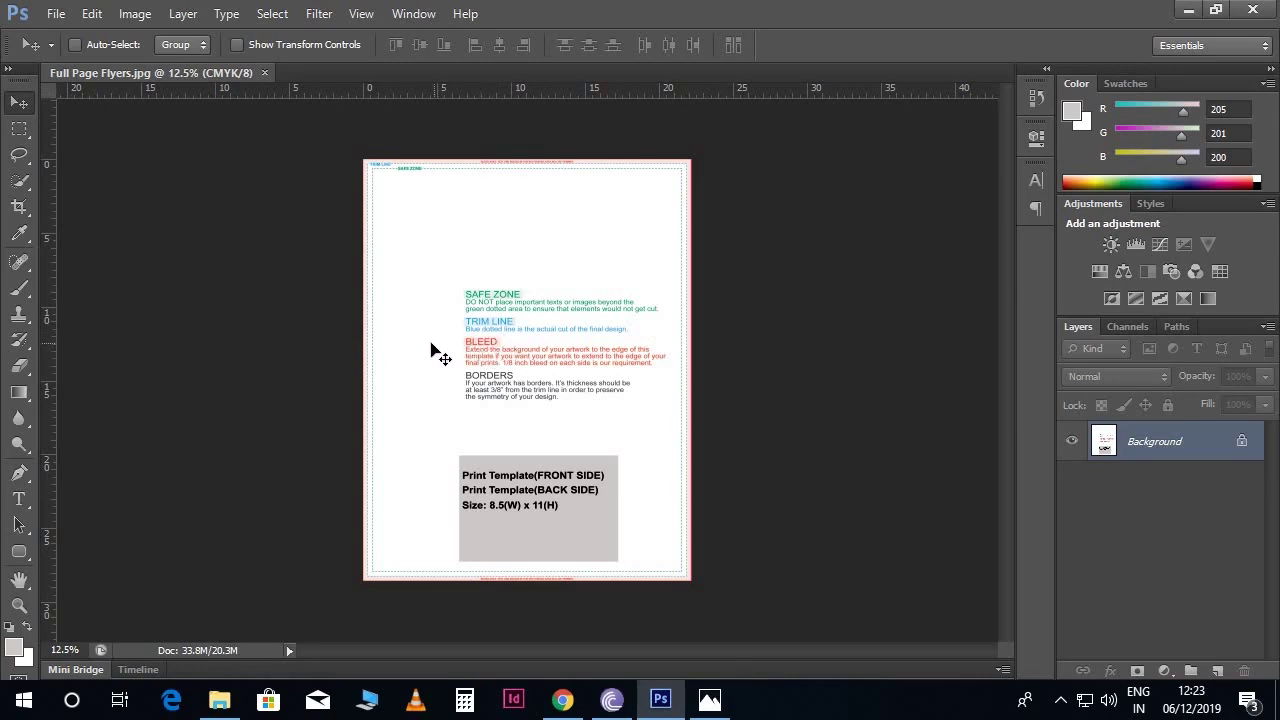
# - Start a new document named Flyer
pyautogui.click(55, 14)
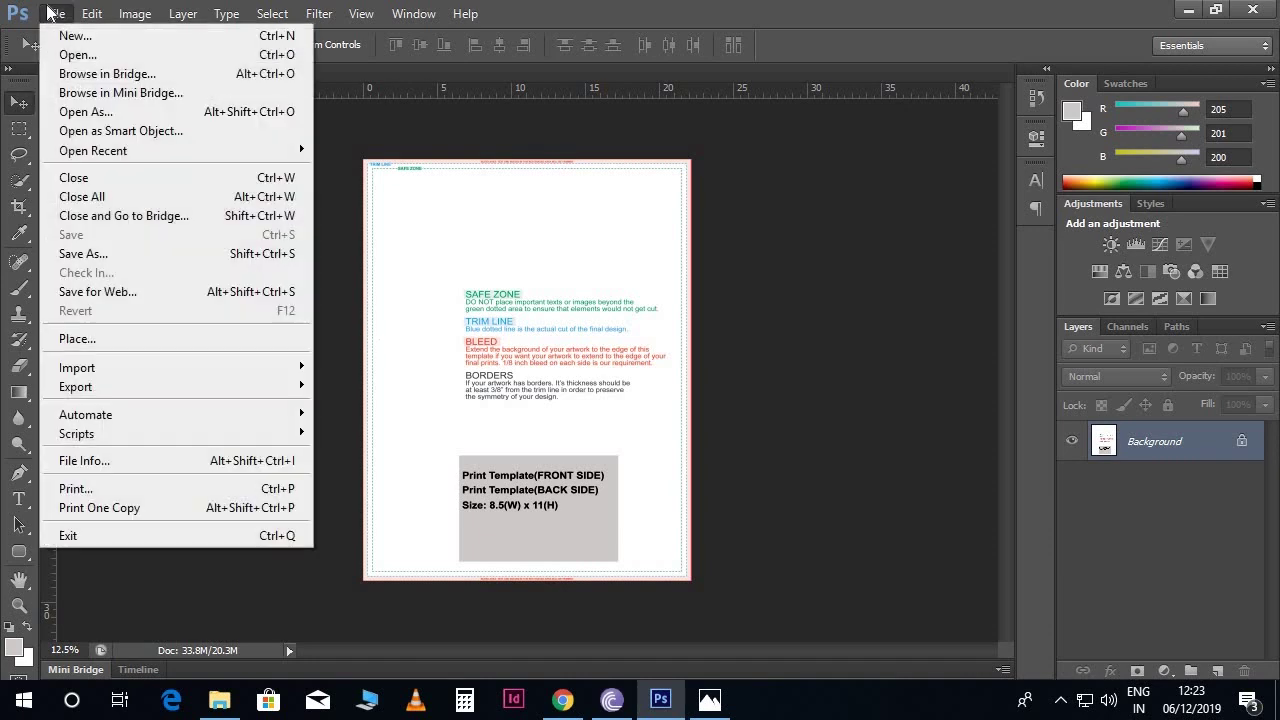
pyautogui.click(73, 38)
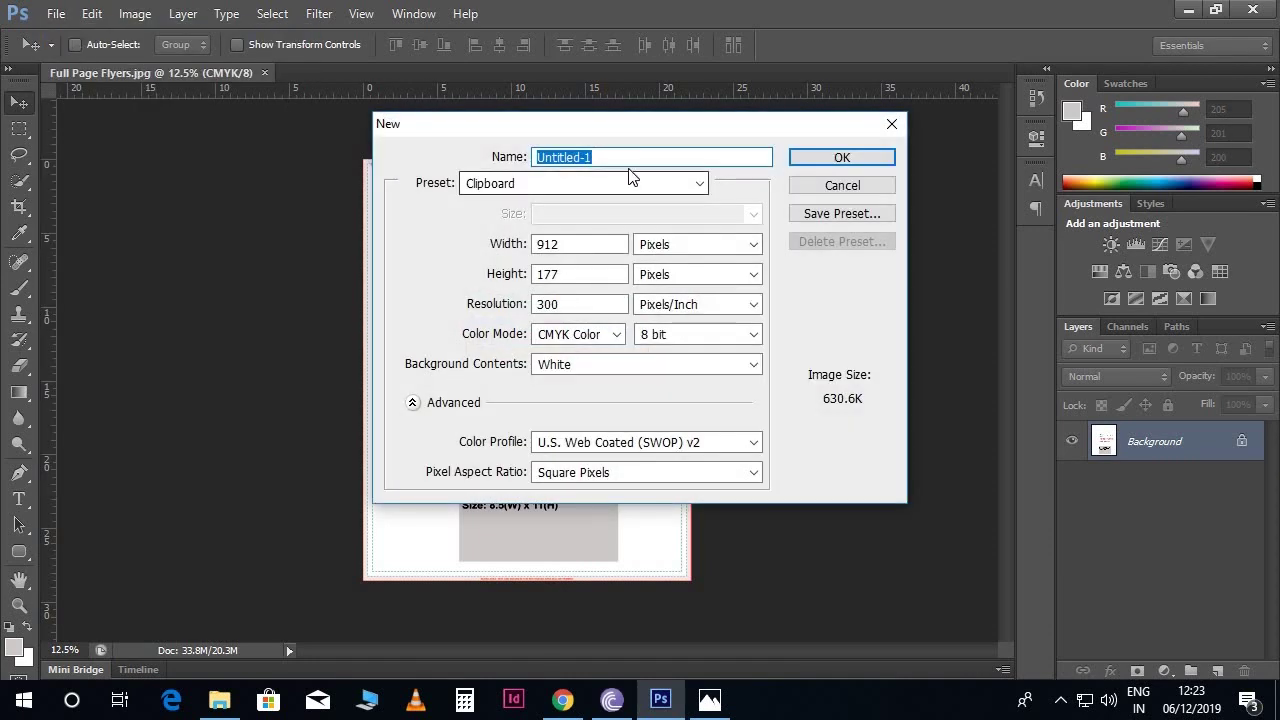
pyautogui.write('Flyer')
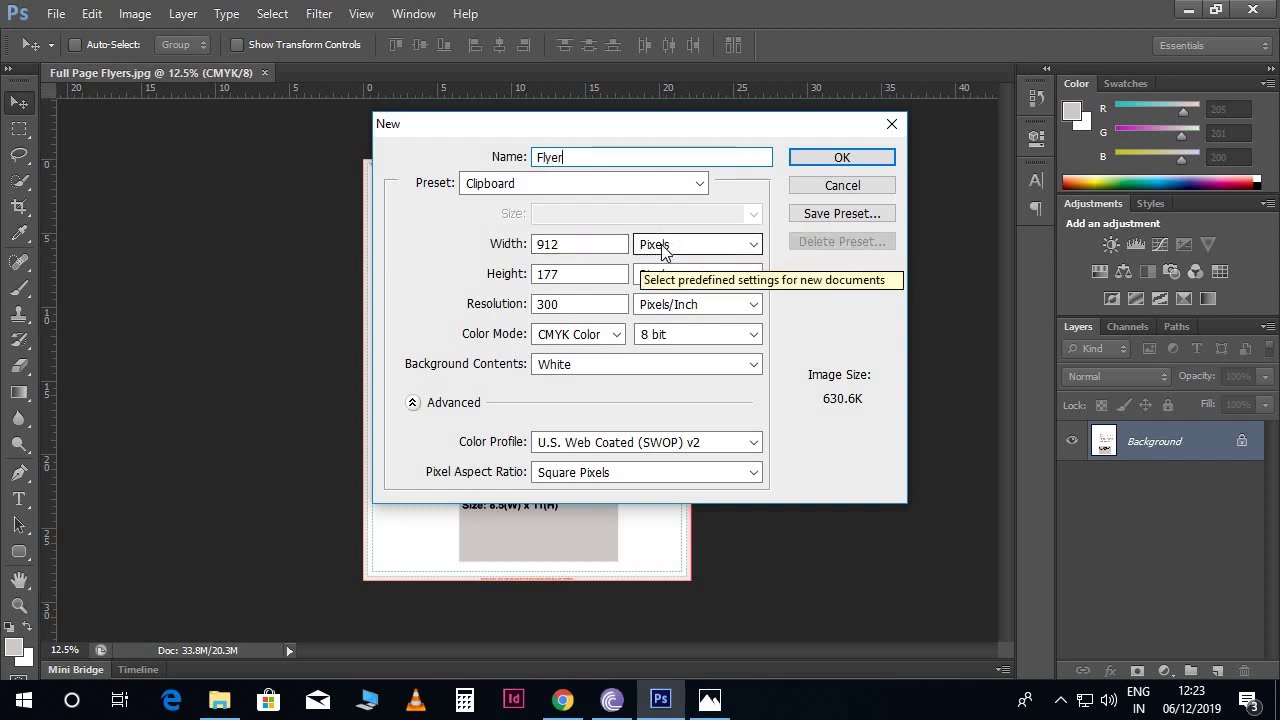
# - Set the Flyer document to 8.75 × 11.25 inches in RGB Color and create it
pyautogui.click(662, 250)
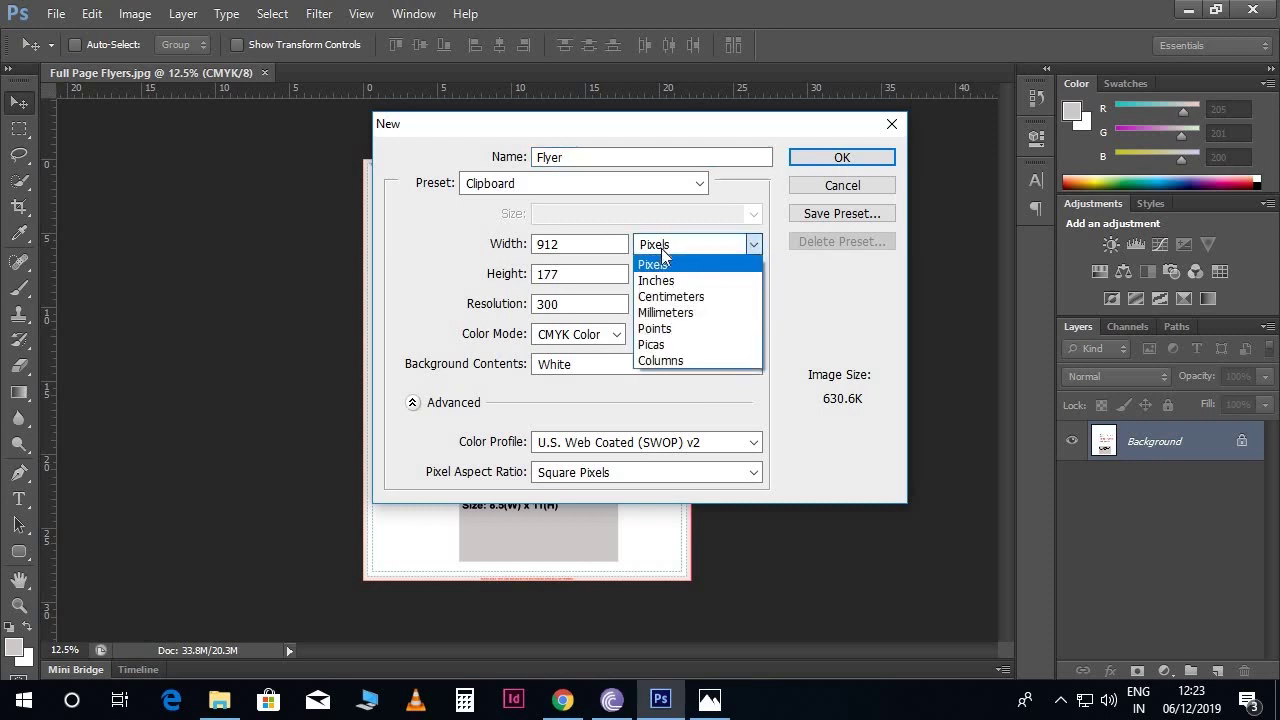
pyautogui.click(668, 283)
pyautogui.doubleClick(584, 244)
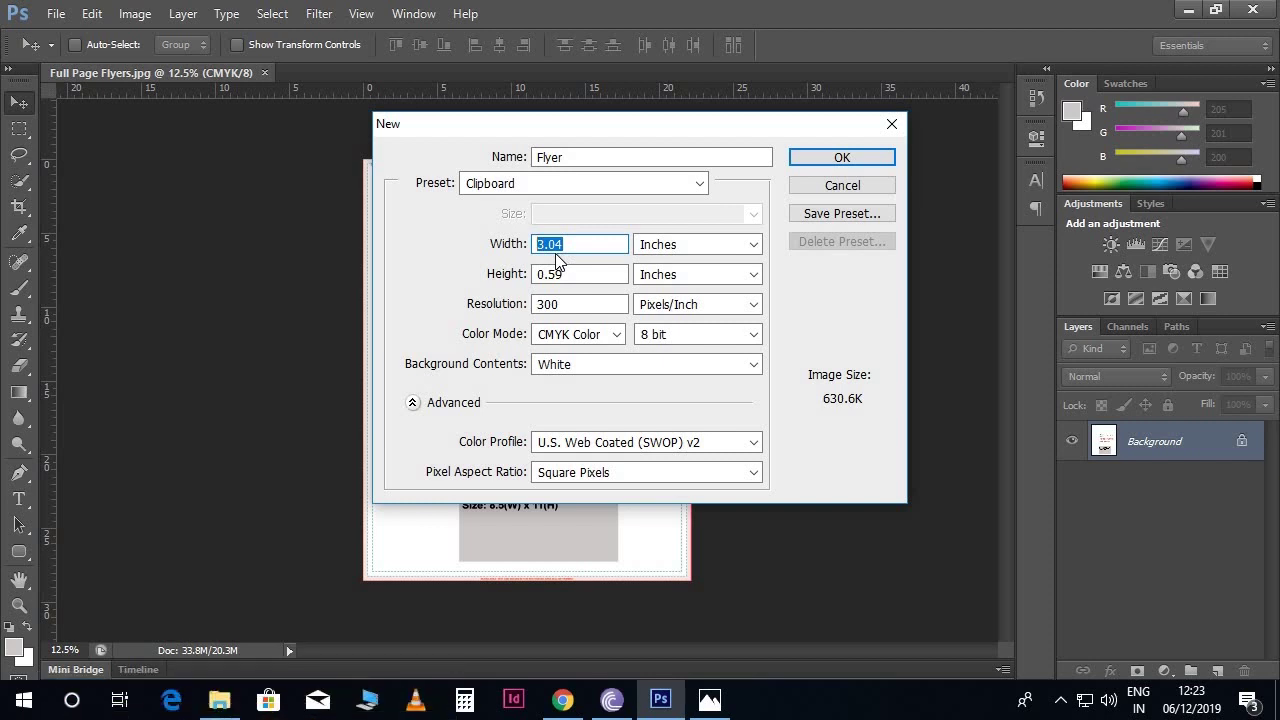
pyautogui.write('8.75')
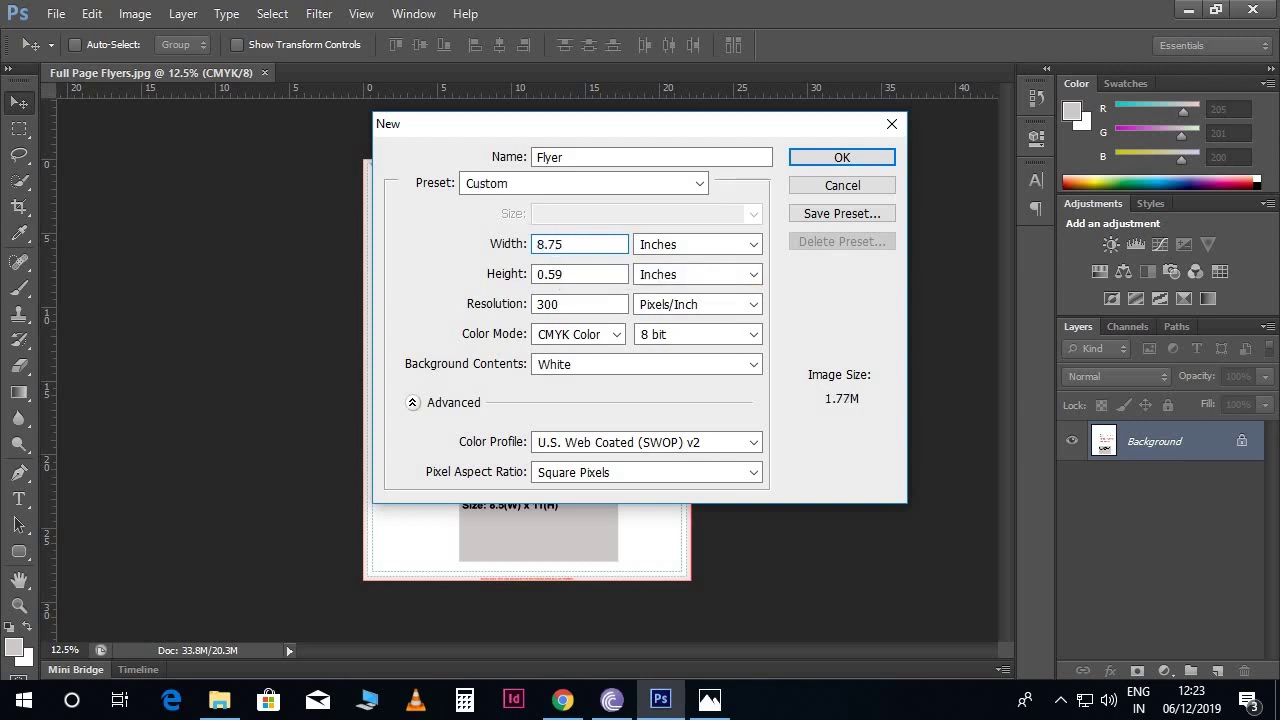
pyautogui.moveTo(566, 275); pyautogui.dragTo(541, 280)
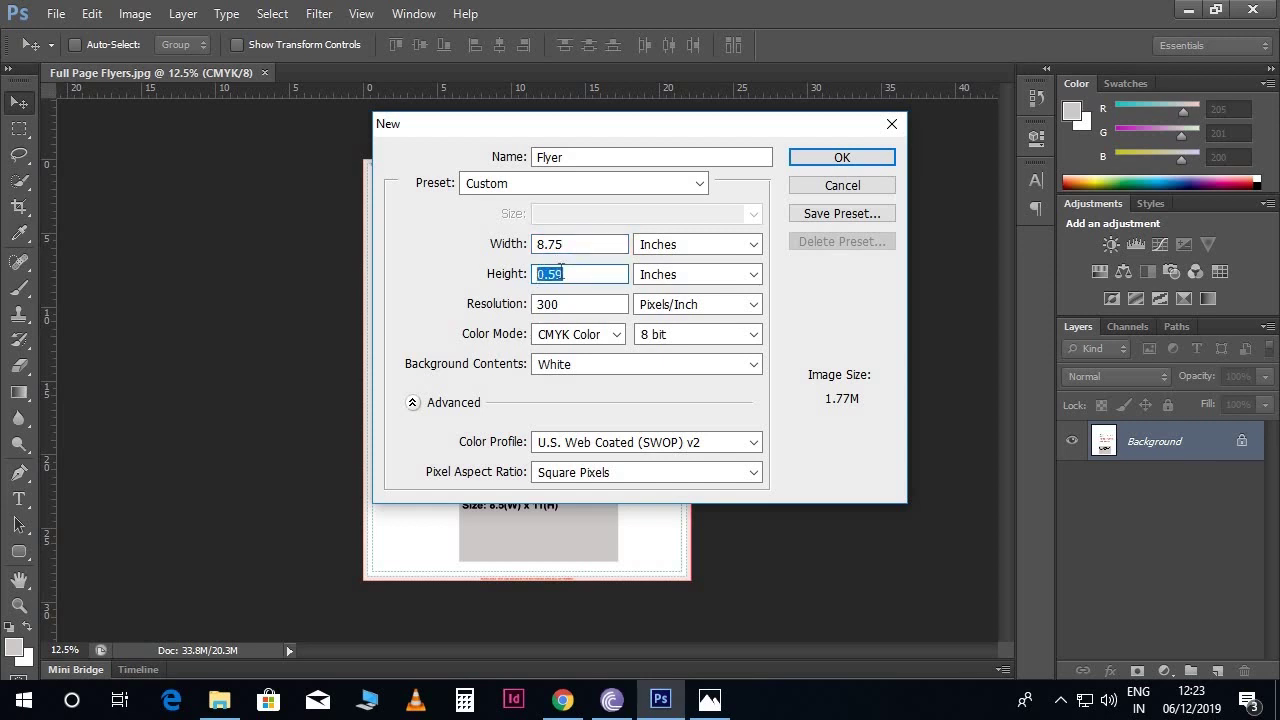
pyautogui.write('11.25')
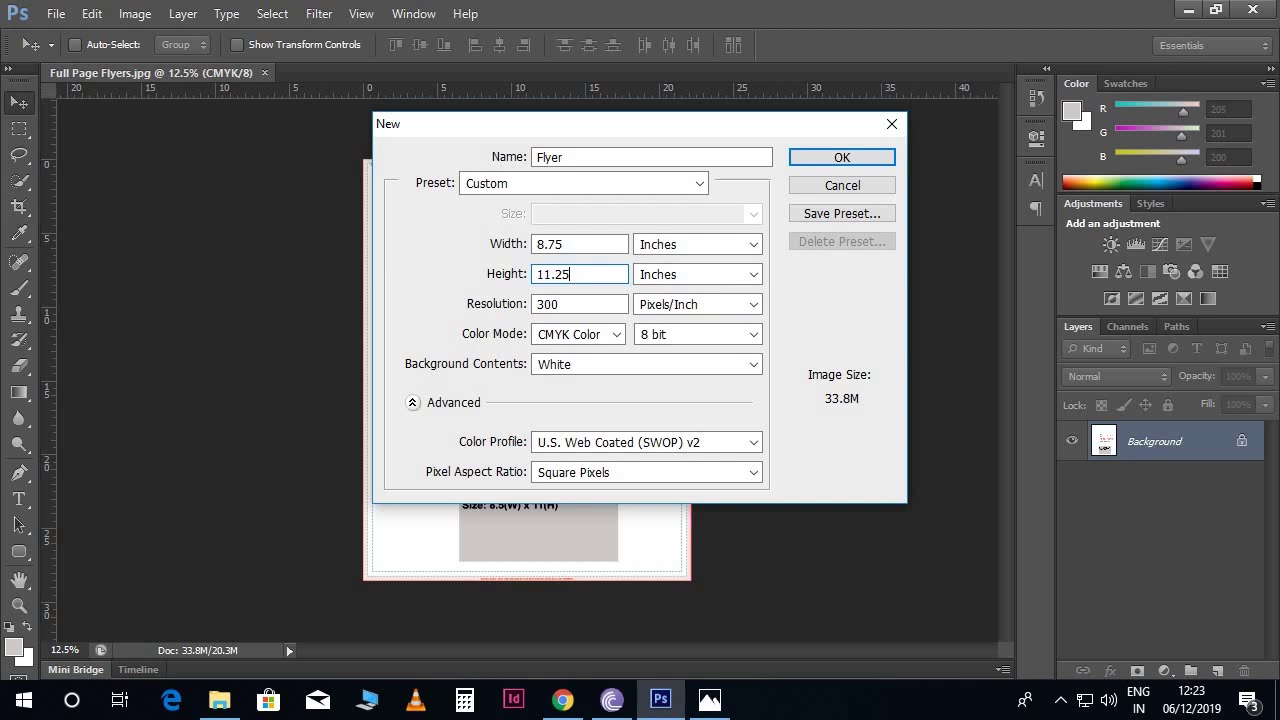
pyautogui.click(607, 337)
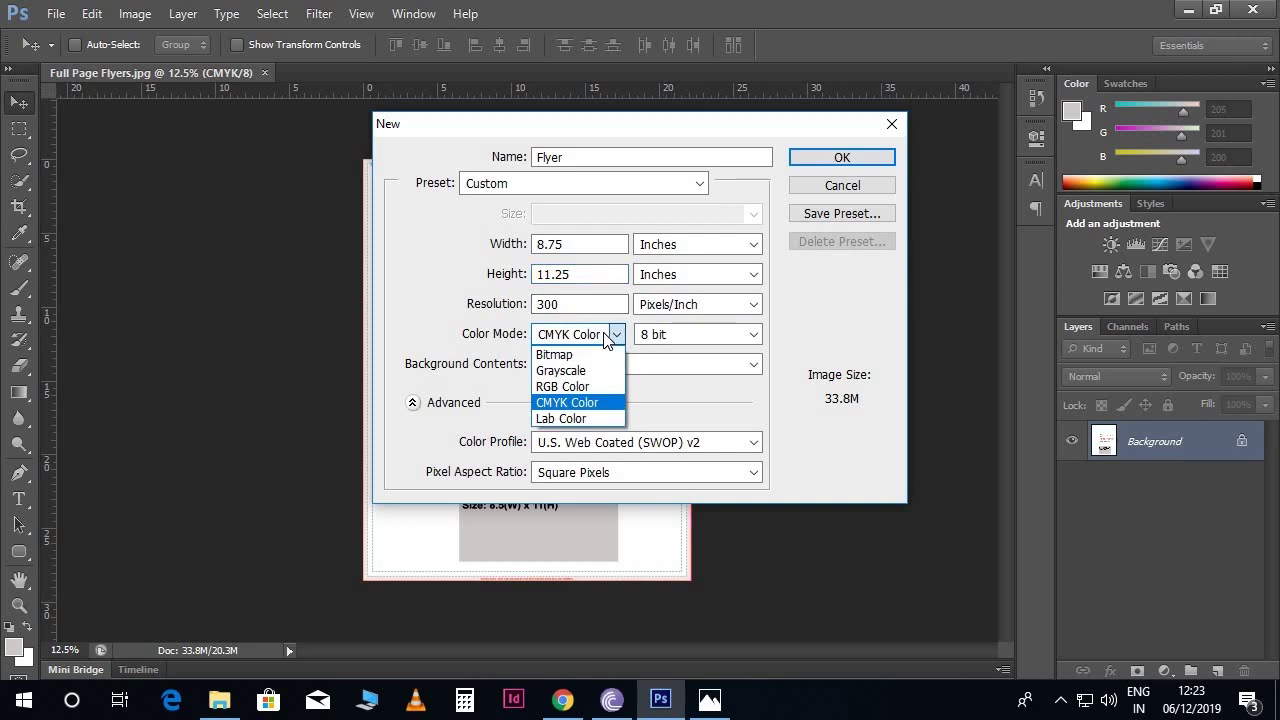
pyautogui.click(578, 387)
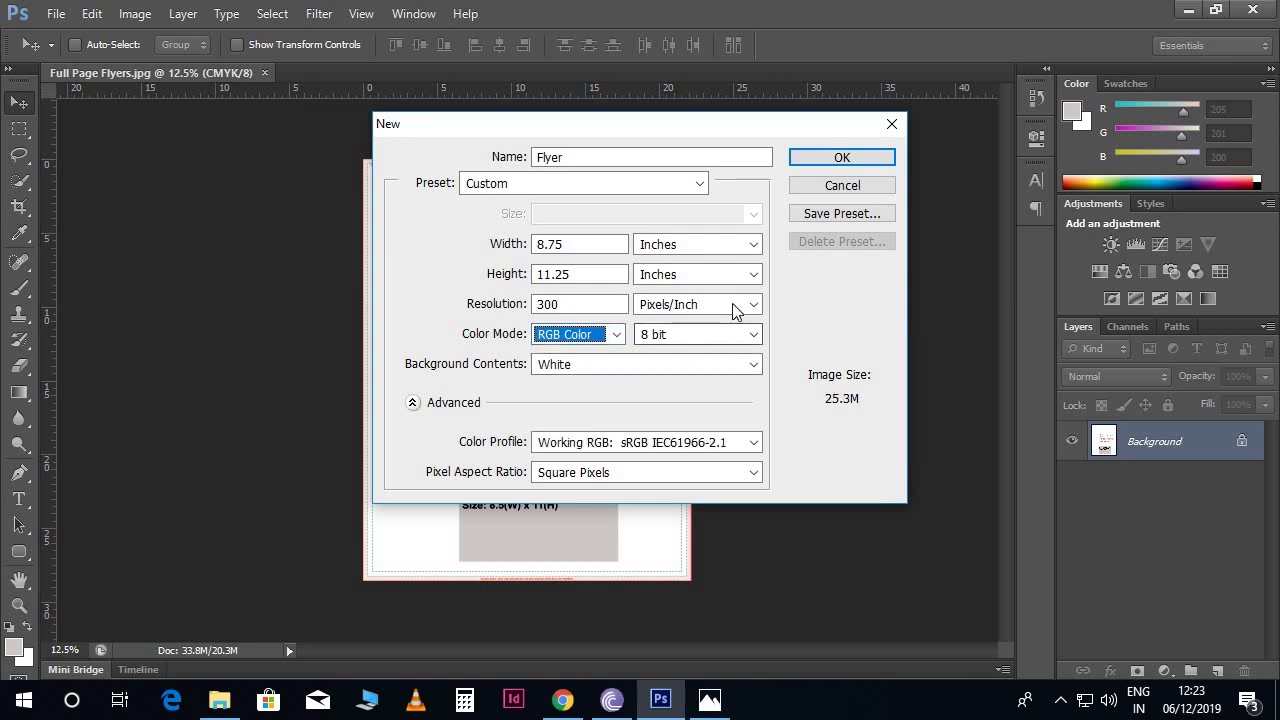
pyautogui.click(828, 158)
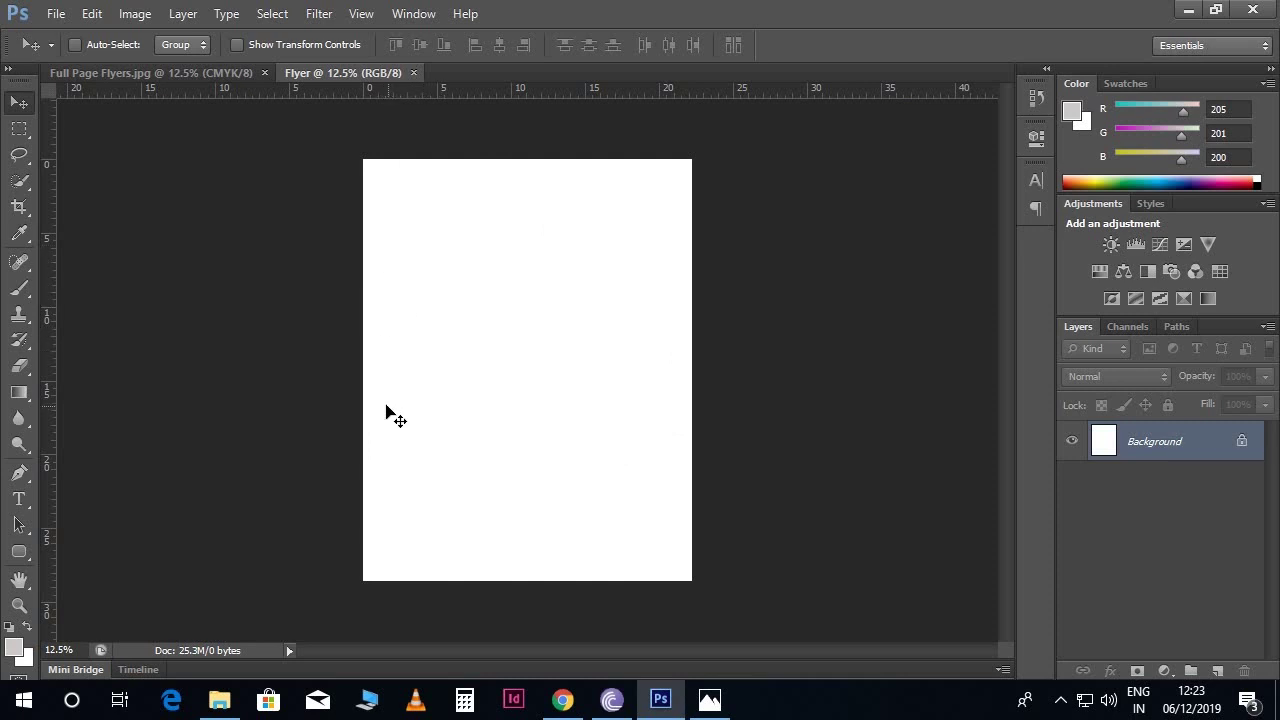
# - Zoom in on the Full Page Flyers template to read its safe zone, trim and bleed notes, then close it
pyautogui.click(170, 73)
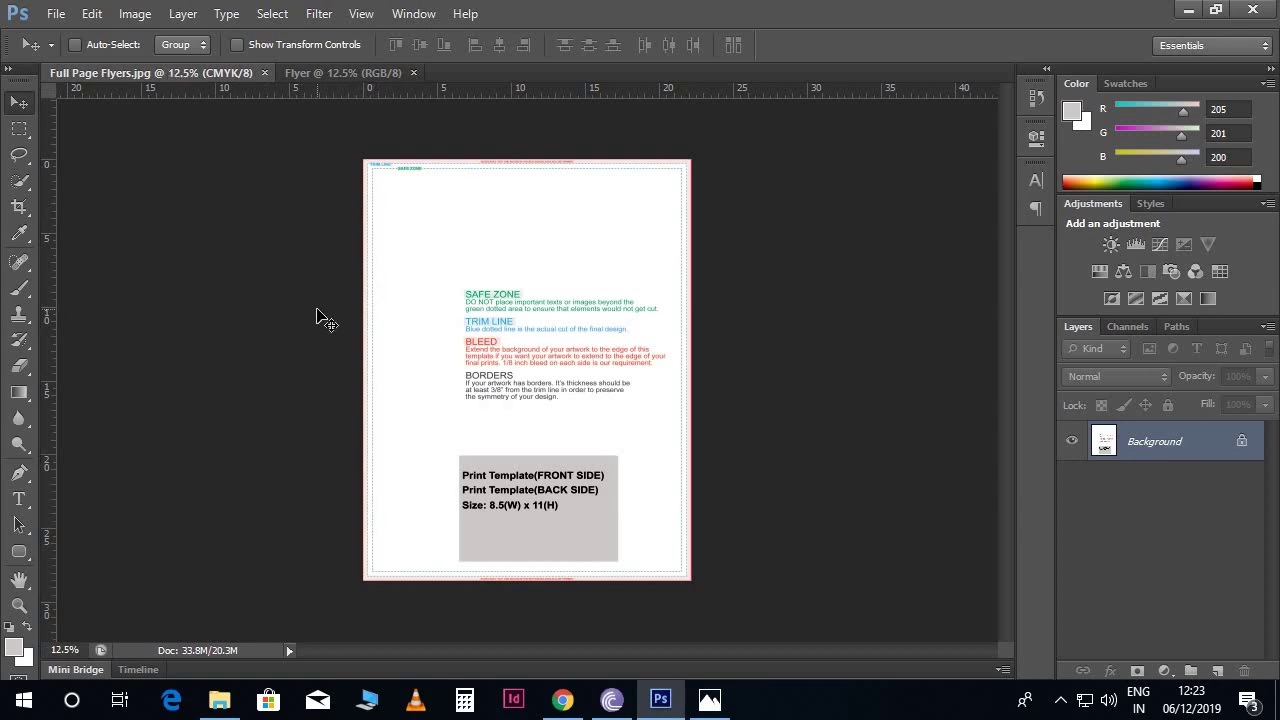
pyautogui.hotkey('ctrl', '+')
pyautogui.hotkey('ctrl', '+')
pyautogui.hotkey('ctrl', '+')
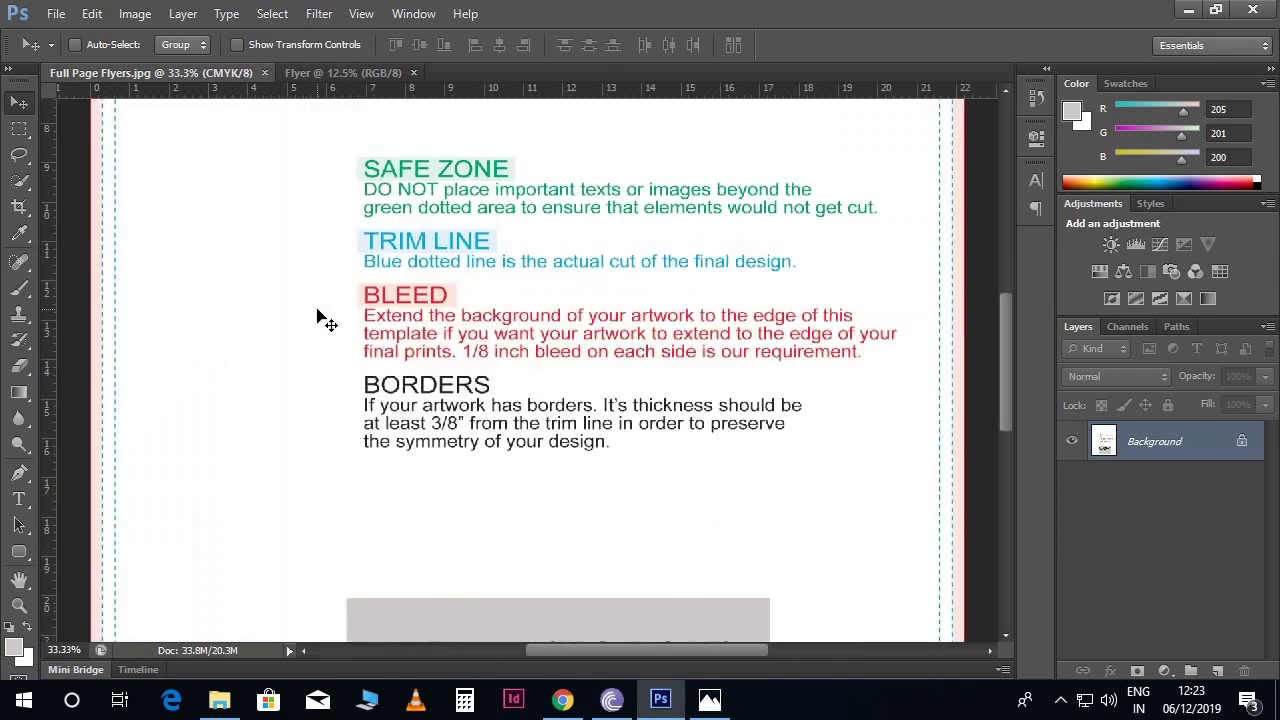
pyautogui.moveTo(548, 365); pyautogui.dragTo(472, 390)
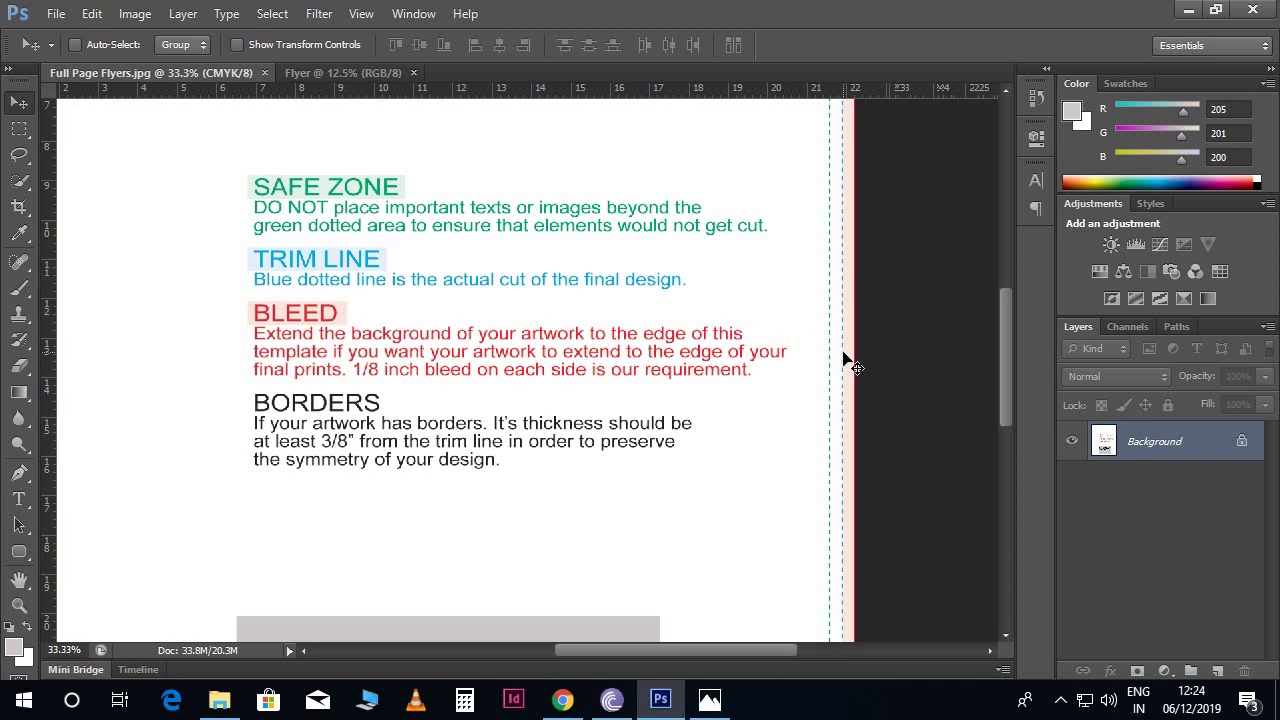
pyautogui.hotkey('ctrl', '-')
pyautogui.hotkey('ctrl', '-')
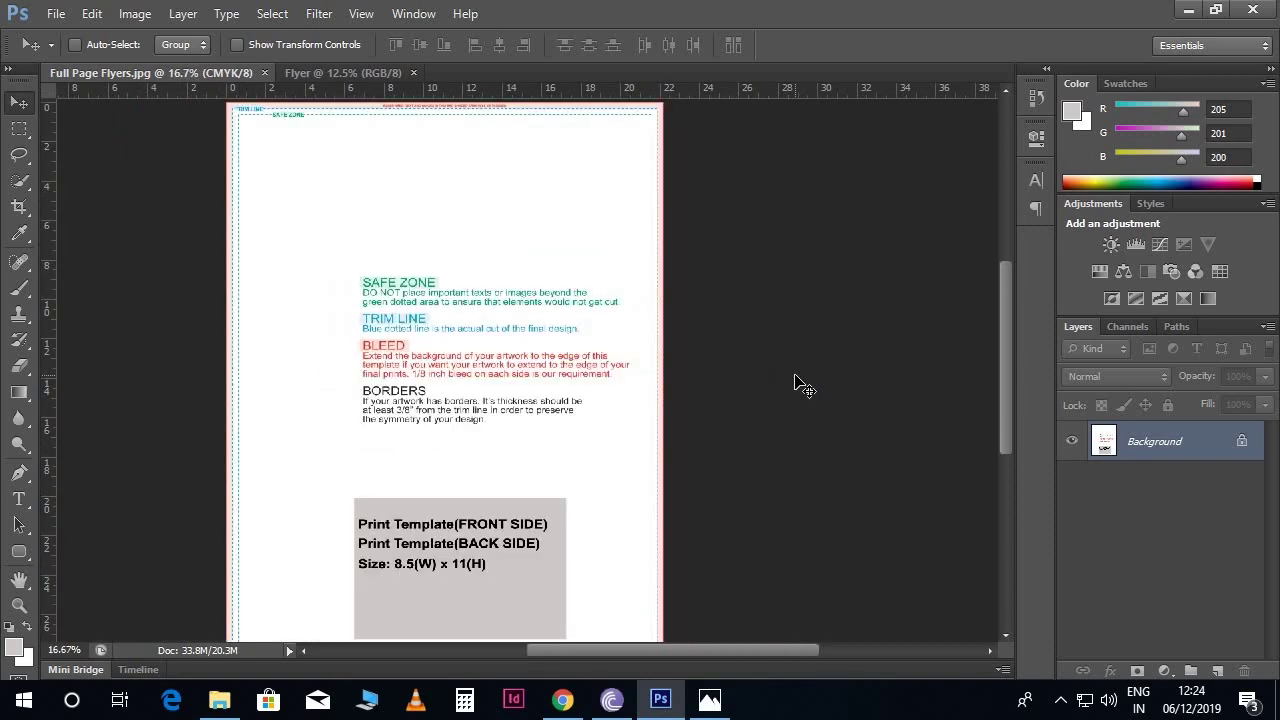
pyautogui.scroll(1, 690, 310)
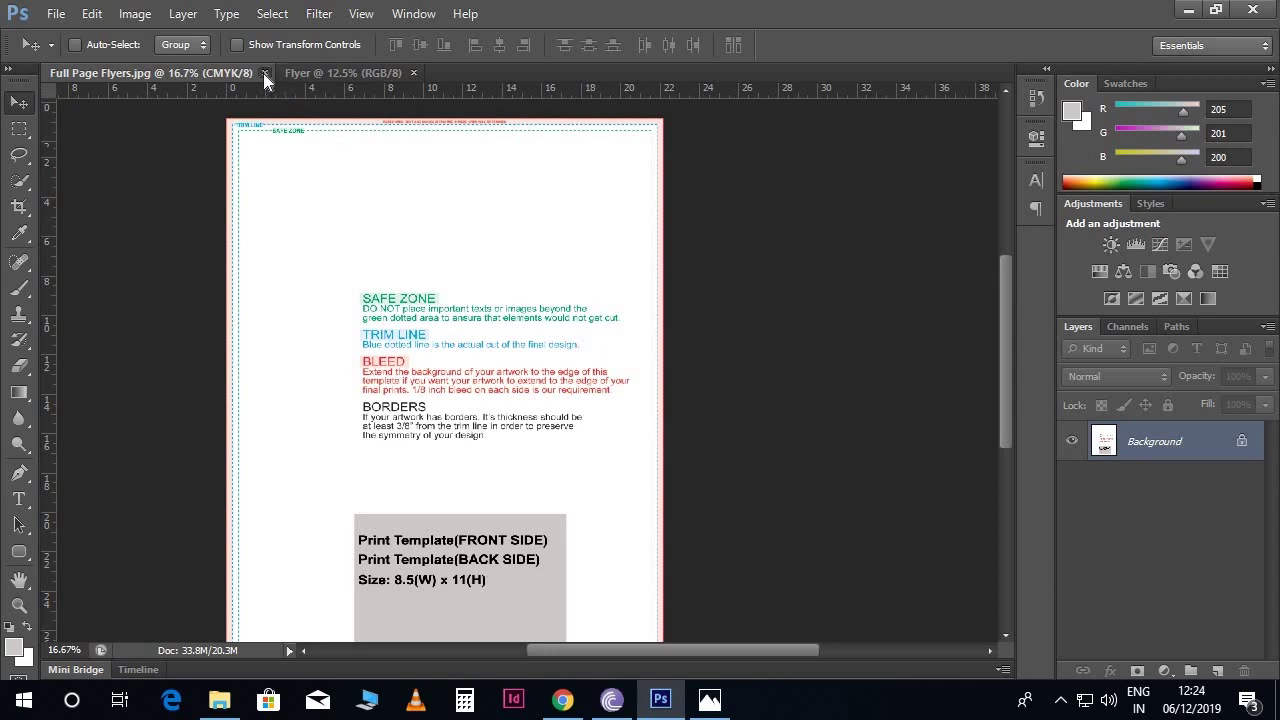
pyautogui.click(265, 73)
# - Place the Full Page Flyers file into Flyer, commit it, and zoom to 25%
pyautogui.click(54, 13)
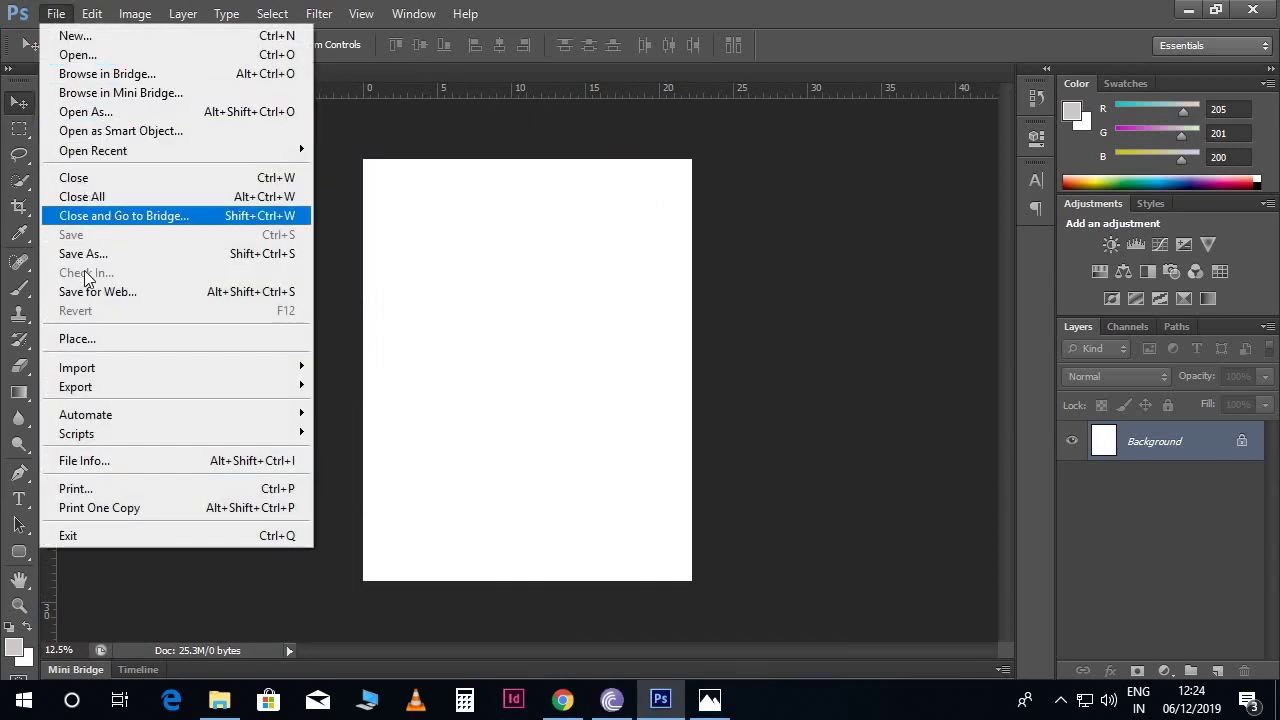
pyautogui.click(91, 339)
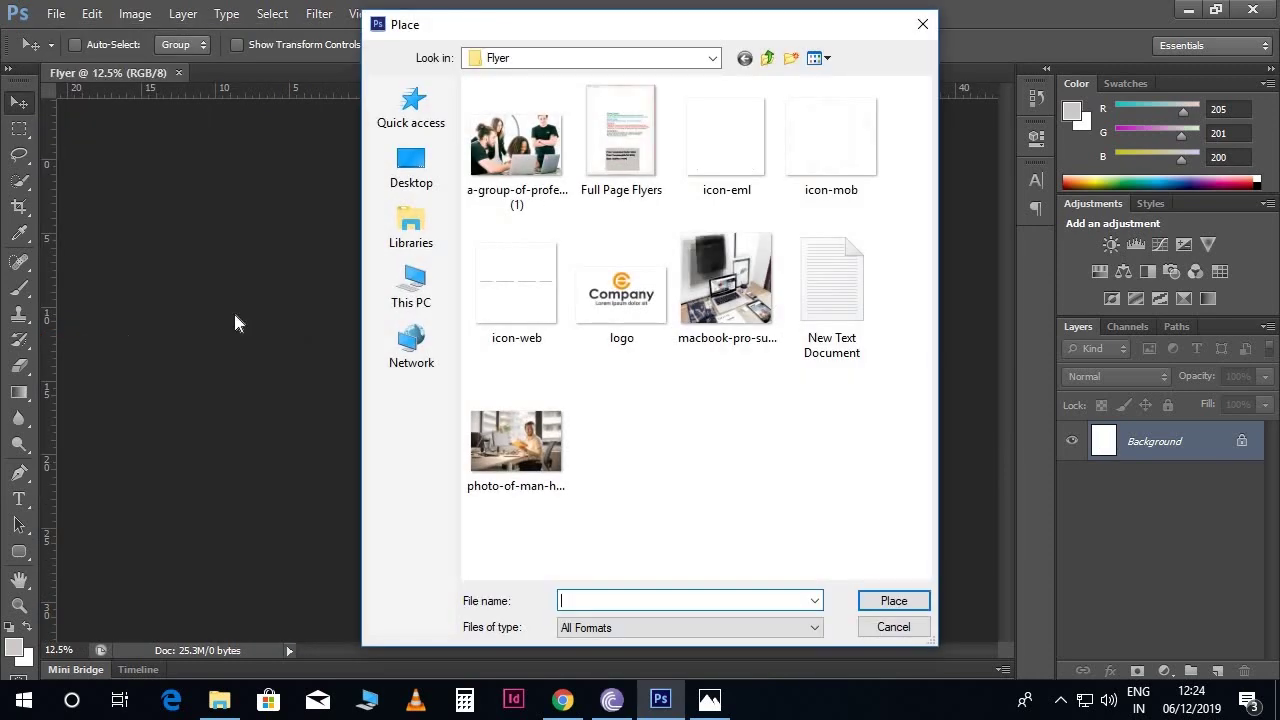
pyautogui.click(605, 140)
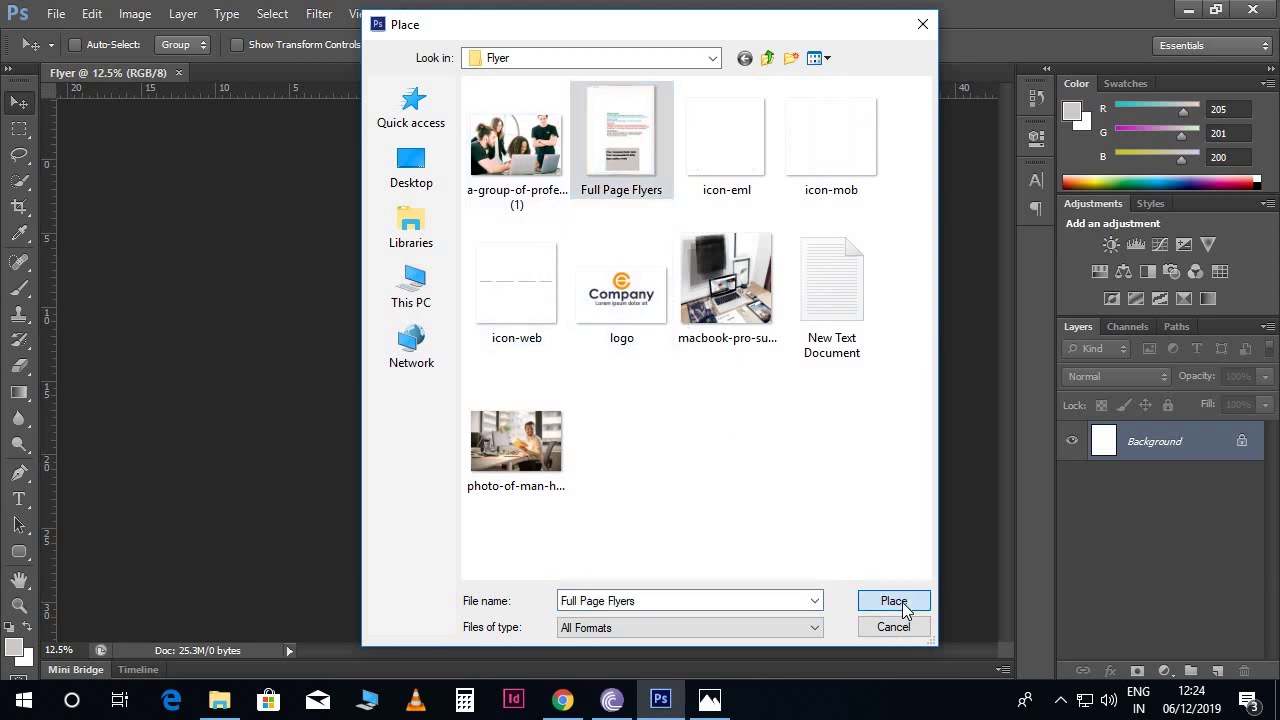
pyautogui.click(893, 601)
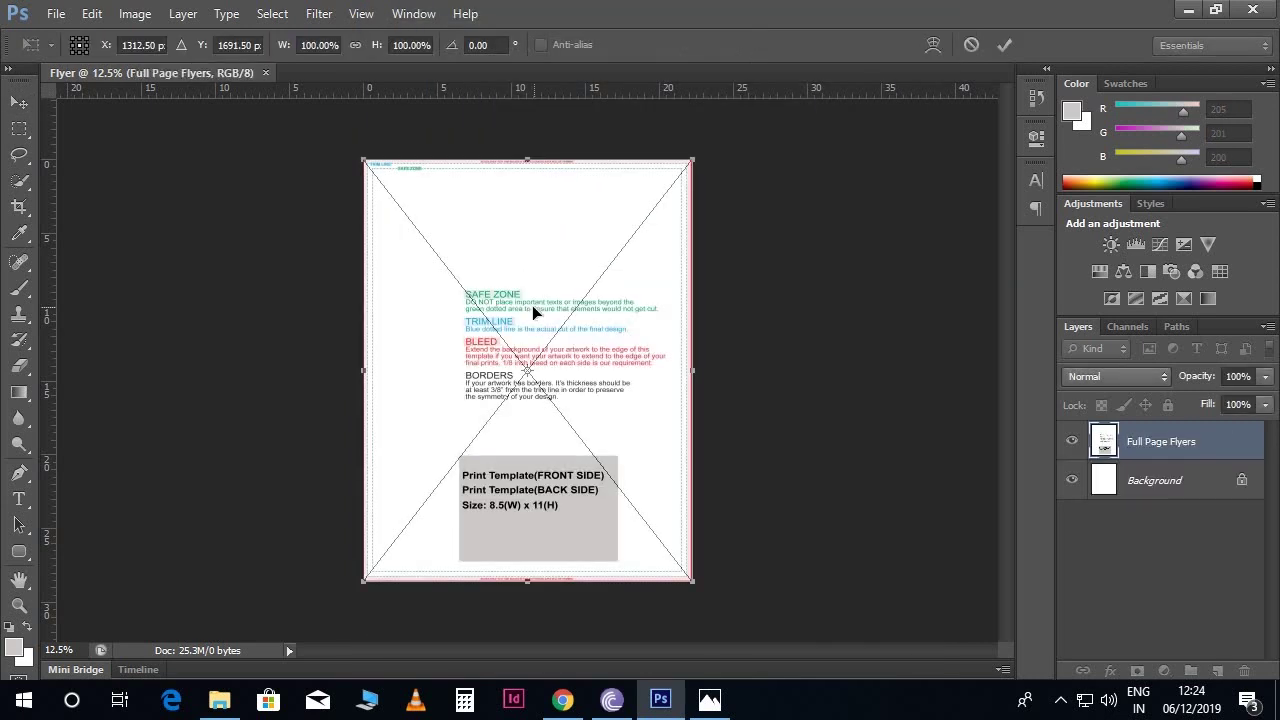
pyautogui.press('Return')
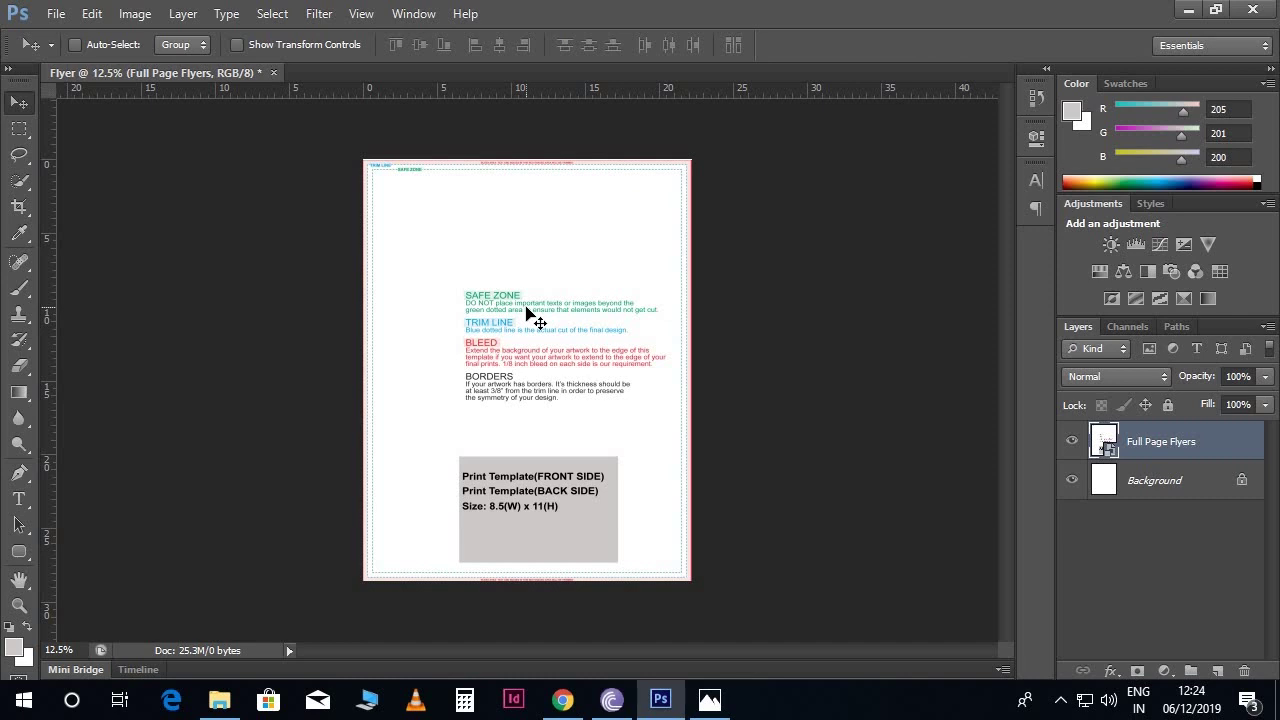
pyautogui.hotkey('ctrl', '=')
pyautogui.scroll(5, 386, 386)
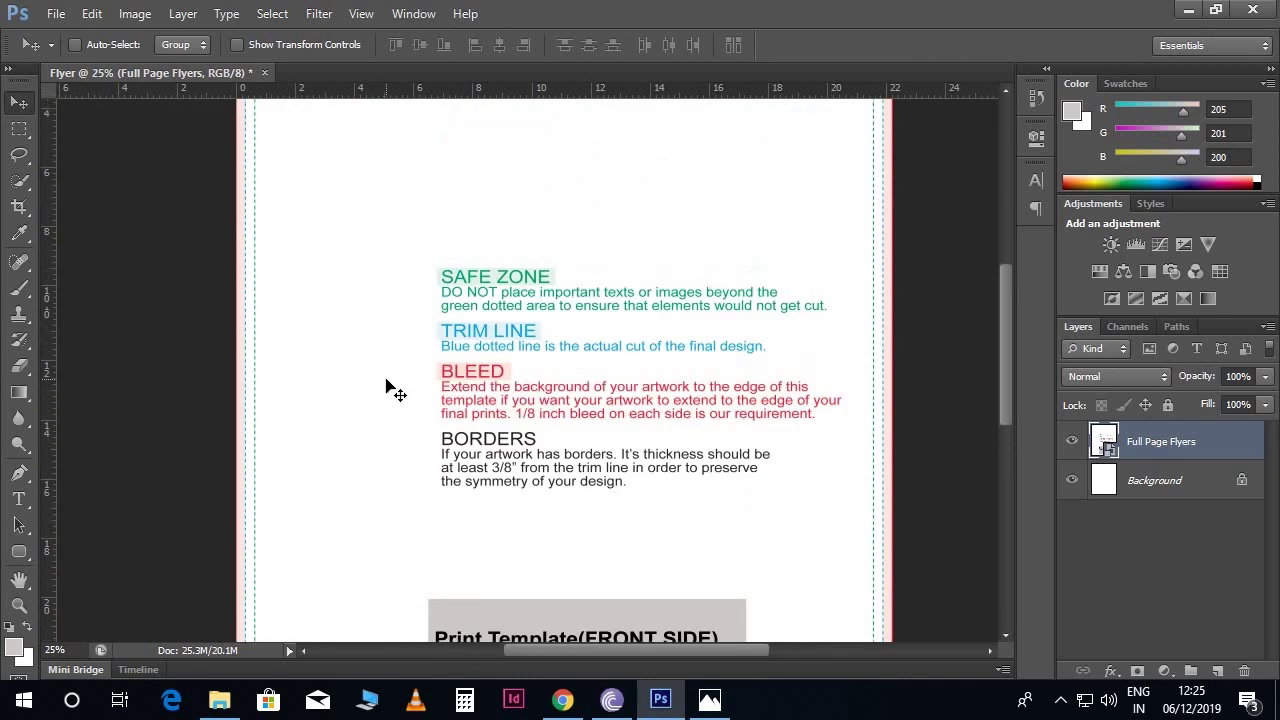
pyautogui.scroll(1, 390, 385)
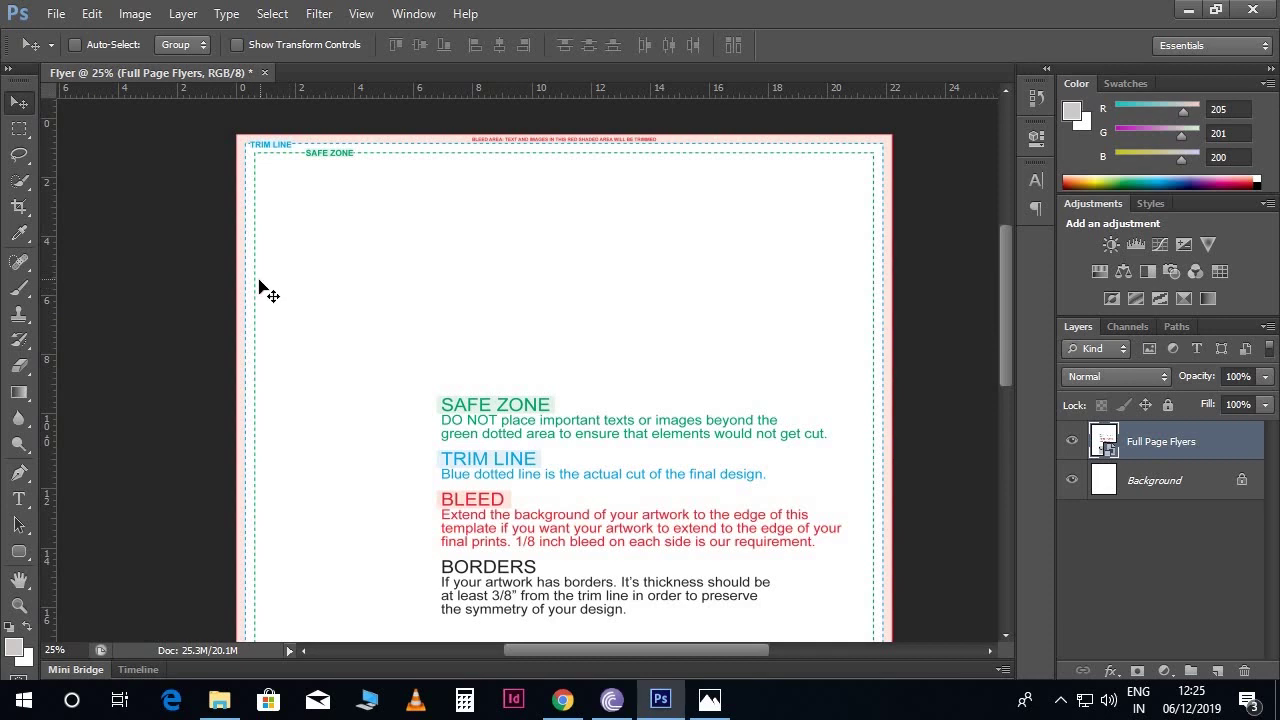
# - Add a horizontal guide at 3%
pyautogui.click(361, 14)
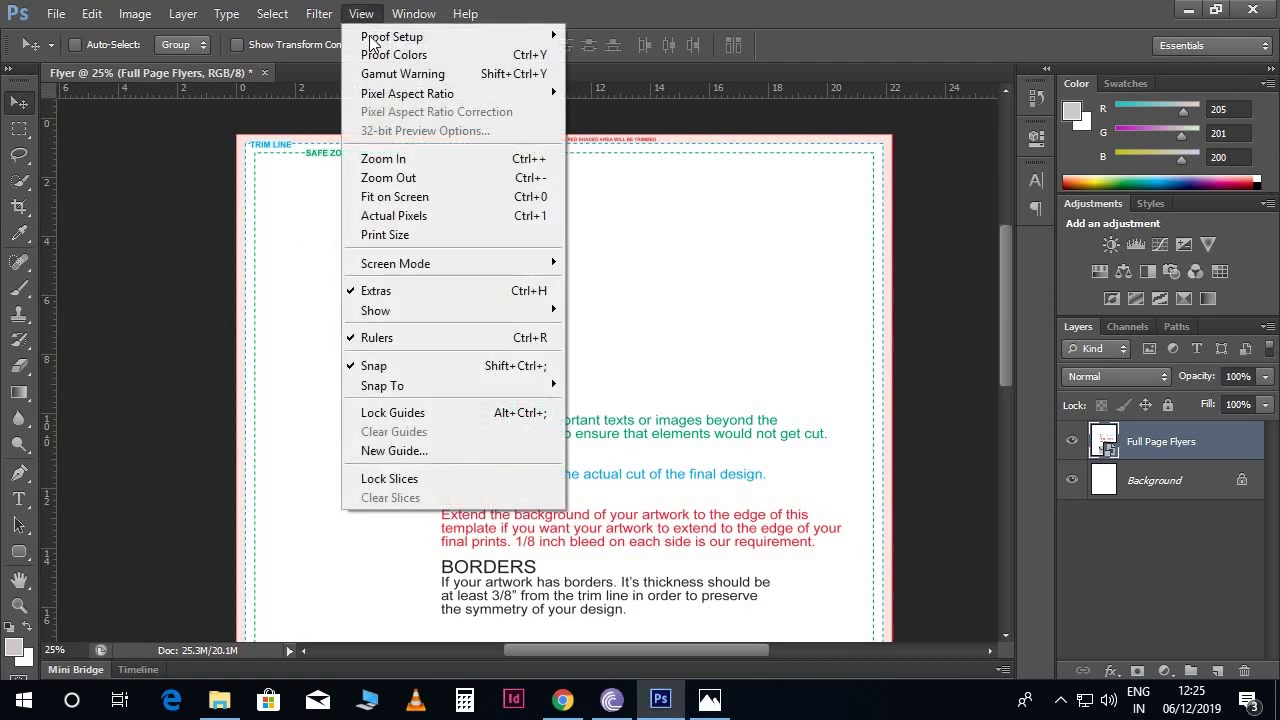
pyautogui.click(424, 450)
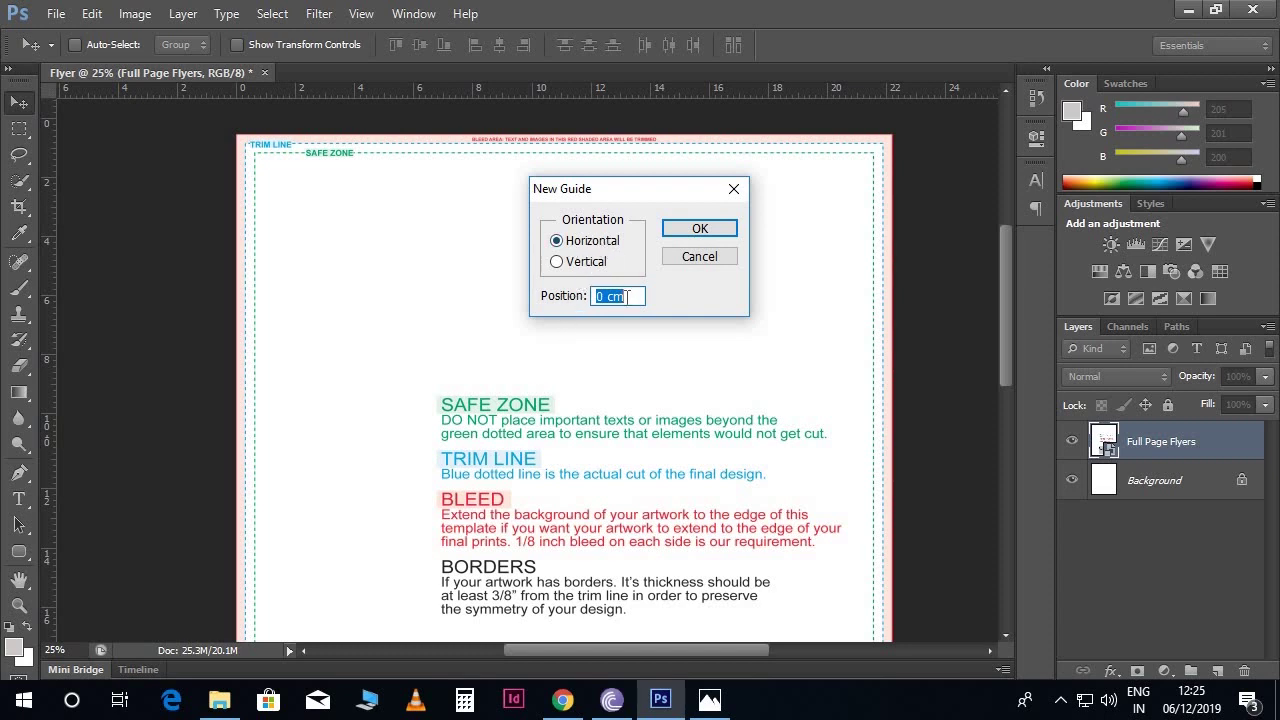
pyautogui.write('3%')
pyautogui.click(690, 230)
pyautogui.hotkey('ctrl', '+')
pyautogui.scroll(3, 662, 262)
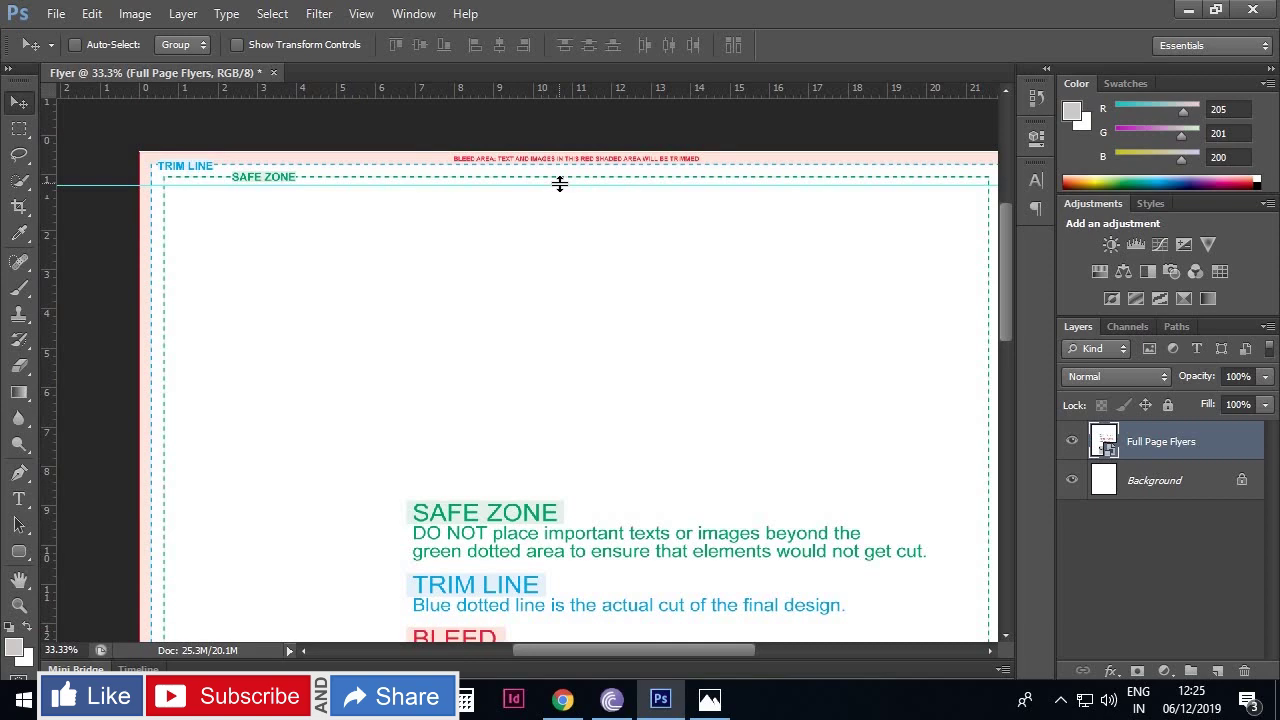
pyautogui.scroll(-10, 995, 300)
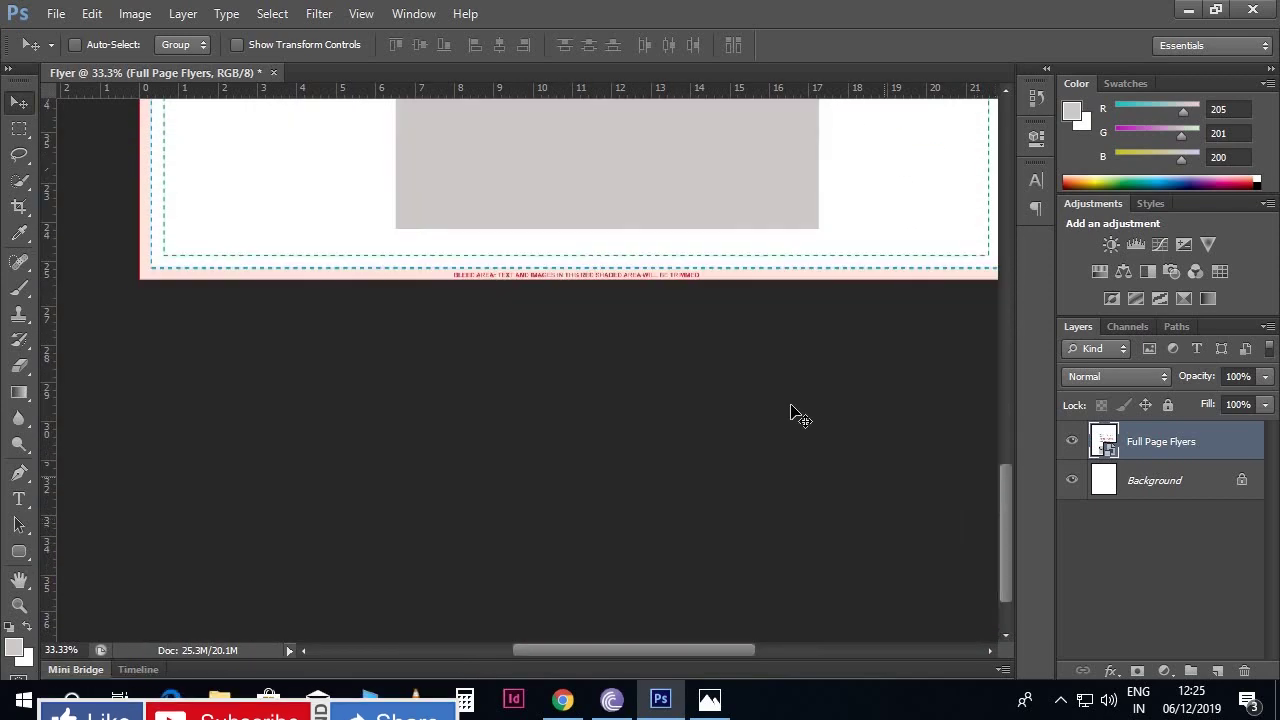
# - Add a second horizontal guide at 97%
pyautogui.click(361, 14)
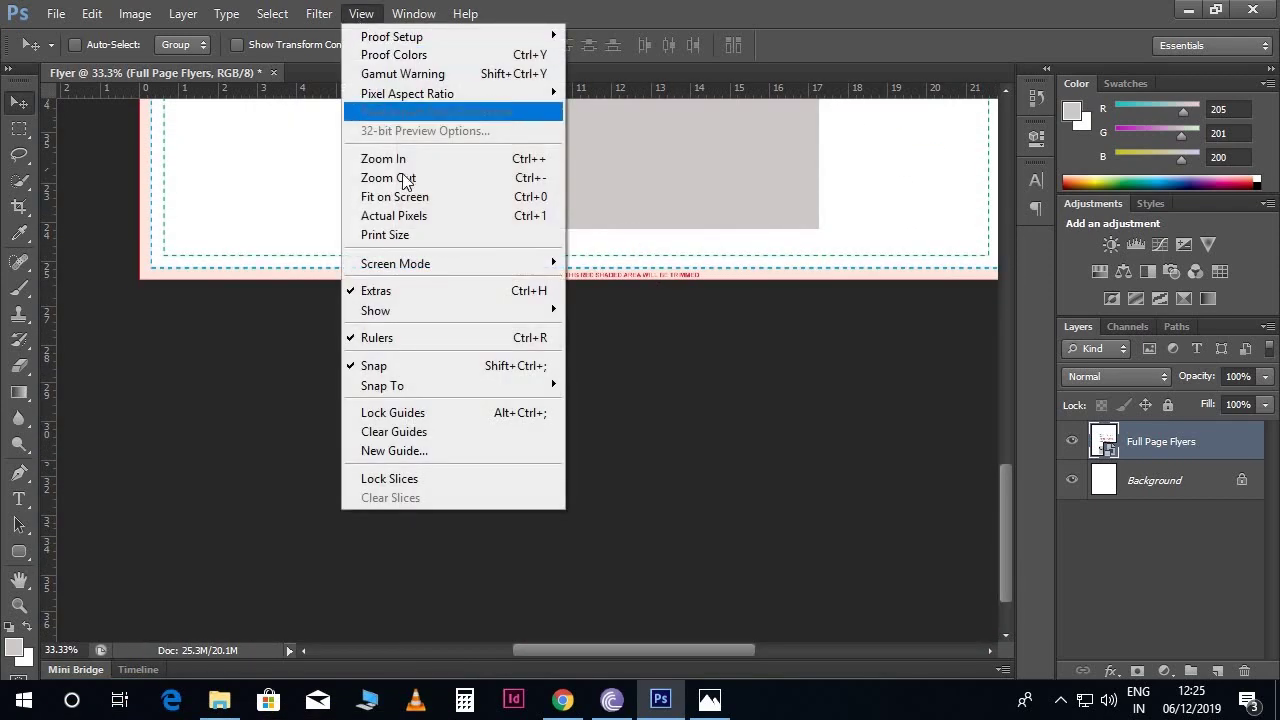
pyautogui.click(418, 452)
pyautogui.press('BackSpace')
pyautogui.write('97')
pyautogui.press('Return')
pyautogui.scroll(2, 325, 385)
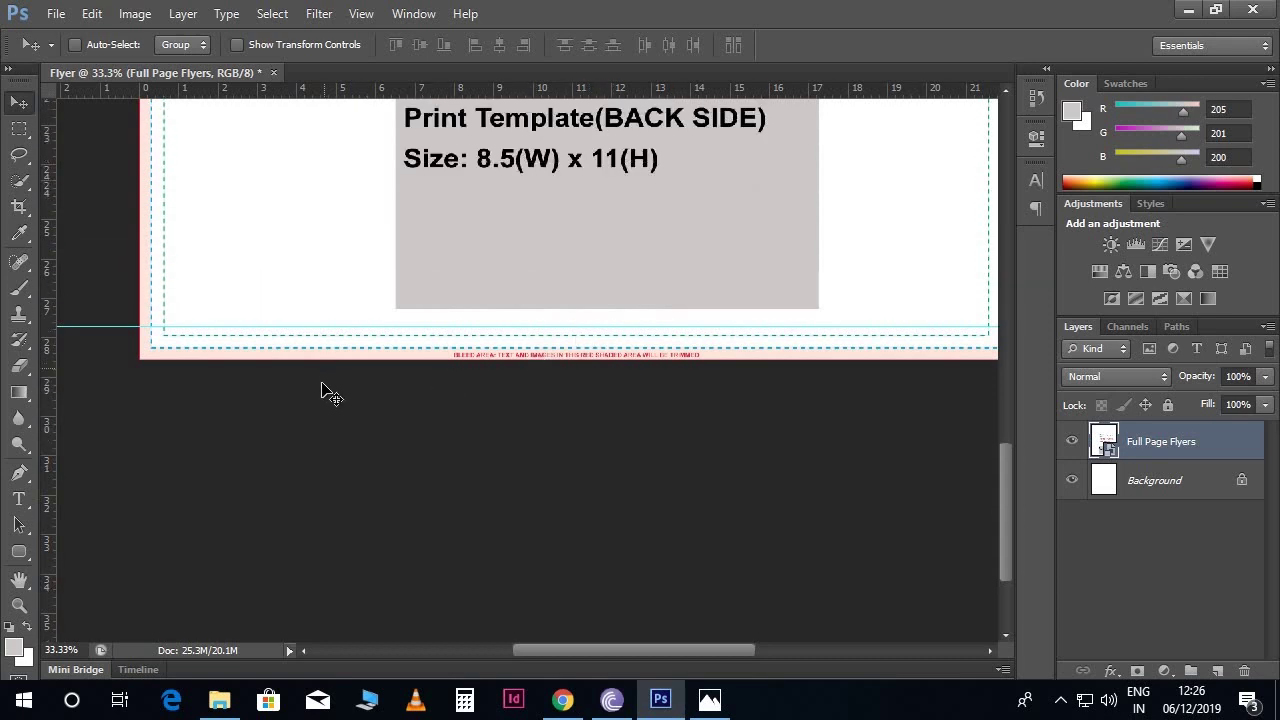
pyautogui.scroll(3, 325, 385)
pyautogui.scroll(2, 346, 366)
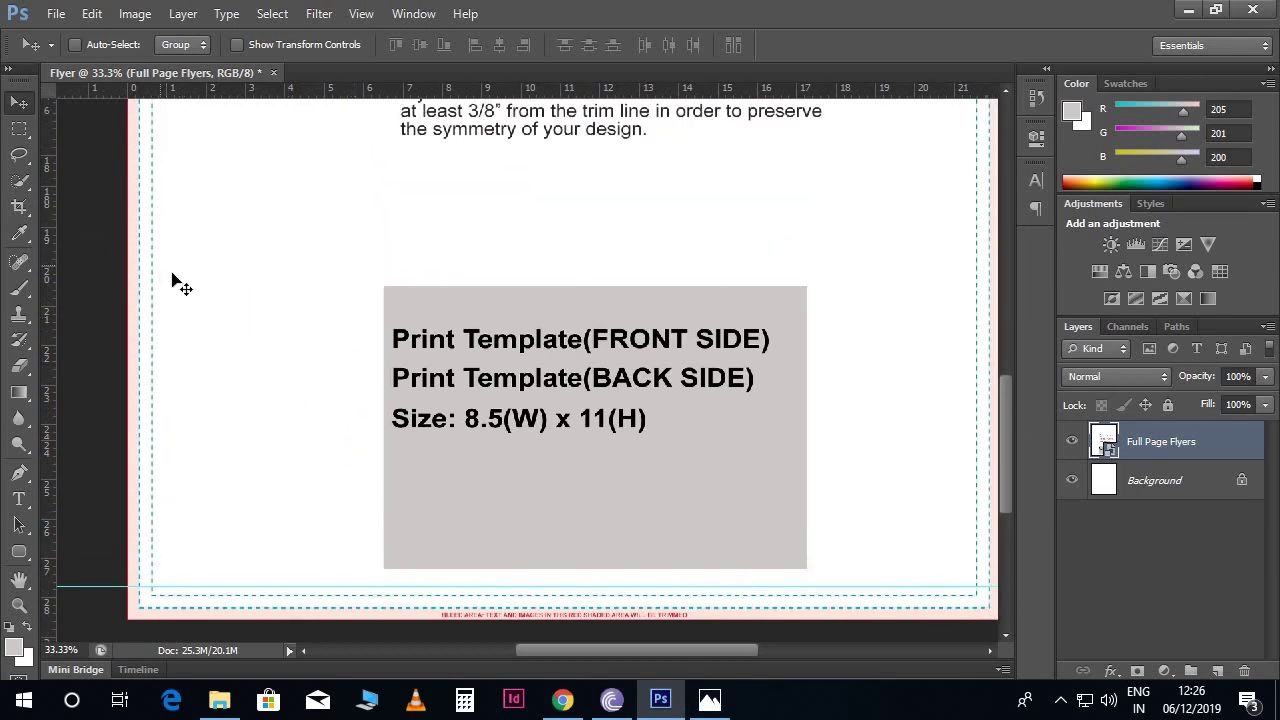
# - Add a vertical guide at 4%
pyautogui.click(360, 14)
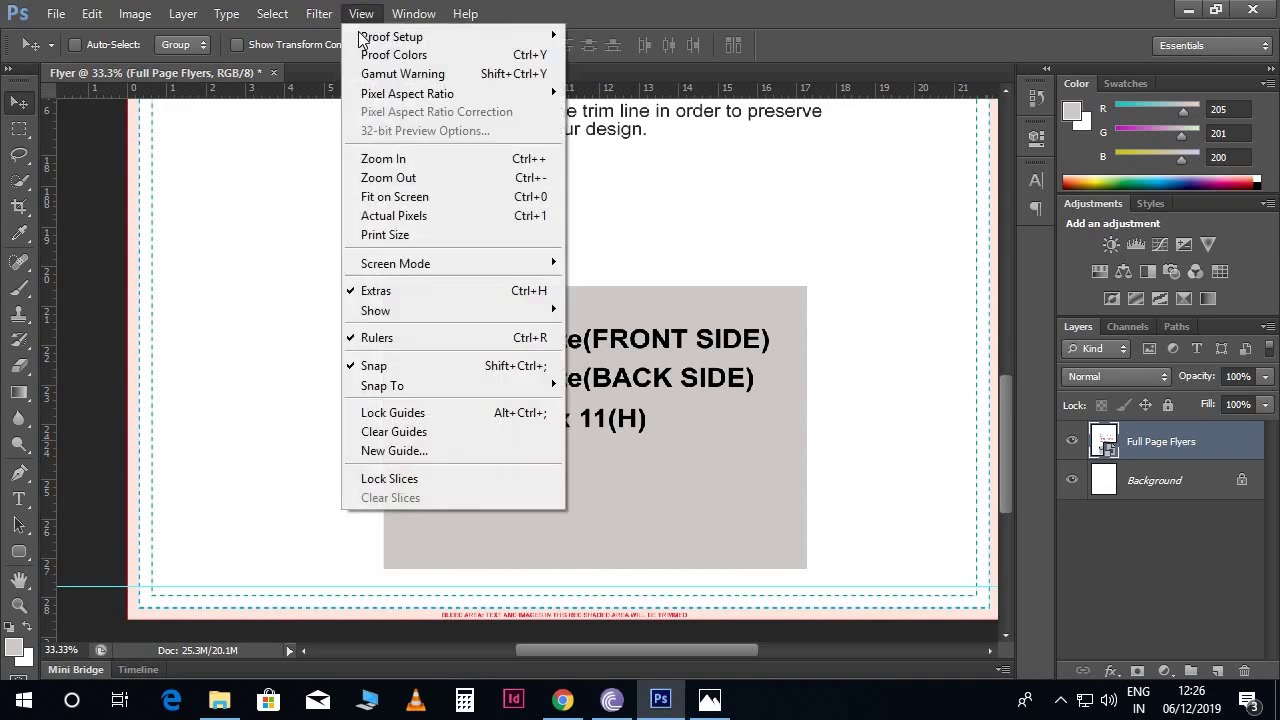
pyautogui.click(425, 452)
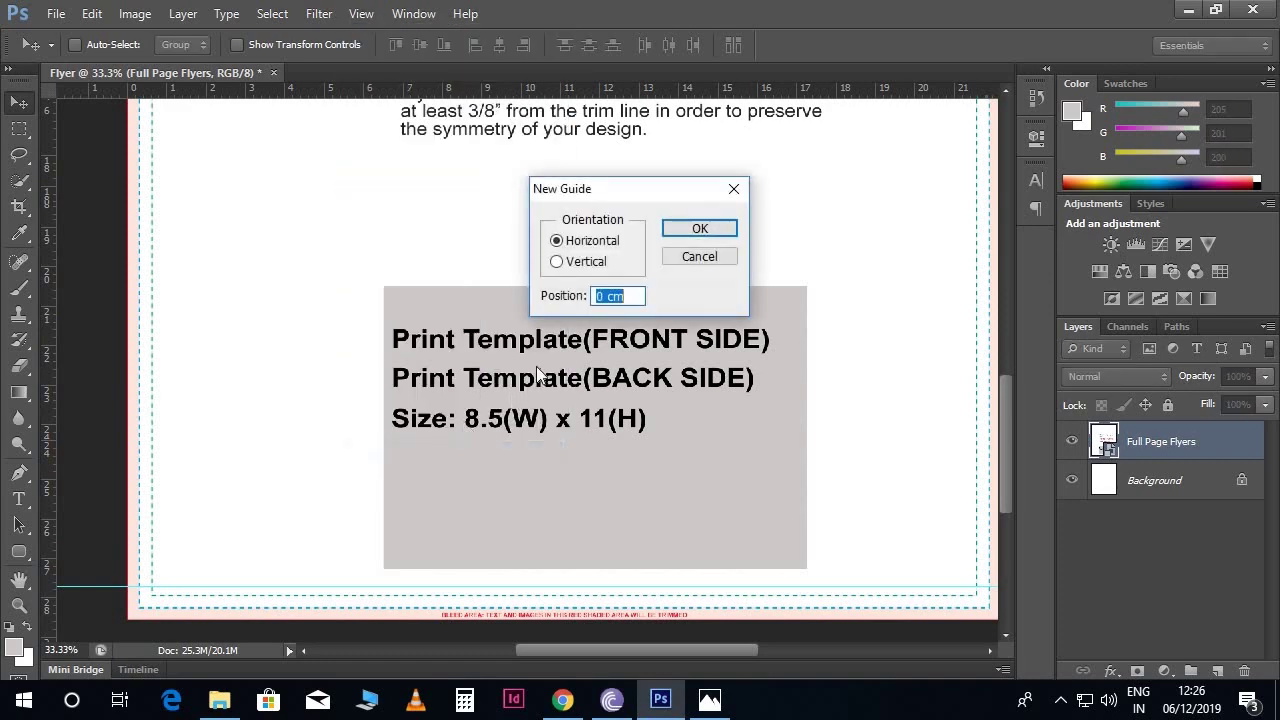
pyautogui.click(589, 265)
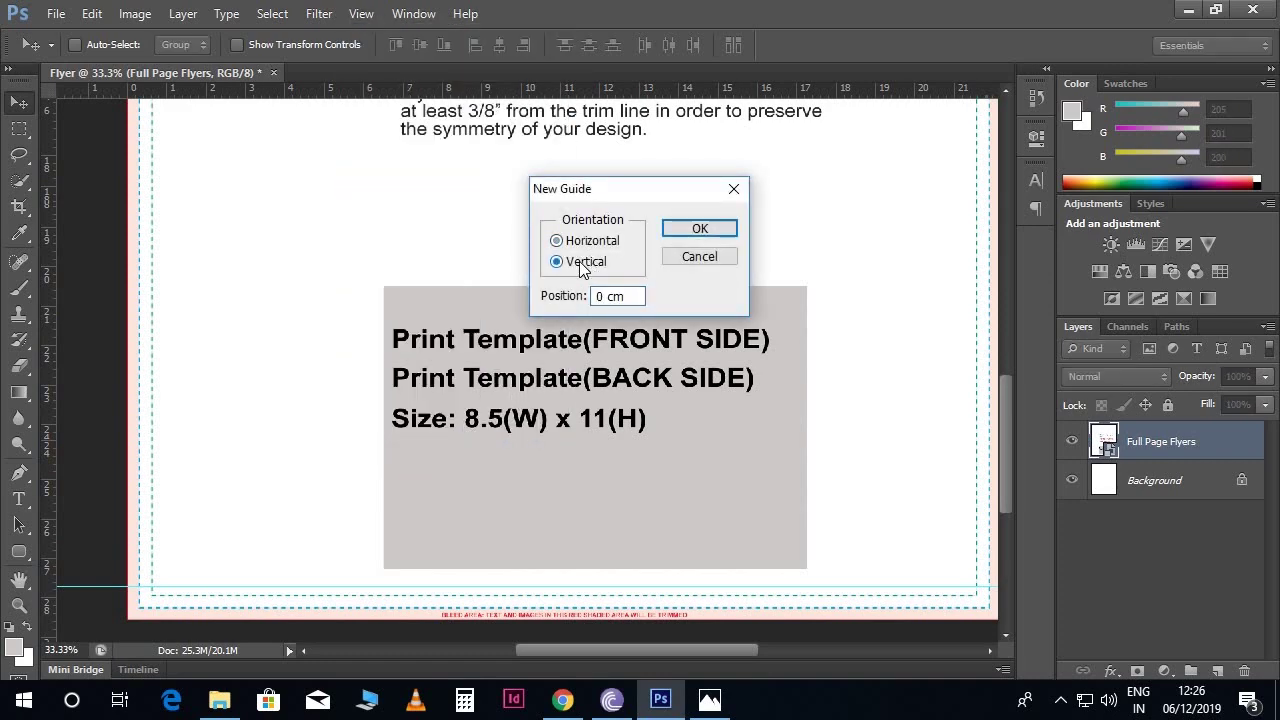
pyautogui.moveTo(626, 297); pyautogui.dragTo(573, 316)
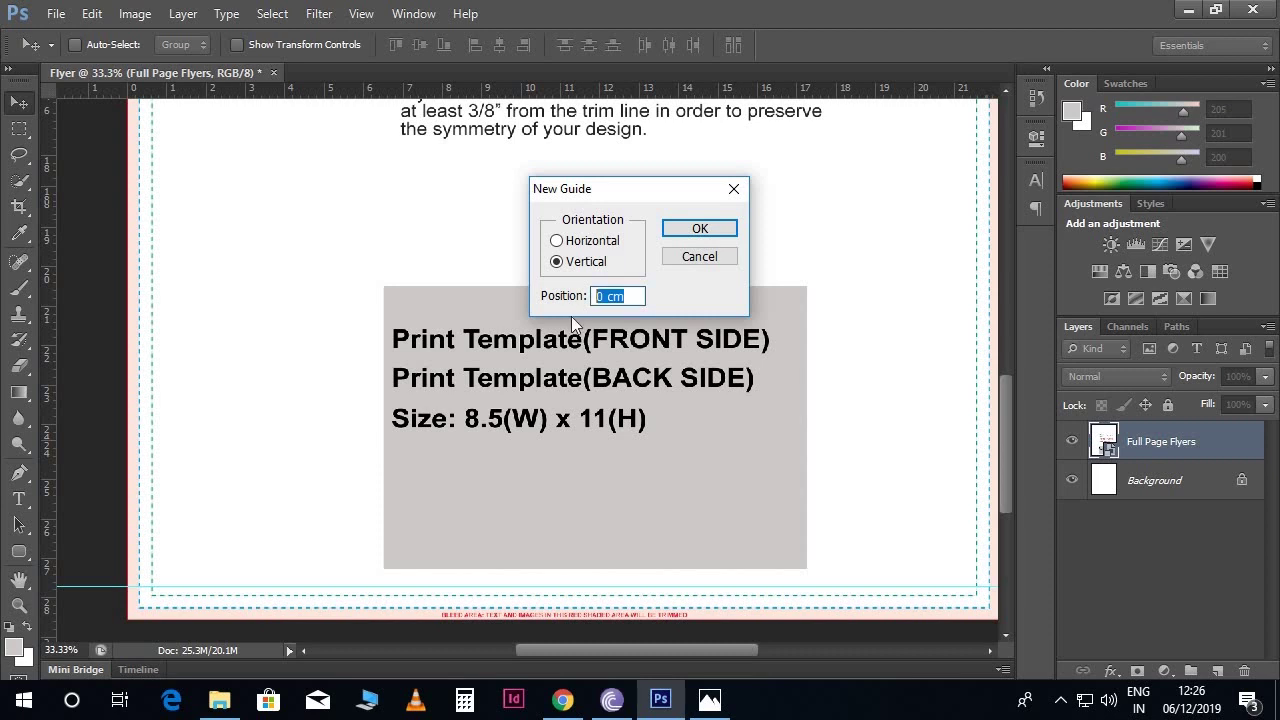
pyautogui.write('4%')
pyautogui.click(669, 229)
pyautogui.moveTo(867, 362); pyautogui.dragTo(746, 366)
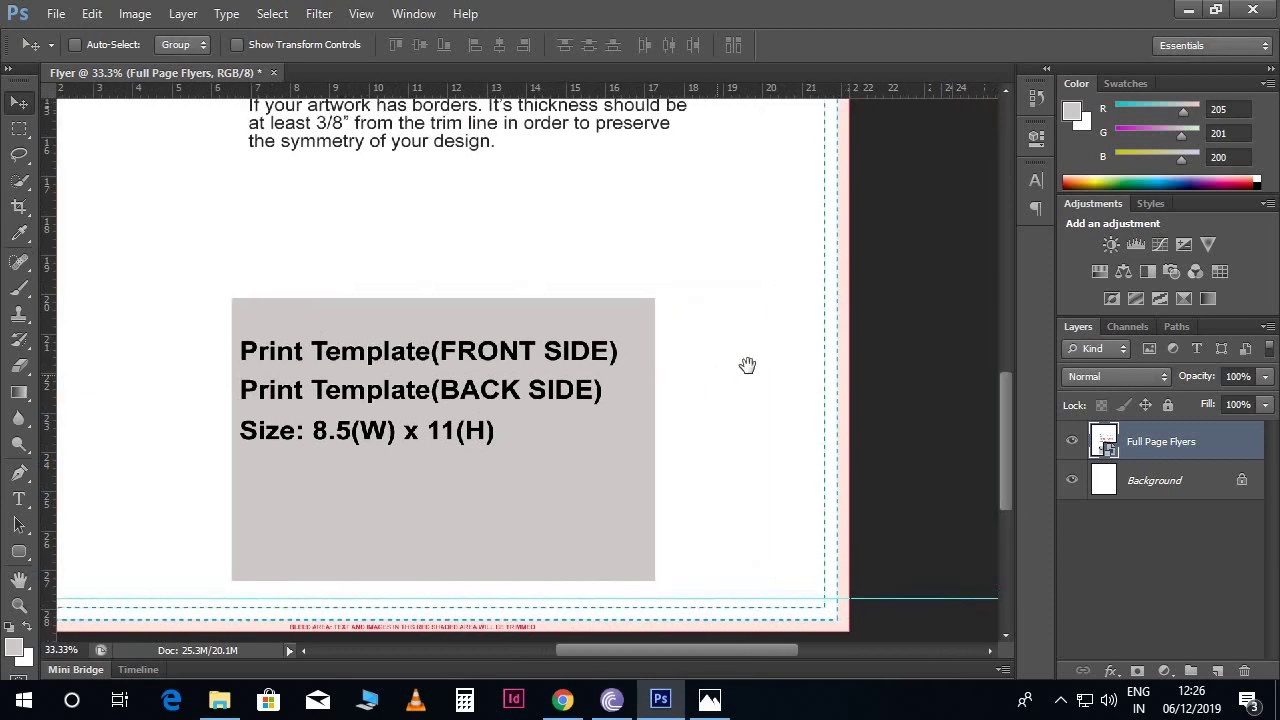
# - Add a vertical guide at 96%, fit the page in view, and delete the template layer
pyautogui.click(363, 16)
pyautogui.click(423, 449)
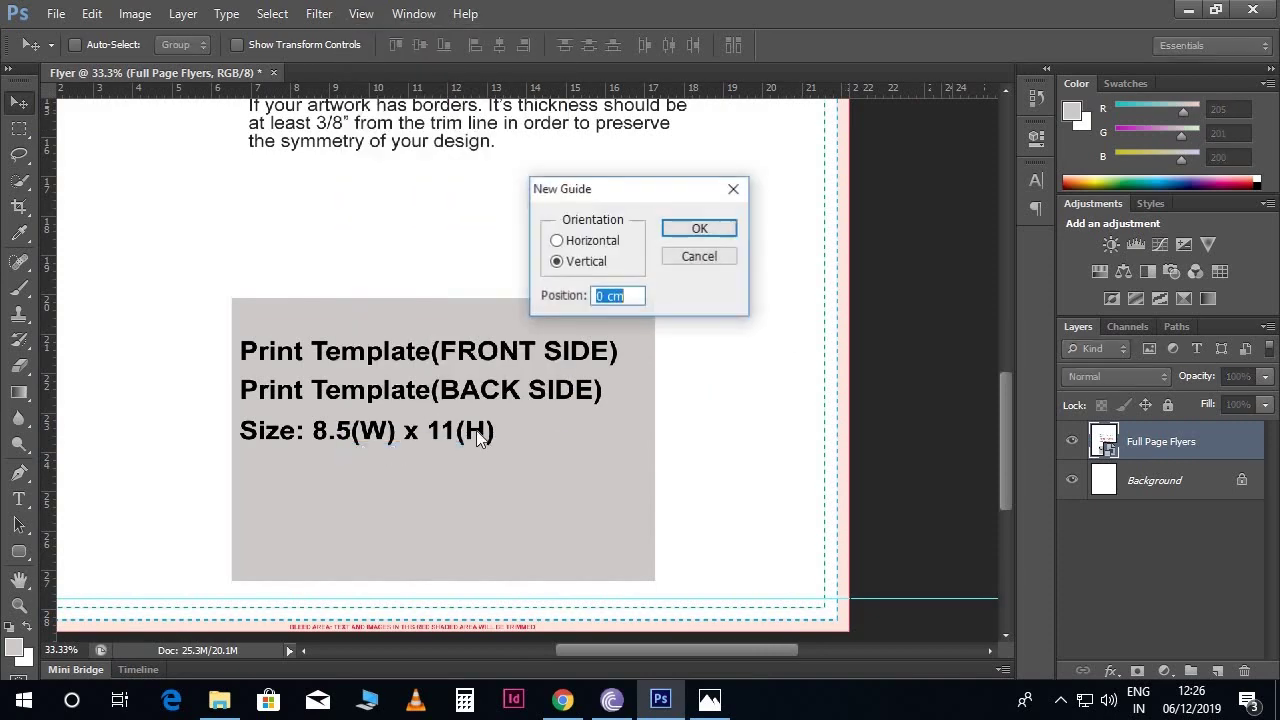
pyautogui.write('96')
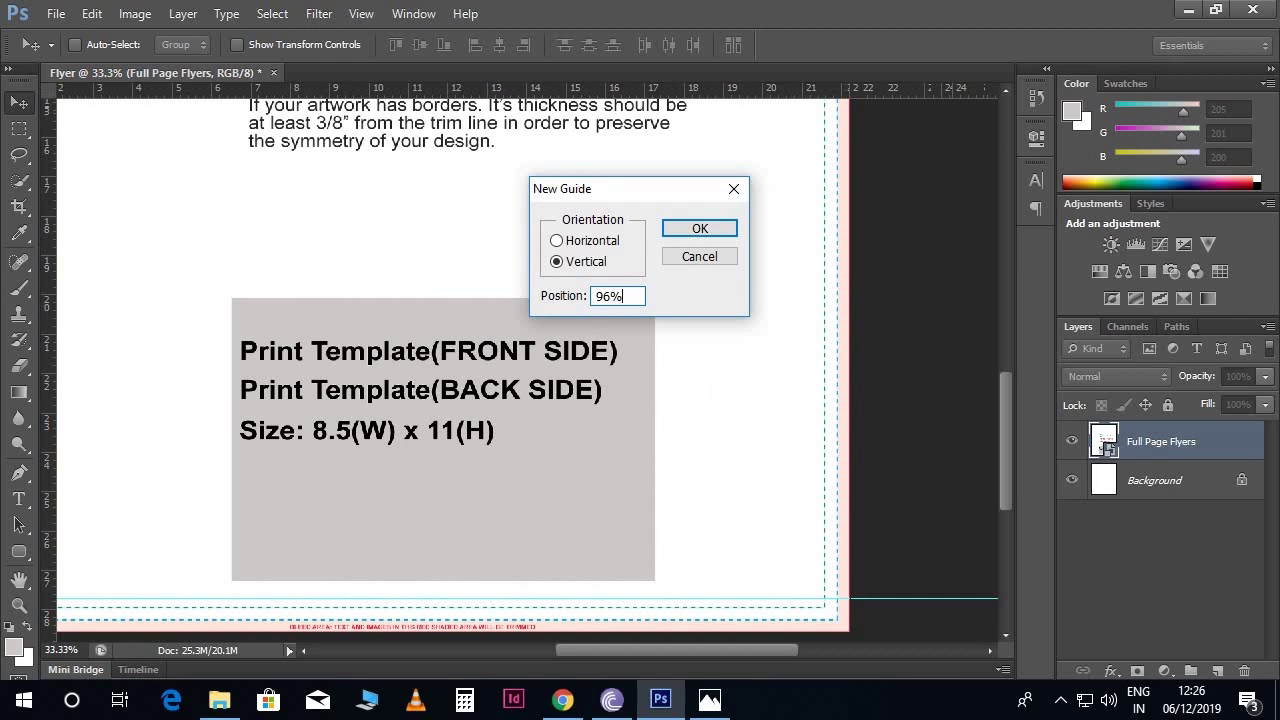
pyautogui.click(690, 229)
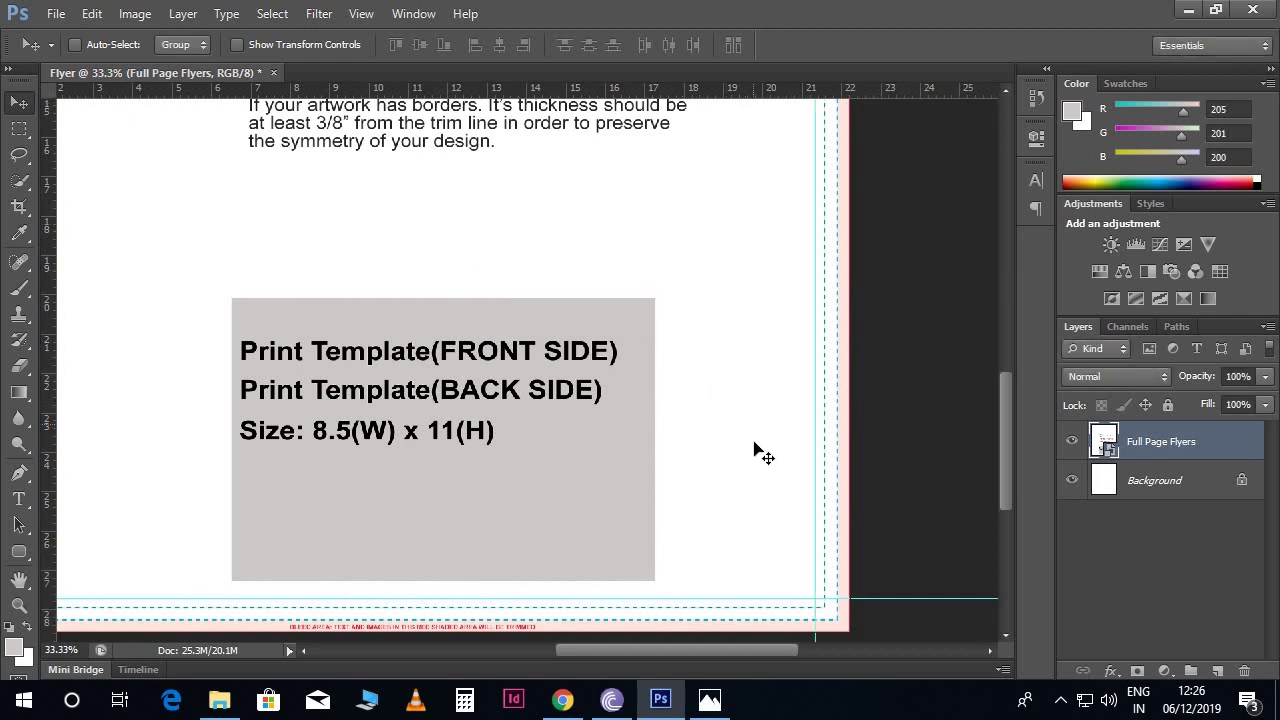
pyautogui.hotkey('ctrl', '-')
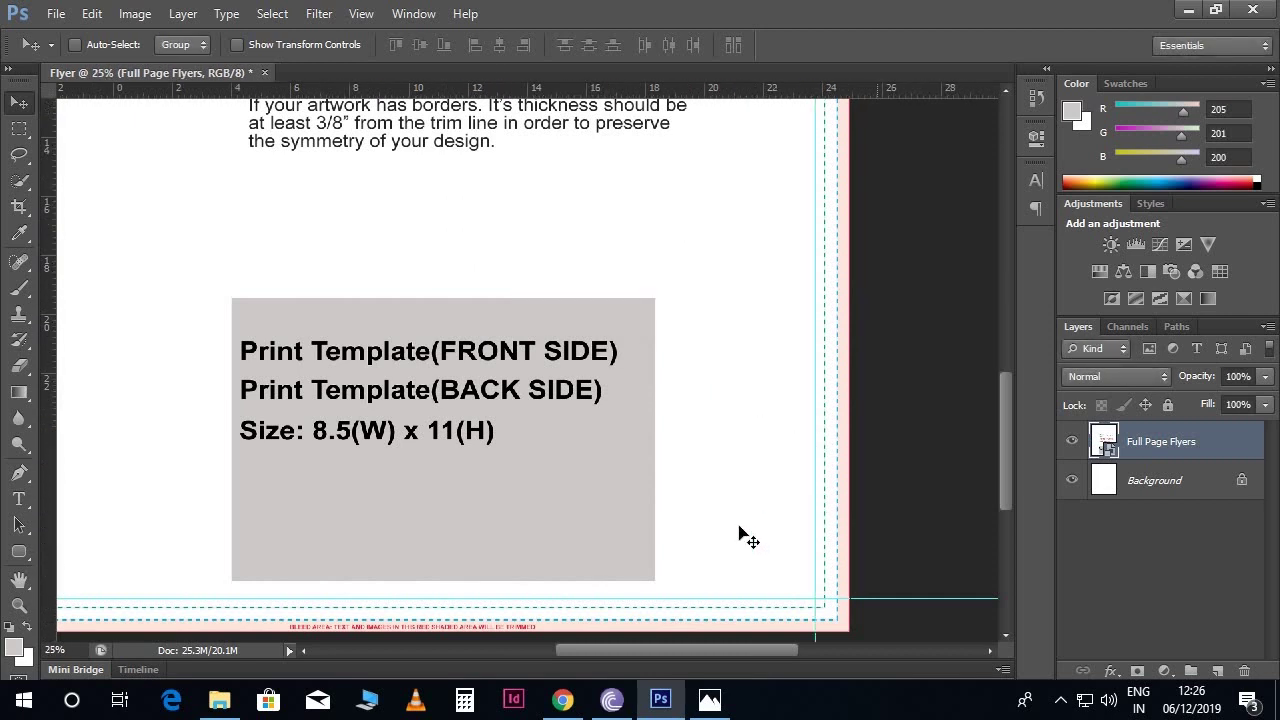
pyautogui.hotkey('ctrl', '0')
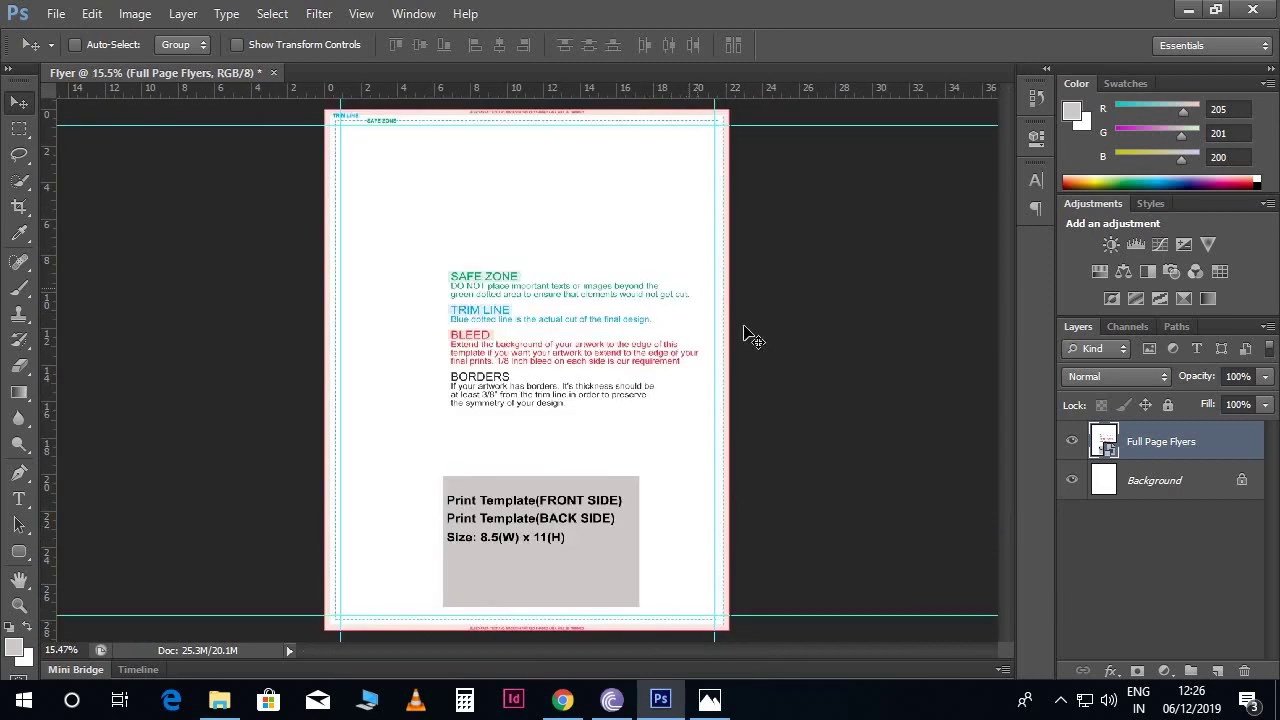
pyautogui.press('Delete')
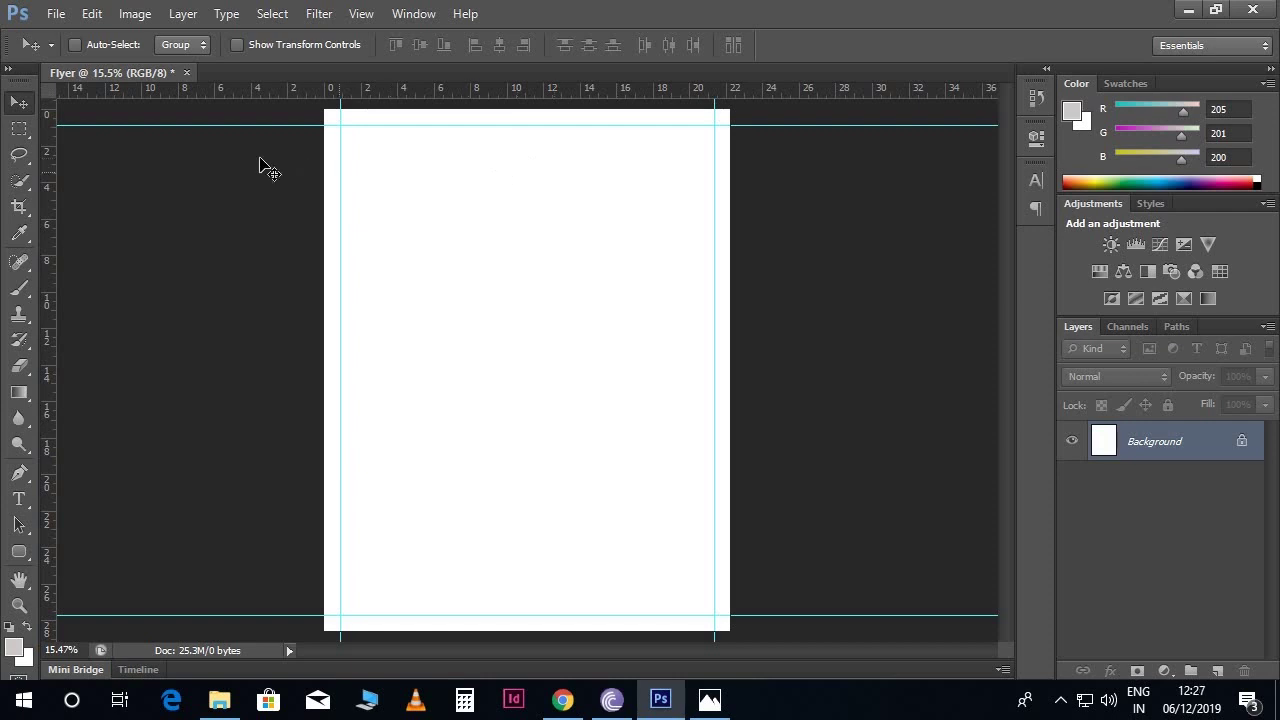
# - Place the Company logo file and drag it to the page's top-right corner
pyautogui.click(57, 14)
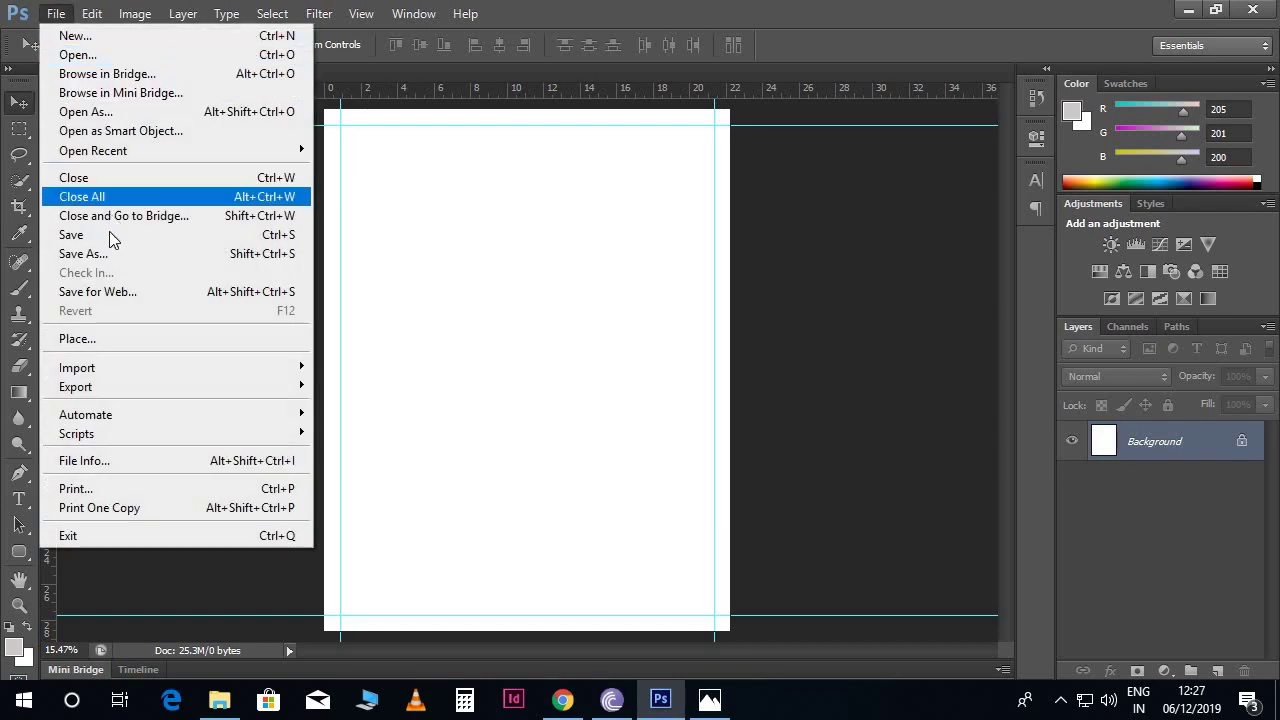
pyautogui.click(106, 338)
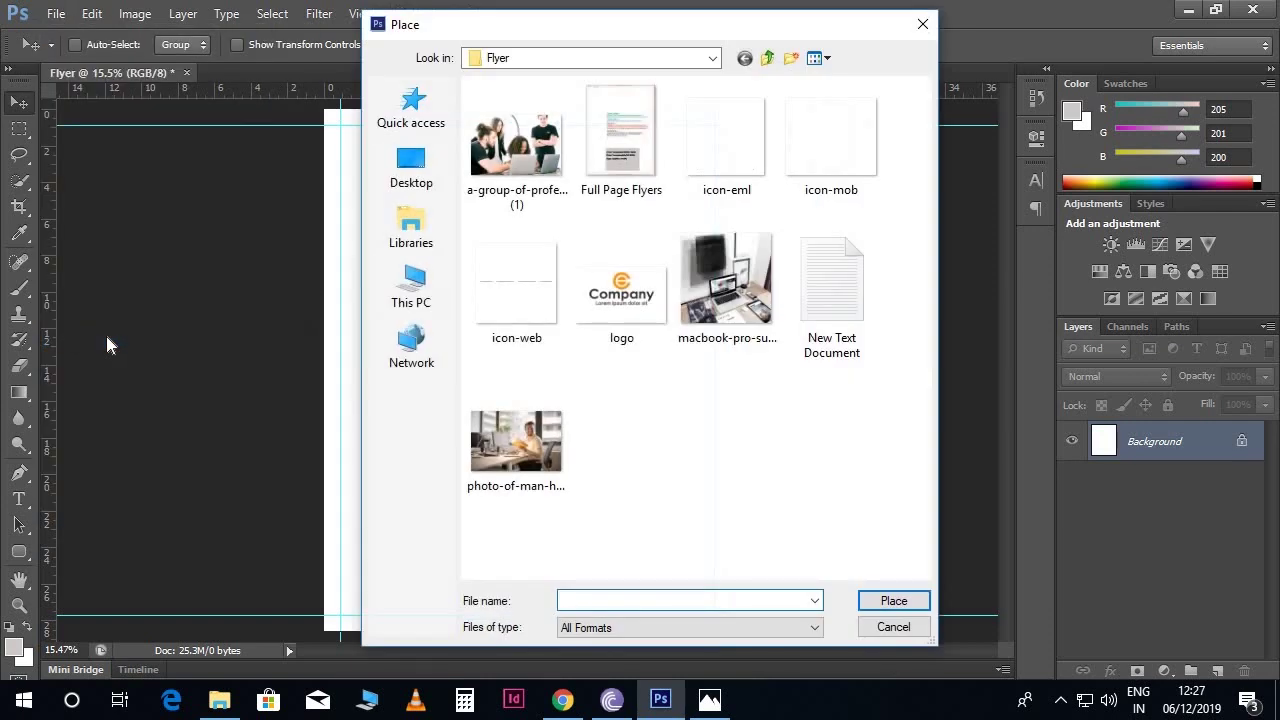
pyautogui.click(619, 299)
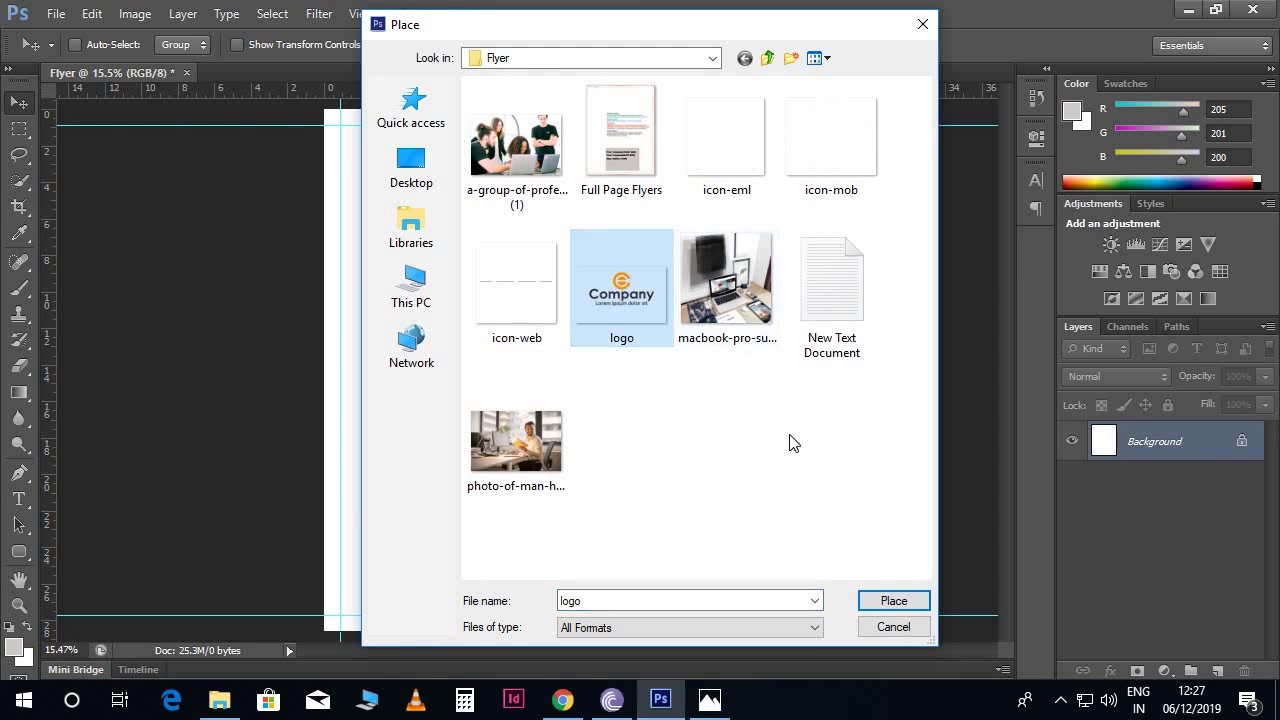
pyautogui.click(880, 601)
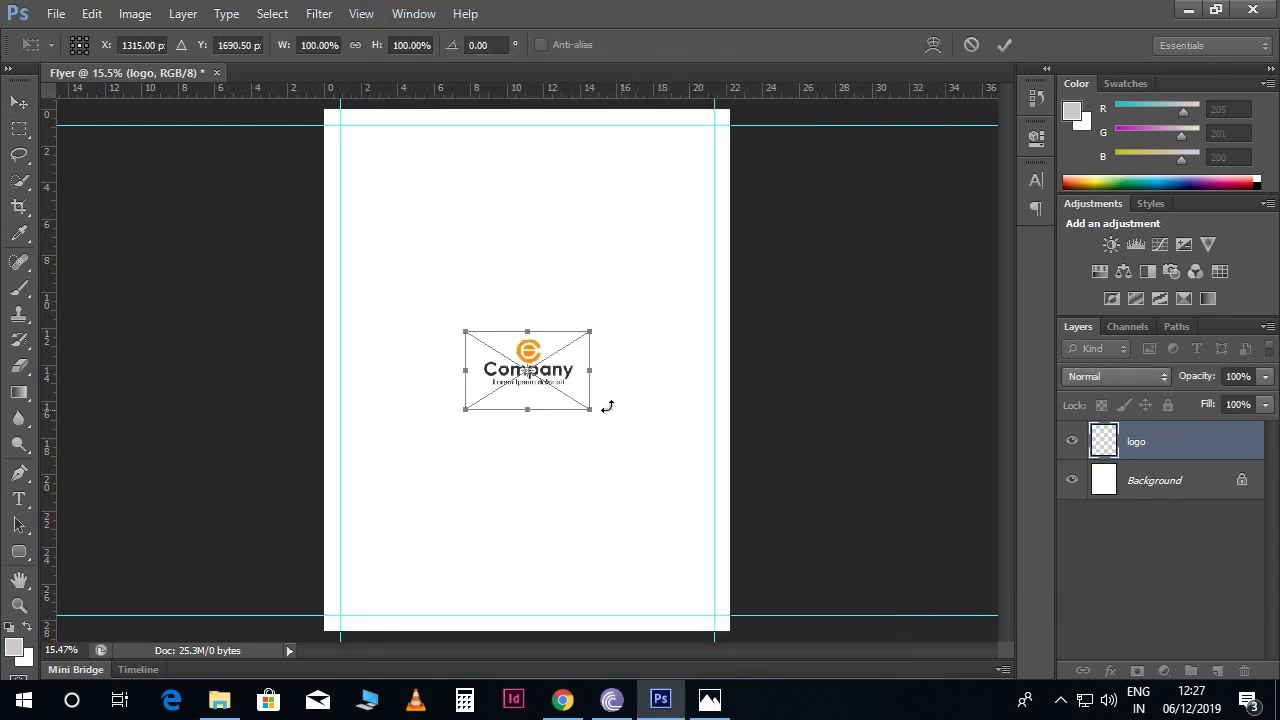
pyautogui.moveTo(562, 387); pyautogui.dragTo(711, 177)
# - Nudge the logo up into the corner inside the margin guides and commit it
pyautogui.hotkey('ctrl', '+')
pyautogui.hotkey('ctrl', '+')
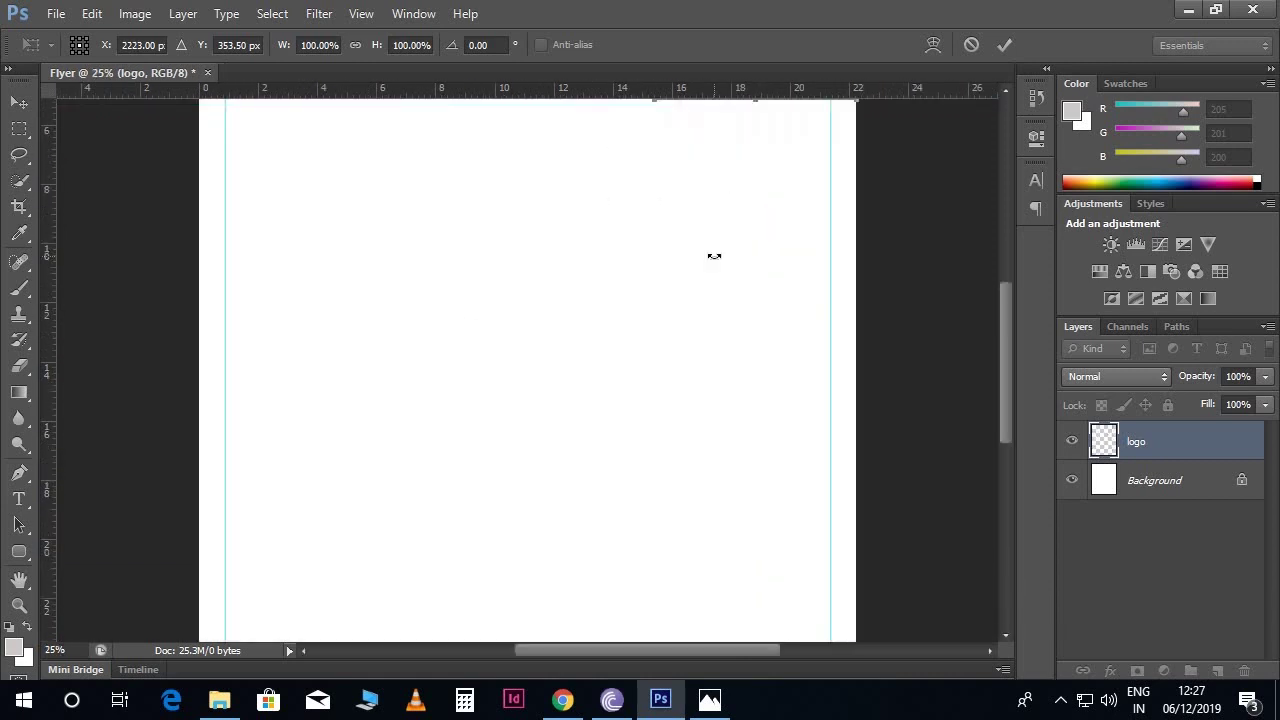
pyautogui.moveTo(707, 259); pyautogui.dragTo(629, 451)
pyautogui.scroll(1, 629, 451)
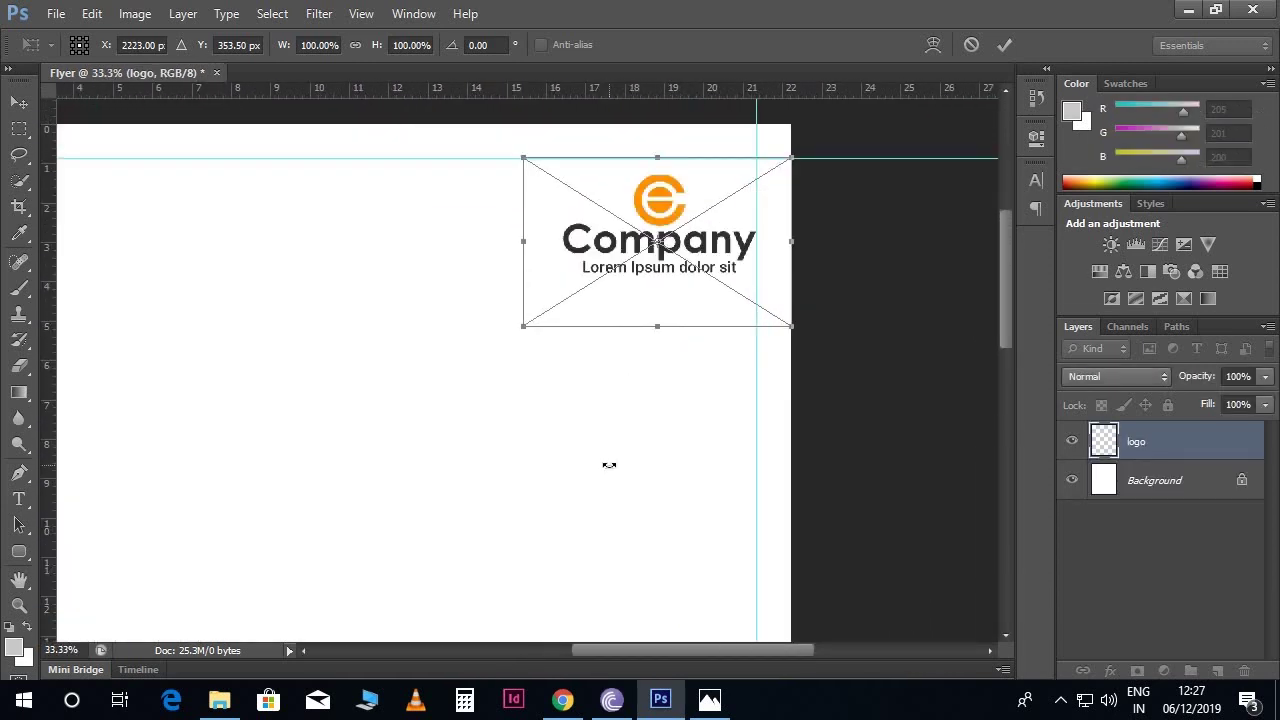
pyautogui.hotkey('shift', 'Up')
pyautogui.hotkey('shift', 'Up')
pyautogui.hotkey('shift', 'Up')
pyautogui.press('Up')
pyautogui.press('Up')
pyautogui.press('Up')
pyautogui.press('Up')
pyautogui.press('Up')
pyautogui.press('Up')
pyautogui.press('Up')
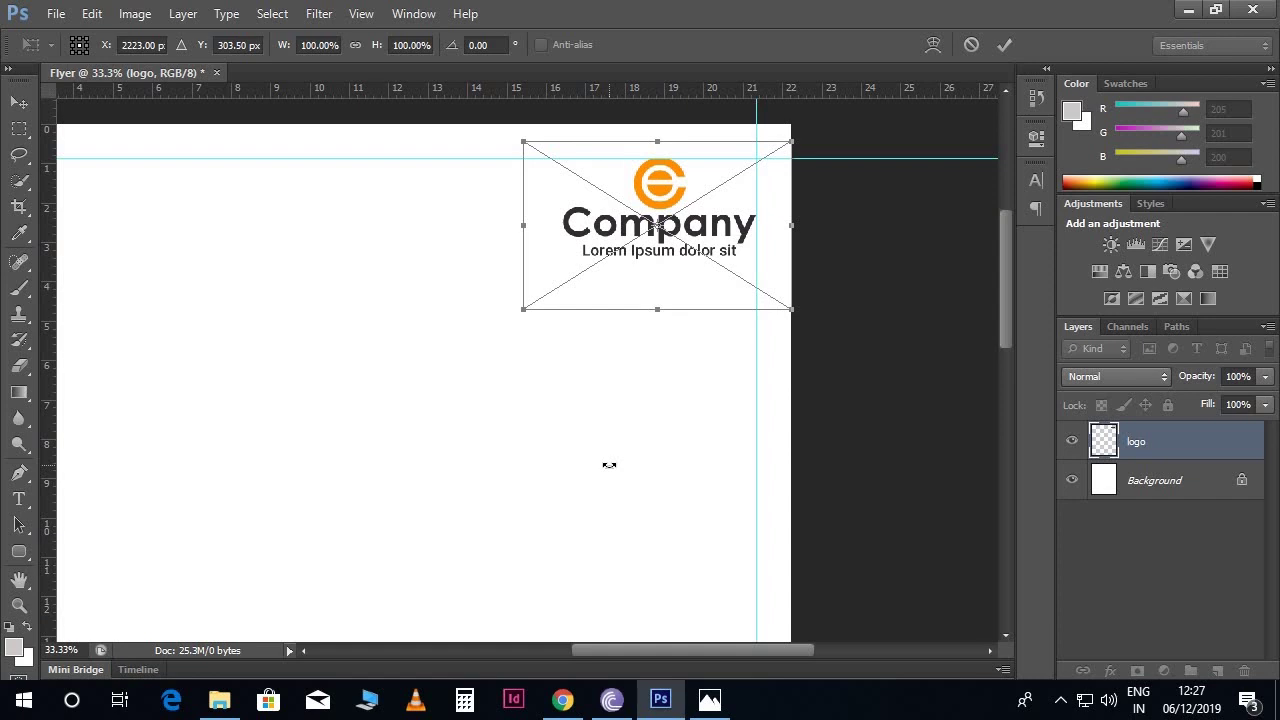
pyautogui.press('Return')
pyautogui.hotkey('ctrl', '-')
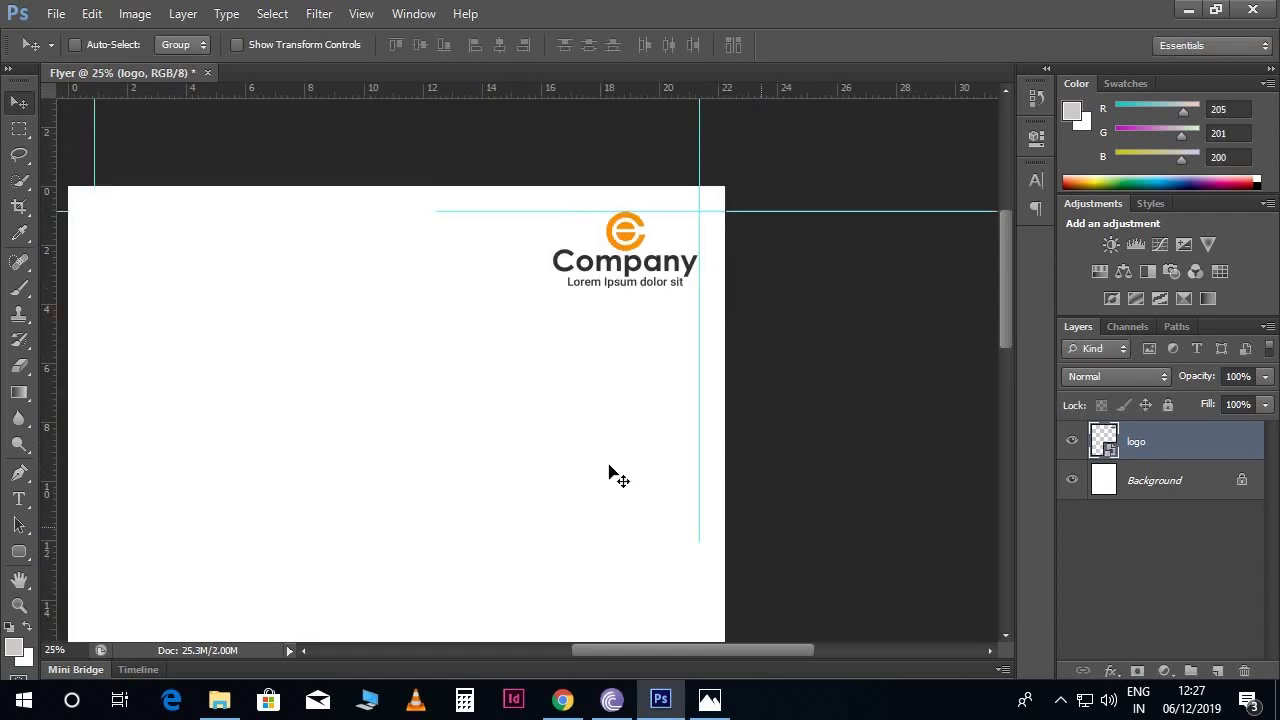
pyautogui.hotkey('ctrl', '-')
pyautogui.hotkey('ctrl', '-')
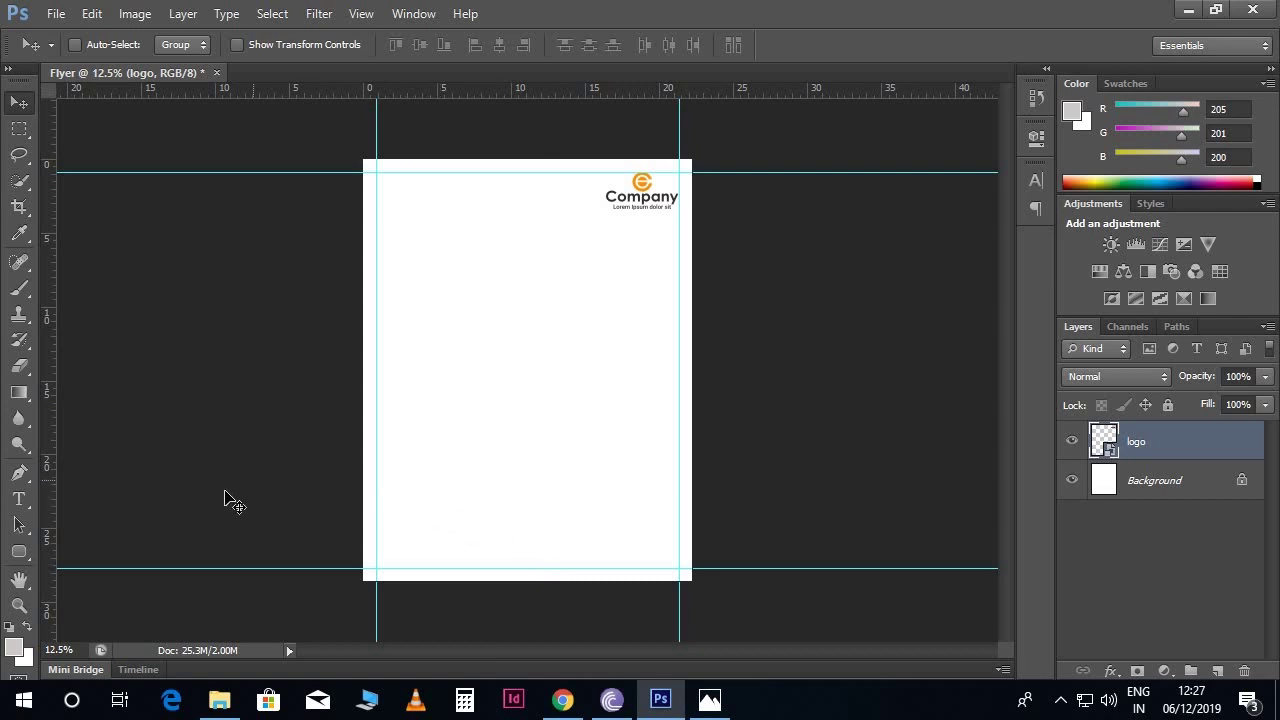
pyautogui.click(26, 557)
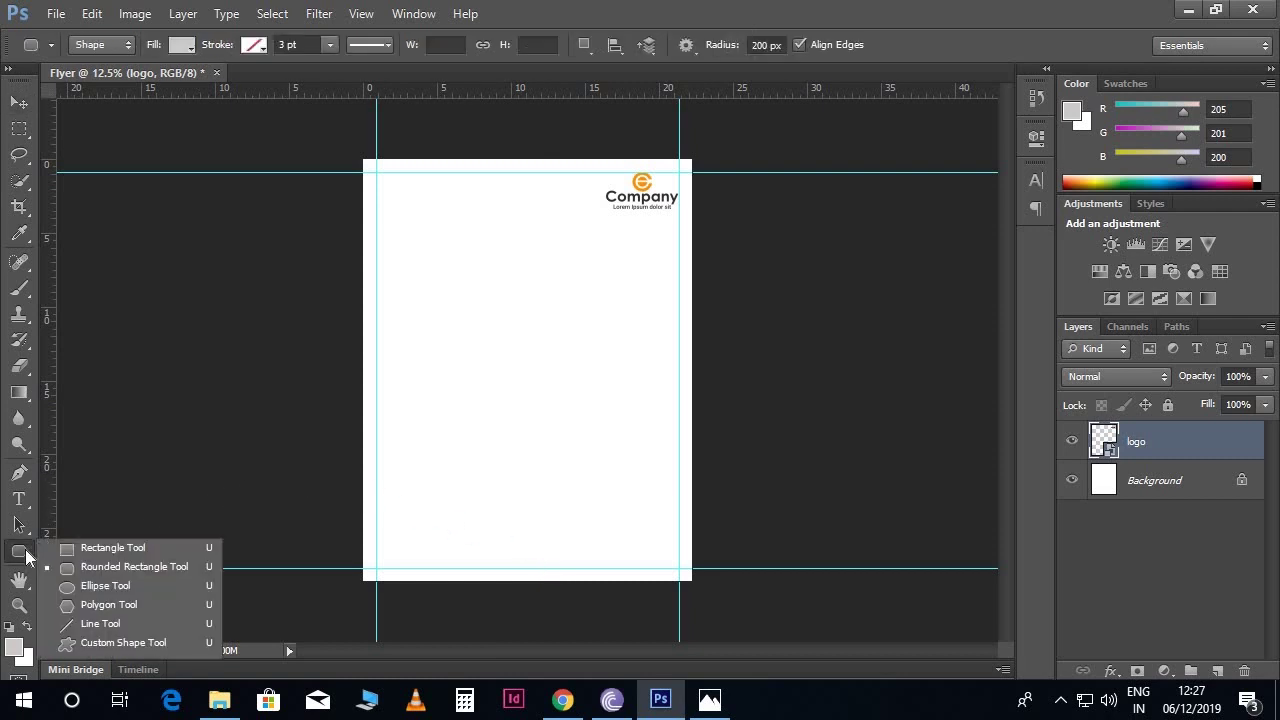
# - Create a 3000 × 3000 px rounded rectangle with a 200 px corner radius
pyautogui.click(86, 570)
pyautogui.click(481, 280)
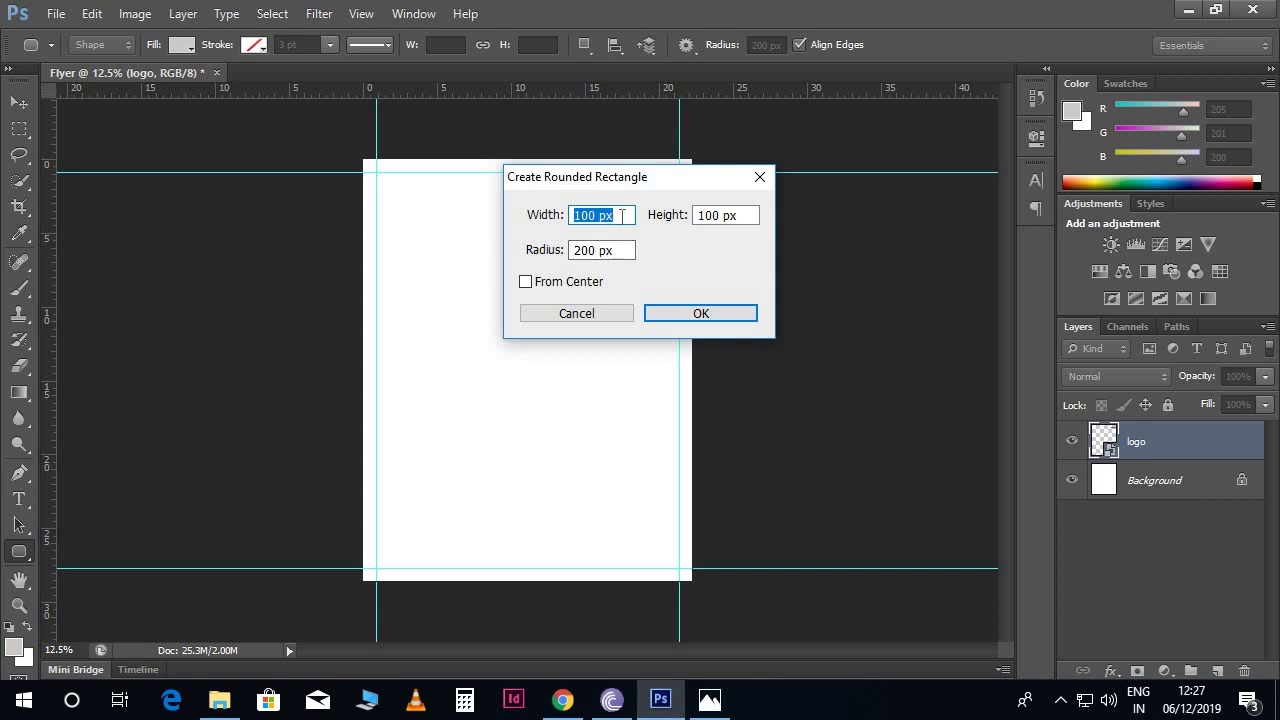
pyautogui.write('3000 px')
pyautogui.press('Tab')
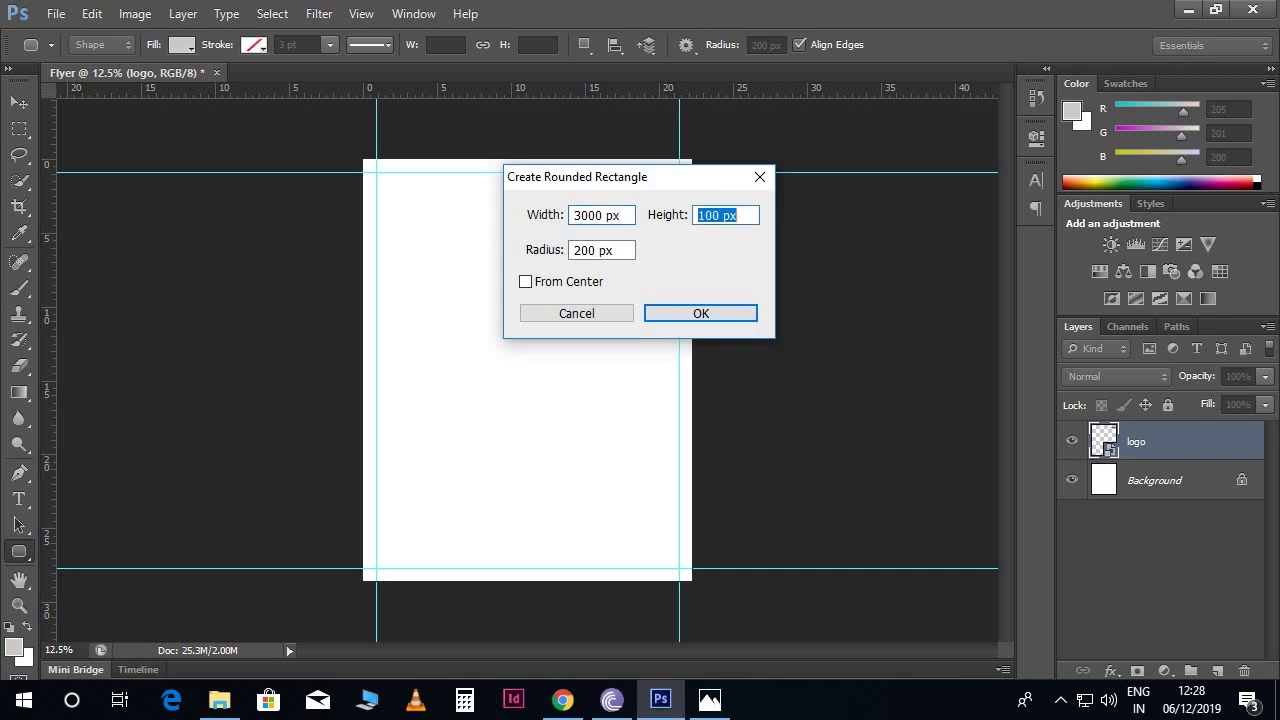
pyautogui.write('3000')
pyautogui.click(699, 311)
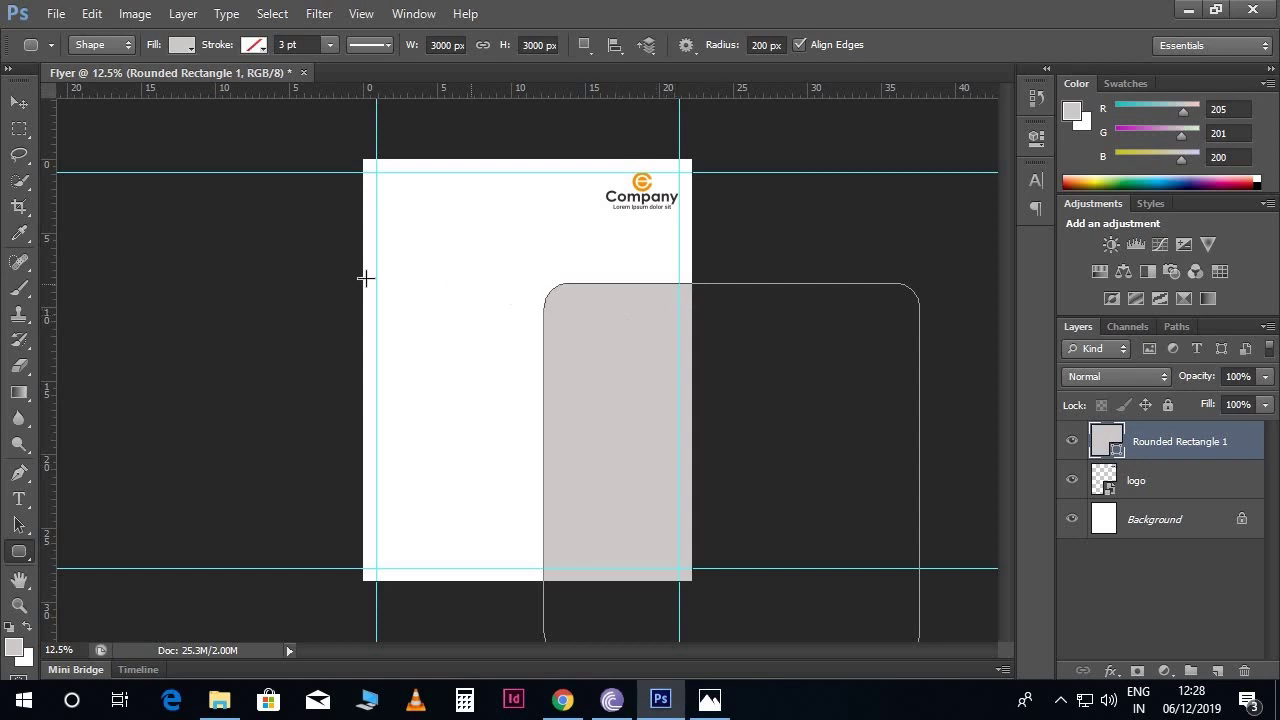
pyautogui.click(19, 102)
pyautogui.hotkey('ctrl', 't')
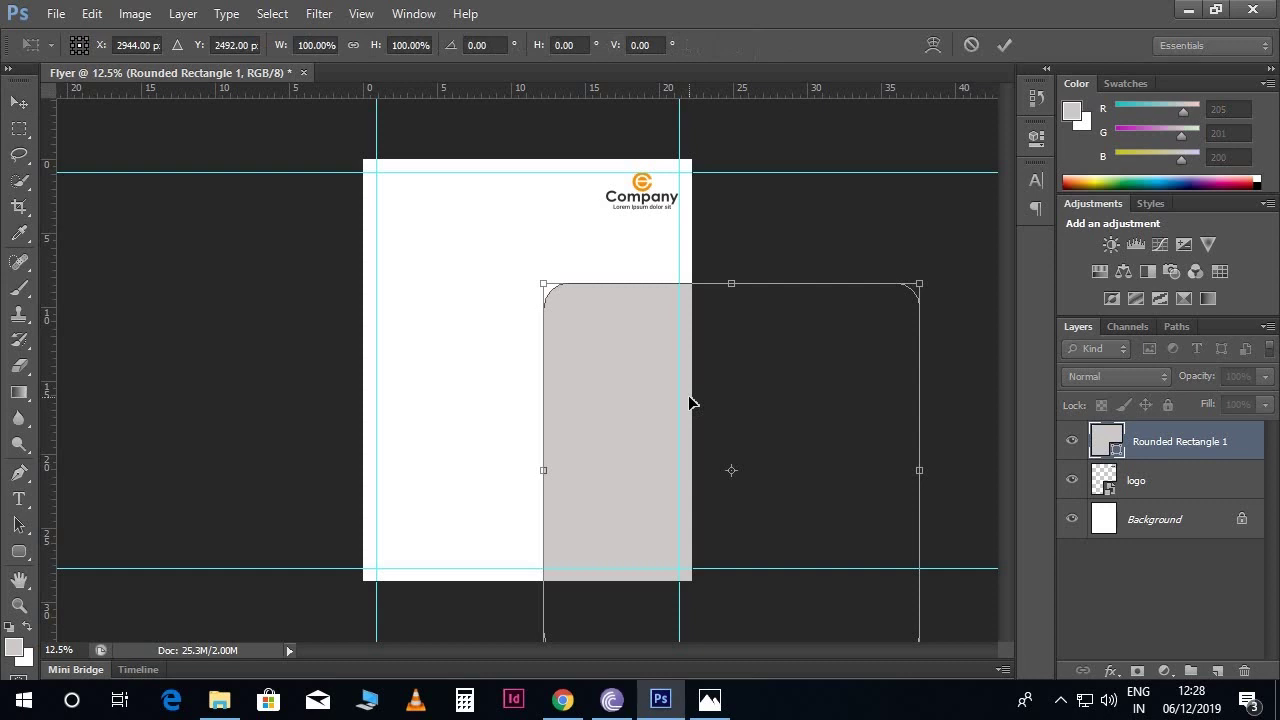
# - Move the rounded rectangle onto the page, rotate it into a diamond, and enlarge it slightly
pyautogui.moveTo(843, 361); pyautogui.dragTo(725, 275)
pyautogui.moveTo(817, 572); pyautogui.dragTo(870, 325)
pyautogui.moveTo(735, 398); pyautogui.dragTo(855, 418)
pyautogui.moveTo(474, 491); pyautogui.dragTo(402, 496)
pyautogui.moveTo(546, 508); pyautogui.dragTo(582, 513)
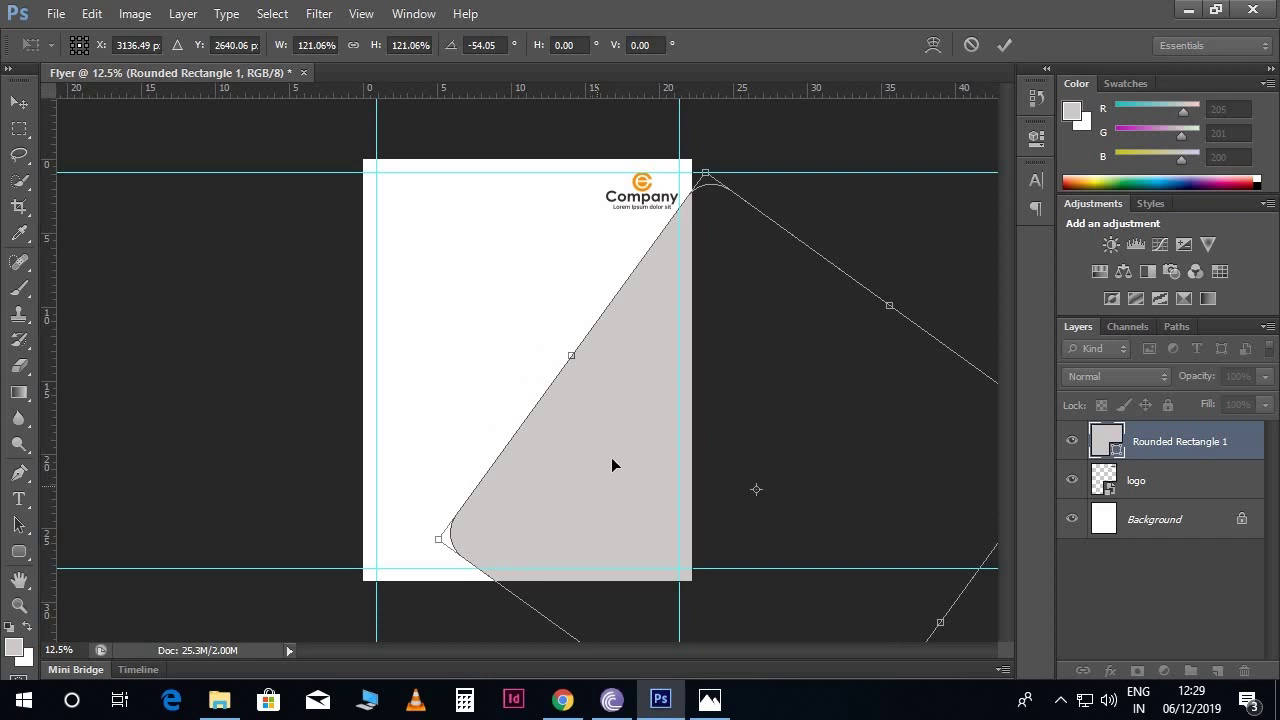
# - Refine the diamond to about -44° rotation, nudge it upward, and apply the transform
pyautogui.hotkey('ctrl', '-')
pyautogui.moveTo(905, 417); pyautogui.dragTo(911, 460)
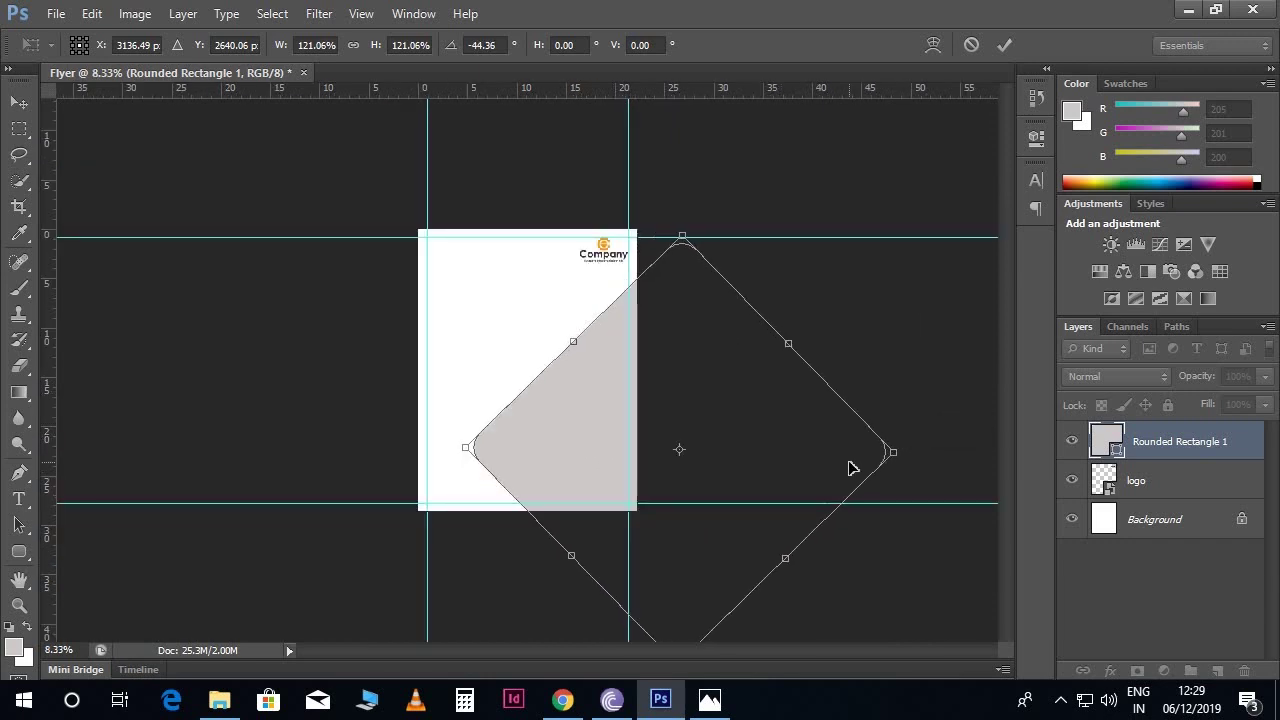
pyautogui.moveTo(800, 445); pyautogui.dragTo(792, 438)
pyautogui.hotkey('shift', 'Up')
pyautogui.hotkey('shift', 'Up')
pyautogui.hotkey('shift', 'Up')
pyautogui.hotkey('shift', 'Up')
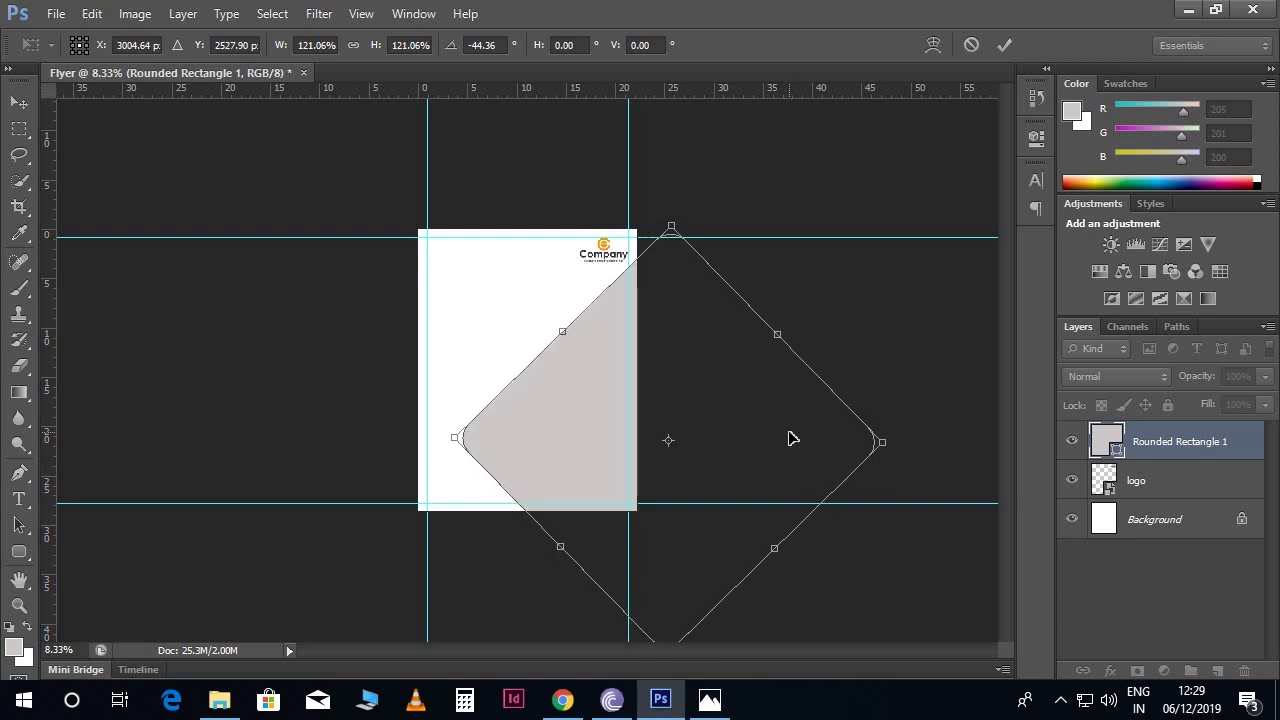
pyautogui.hotkey('shift', 'Up')
pyautogui.hotkey('shift', 'Up')
pyautogui.hotkey('shift', 'Up')
pyautogui.press('Up')
pyautogui.press('Up')
pyautogui.press('Up')
pyautogui.press('Up')
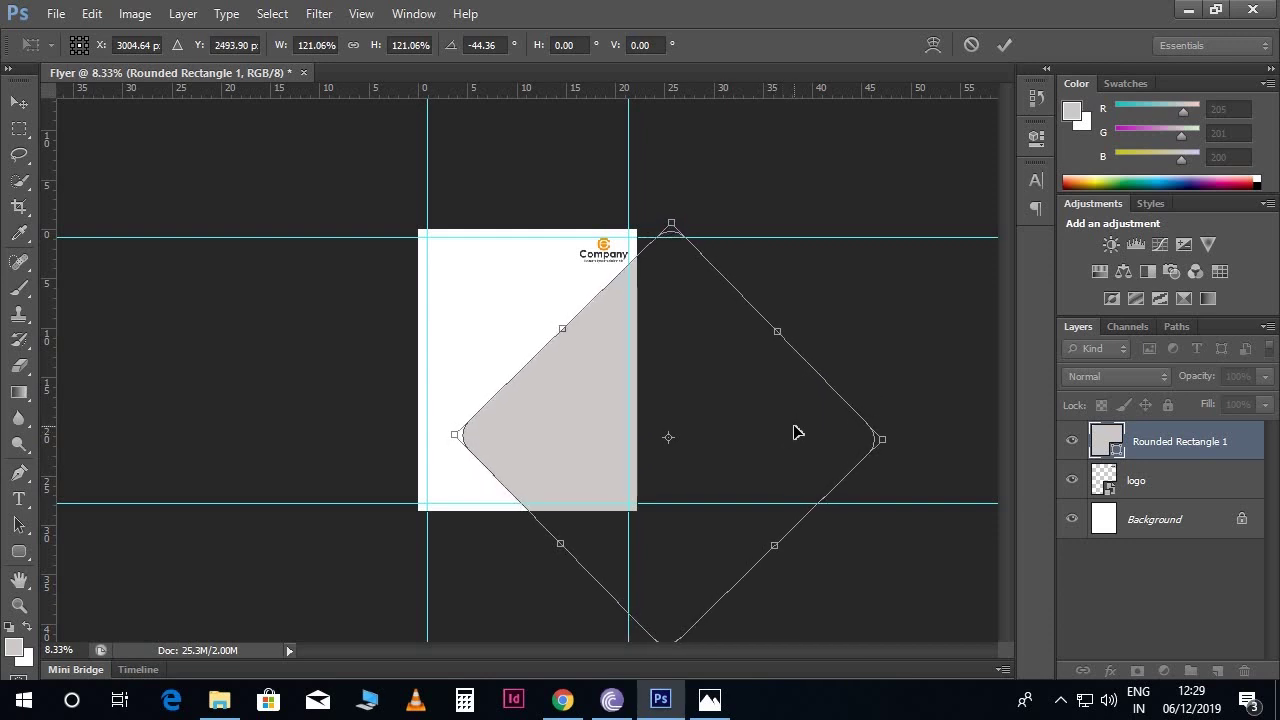
pyautogui.press('Return')
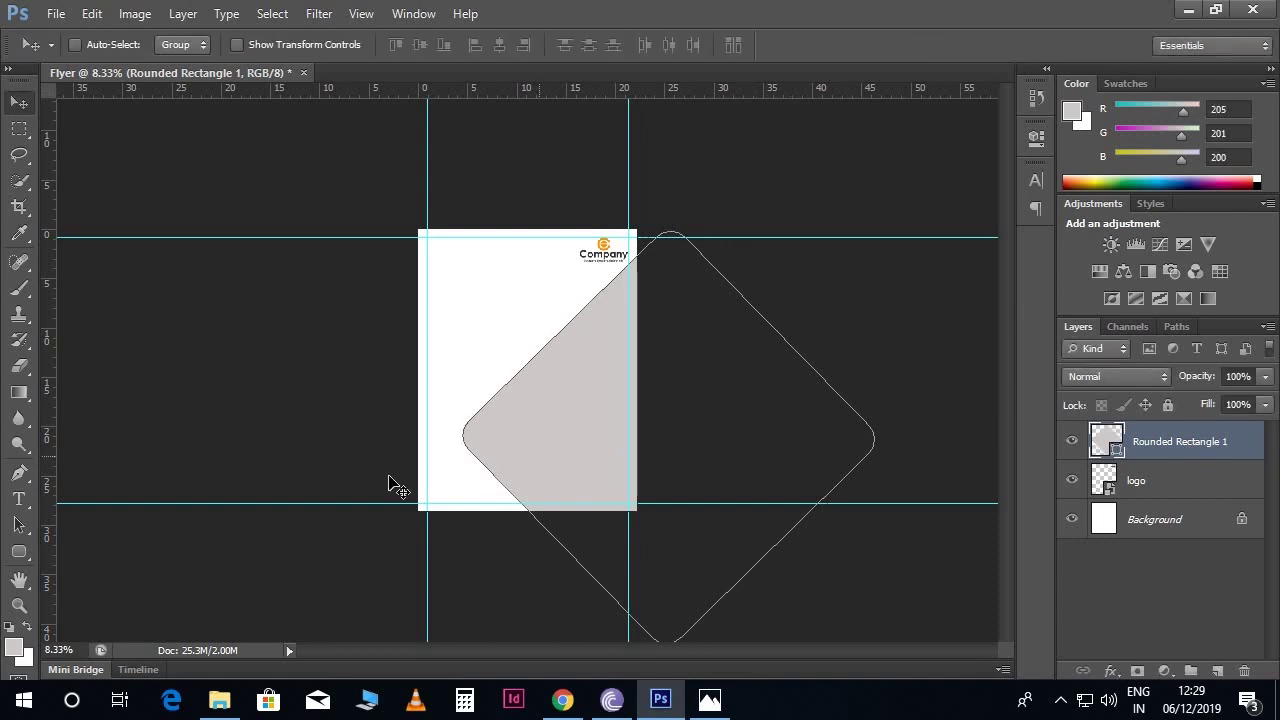
pyautogui.click(22, 552)
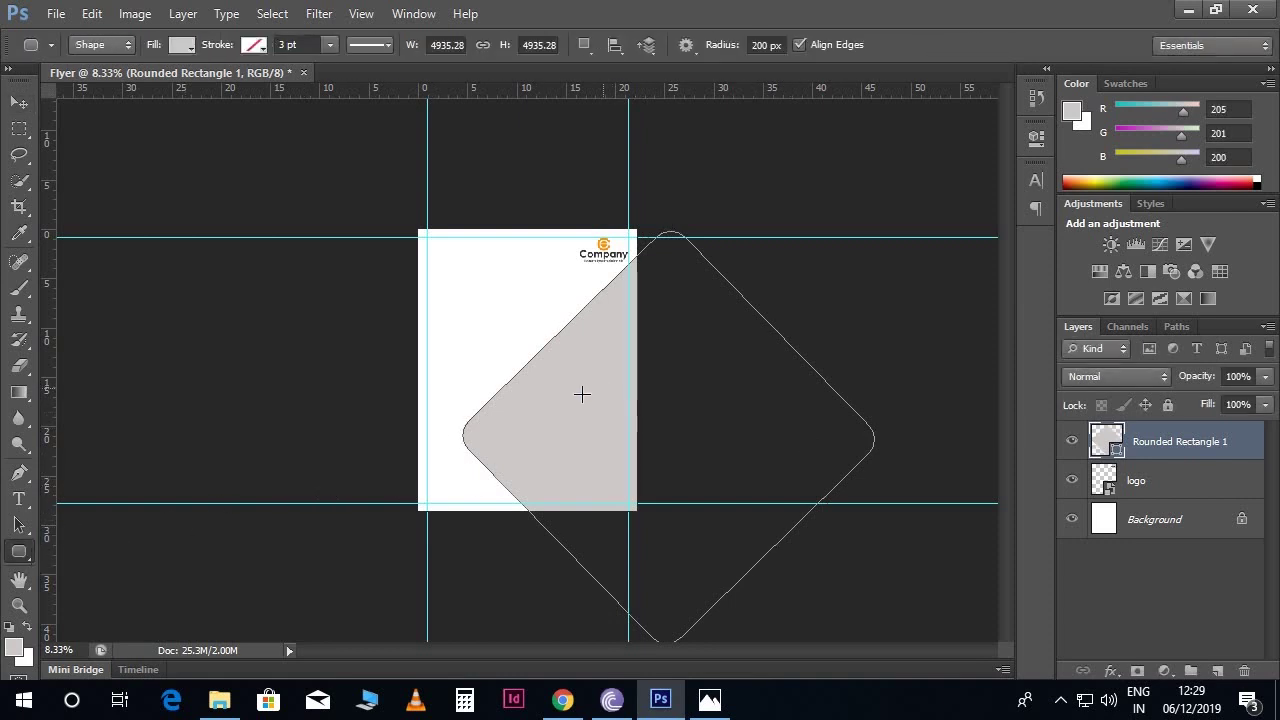
pyautogui.hotkey('ctrl', '+')
pyautogui.hotkey('ctrl', '+')
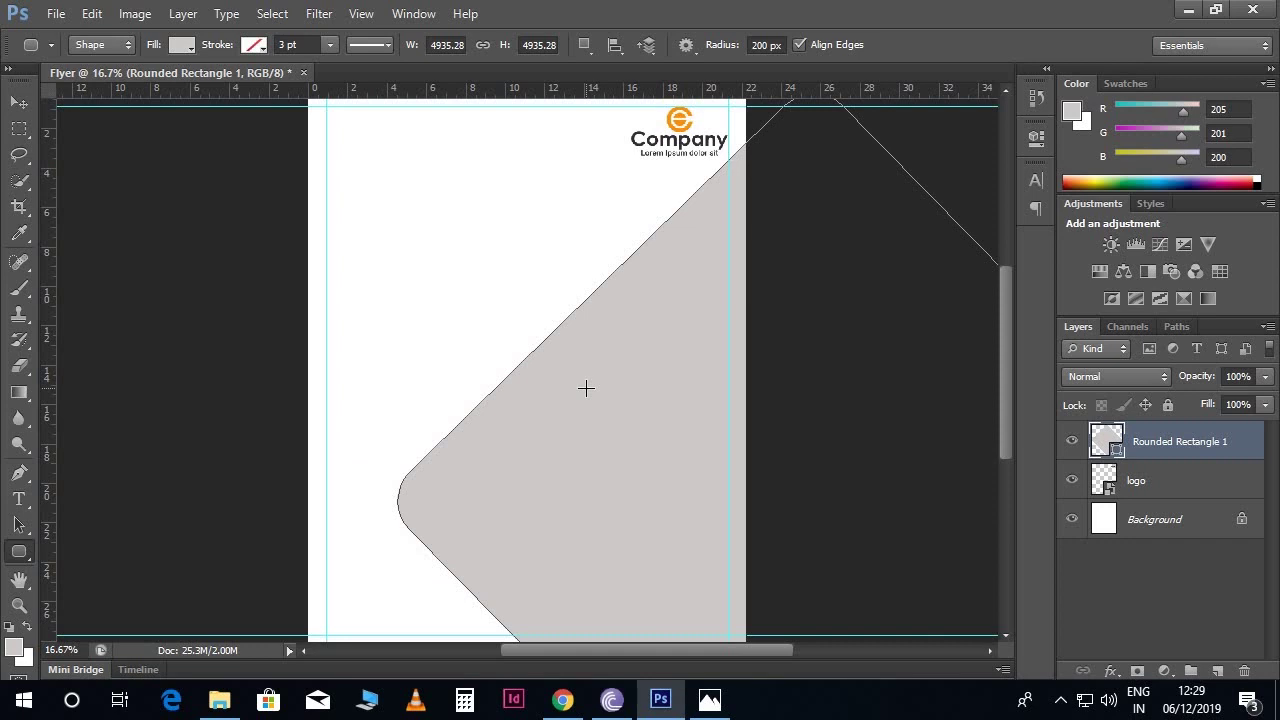
# - Fill the diamond with dark charcoal #332e32 sampled from the Company logo text
pyautogui.scroll(2, 586, 388)
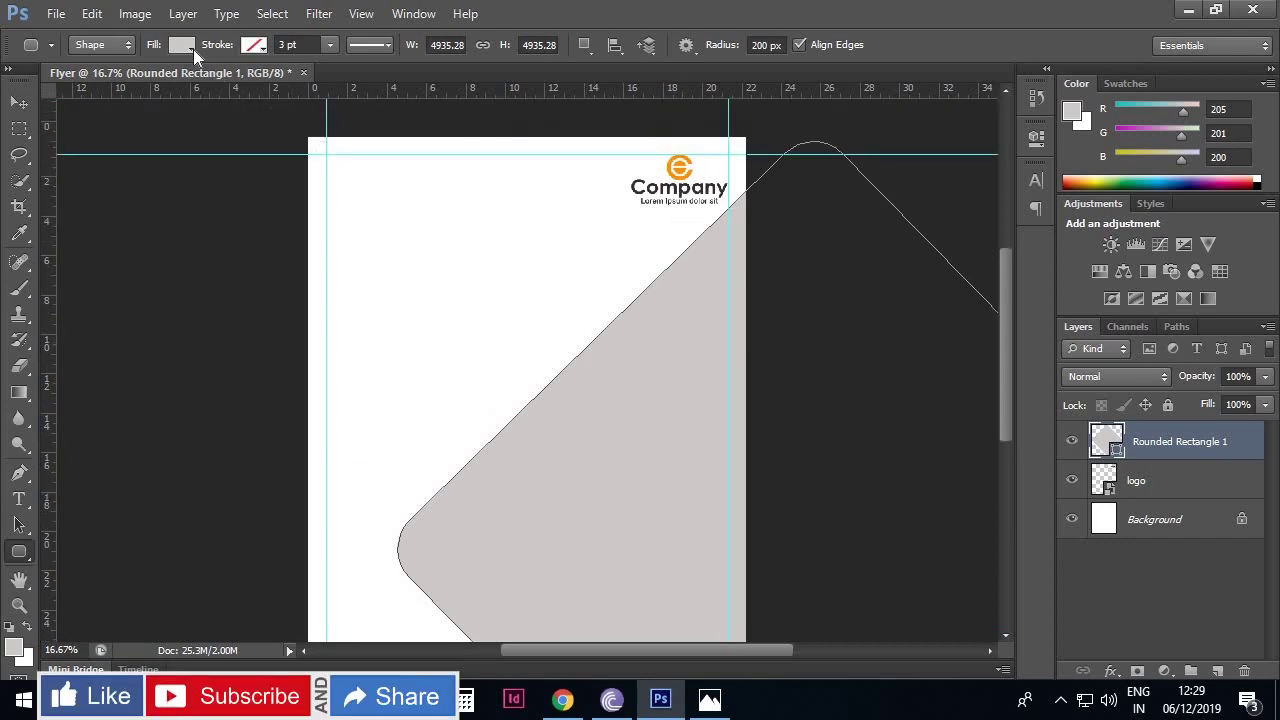
pyautogui.click(185, 45)
pyautogui.click(277, 85)
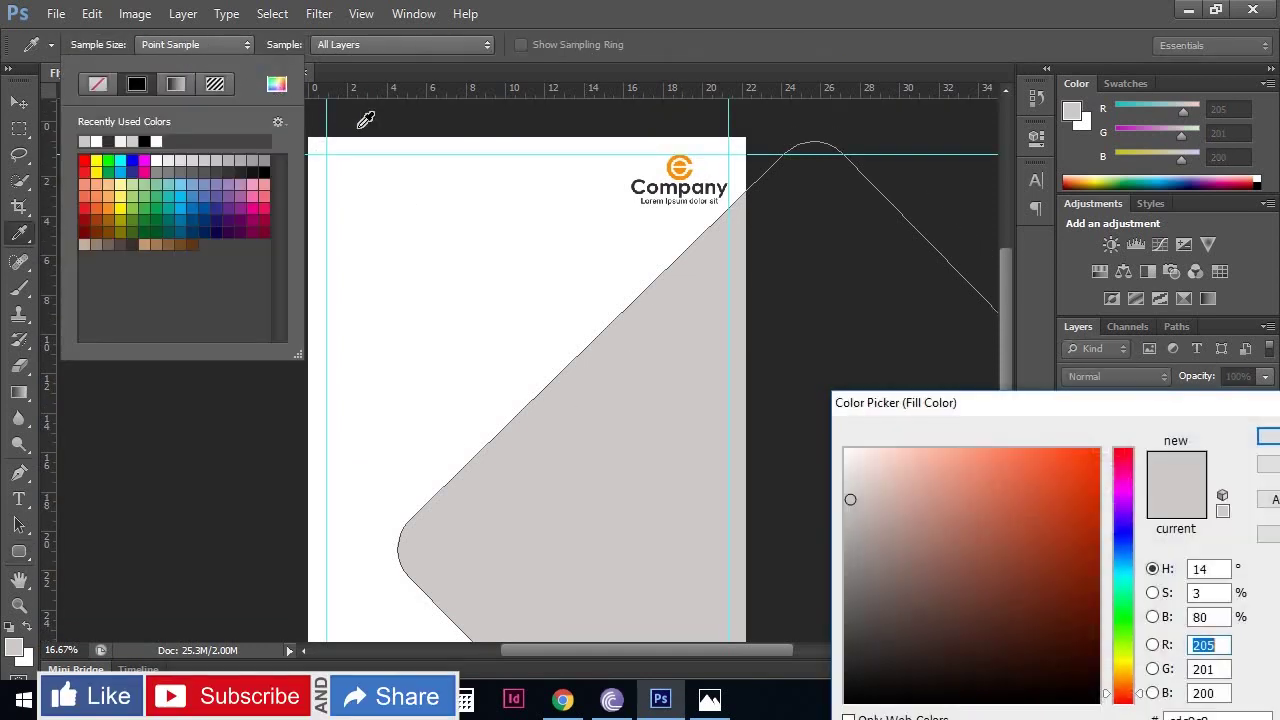
pyautogui.click(666, 181)
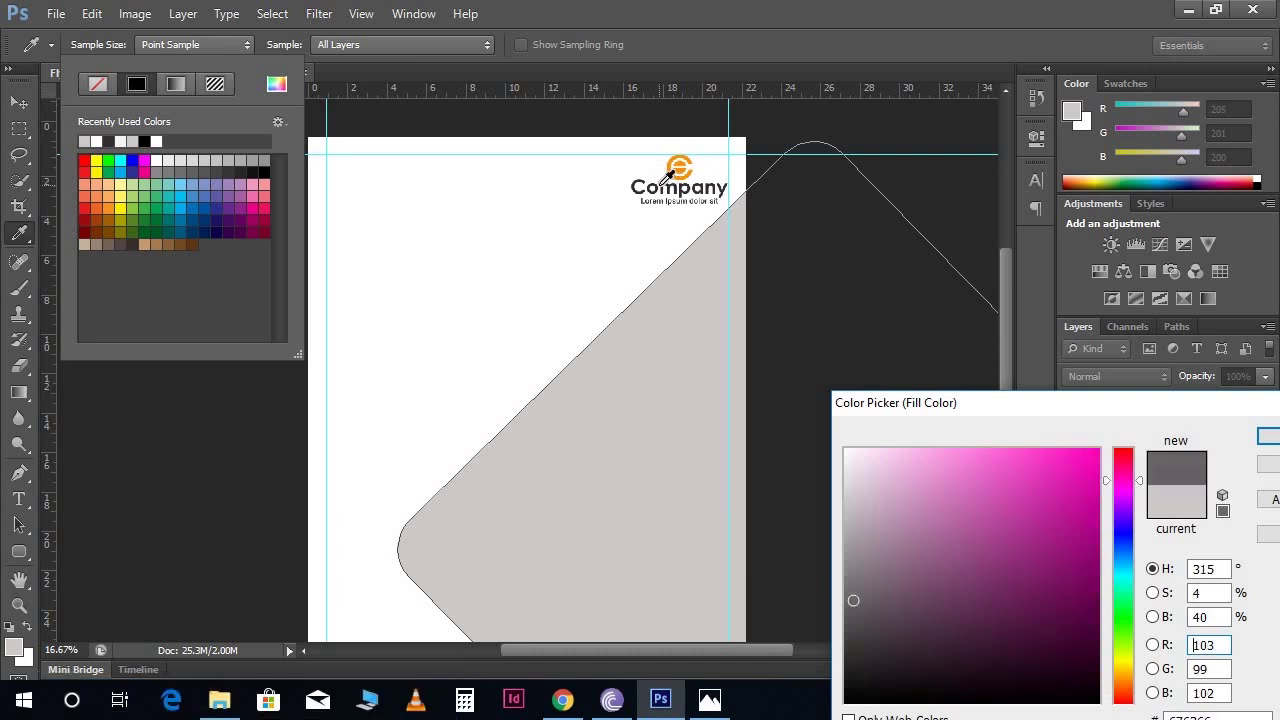
pyautogui.hotkey('ctrl', '+')
pyautogui.scroll(-3, 666, 181)
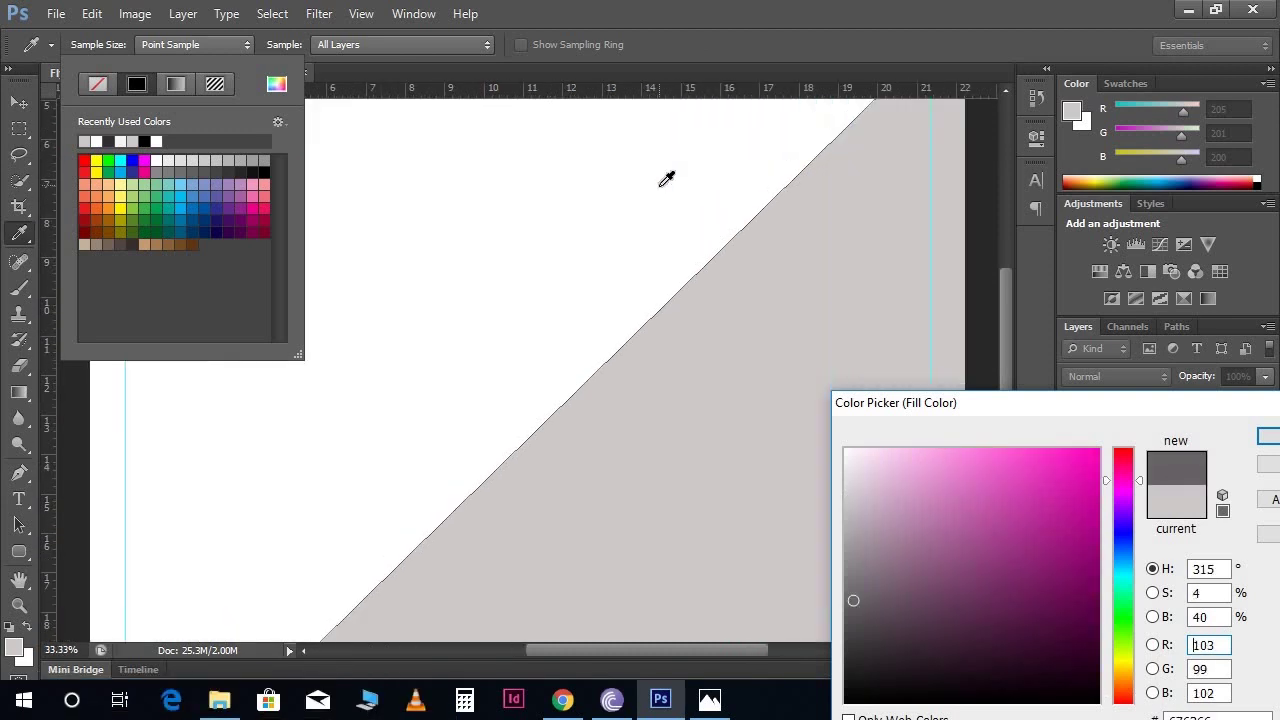
pyautogui.moveTo(755, 176); pyautogui.dragTo(611, 366)
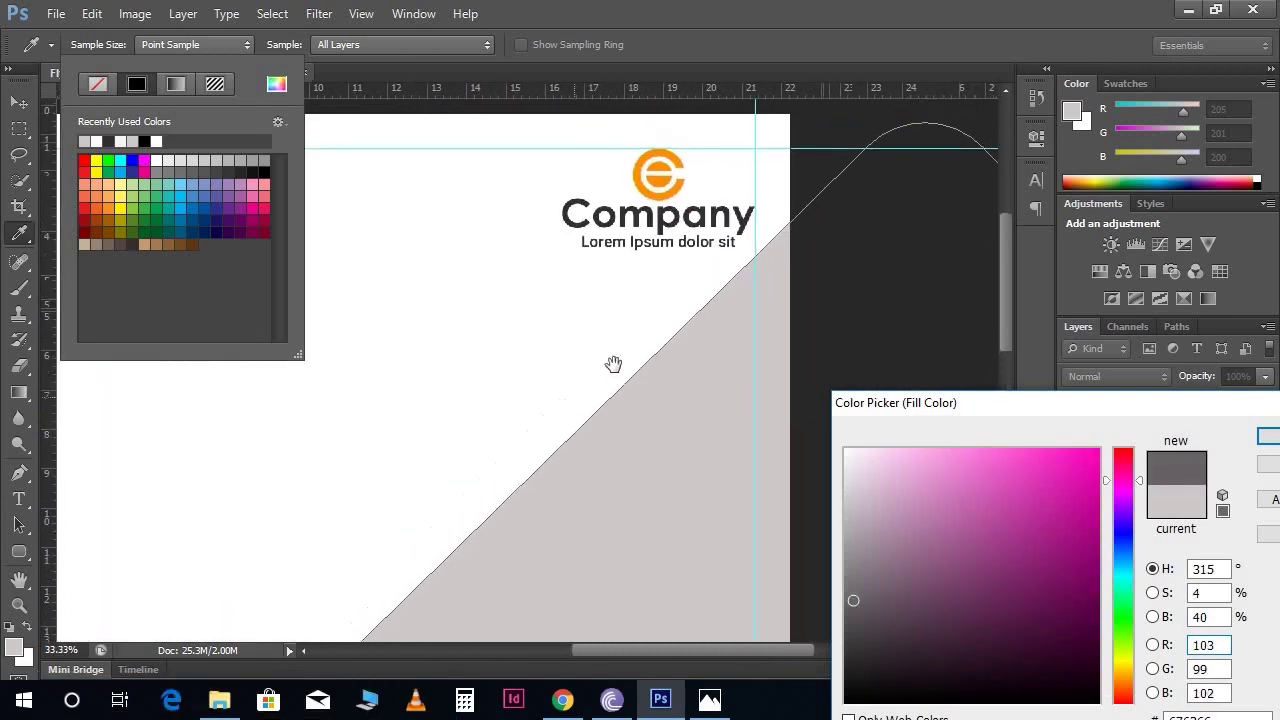
pyautogui.click(730, 210)
pyautogui.moveTo(1269, 406); pyautogui.dragTo(1096, 400)
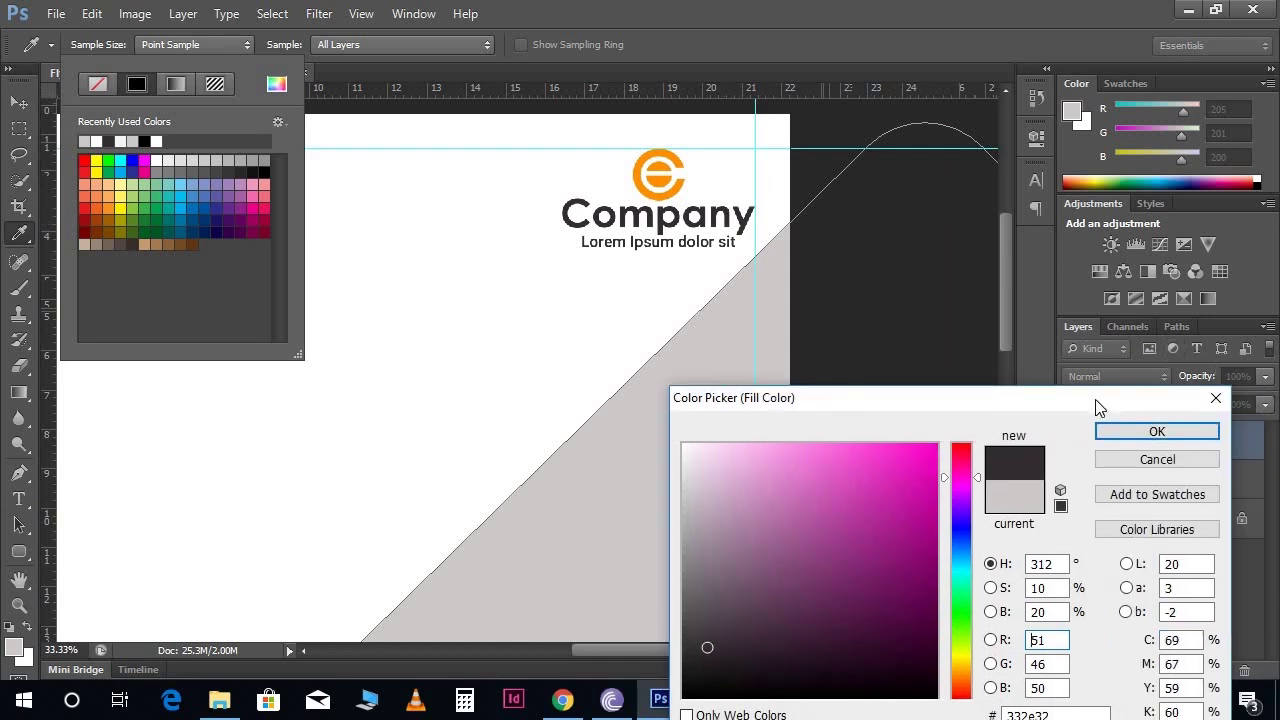
pyautogui.click(1157, 432)
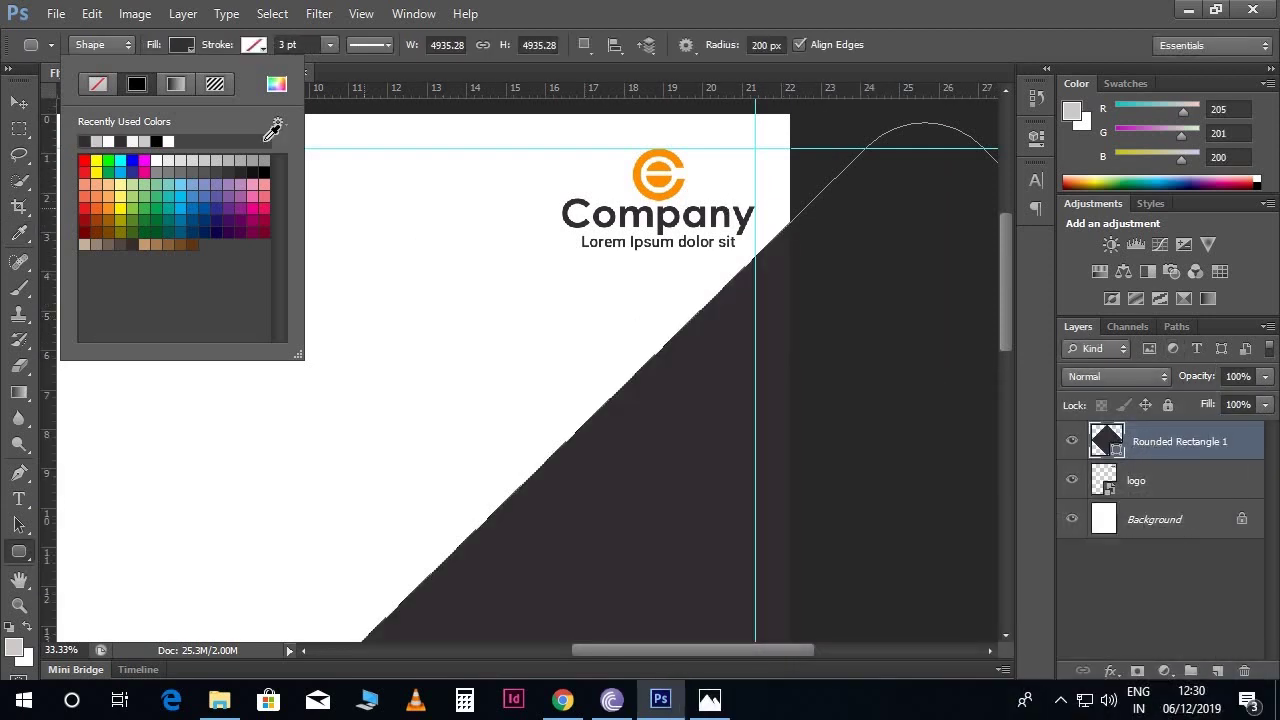
pyautogui.click(155, 45)
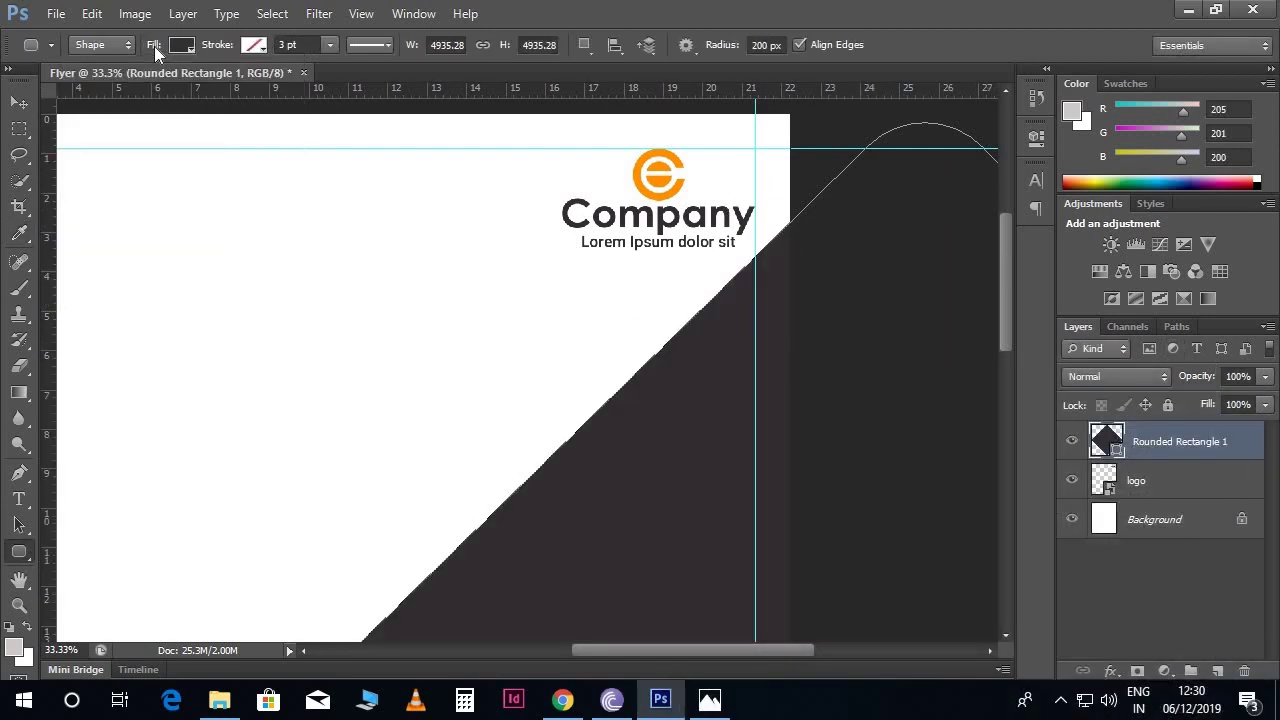
pyautogui.click(18, 102)
pyautogui.hotkey('ctrl', '-')
pyautogui.hotkey('ctrl', '-')
pyautogui.hotkey('ctrl', '-')
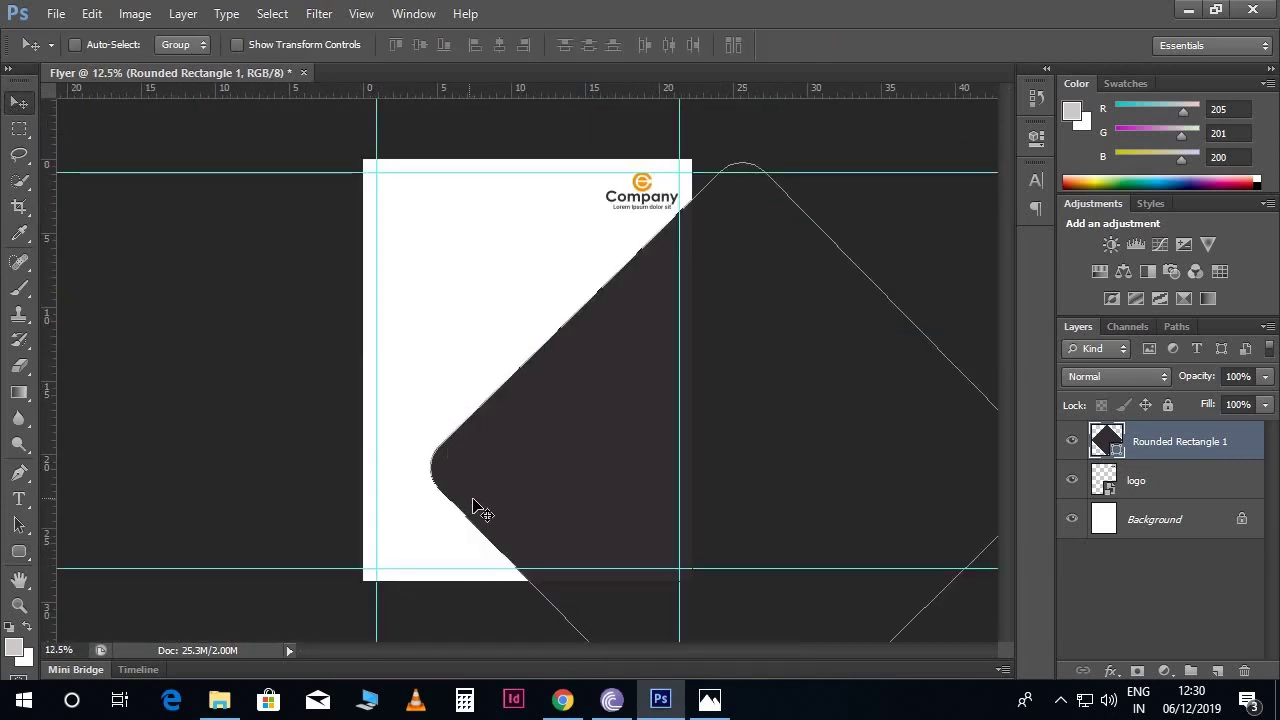
# - Draw a second 3000 × 3000 px rounded square
pyautogui.click(19, 551)
pyautogui.click(432, 325)
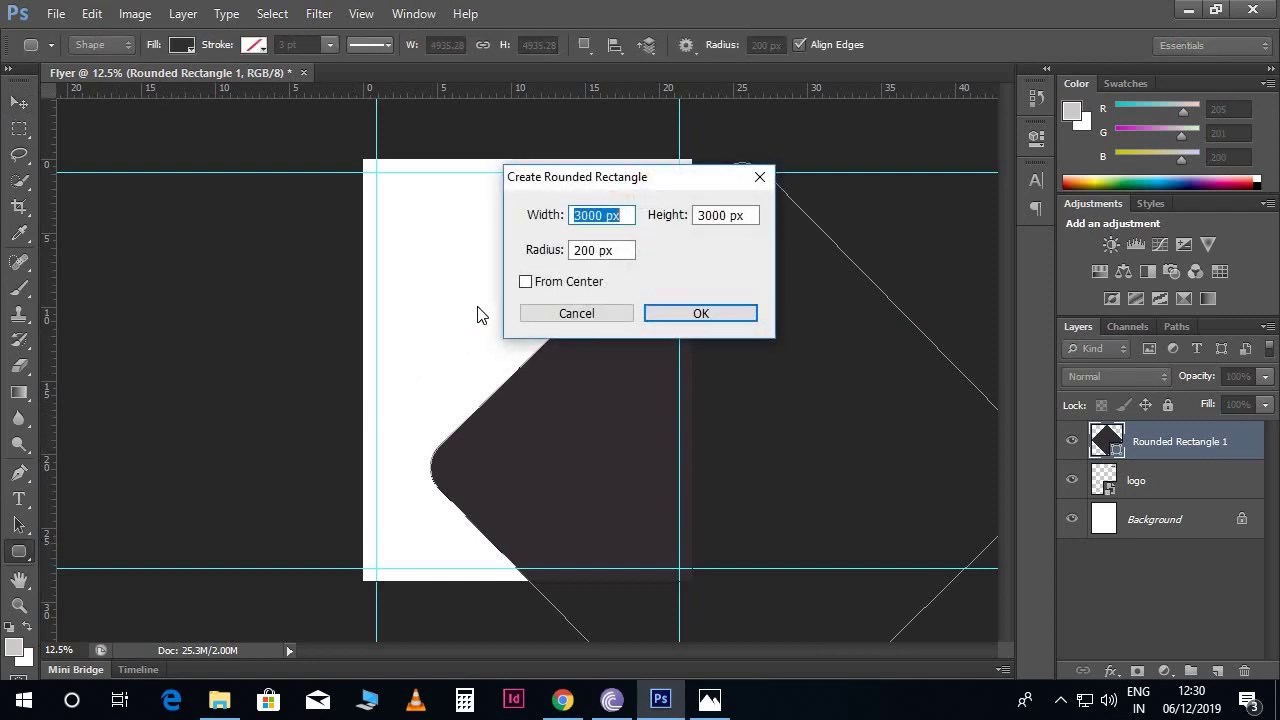
pyautogui.click(700, 313)
# - Rotate the new square about 47° and move it across the page's lower left
pyautogui.press('v')
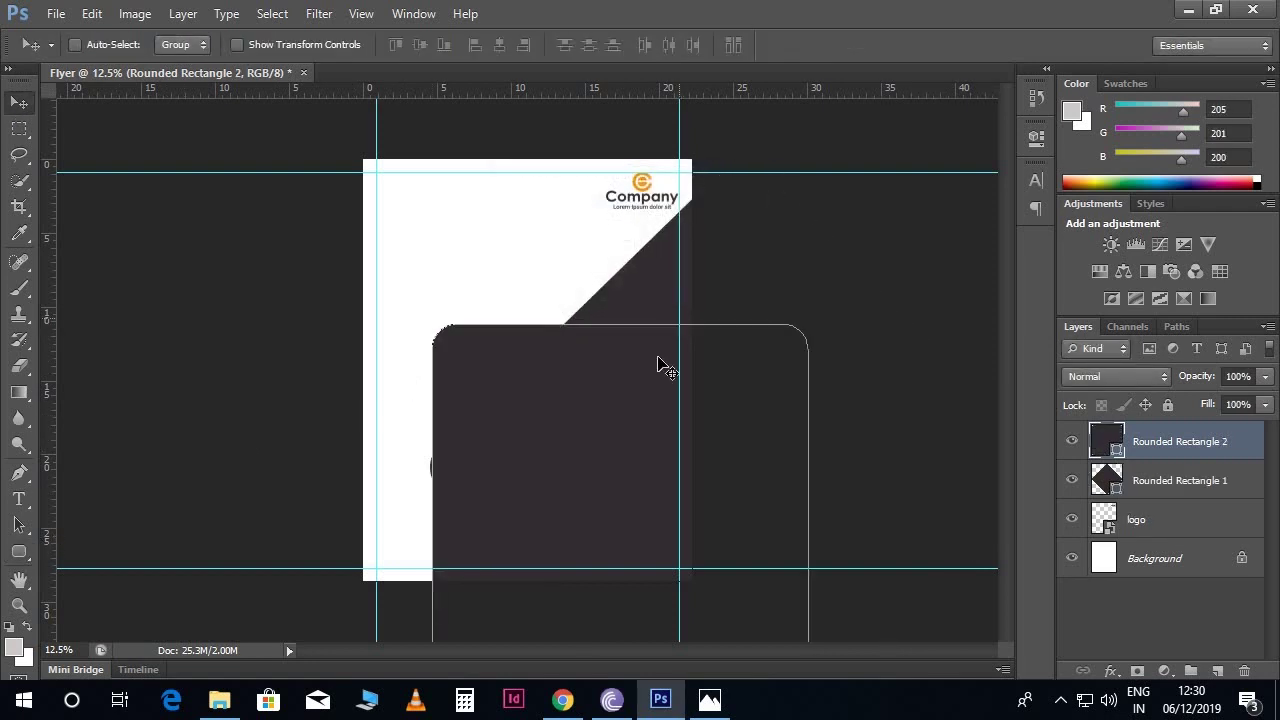
pyautogui.hotkey('ctrl', 't')
pyautogui.moveTo(586, 409); pyautogui.dragTo(506, 388)
pyautogui.moveTo(756, 255); pyautogui.dragTo(797, 500)
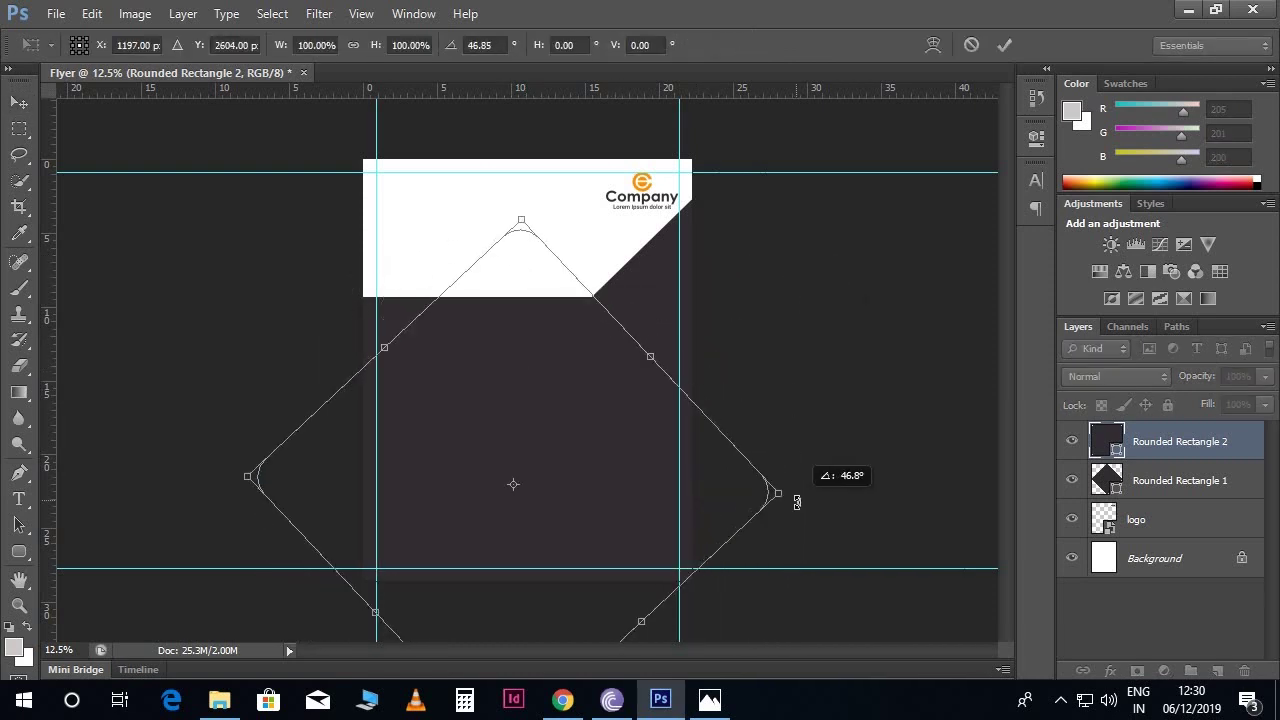
pyautogui.moveTo(704, 524); pyautogui.dragTo(474, 518)
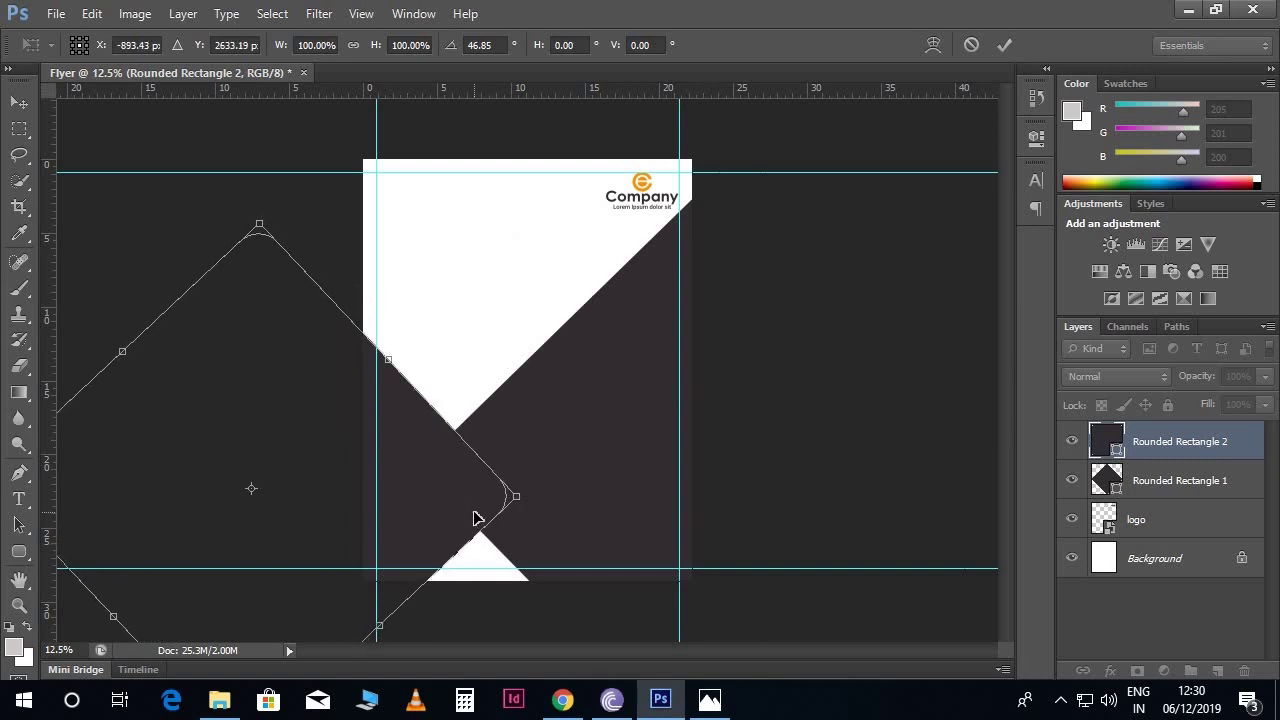
pyautogui.press('Return')
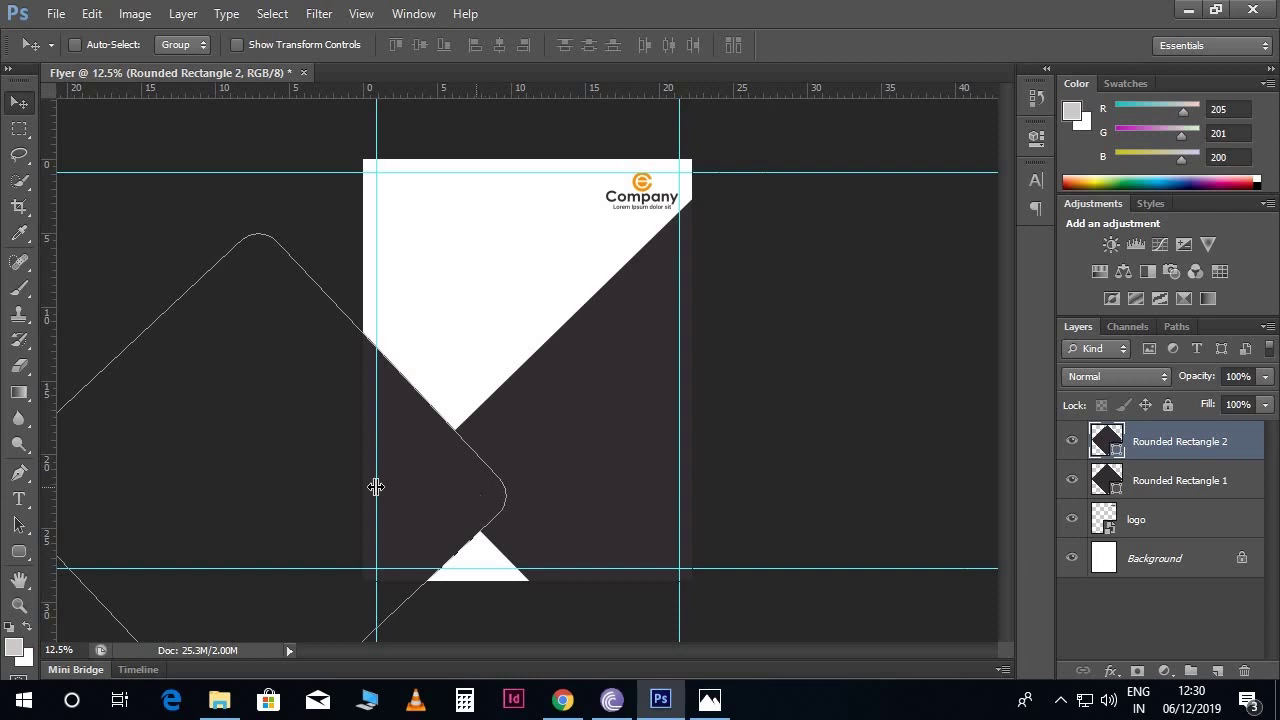
# - Fill the second diamond with the logo's orange, ff9000
pyautogui.click(19, 551)
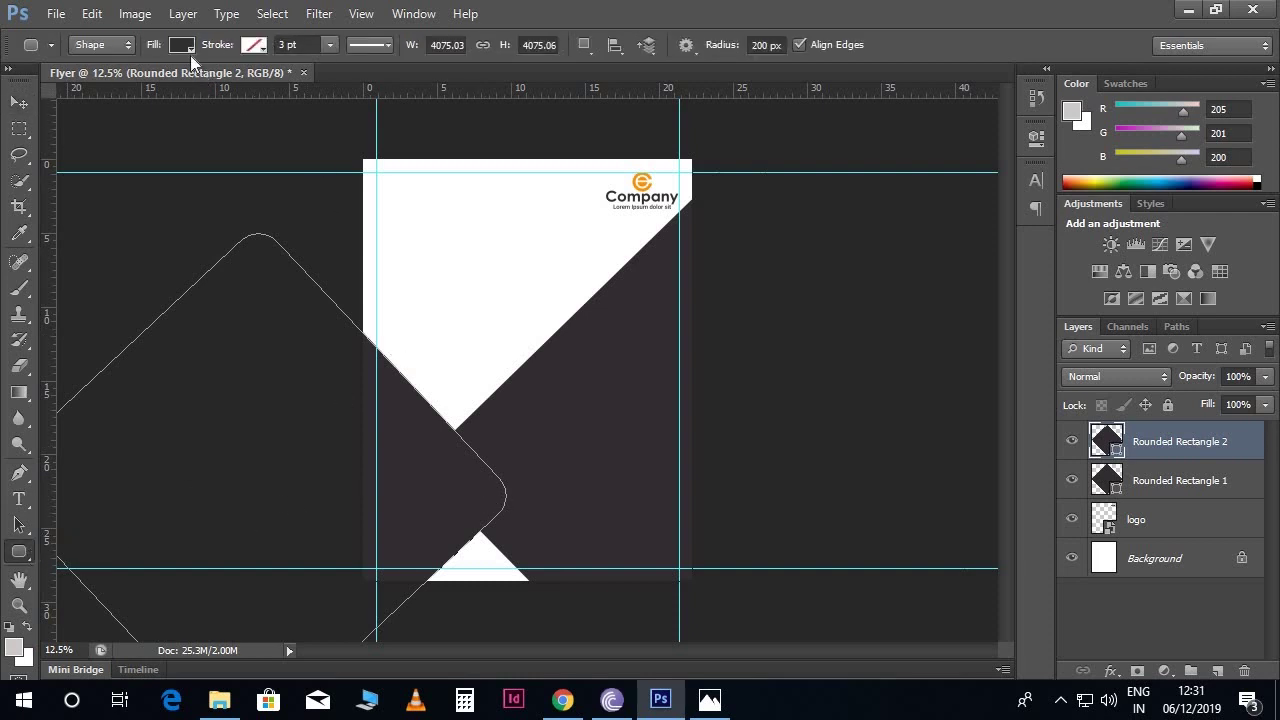
pyautogui.click(182, 46)
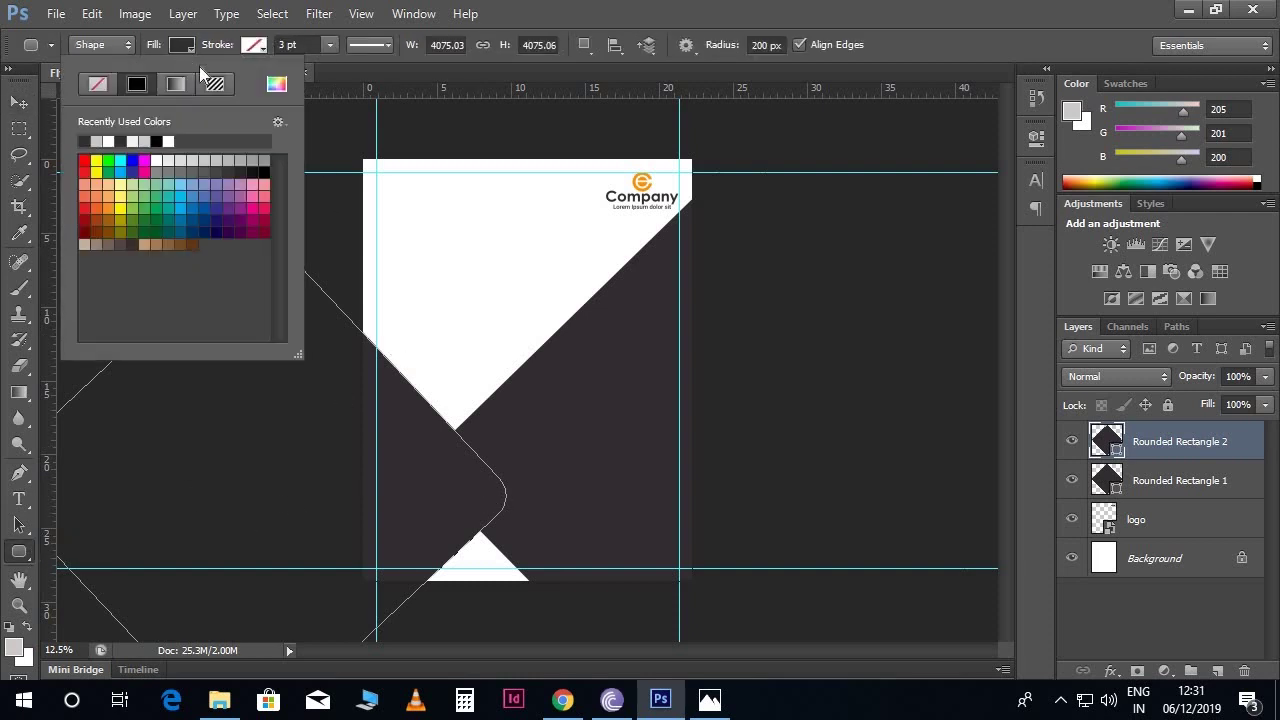
pyautogui.click(276, 86)
pyautogui.click(644, 182)
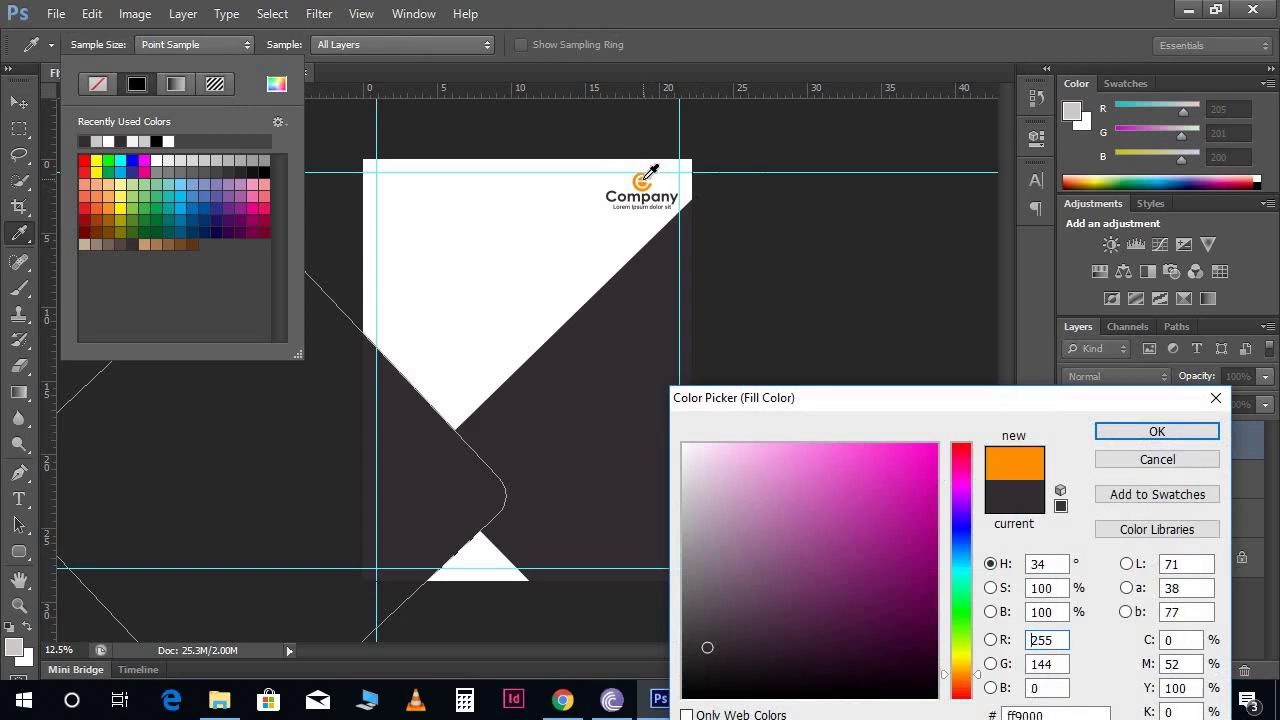
pyautogui.click(1150, 431)
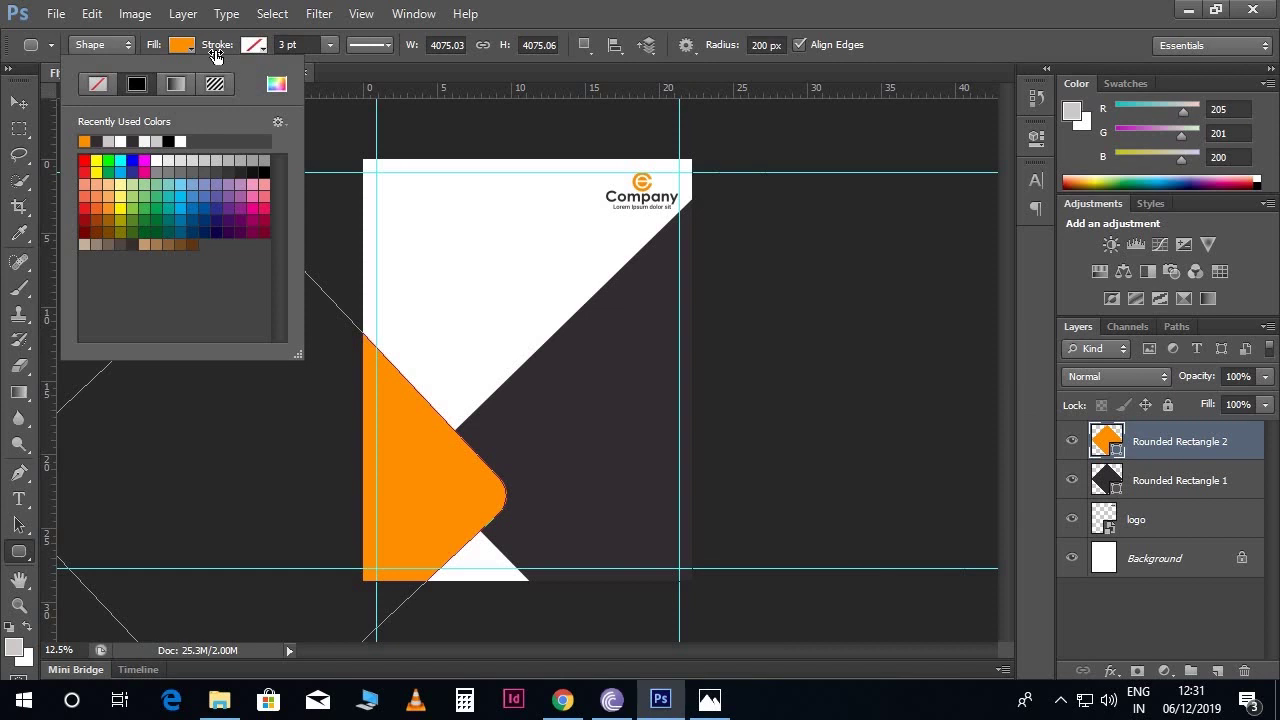
pyautogui.click(152, 50)
# - Set the orange diamond layer's opacity to 95%
pyautogui.click(21, 101)
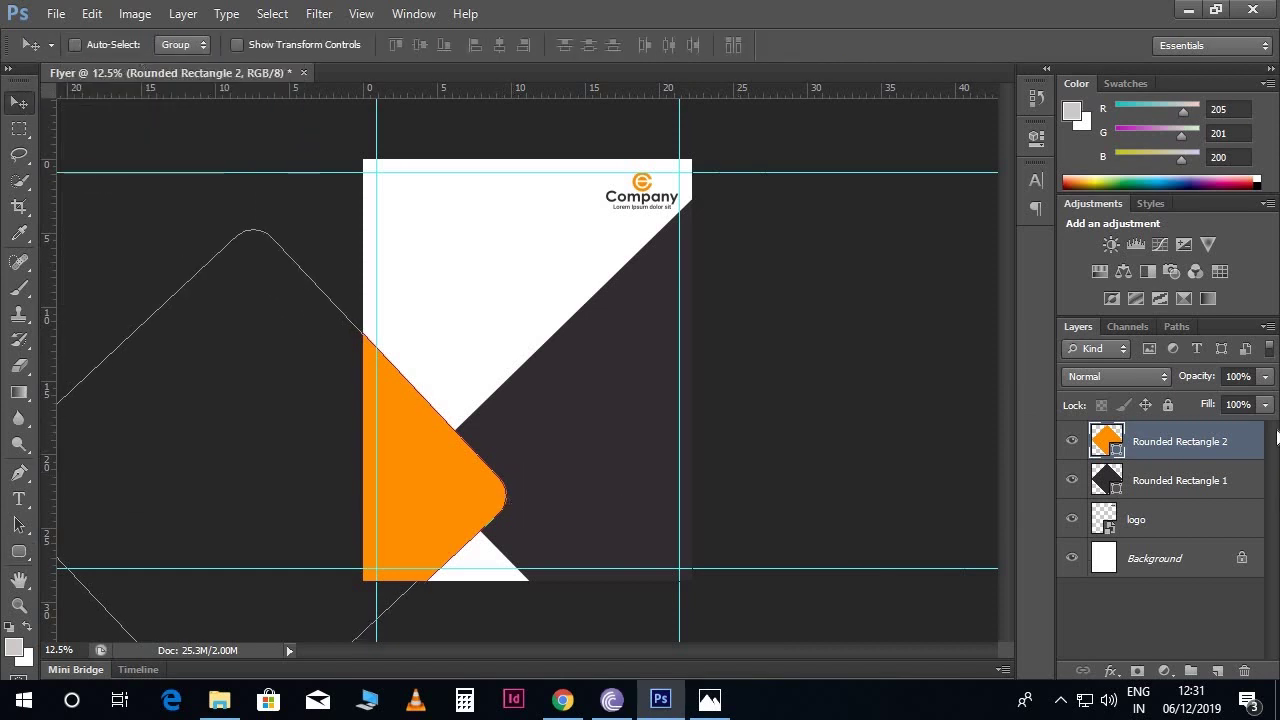
pyautogui.click(1238, 376)
pyautogui.write('95')
pyautogui.press('Return')
# - Shrink the orange diamond slightly and shift it up and right
pyautogui.hotkey('ctrl', 't')
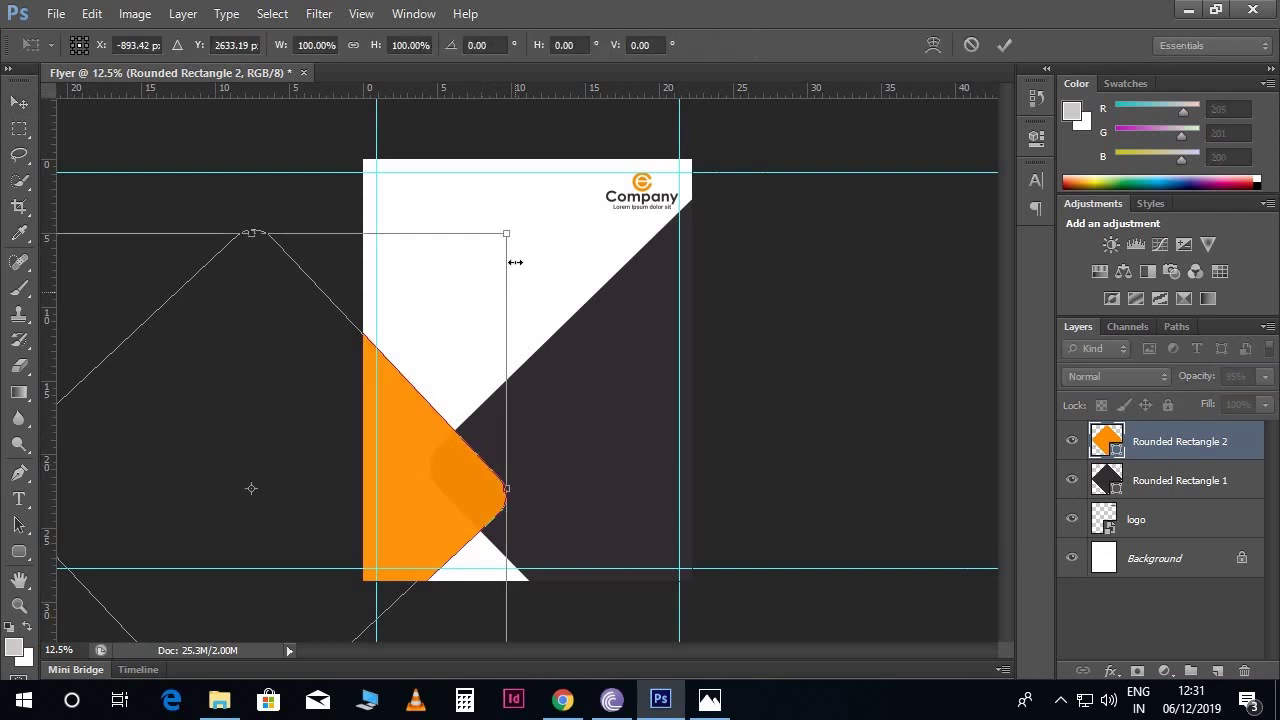
pyautogui.moveTo(506, 233); pyautogui.dragTo(479, 259)
pyautogui.moveTo(447, 487)
pyautogui.mouseDown()
pyautogui.moveTo(445, 473)
pyautogui.moveTo(422, 496)
pyautogui.moveTo(428, 481)
pyautogui.mouseUp()
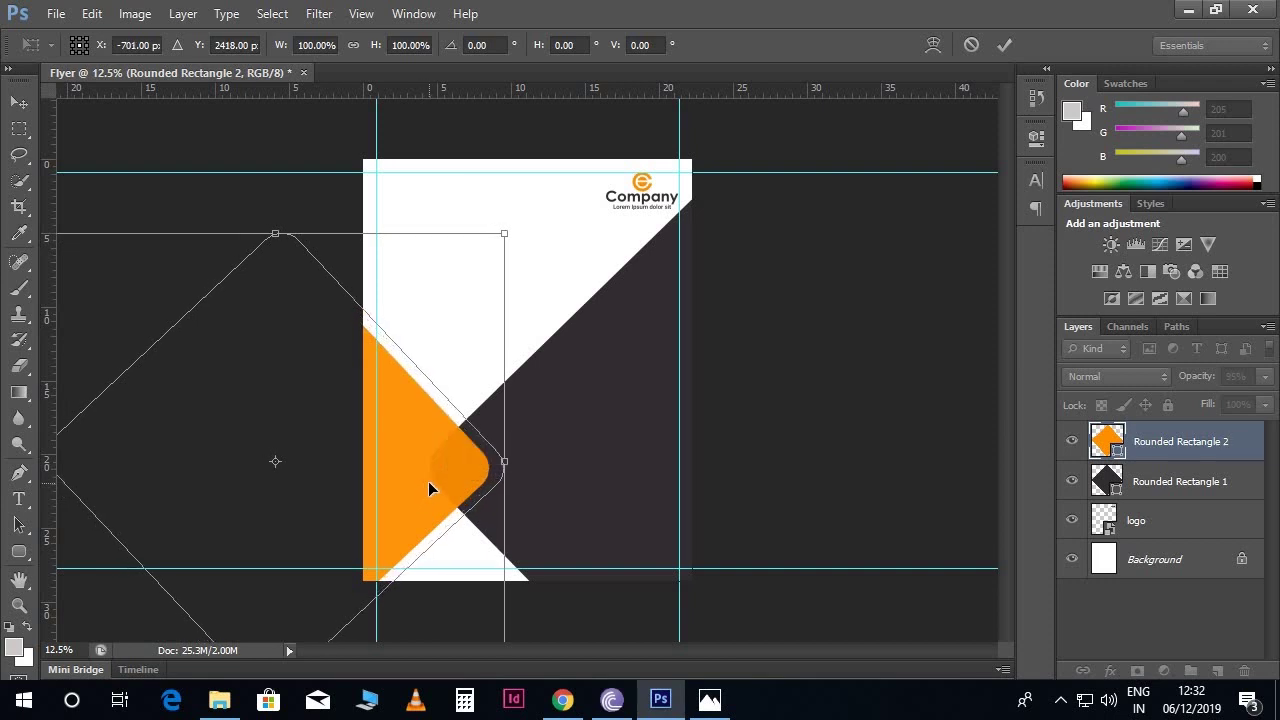
pyautogui.press('Return')
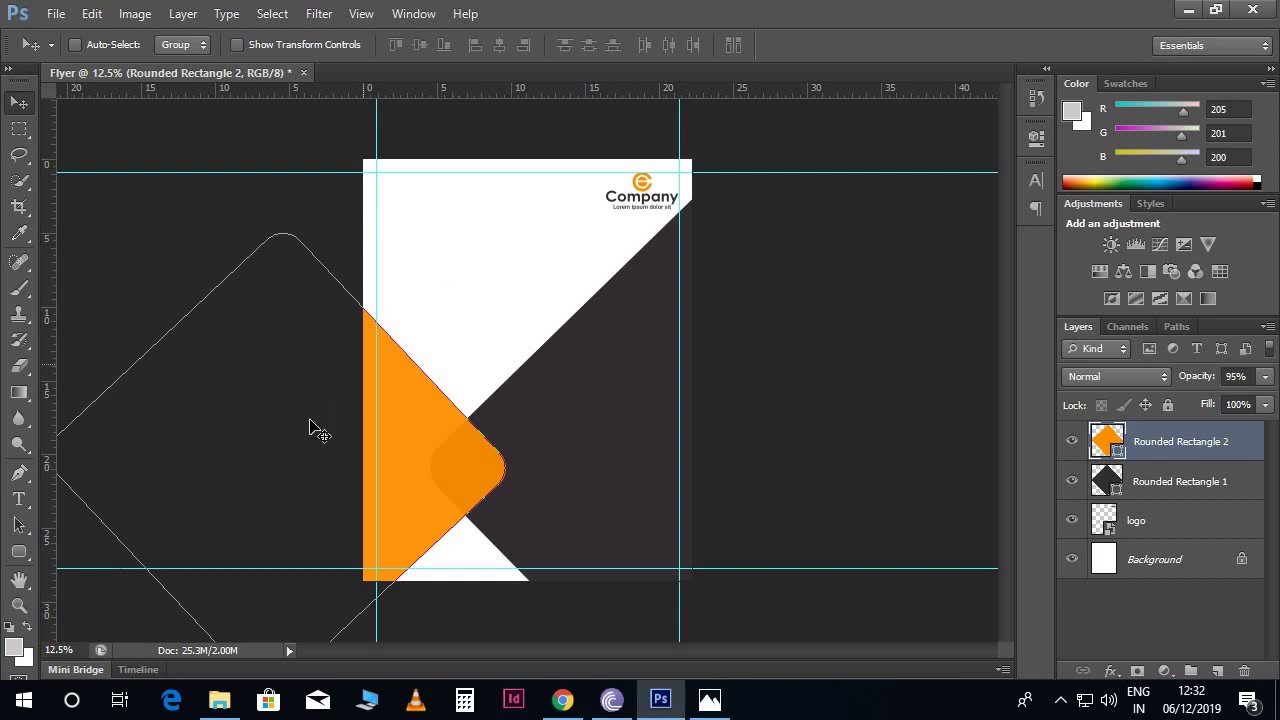
# - Draw a 3000×3000 px orange rounded square with 100 px corner radius
pyautogui.click(19, 552)
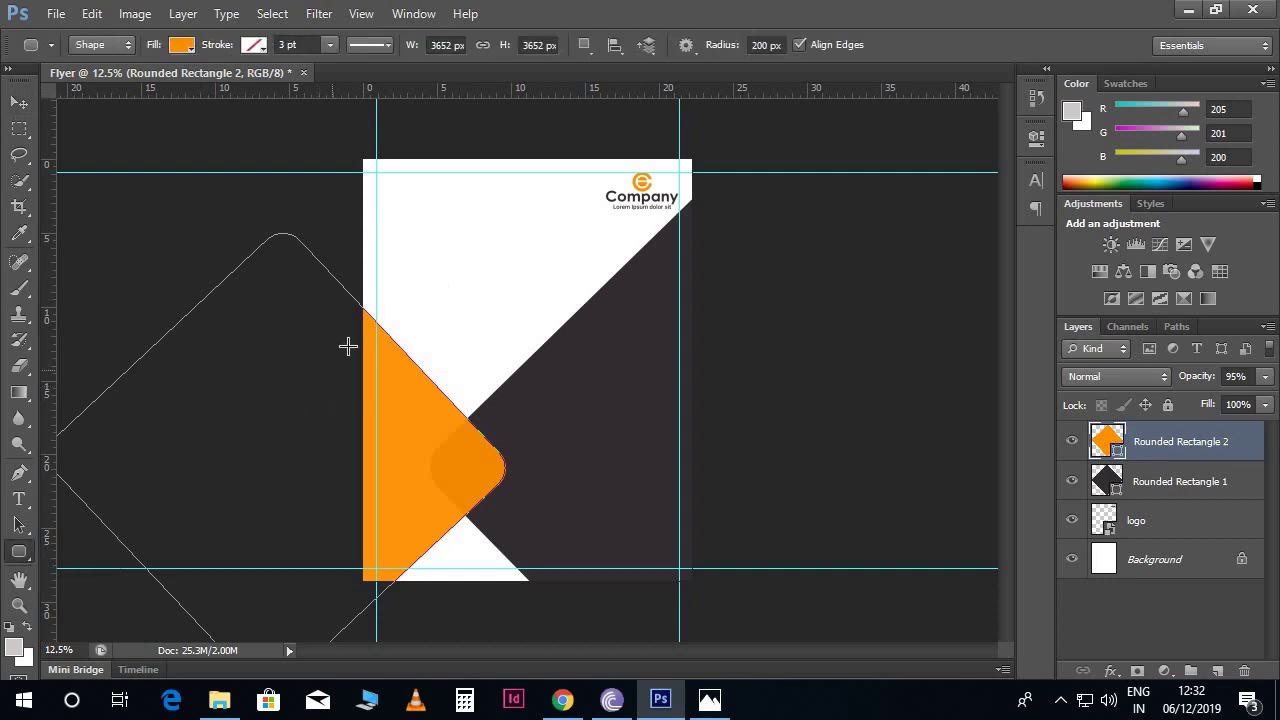
pyautogui.click(426, 291)
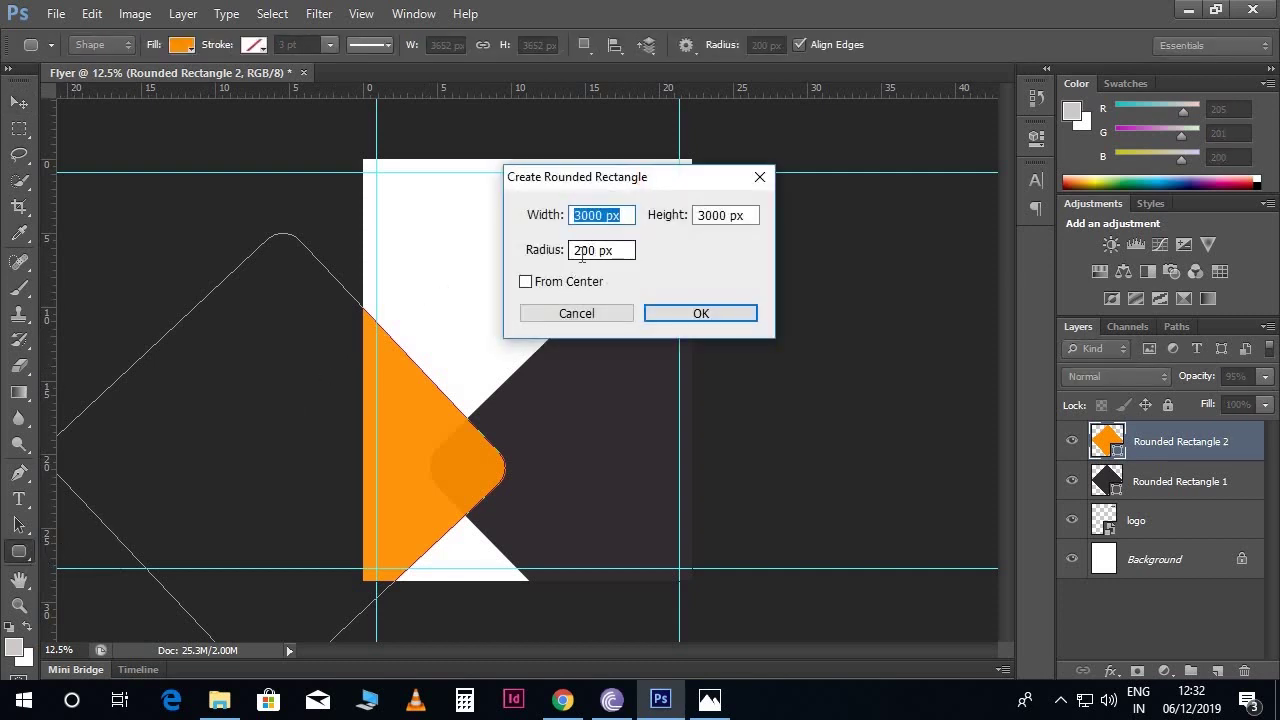
pyautogui.moveTo(581, 256); pyautogui.dragTo(577, 256)
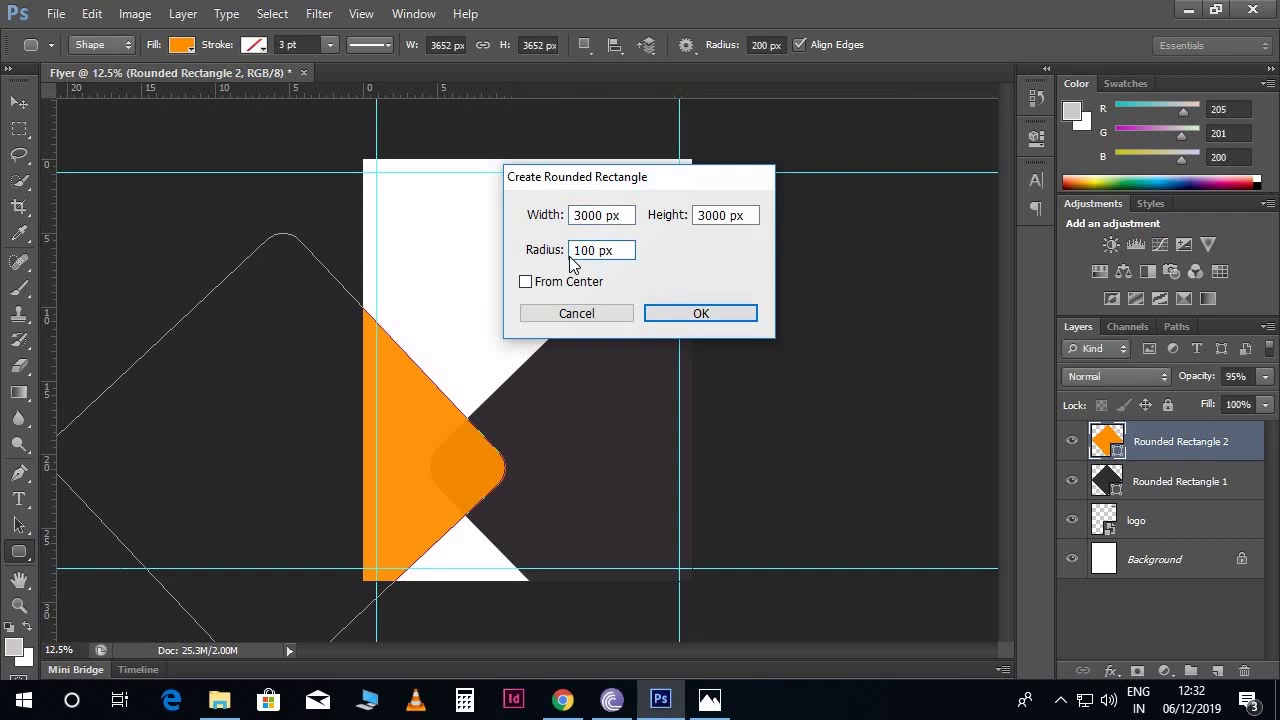
pyautogui.press('Return')
# - Rotate the new square about 45° into a diamond and move it toward the top-left
pyautogui.click(19, 104)
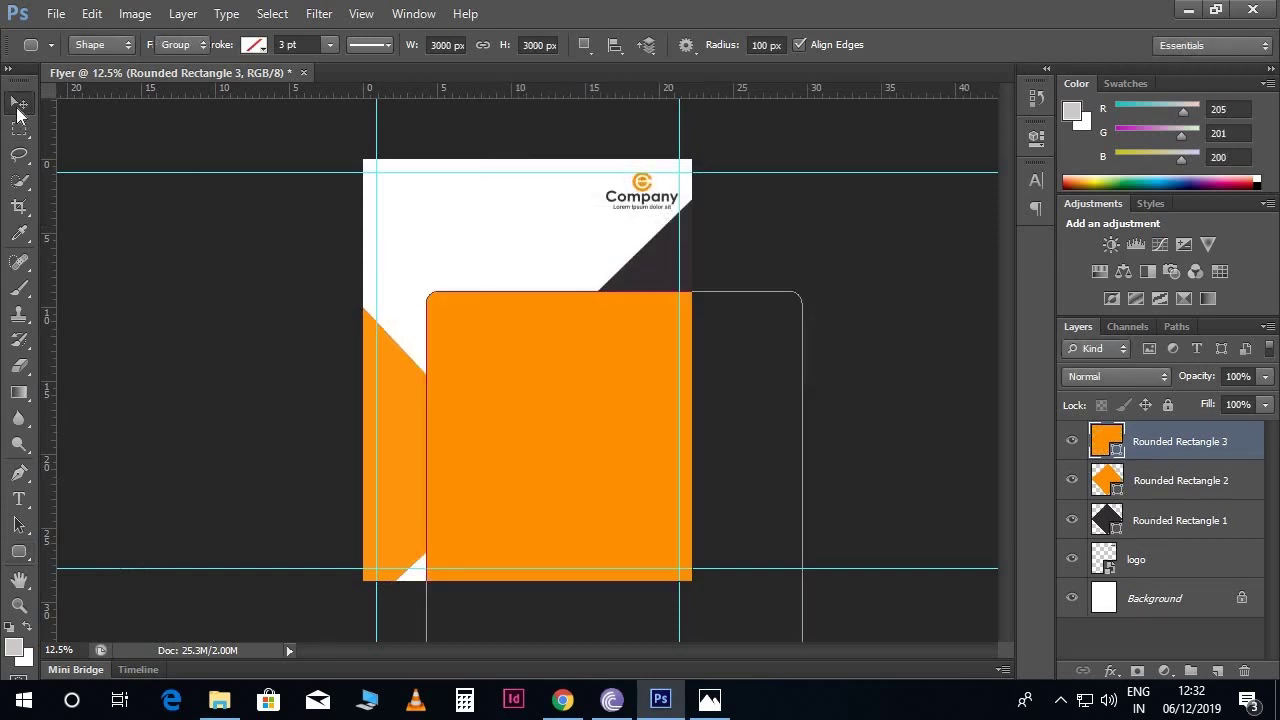
pyautogui.hotkey('ctrl', 't')
pyautogui.moveTo(703, 372); pyautogui.dragTo(575, 259)
pyautogui.moveTo(702, 539); pyautogui.dragTo(655, 345)
pyautogui.moveTo(619, 301); pyautogui.dragTo(570, 115)
pyautogui.moveTo(419, 414); pyautogui.dragTo(466, 309)
pyautogui.moveTo(426, 236); pyautogui.dragTo(469, 309)
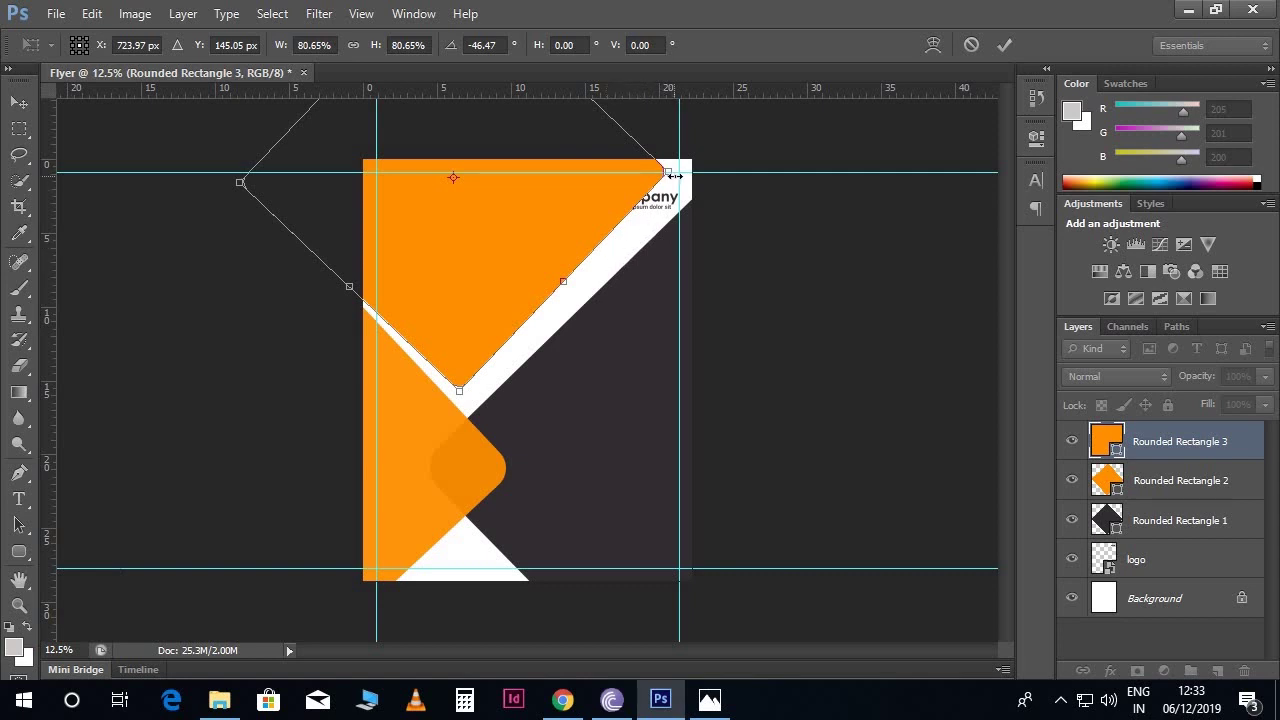
pyautogui.moveTo(683, 163); pyautogui.dragTo(686, 171)
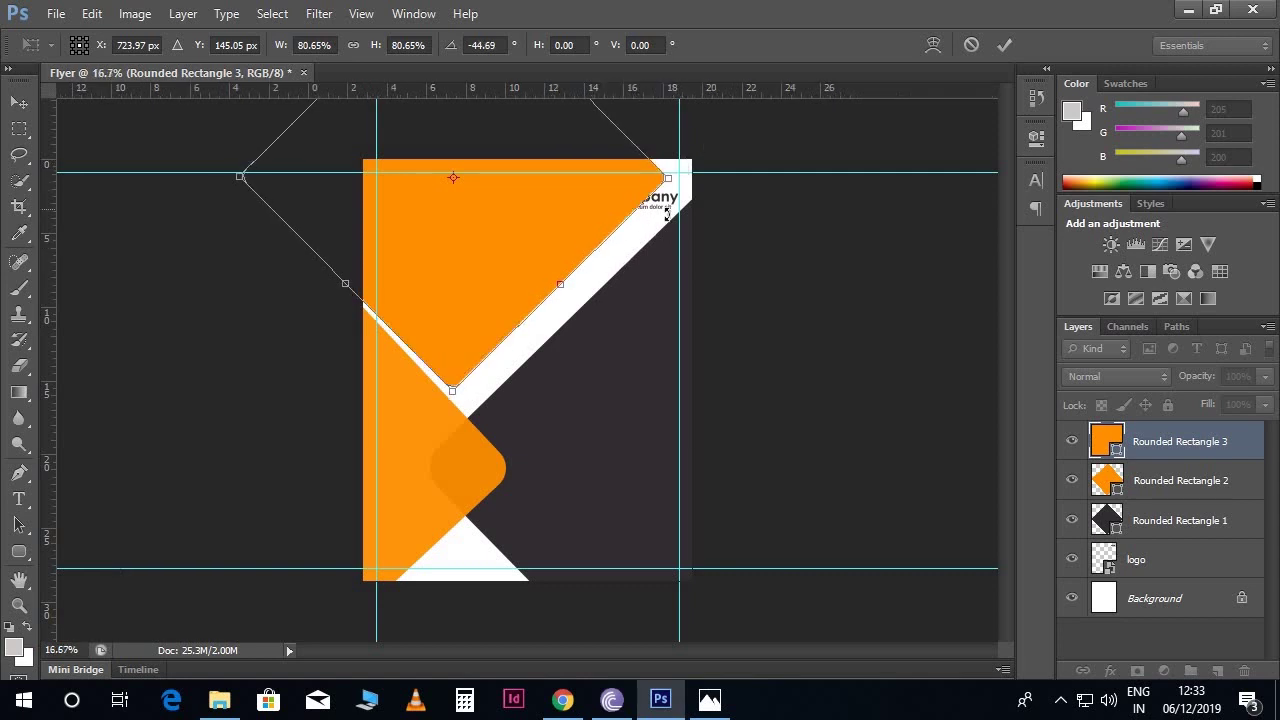
# - Scale the diamond to about 60%, settle it over the upper-left area and apply the transform
pyautogui.hotkey('ctrl', '+')
pyautogui.scroll(2, 696, 307)
pyautogui.moveTo(718, 218); pyautogui.dragTo(598, 214)
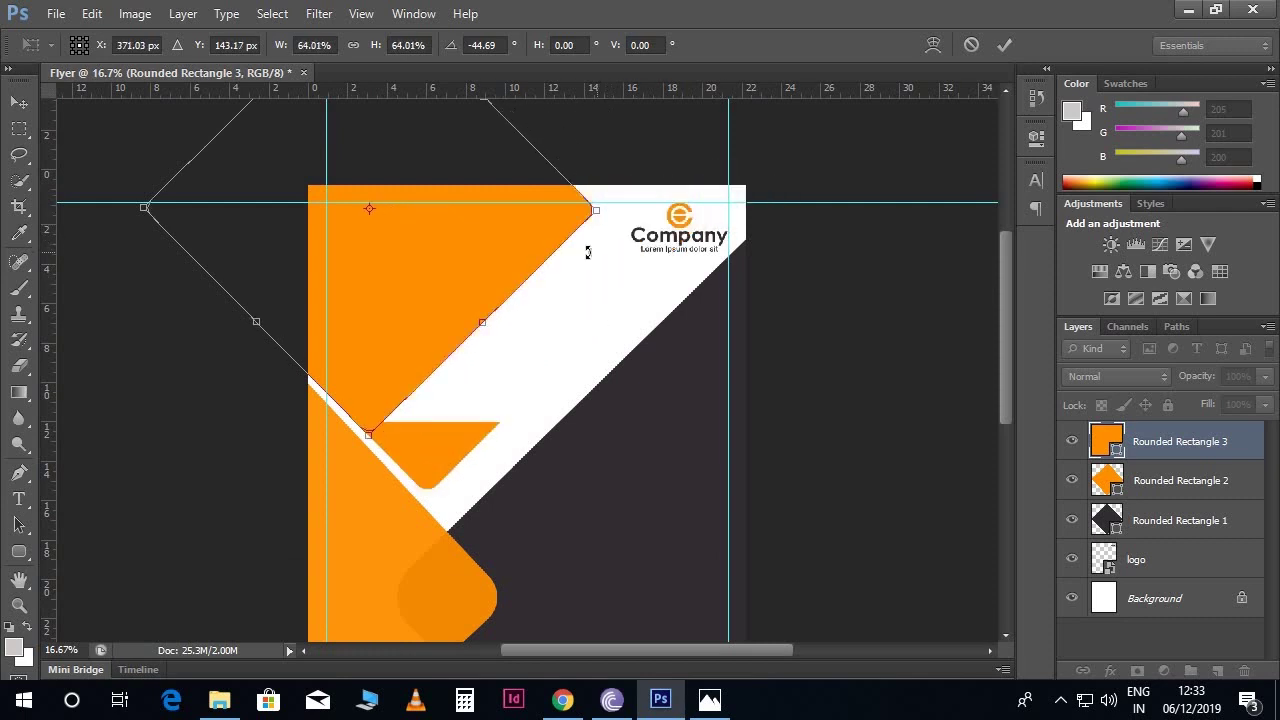
pyautogui.moveTo(527, 232); pyautogui.dragTo(617, 335)
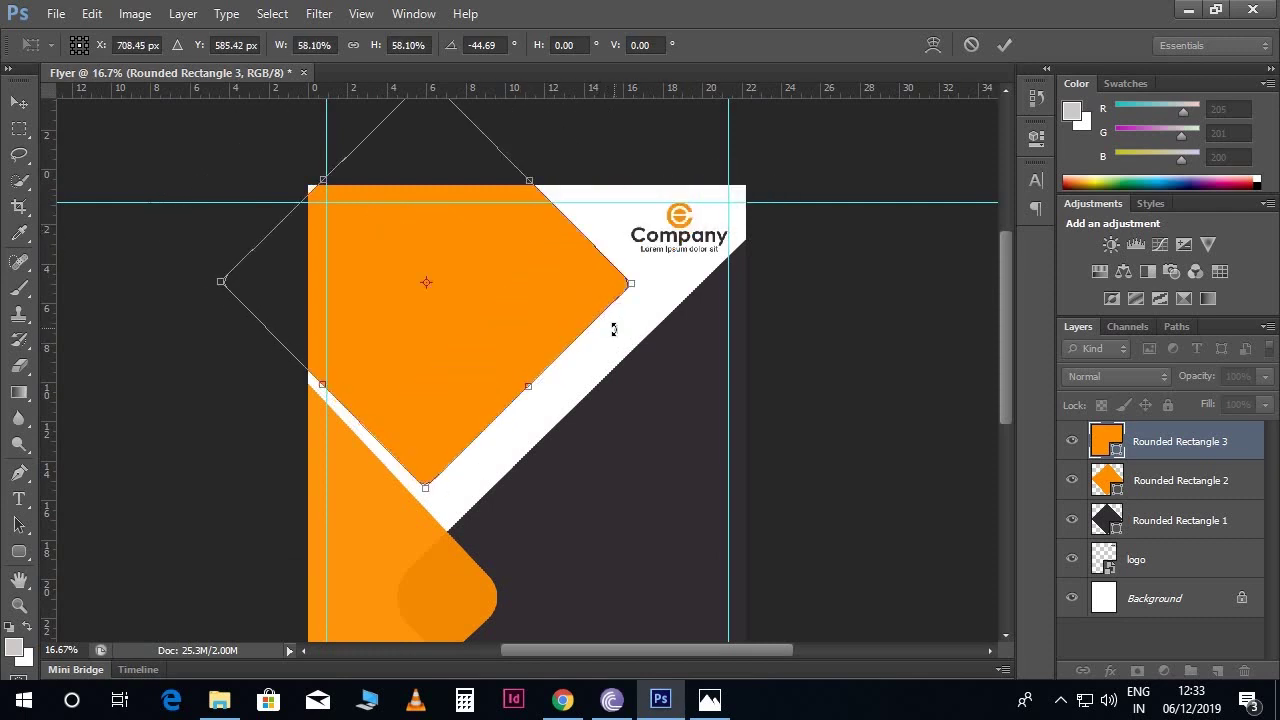
pyautogui.moveTo(638, 285); pyautogui.dragTo(578, 284)
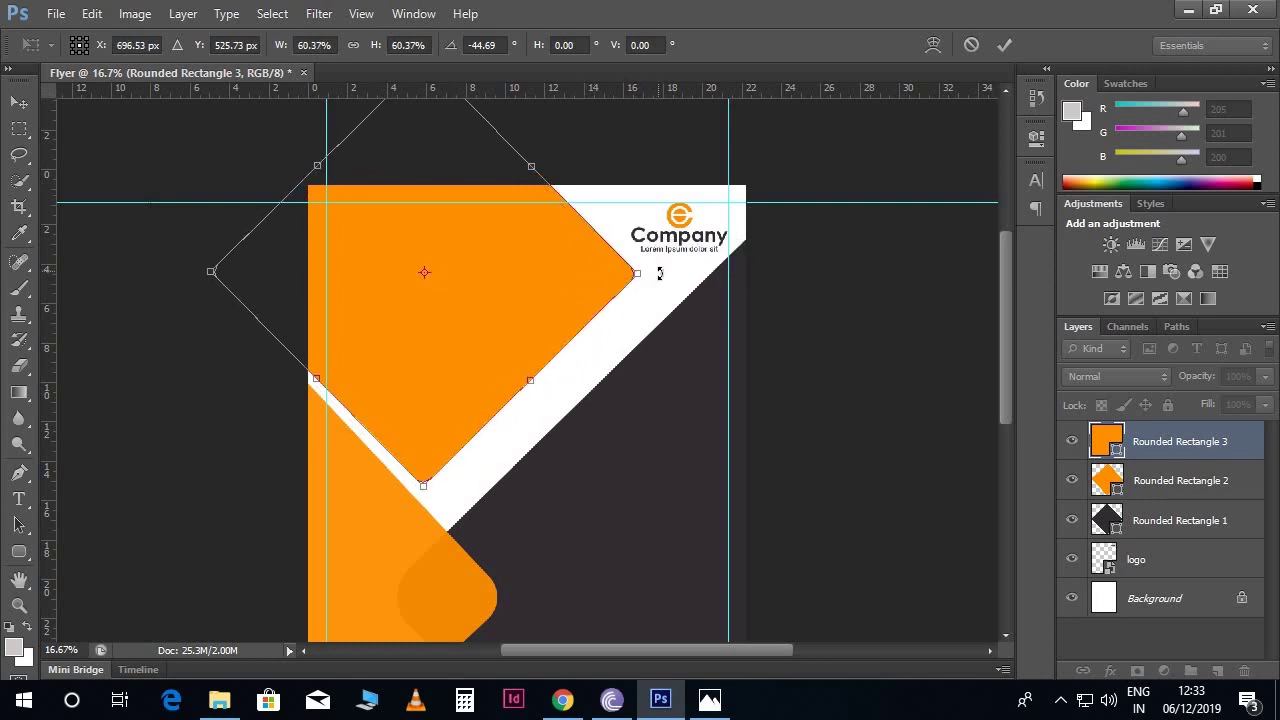
pyautogui.press('Return')
pyautogui.hotkey('ctrl', '-')
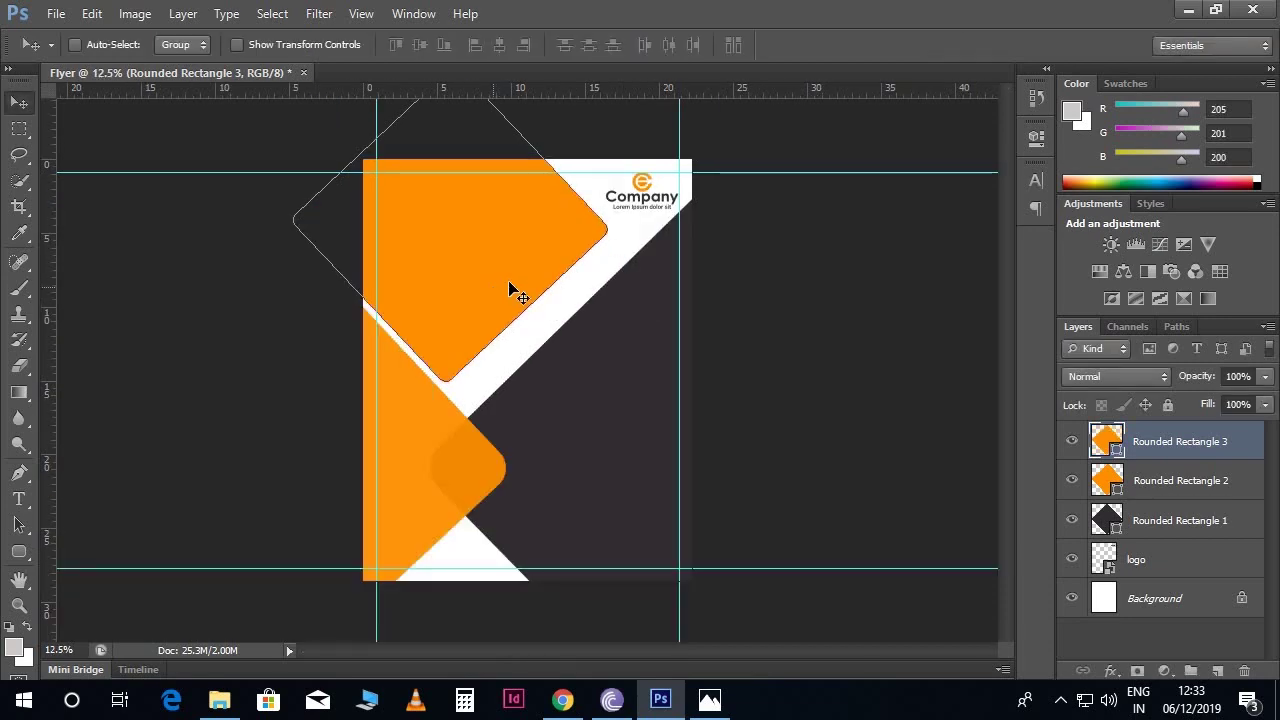
pyautogui.rightClick(1237, 450)
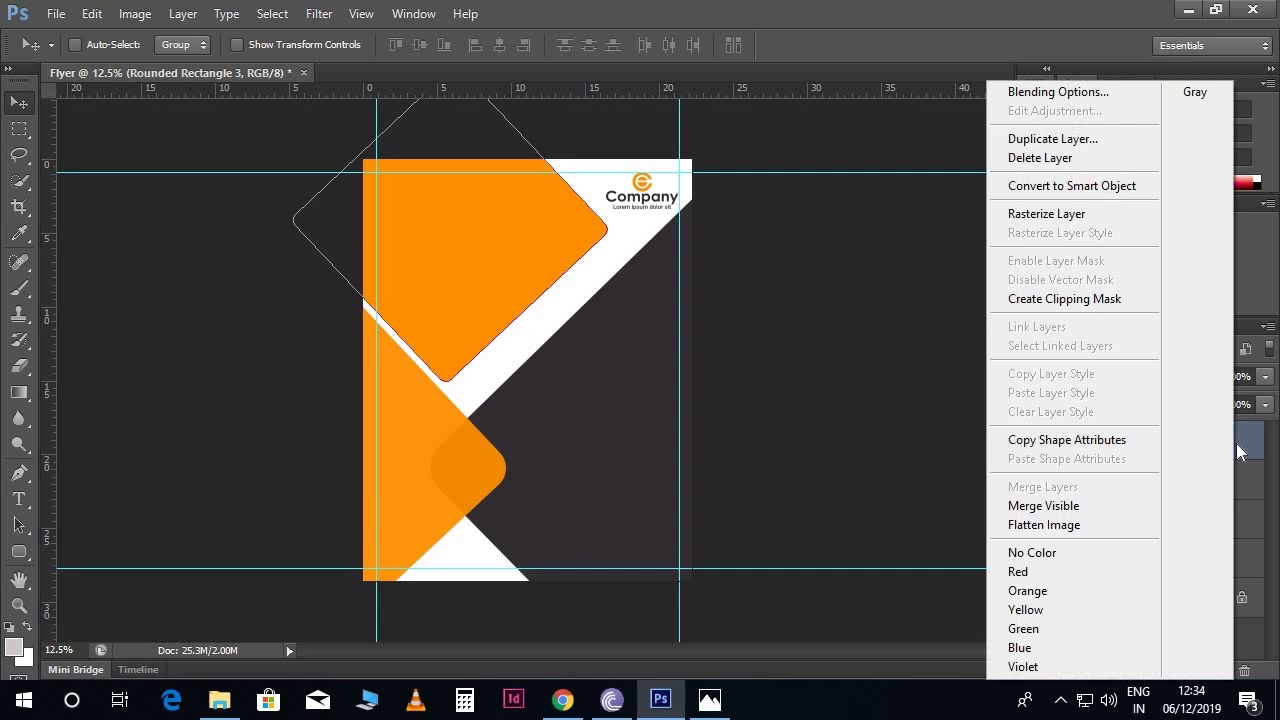
# - Duplicate the large diamond layer and shrink the copy to roughly a quarter size
pyautogui.click(1030, 140)
pyautogui.click(813, 208)
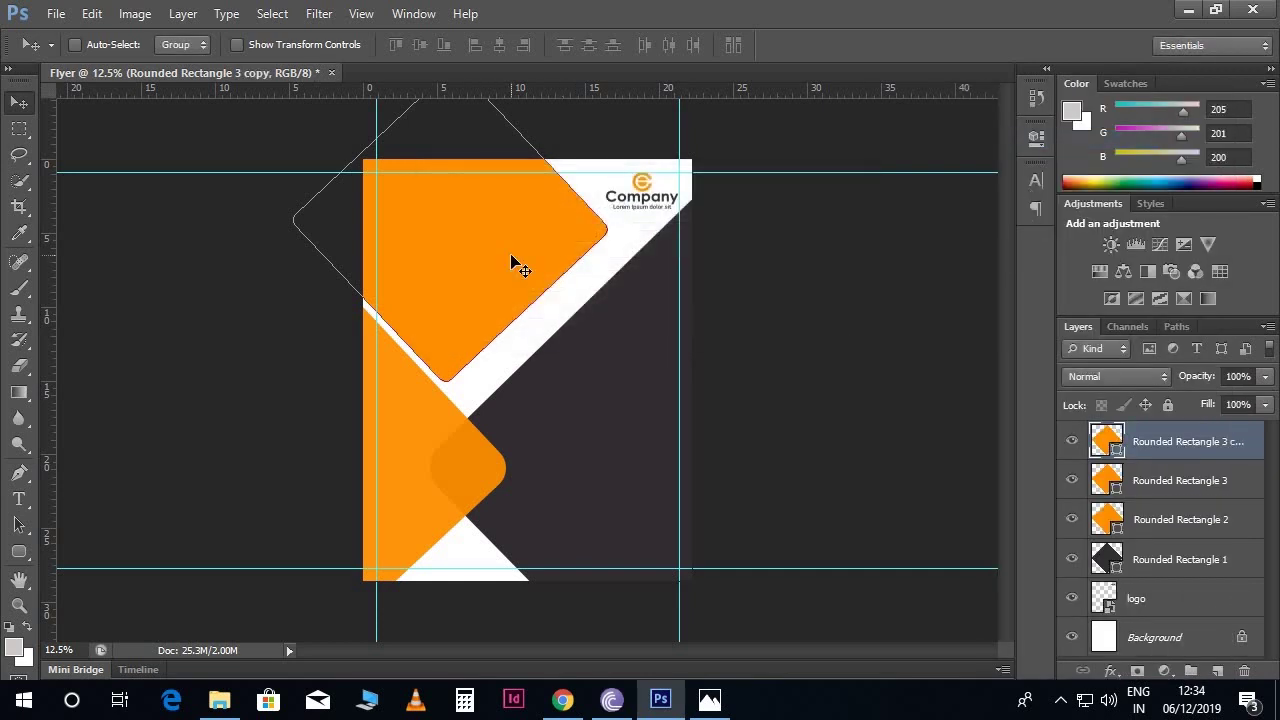
pyautogui.hotkey('ctrl', 't')
pyautogui.moveTo(511, 260); pyautogui.dragTo(617, 364)
pyautogui.moveTo(701, 172); pyautogui.dragTo(618, 295)
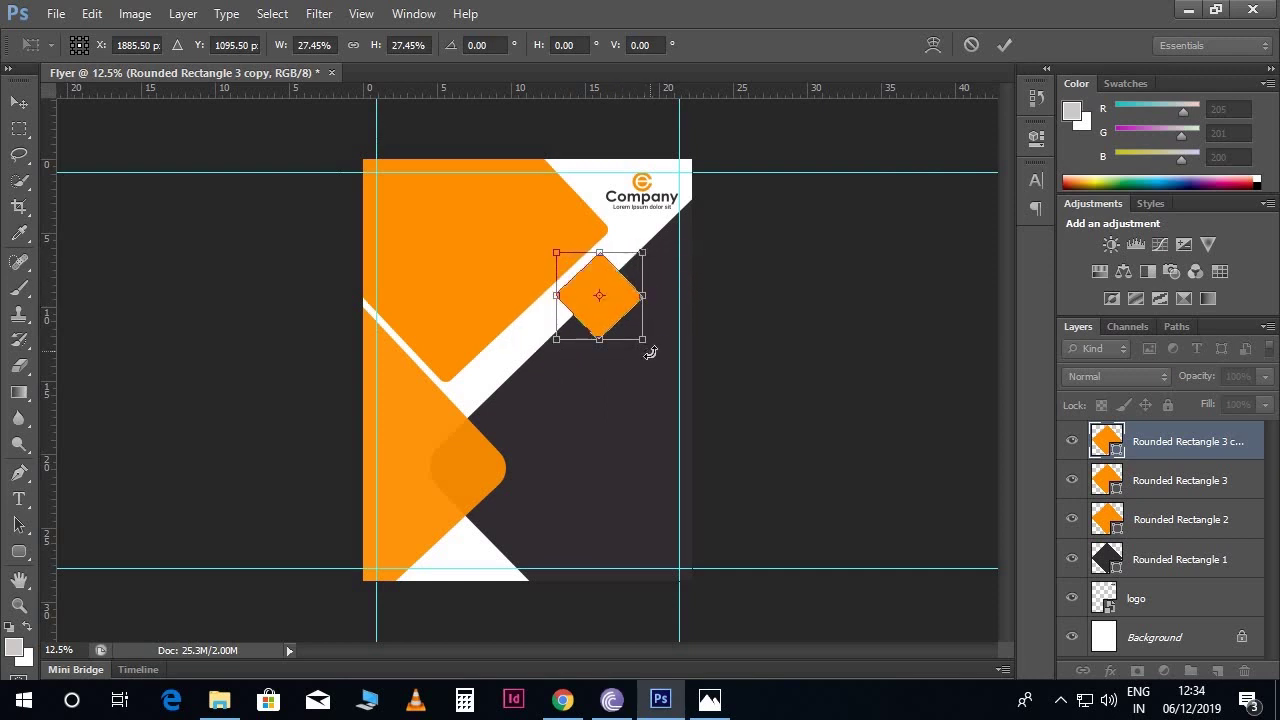
pyautogui.moveTo(645, 342); pyautogui.dragTo(640, 334)
pyautogui.press('Return')
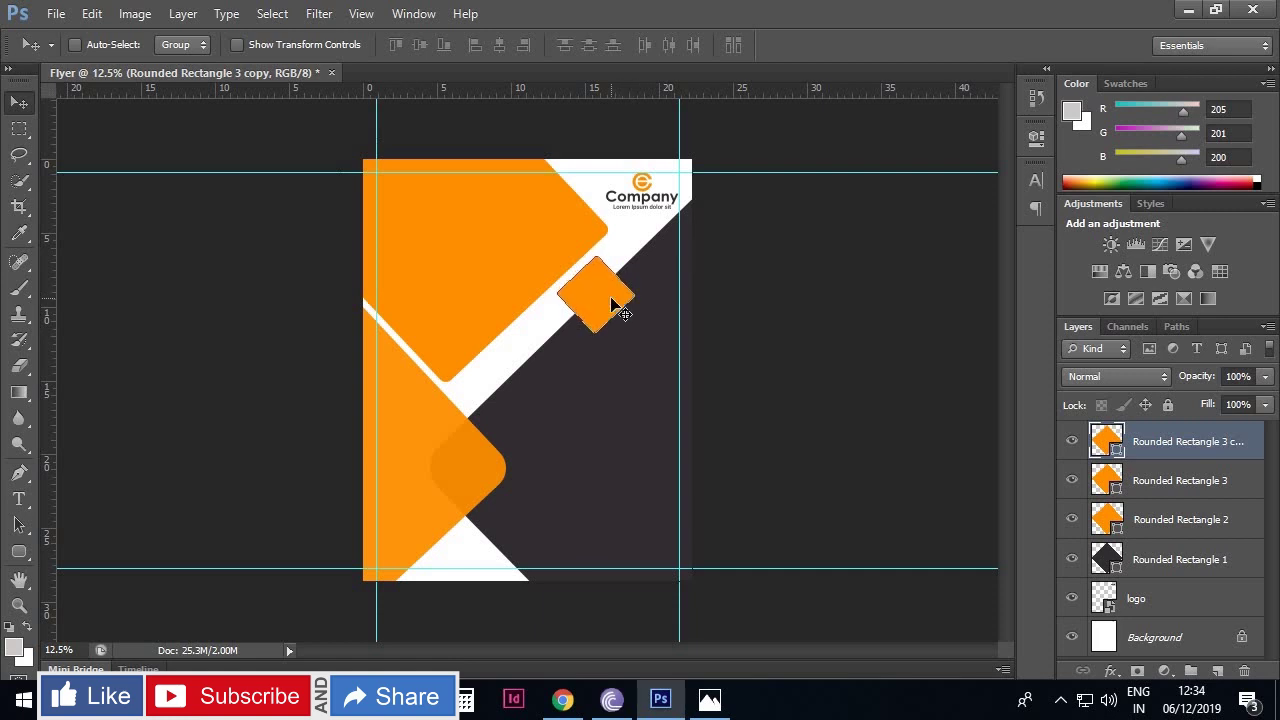
# - Drag out a second small diamond down-left of the first, nudge it, and shift both along the band
pyautogui.moveTo(613, 302); pyautogui.dragTo(557, 359)
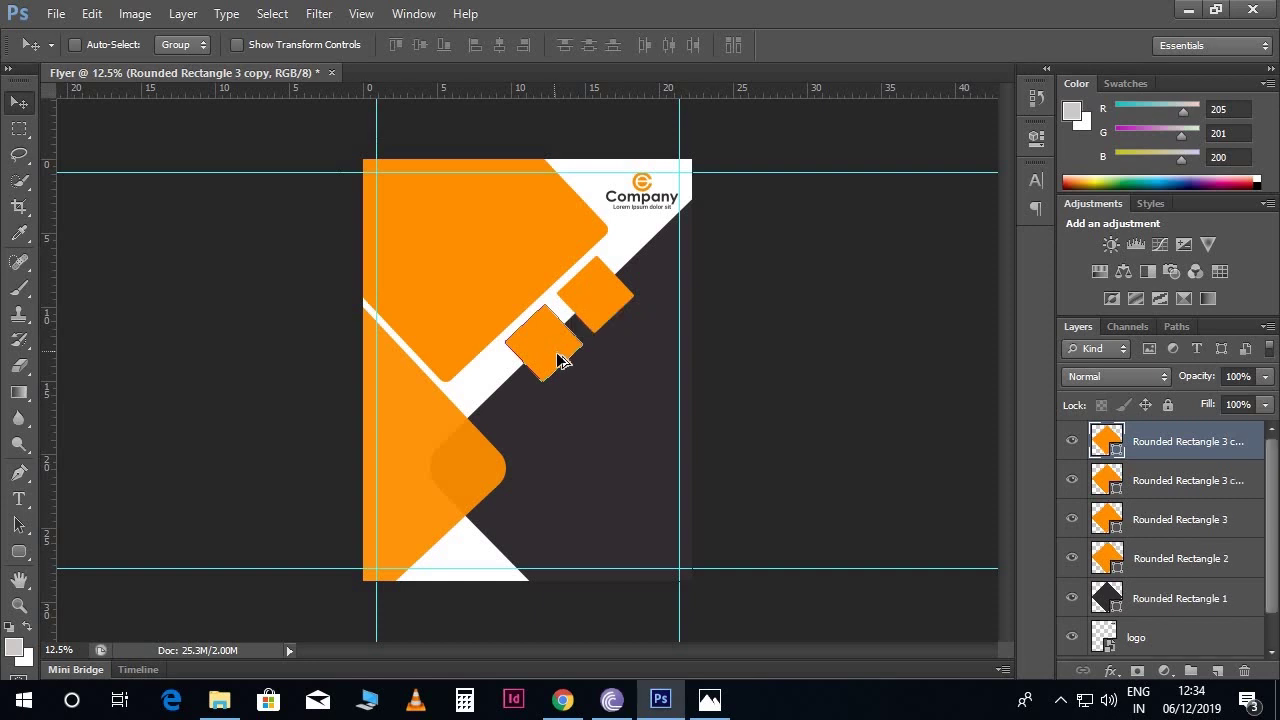
pyautogui.hotkey('shift', 'Left')
pyautogui.hotkey('shift', 'Left')
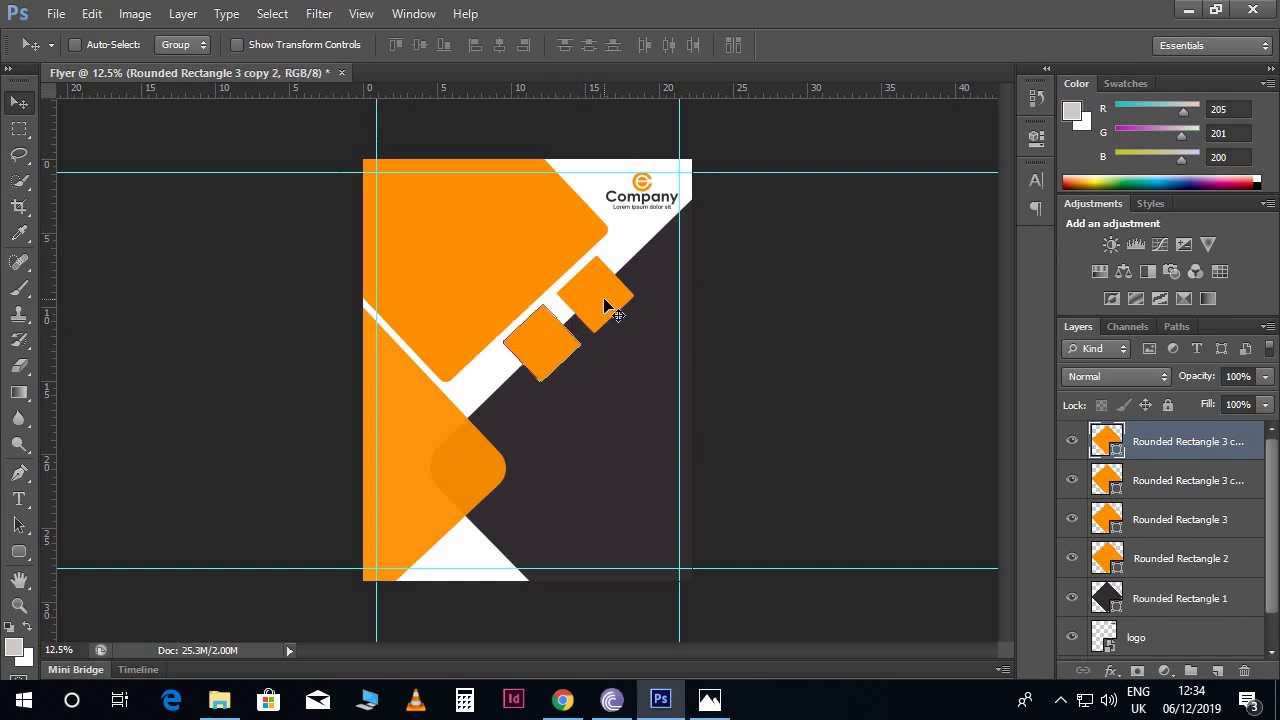
pyautogui.hotkey('shift', 'Down')
pyautogui.hotkey('shift', 'Down')
pyautogui.hotkey('shift', 'Left')
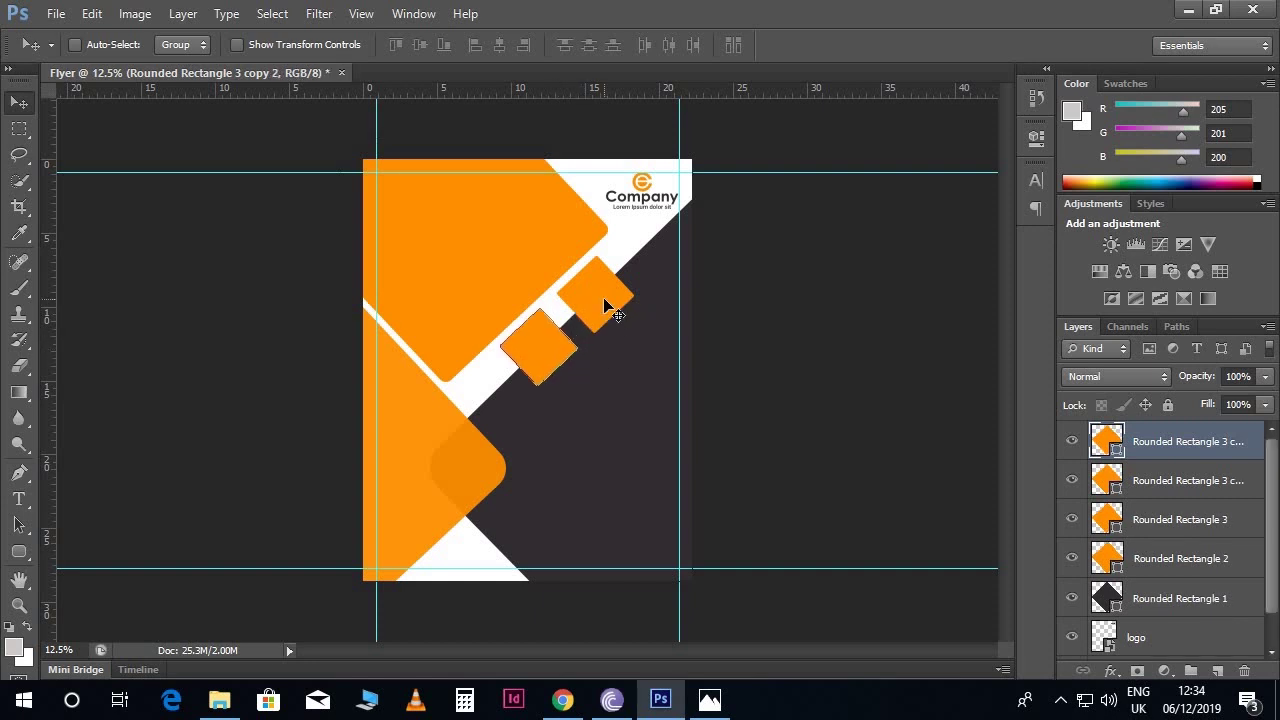
pyautogui.hotkey('ctrl', '+')
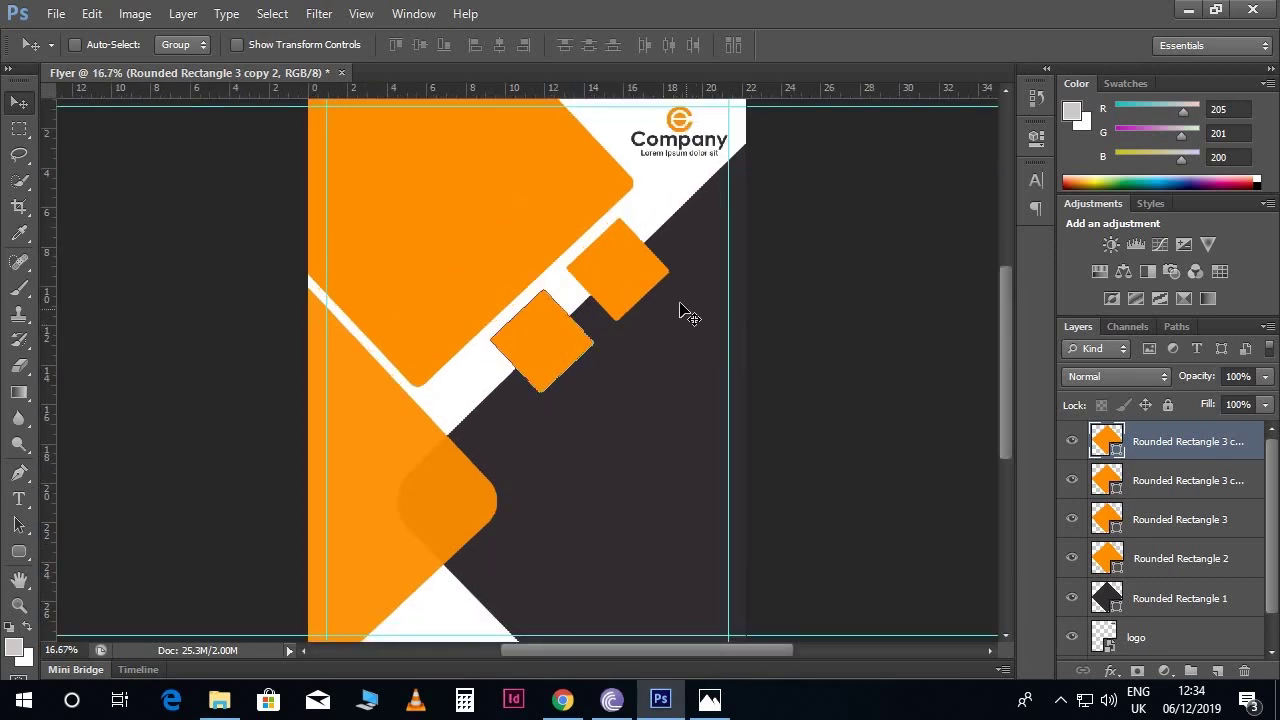
pyautogui.keyDown('ctrl'); pyautogui.keyDown('shift'); pyautogui.click(632, 283); pyautogui.keyUp('shift'); pyautogui.keyUp('ctrl')
pyautogui.moveTo(632, 283); pyautogui.dragTo(614, 287)
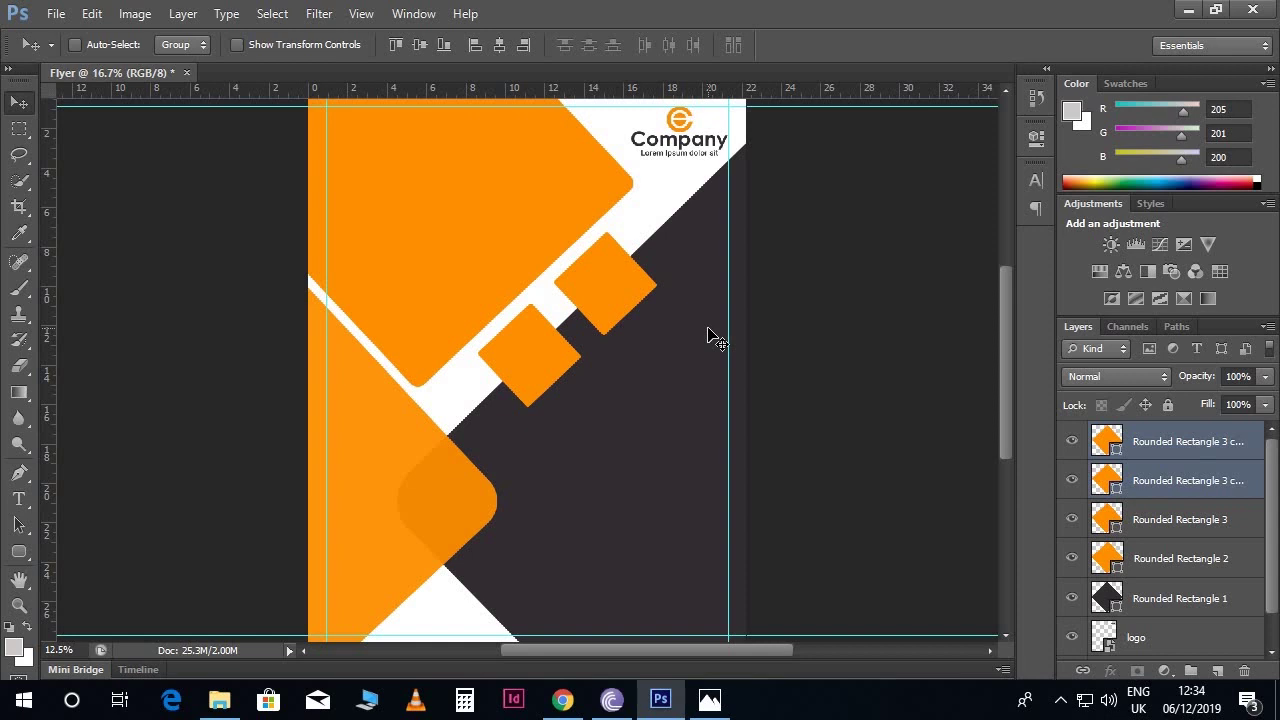
pyautogui.hotkey('ctrl', '-')
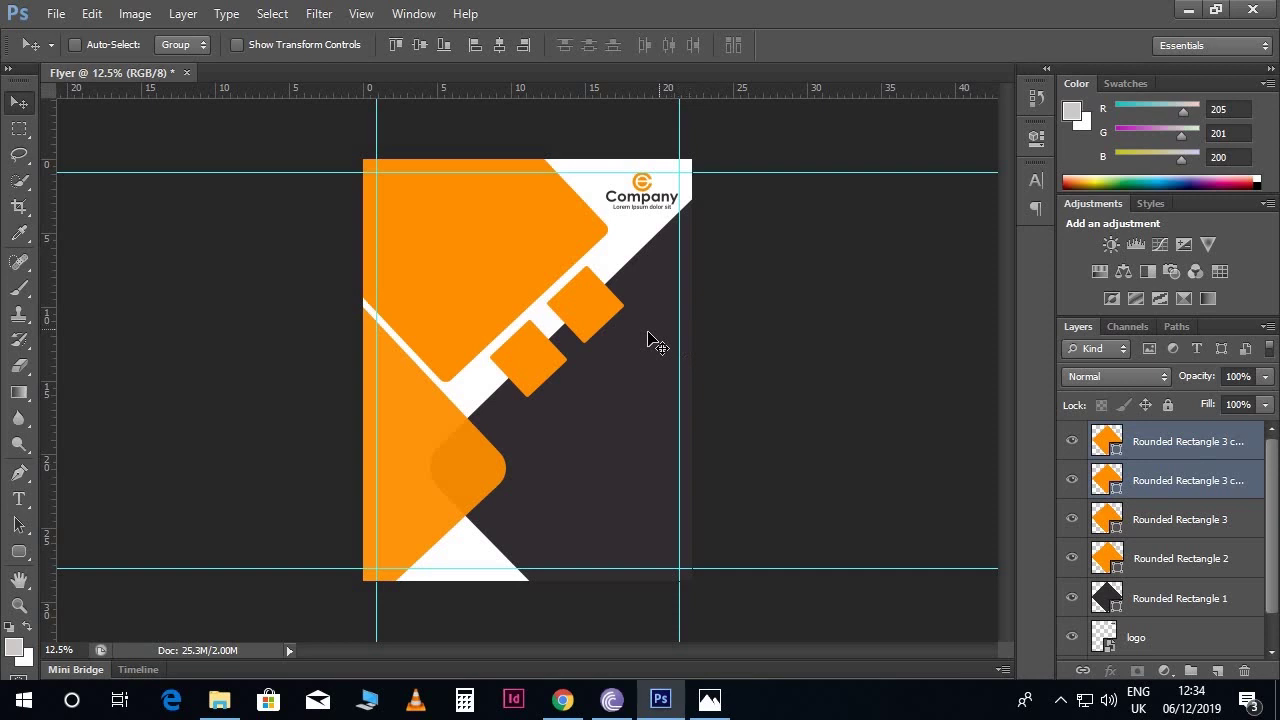
pyautogui.rightClick(505, 235)
# - Place the photo of a man holding a book and position it over the top of the flyer
pyautogui.click(525, 240)
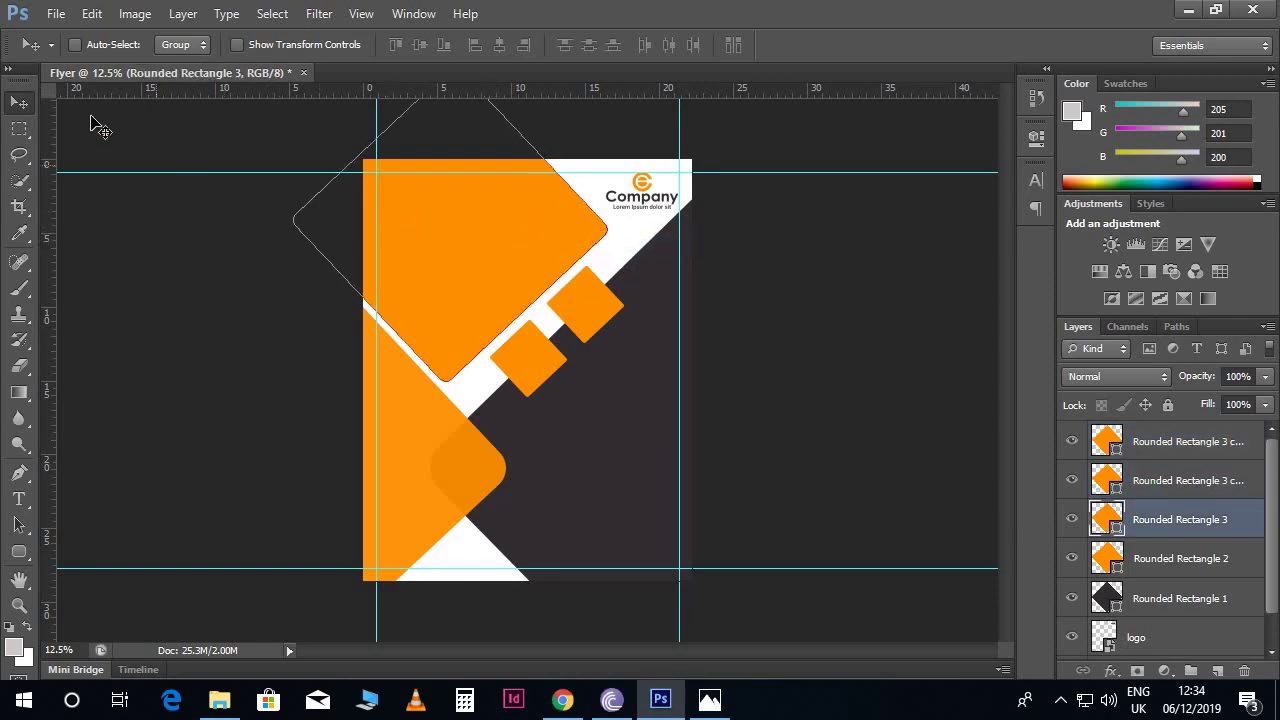
pyautogui.click(57, 14)
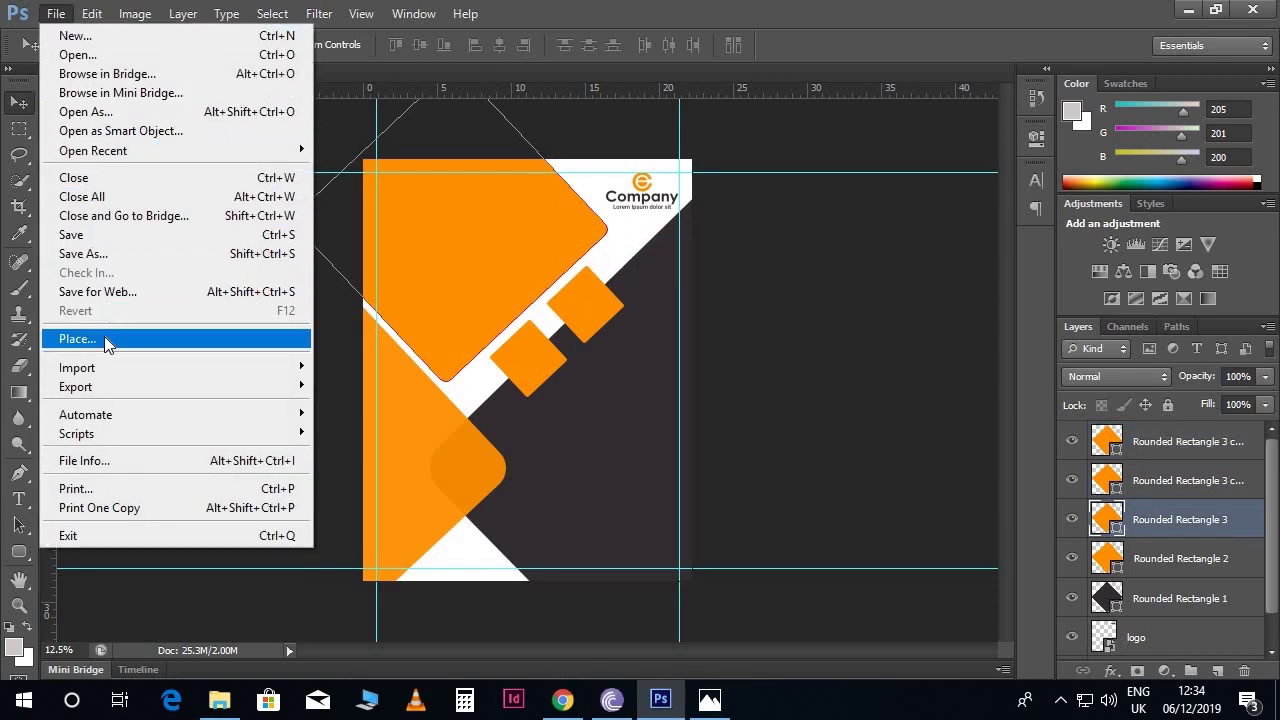
pyautogui.click(100, 338)
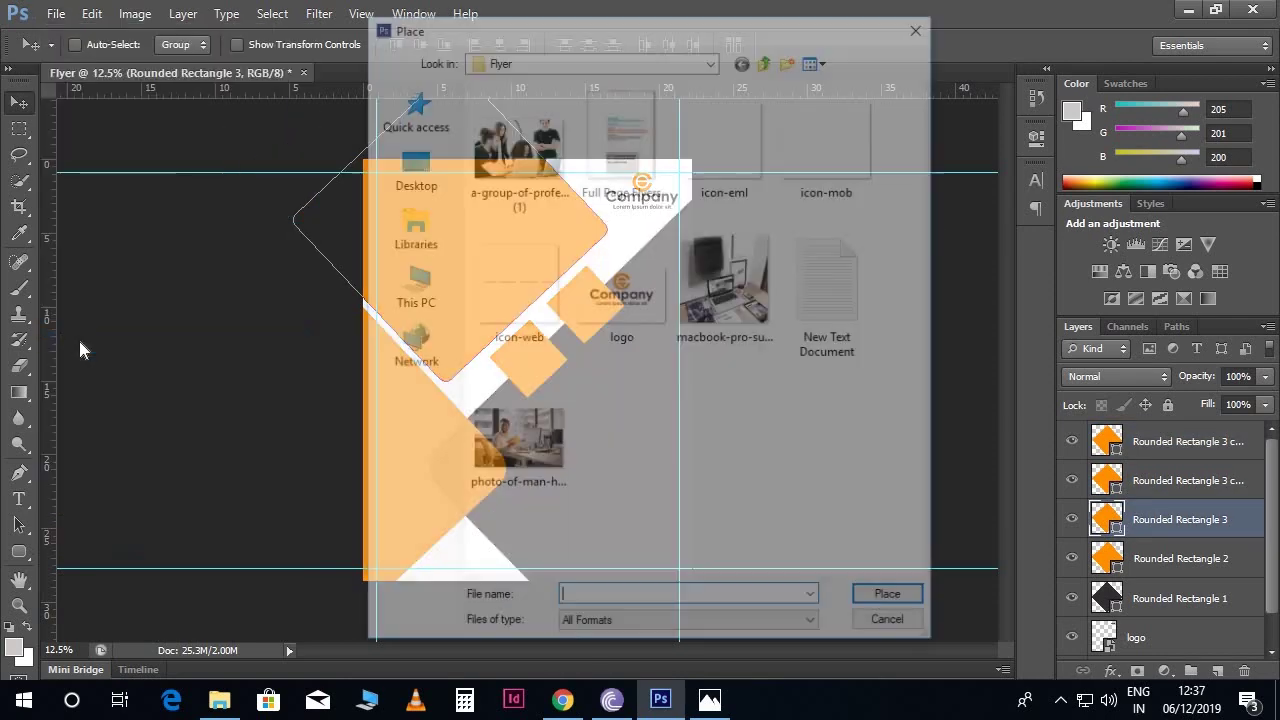
pyautogui.click(505, 430)
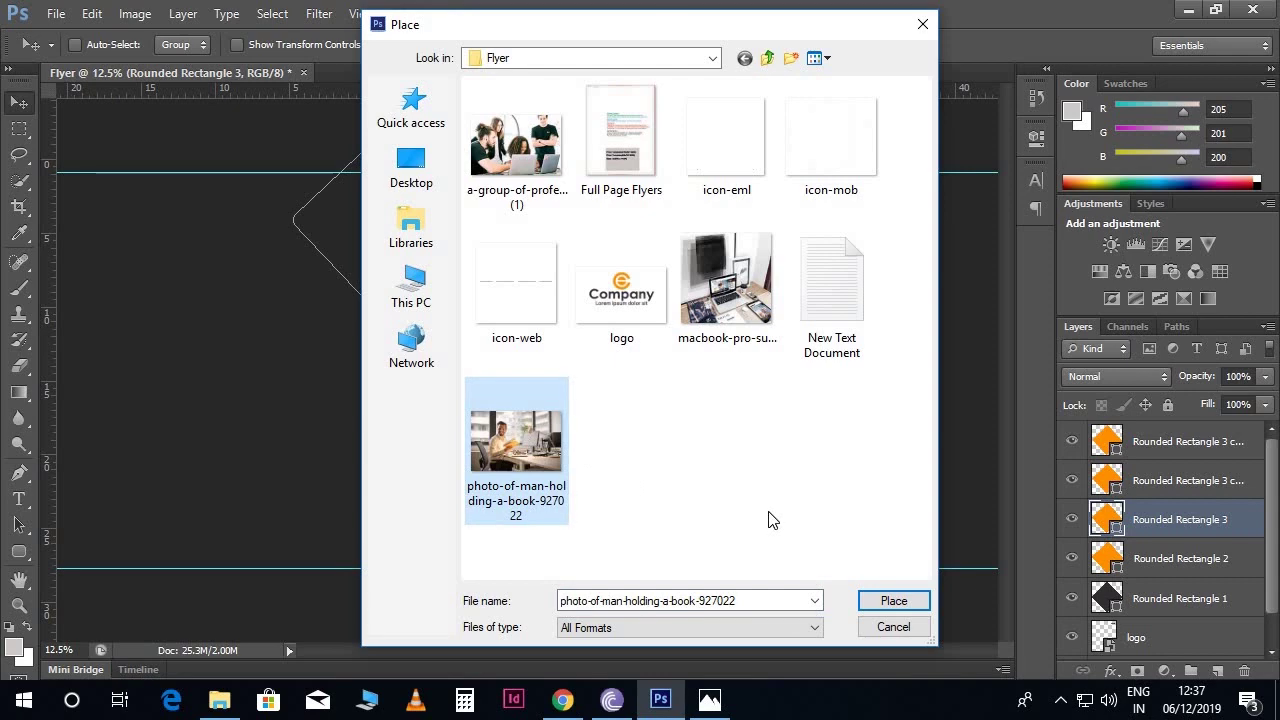
pyautogui.click(927, 604)
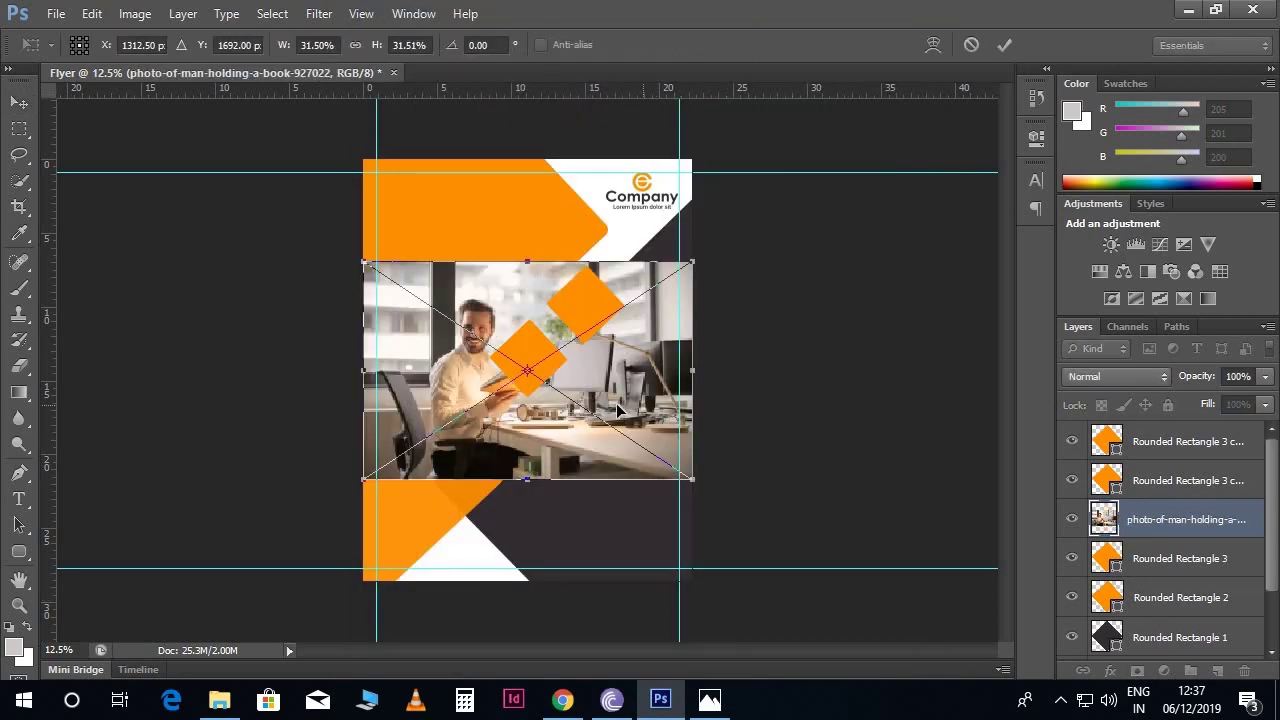
pyautogui.moveTo(614, 411); pyautogui.dragTo(592, 303)
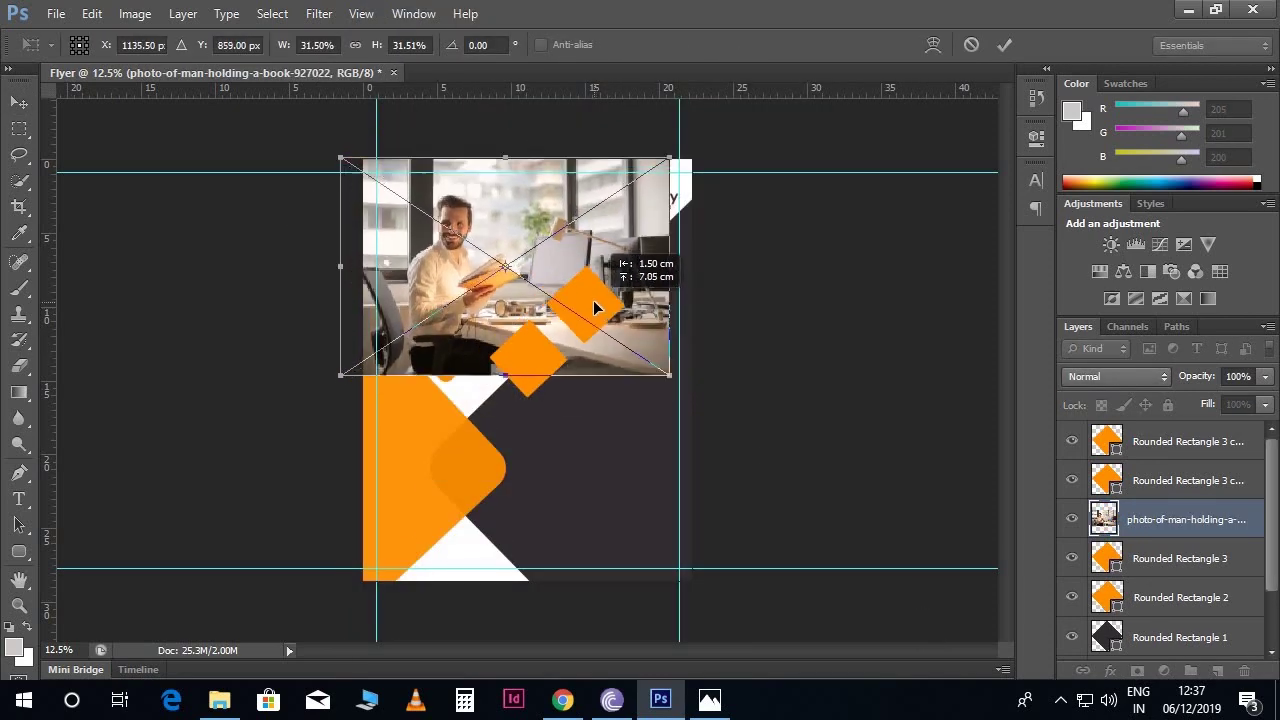
pyautogui.moveTo(669, 374); pyautogui.dragTo(682, 382)
pyautogui.moveTo(531, 281); pyautogui.dragTo(492, 281)
pyautogui.press('Return')
# - Clip the photo to the large diamond and enlarge it to about 36% to fill it
pyautogui.hotkey('ctrl', '+')
pyautogui.scroll(2, 500, 287)
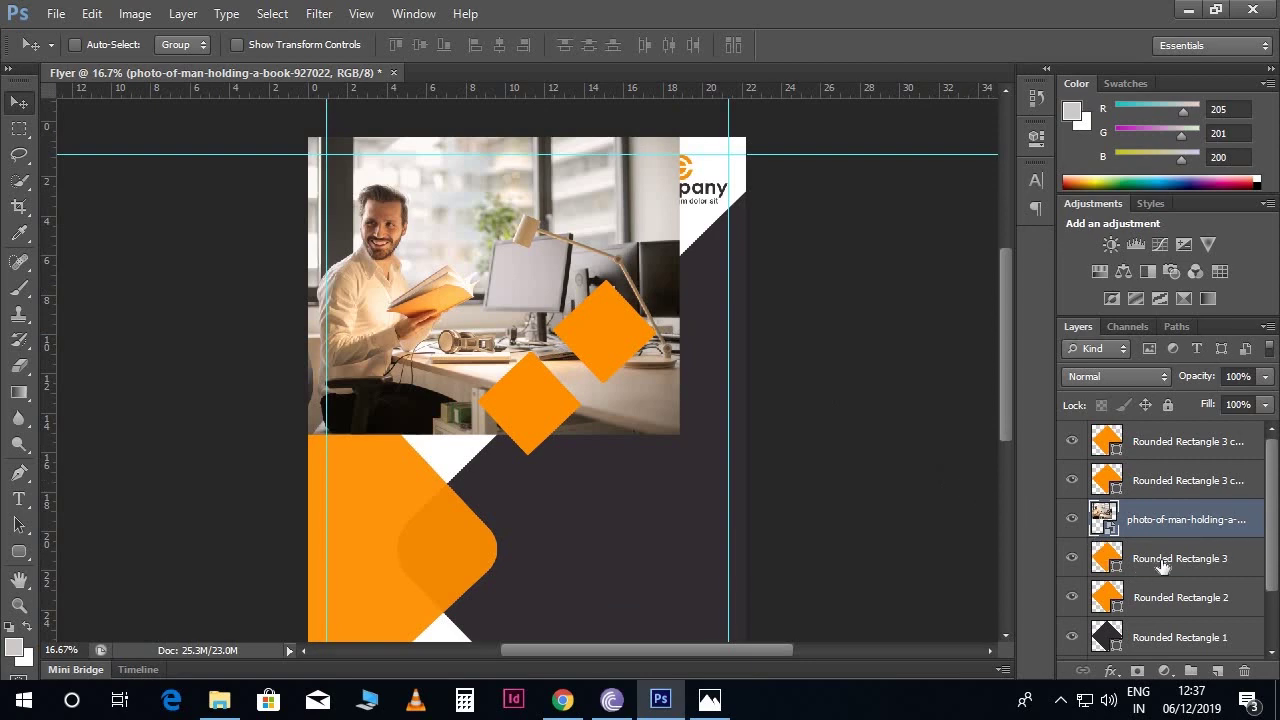
pyautogui.rightClick(1247, 533)
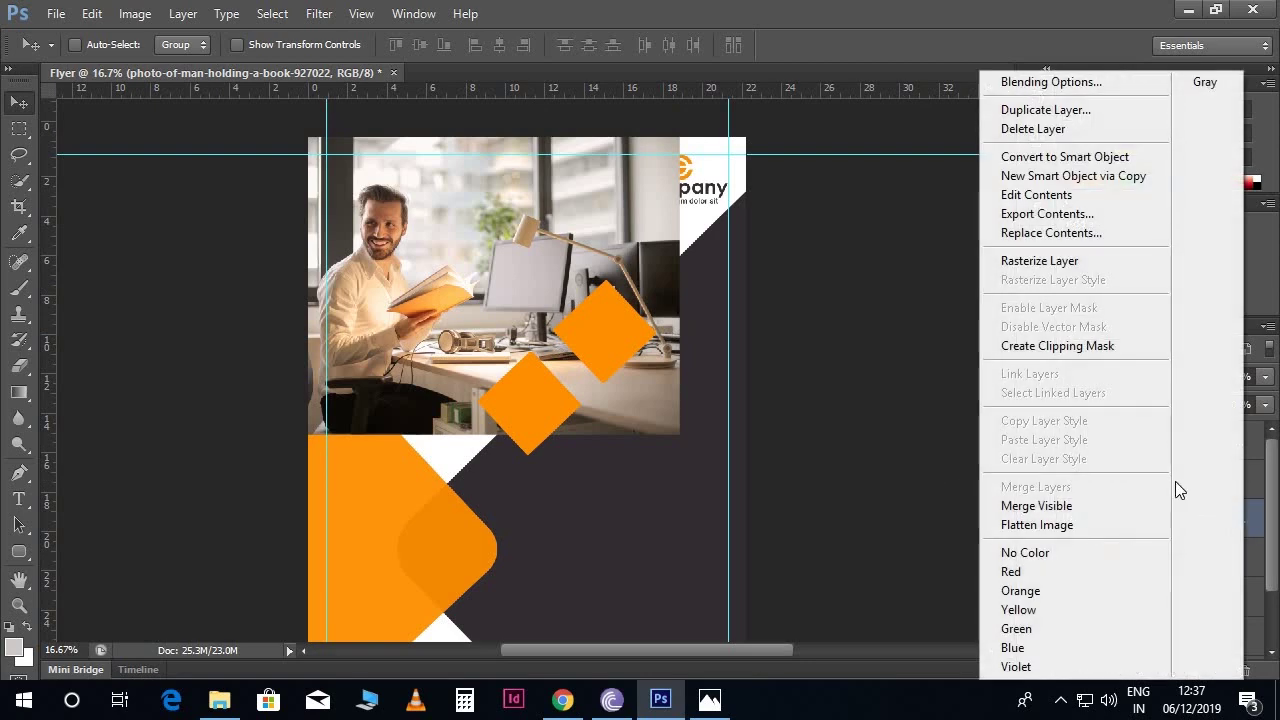
pyautogui.click(1058, 351)
pyautogui.rightClick(536, 247)
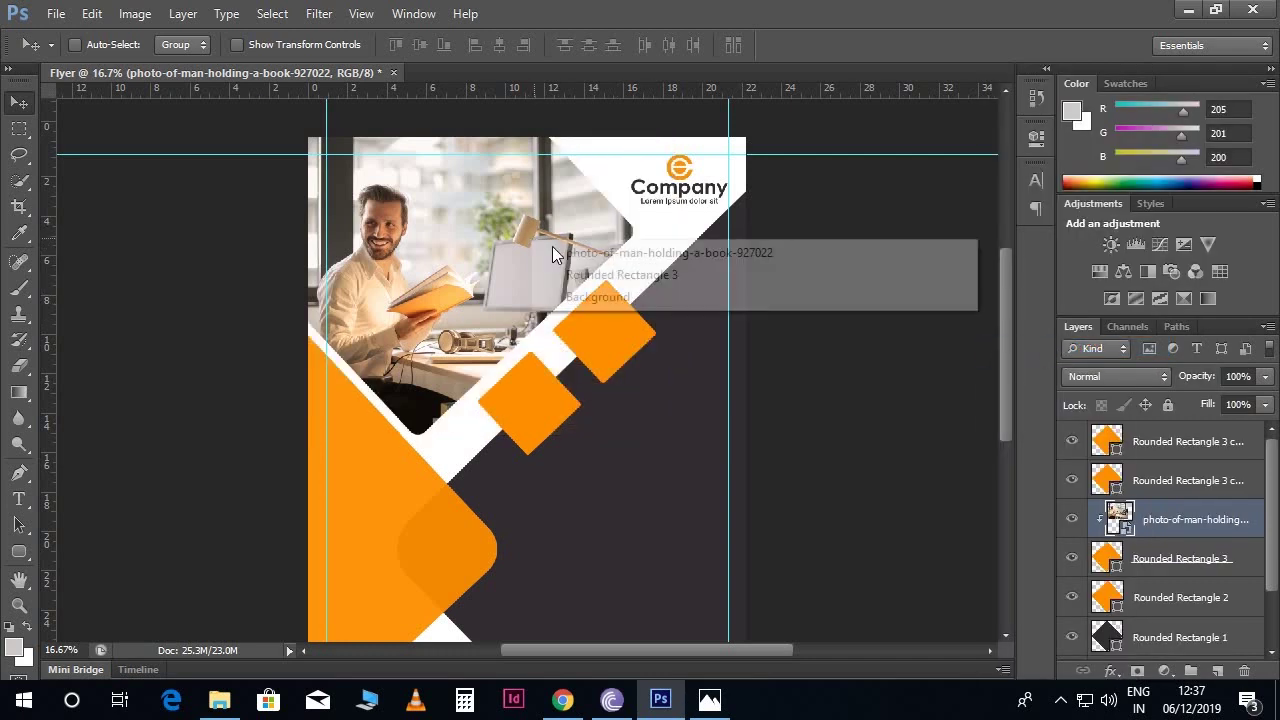
pyautogui.click(564, 252)
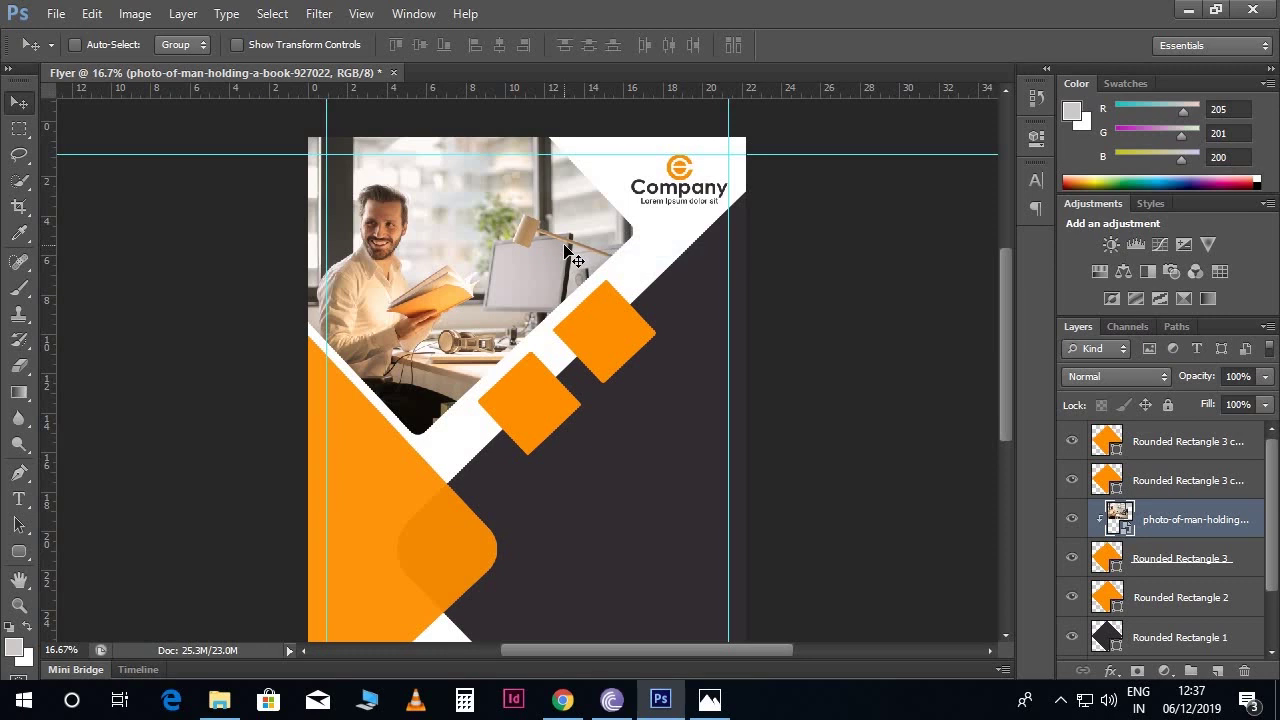
pyautogui.hotkey('ctrl', 't')
pyautogui.moveTo(676, 140); pyautogui.dragTo(737, 110)
pyautogui.press('Return')
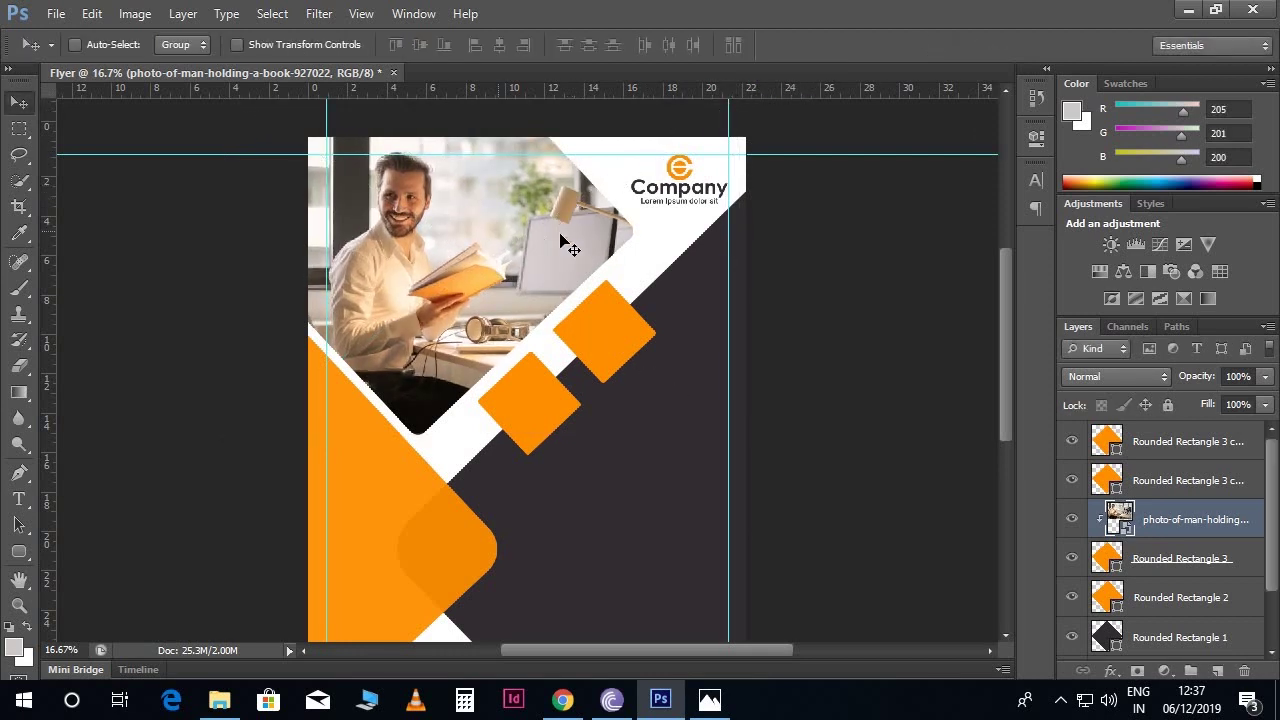
pyautogui.click(1243, 560)
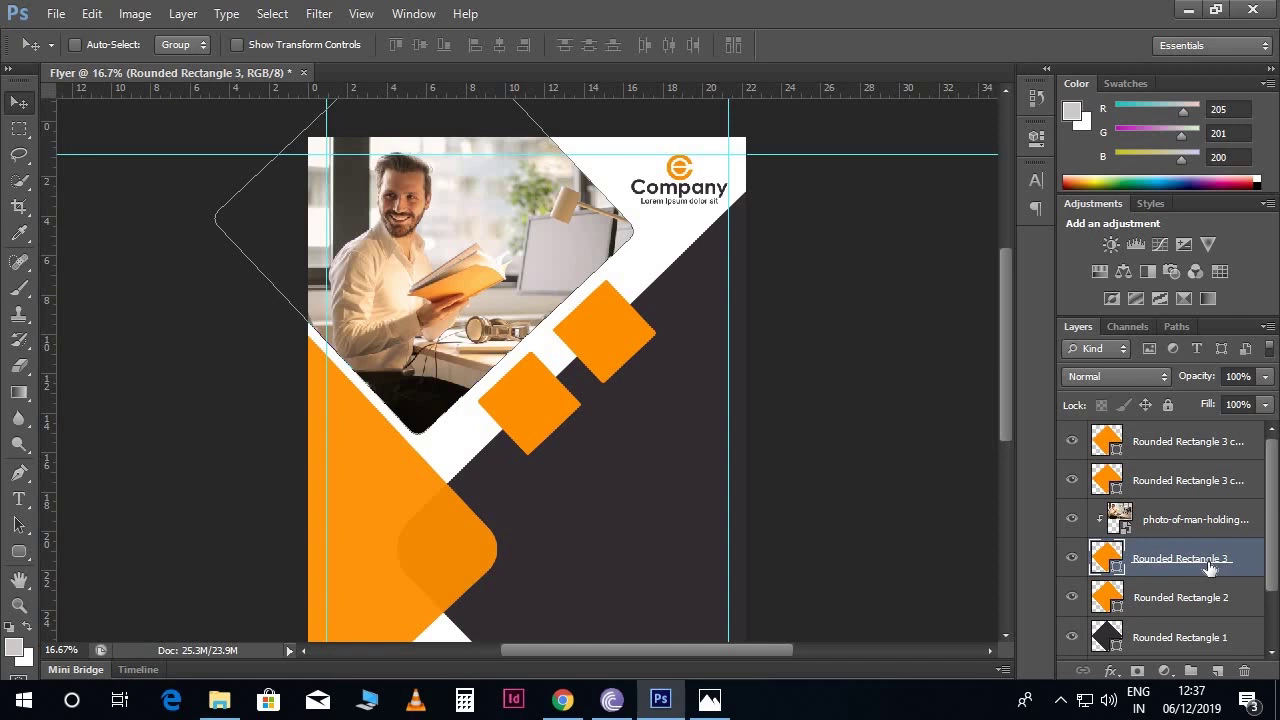
# - Set Rounded Rectangle 3's stroke to a light grey swatch at 9 pt width
pyautogui.click(19, 551)
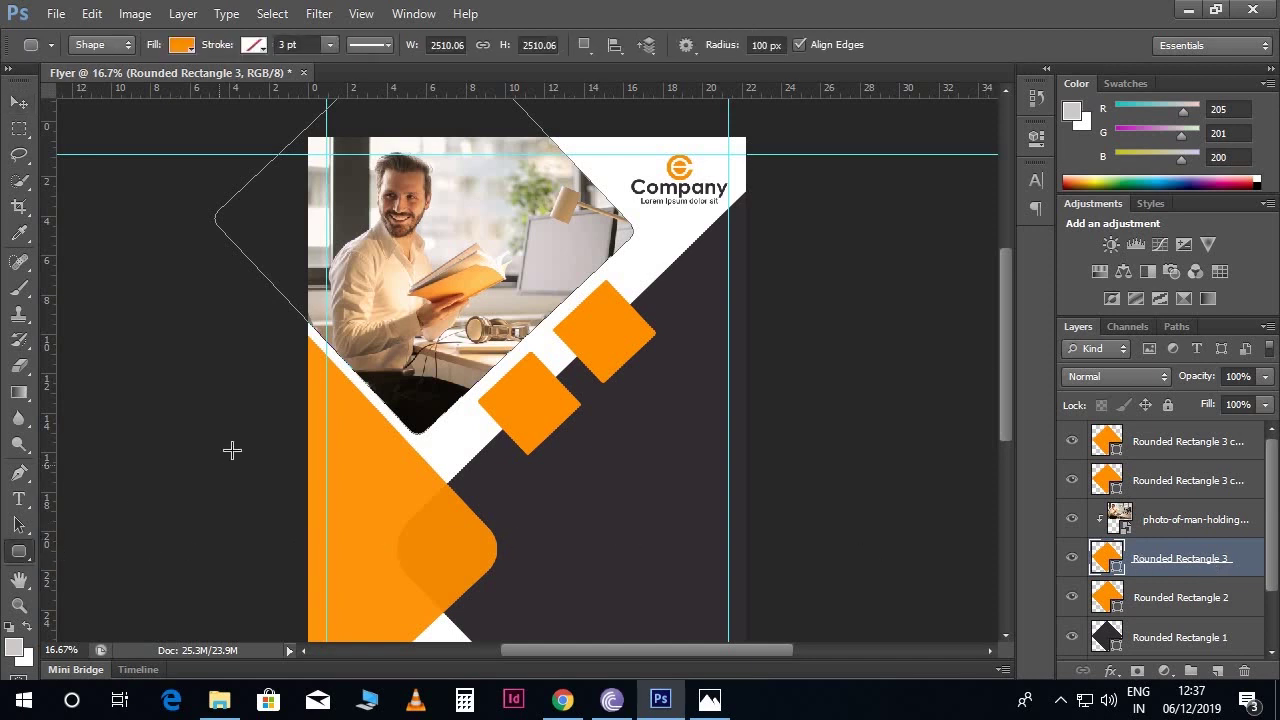
pyautogui.click(256, 44)
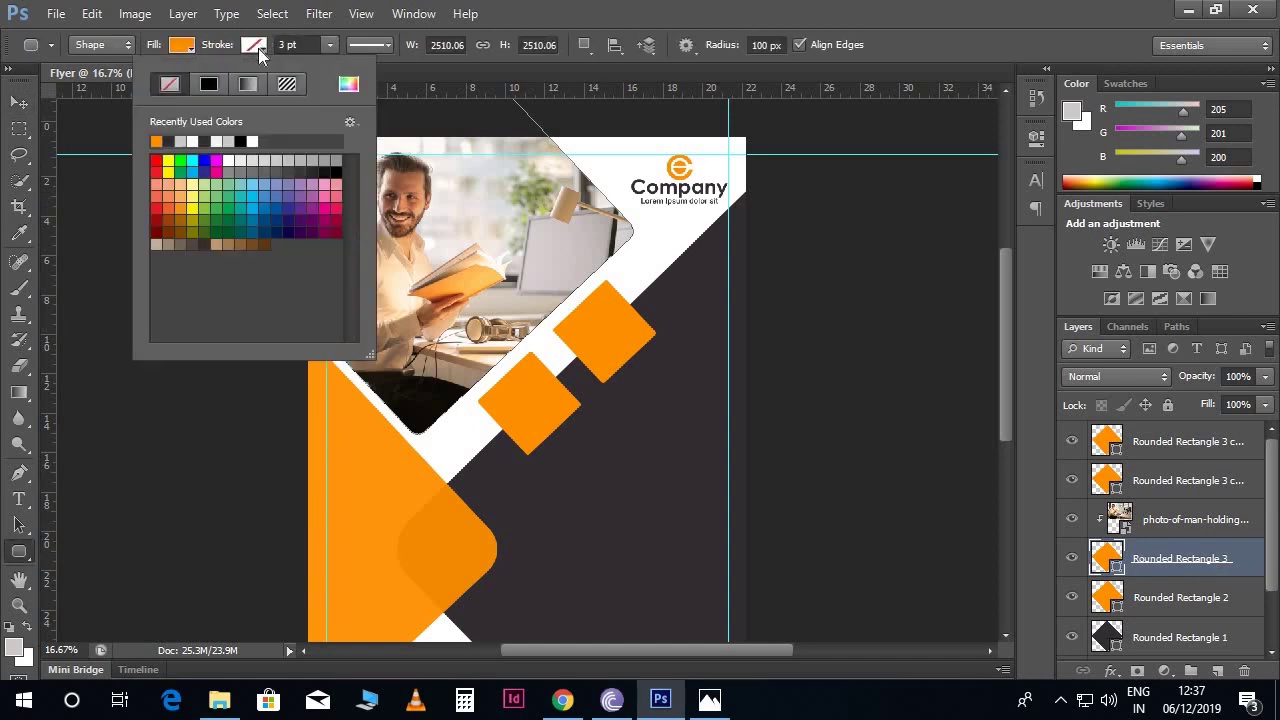
pyautogui.click(273, 161)
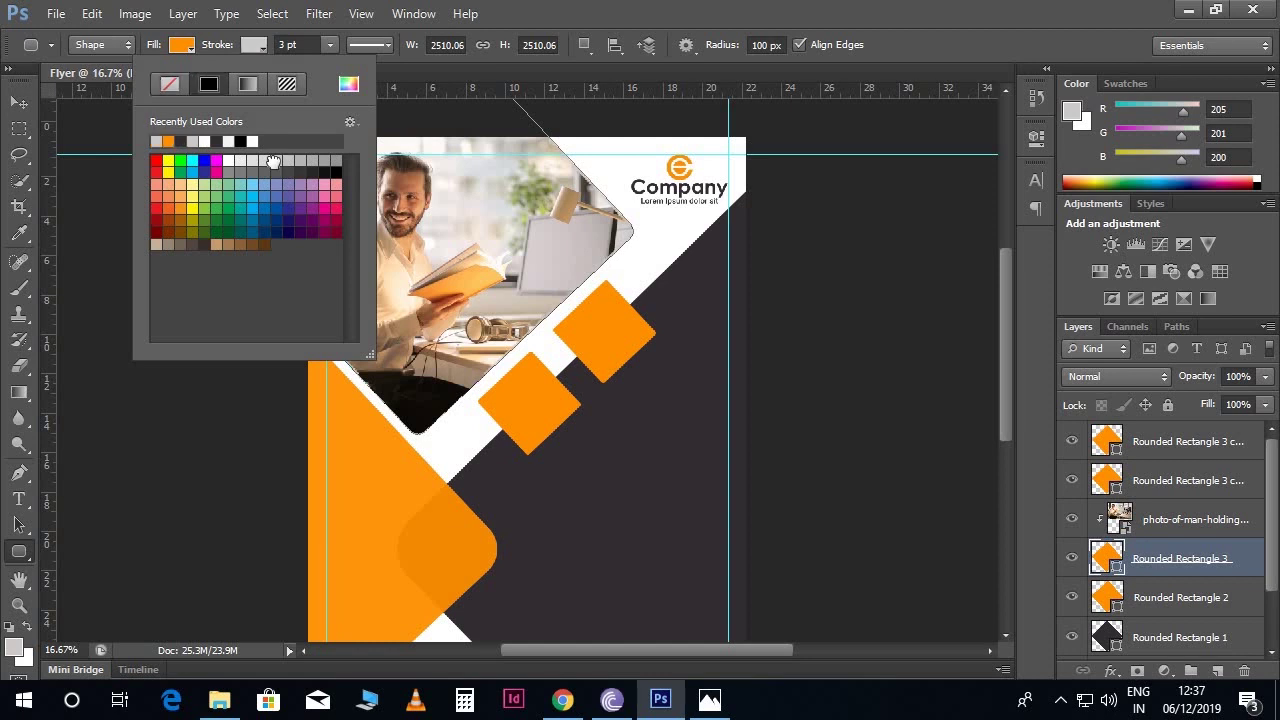
pyautogui.click(324, 49)
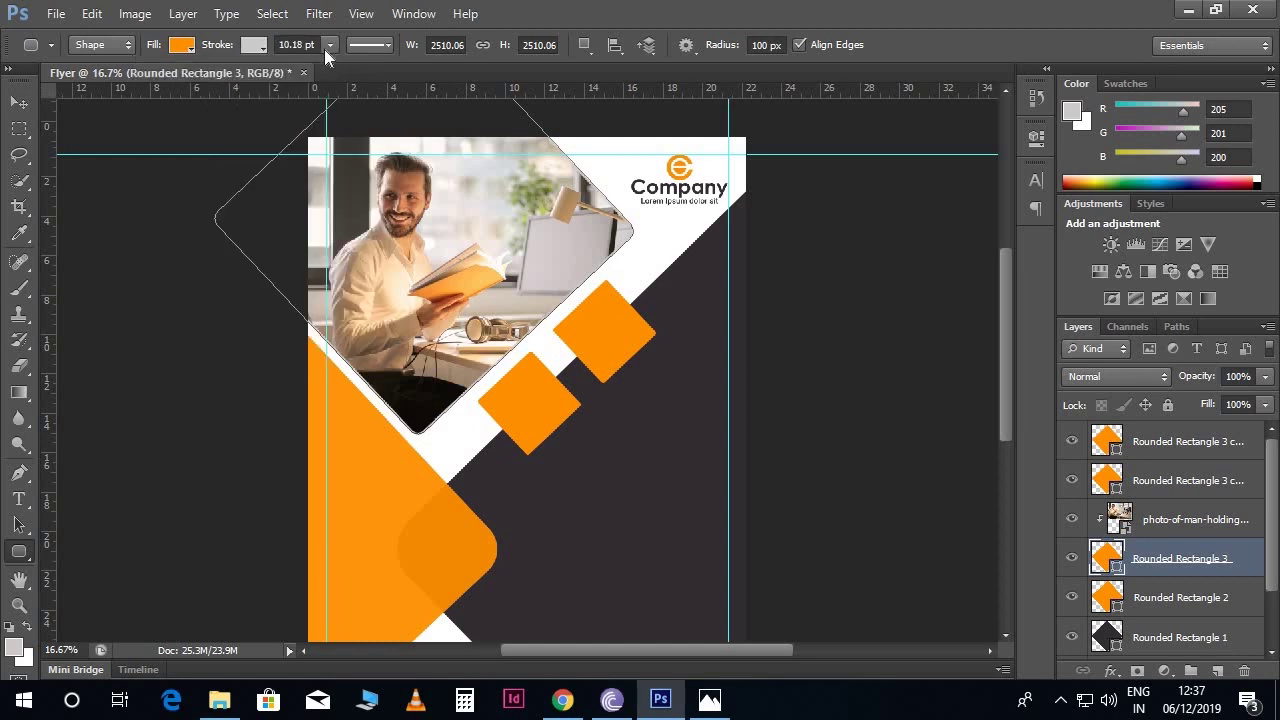
pyautogui.click(324, 49)
pyautogui.moveTo(327, 68); pyautogui.dragTo(340, 66)
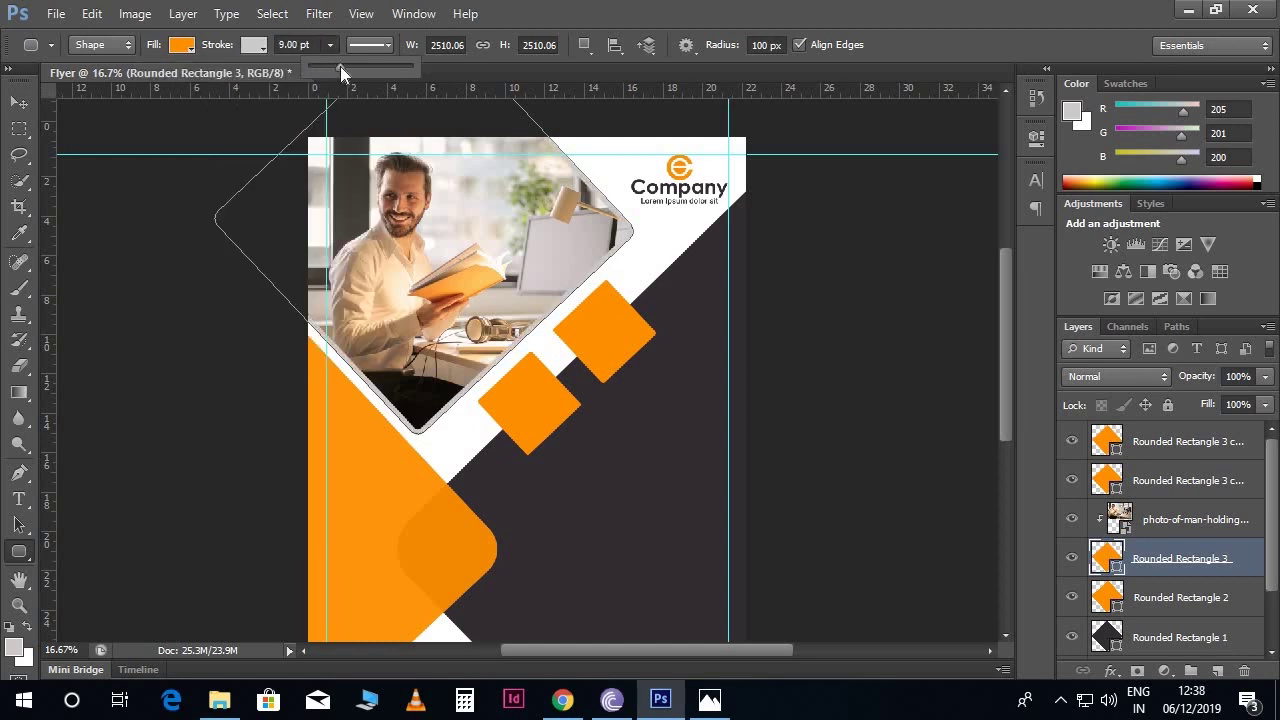
pyautogui.click(19, 102)
pyautogui.scroll(-1, 322, 408)
pyautogui.scroll(-2, 457, 386)
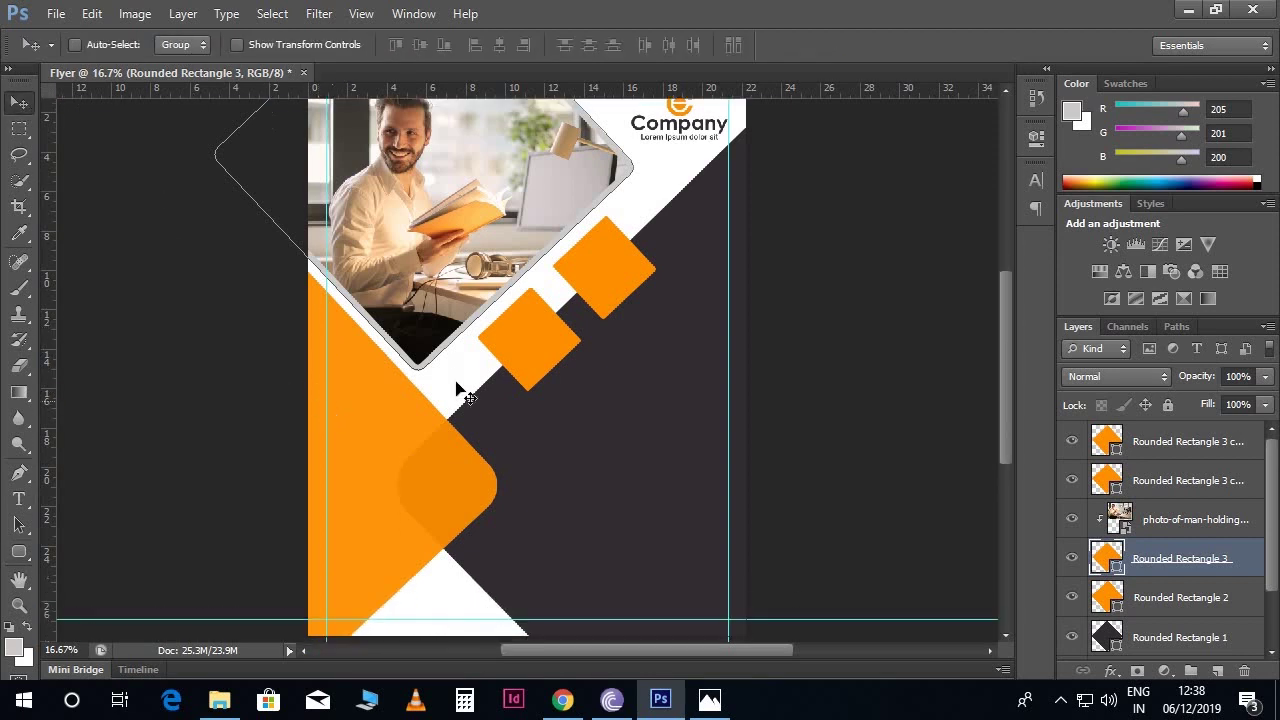
pyautogui.scroll(2, 634, 380)
pyautogui.rightClick(640, 316)
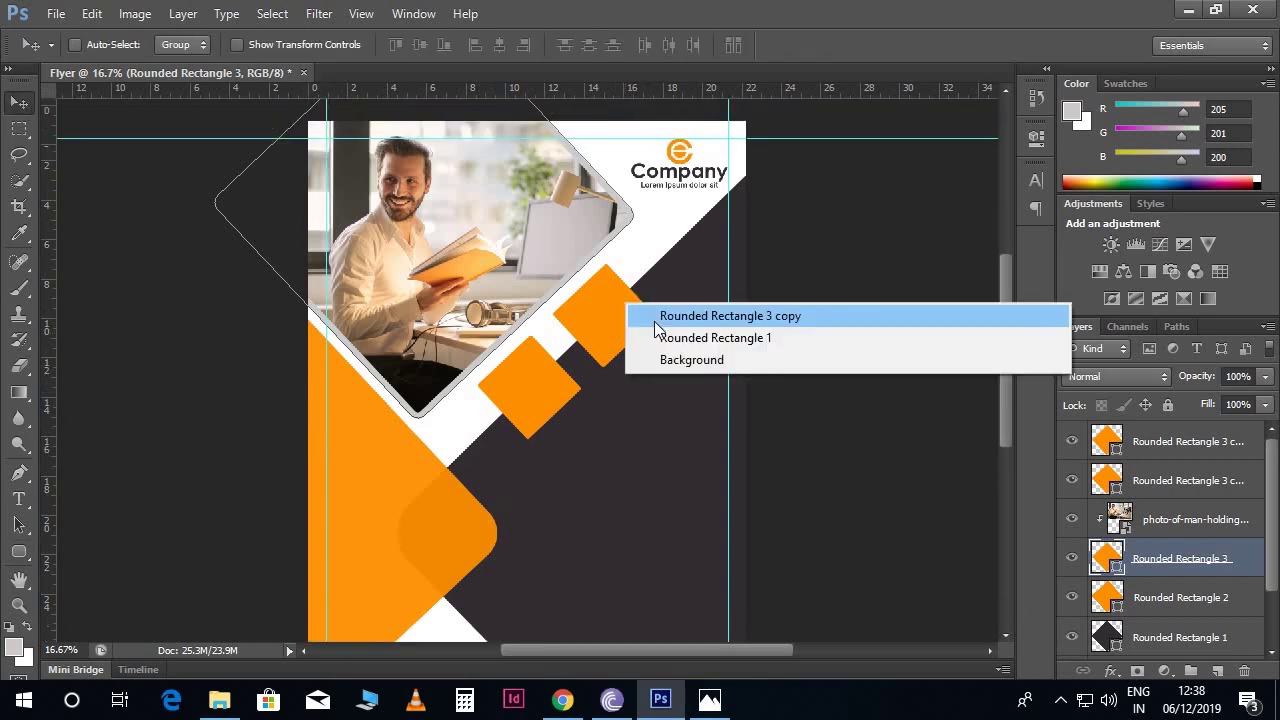
# - Place the group-of-professionals photo at about 19% over the upper small diamond
pyautogui.click(656, 319)
pyautogui.click(56, 13)
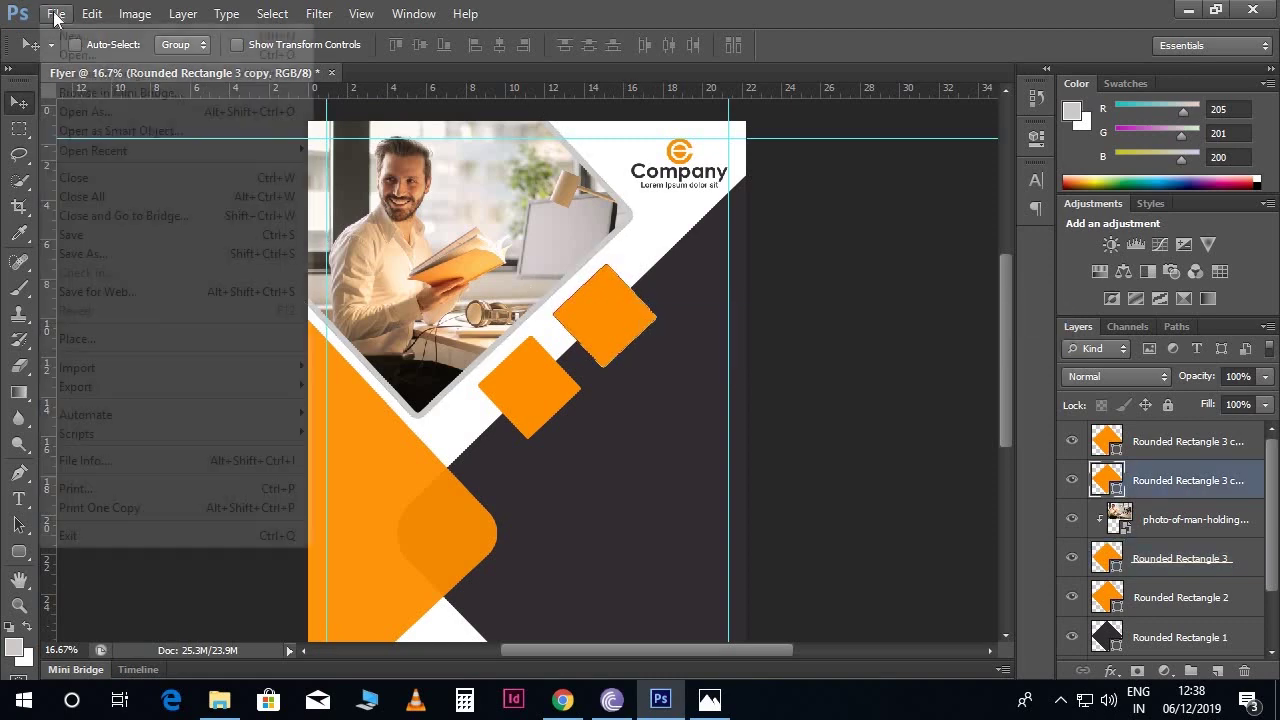
pyautogui.click(102, 339)
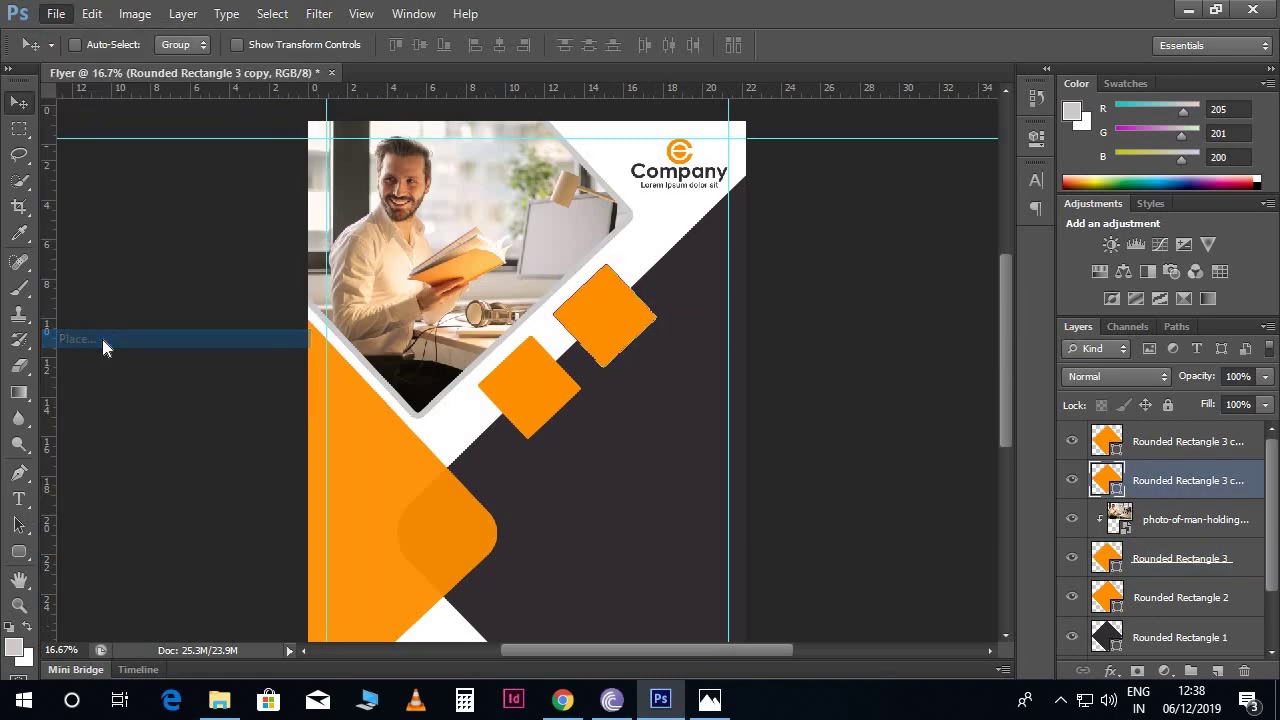
pyautogui.click(494, 148)
pyautogui.doubleClick(494, 148)
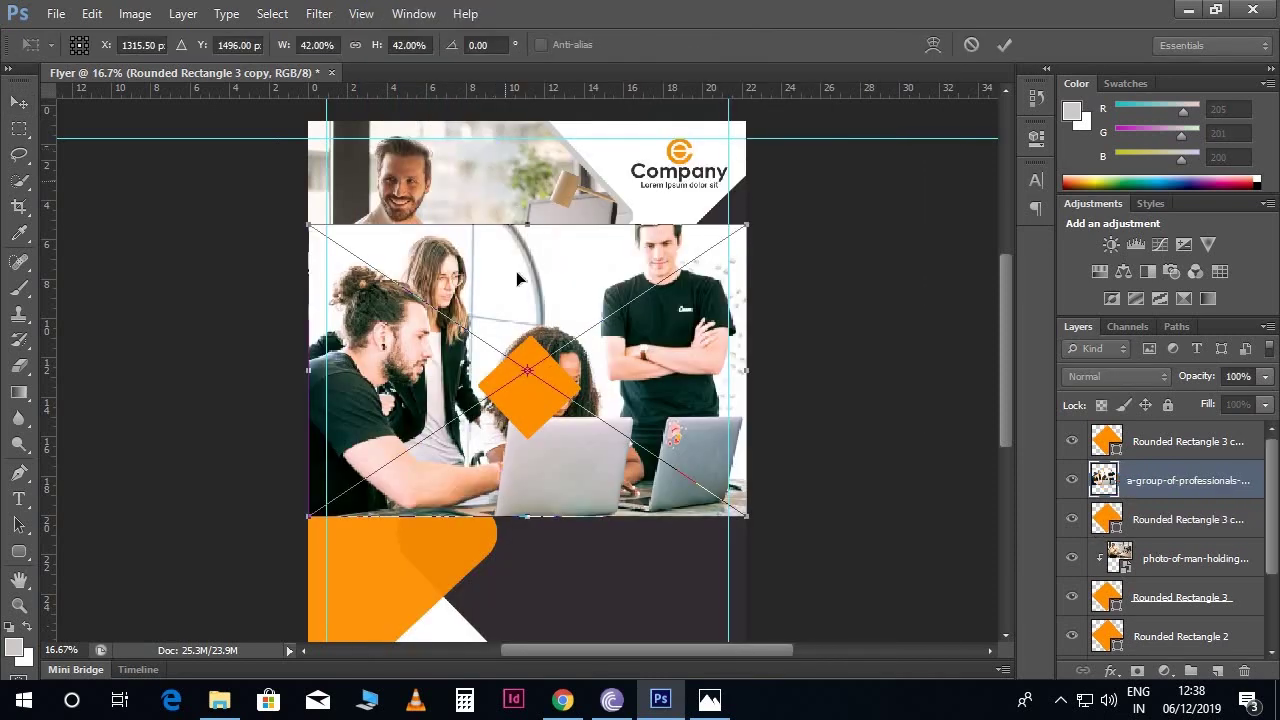
pyautogui.moveTo(311, 519); pyautogui.dragTo(420, 426)
pyautogui.moveTo(443, 383); pyautogui.dragTo(548, 333)
pyautogui.press('Return')
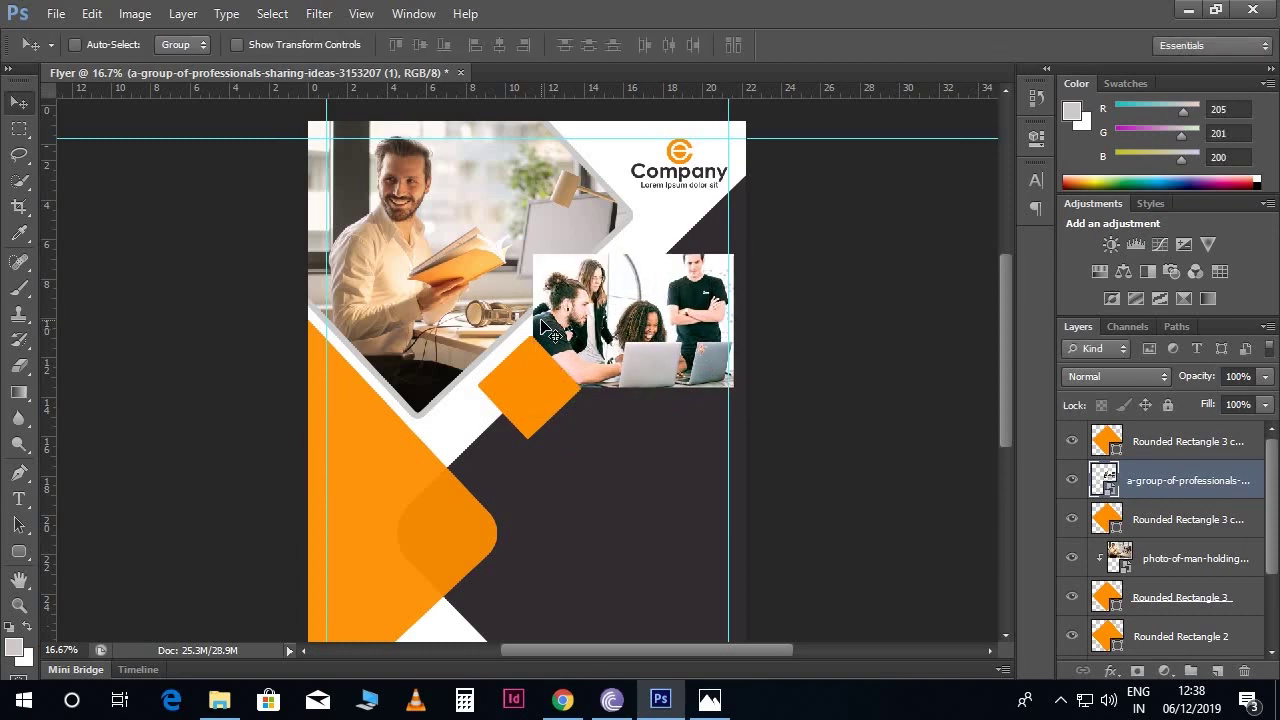
# - Clip the group photo to Rounded Rectangle 3 copy and resize it to about 15.7%
pyautogui.scroll(1, 548, 333)
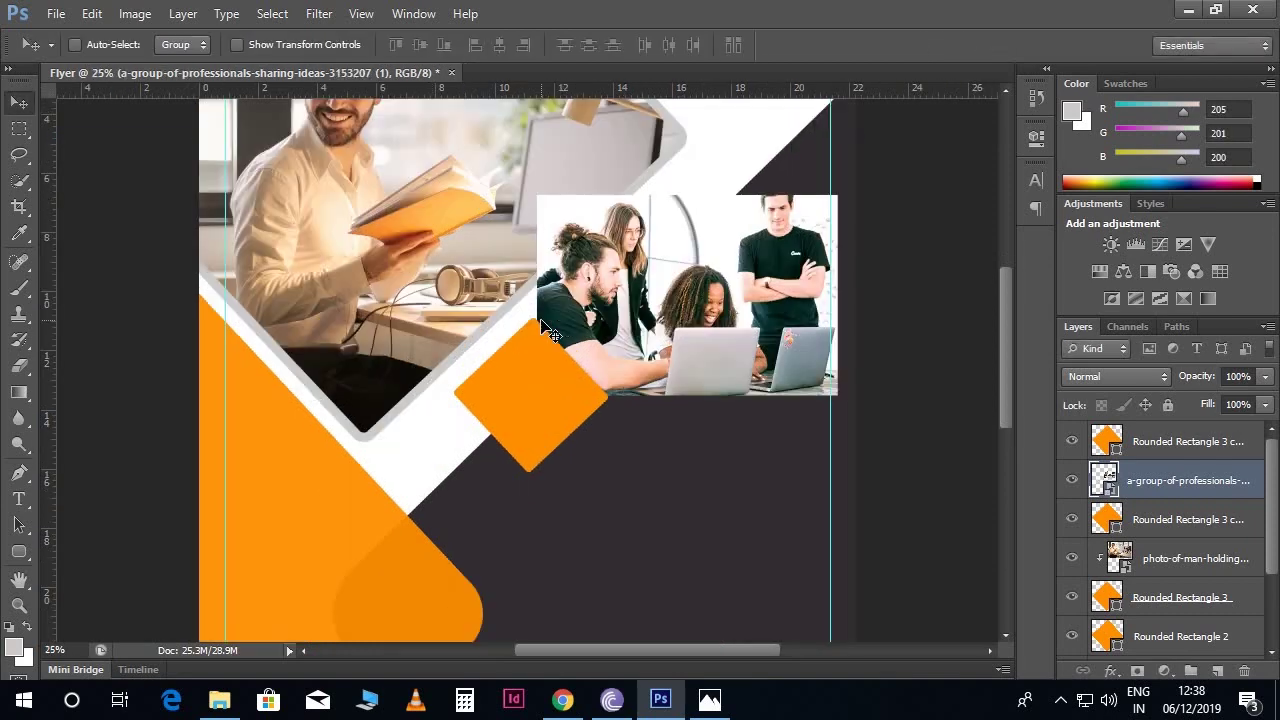
pyautogui.rightClick(1256, 479)
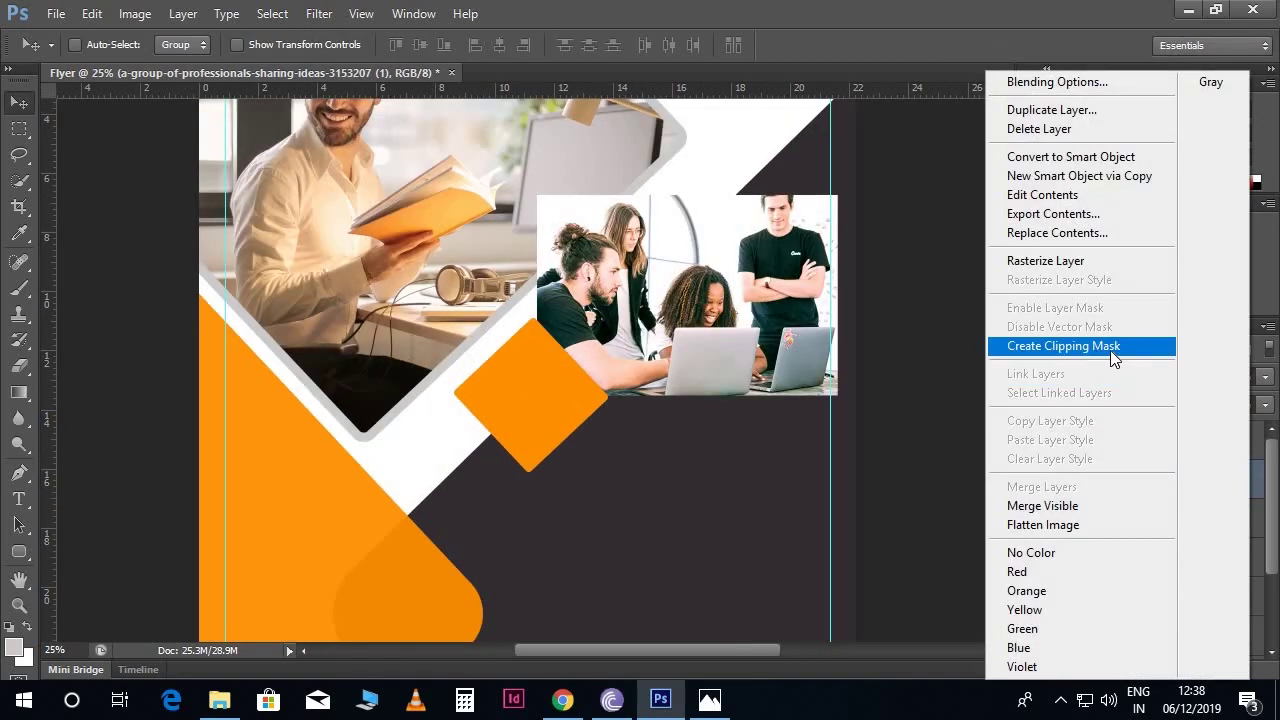
pyautogui.click(1035, 344)
pyautogui.hotkey('ctrl', 't')
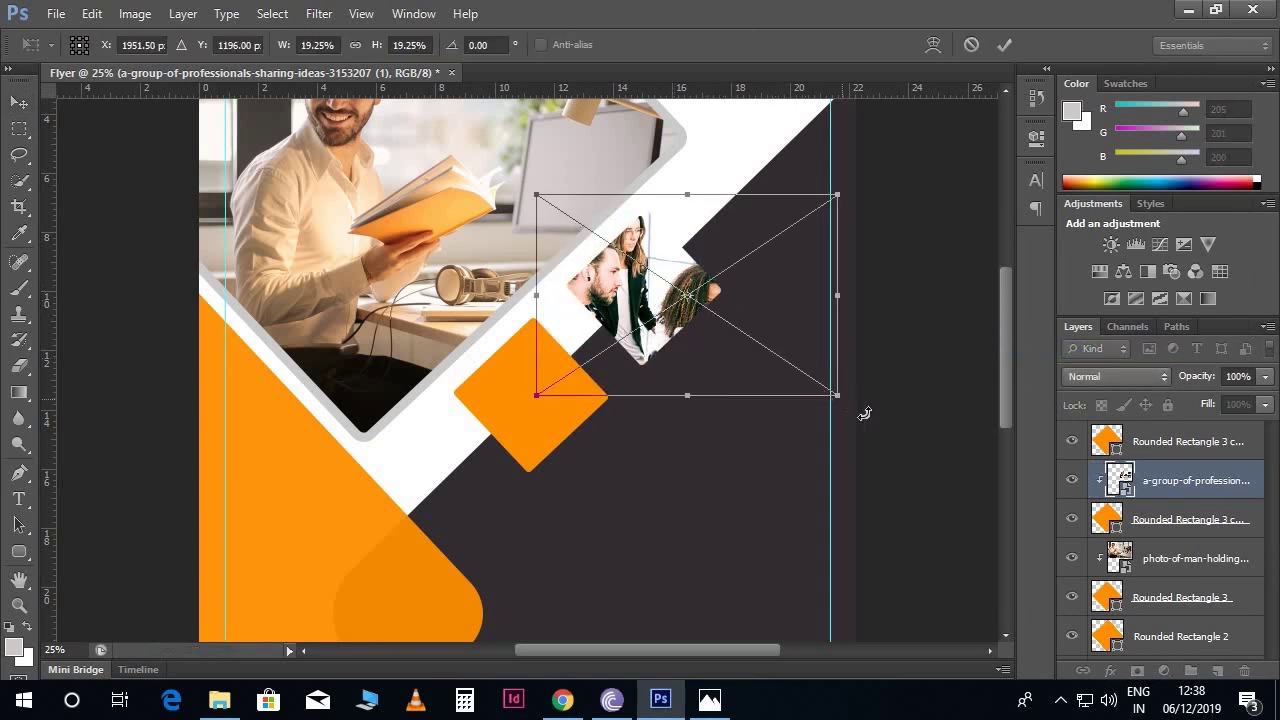
pyautogui.moveTo(844, 395); pyautogui.dragTo(805, 377)
pyautogui.moveTo(537, 195); pyautogui.dragTo(549, 205)
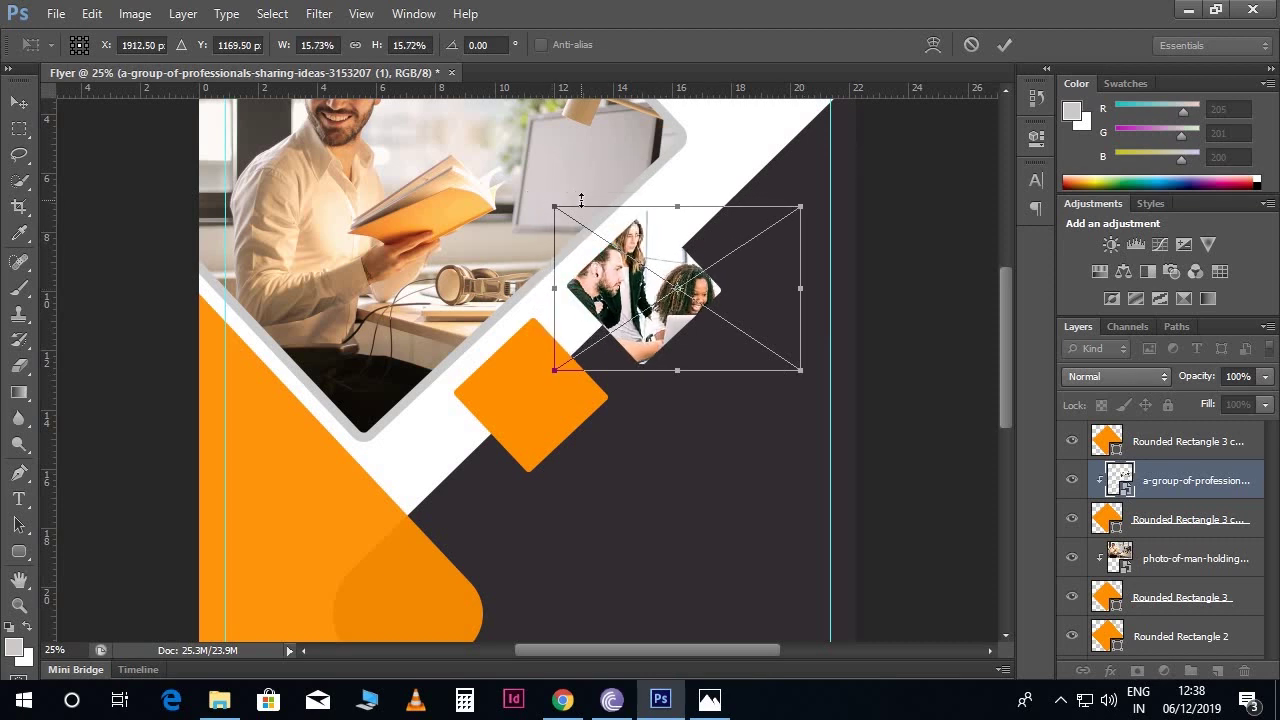
pyautogui.press('Return')
pyautogui.moveTo(678, 215); pyautogui.dragTo(706, 232)
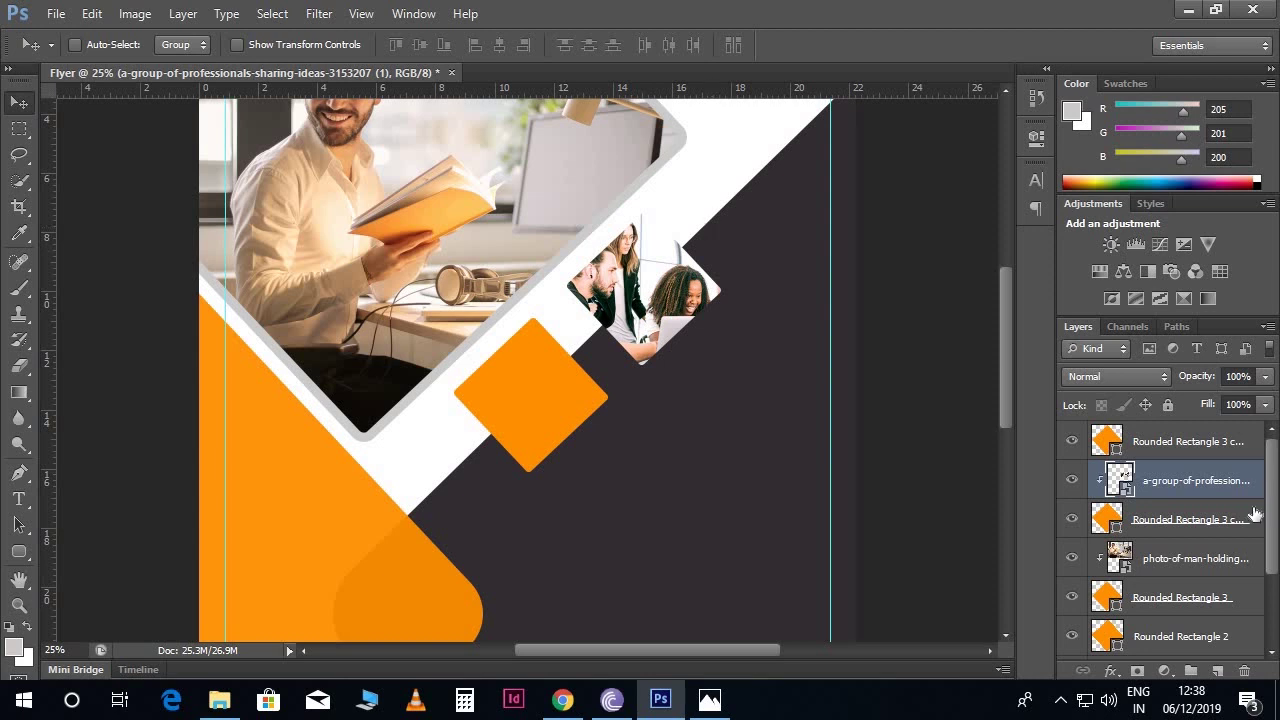
# - Set Rounded Rectangle 3 copy's stroke to light grey with a 4 pt width
pyautogui.click(1254, 516)
pyautogui.click(19, 551)
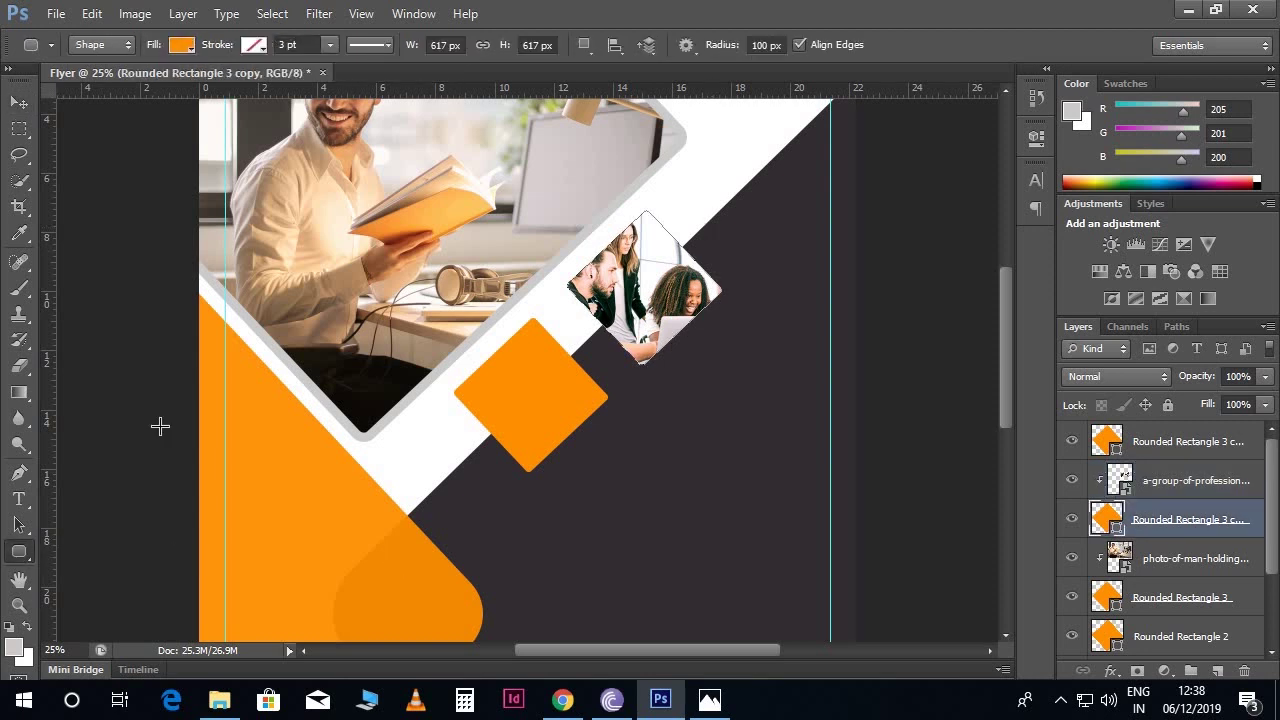
pyautogui.click(254, 46)
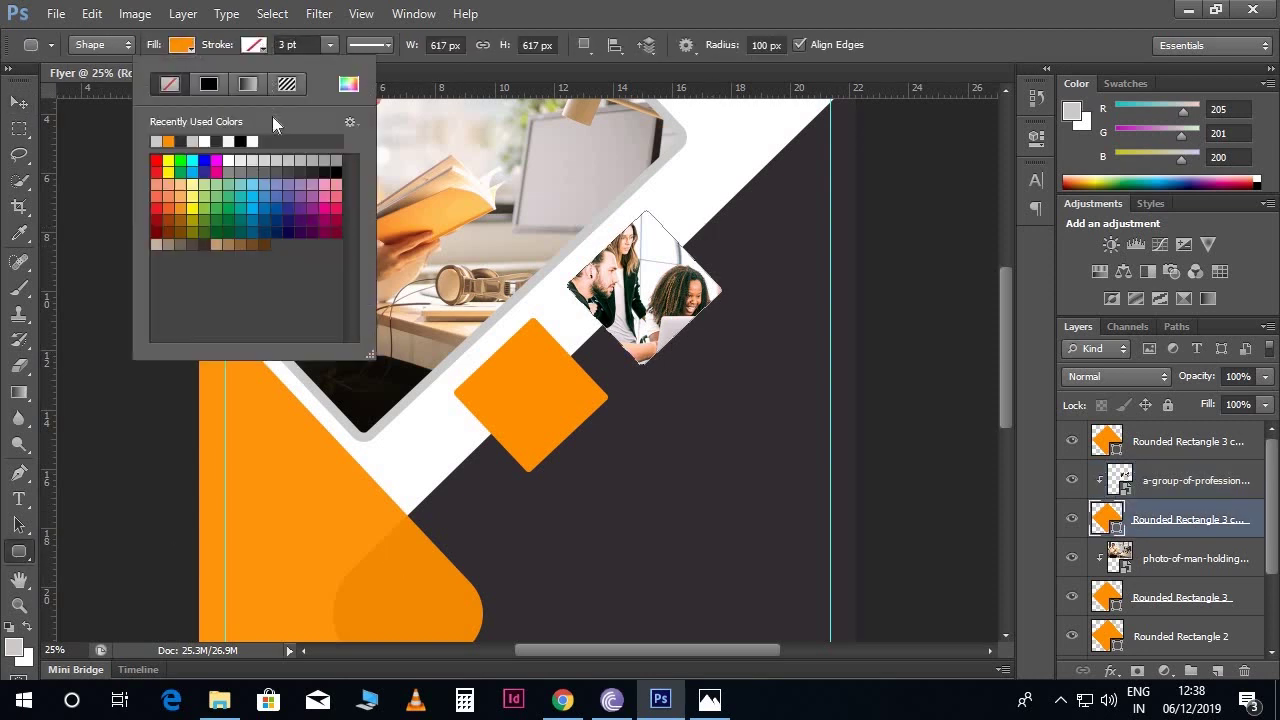
pyautogui.click(288, 158)
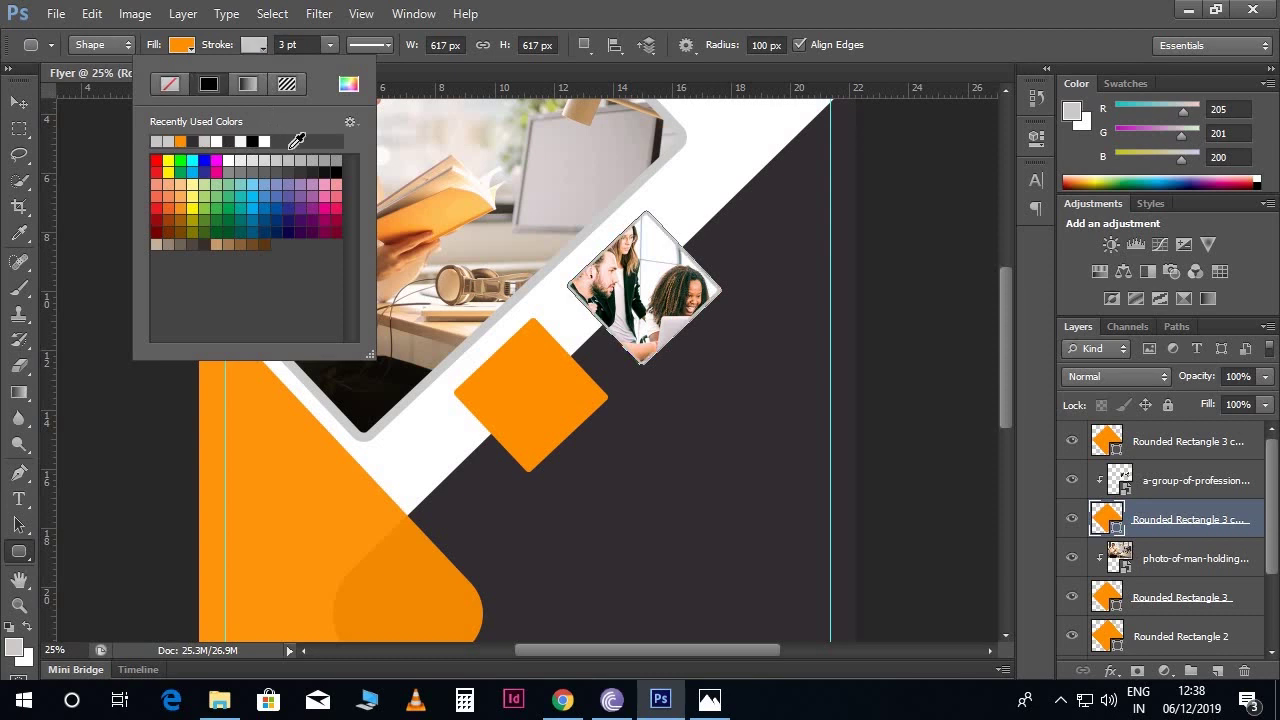
pyautogui.click(329, 45)
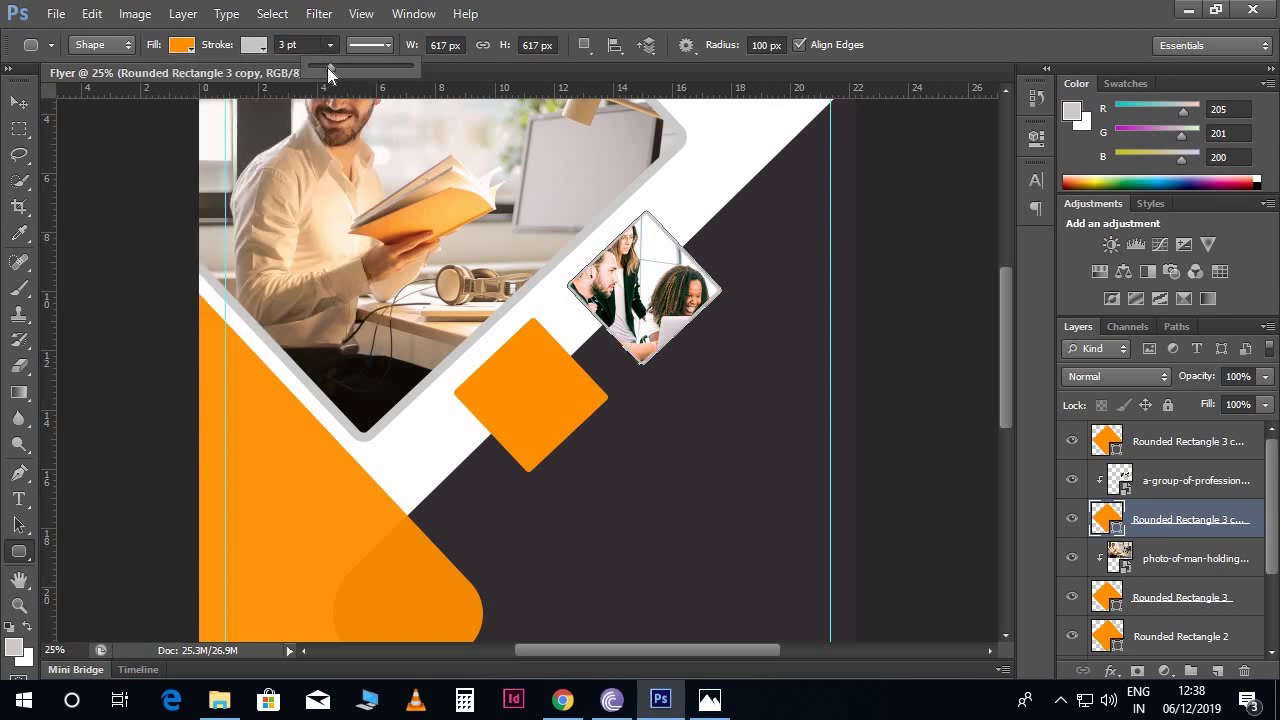
pyautogui.click(295, 45)
pyautogui.write('4')
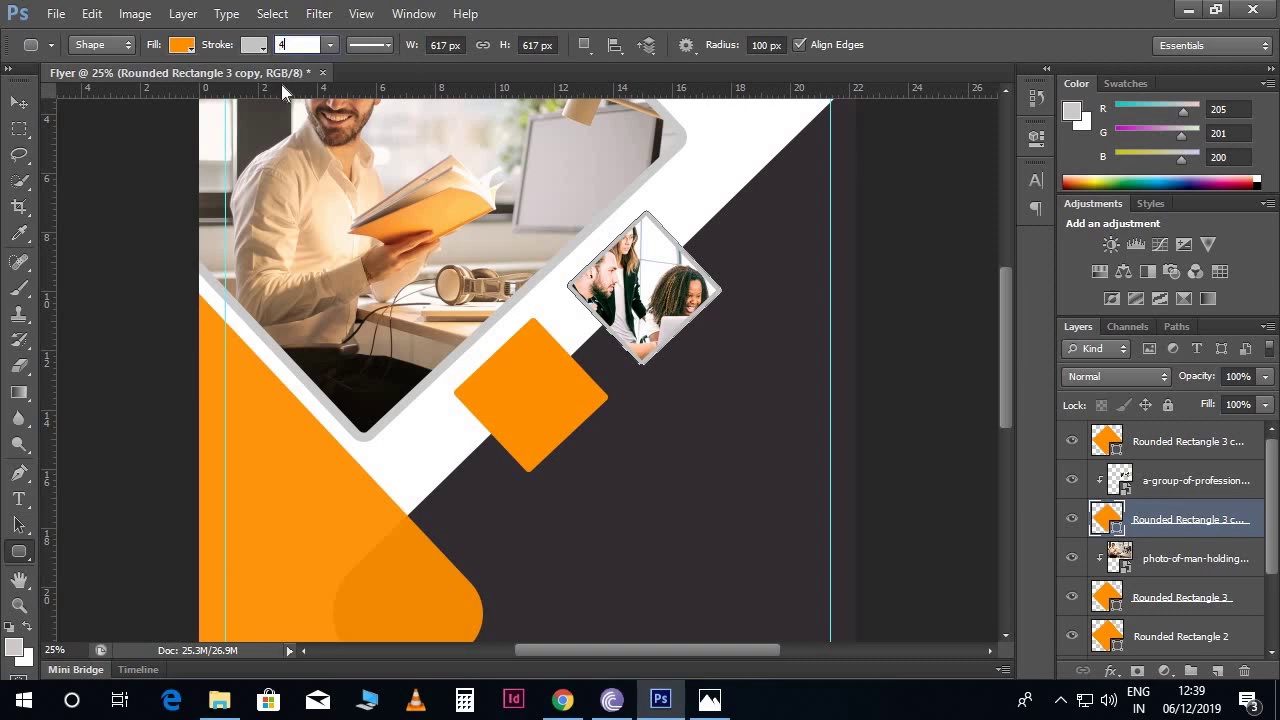
pyautogui.click(19, 102)
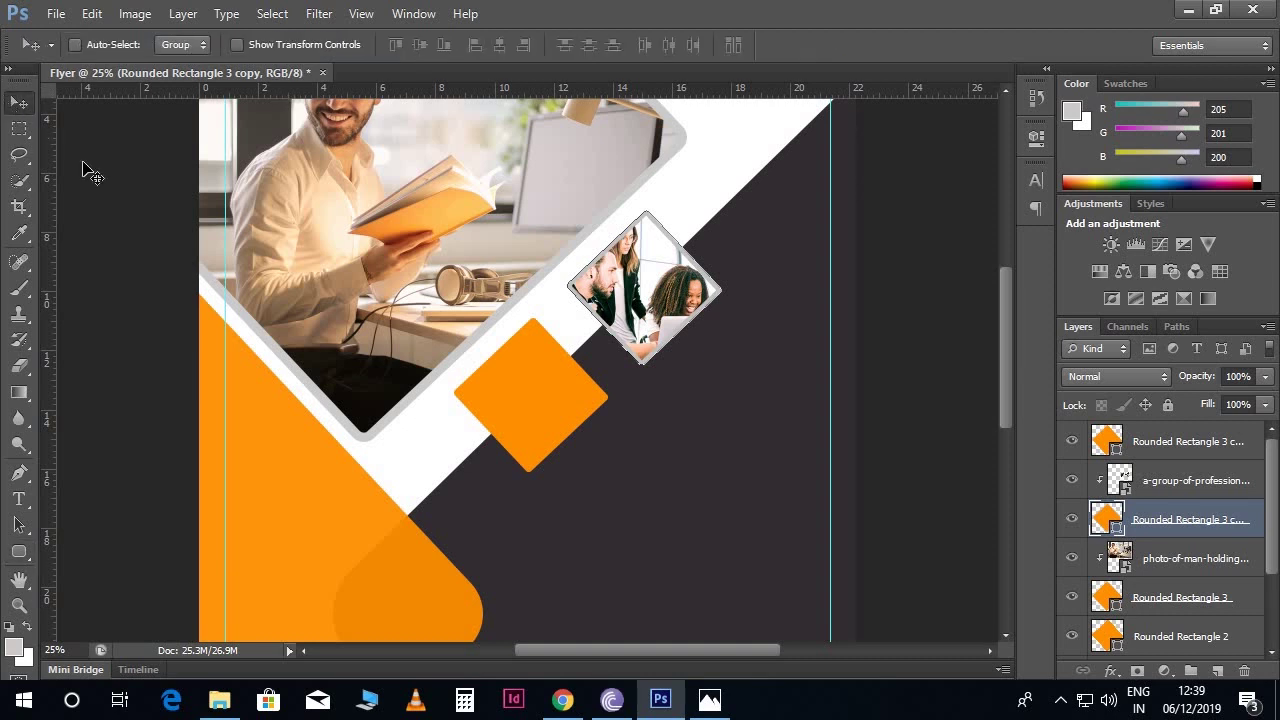
pyautogui.rightClick(557, 391)
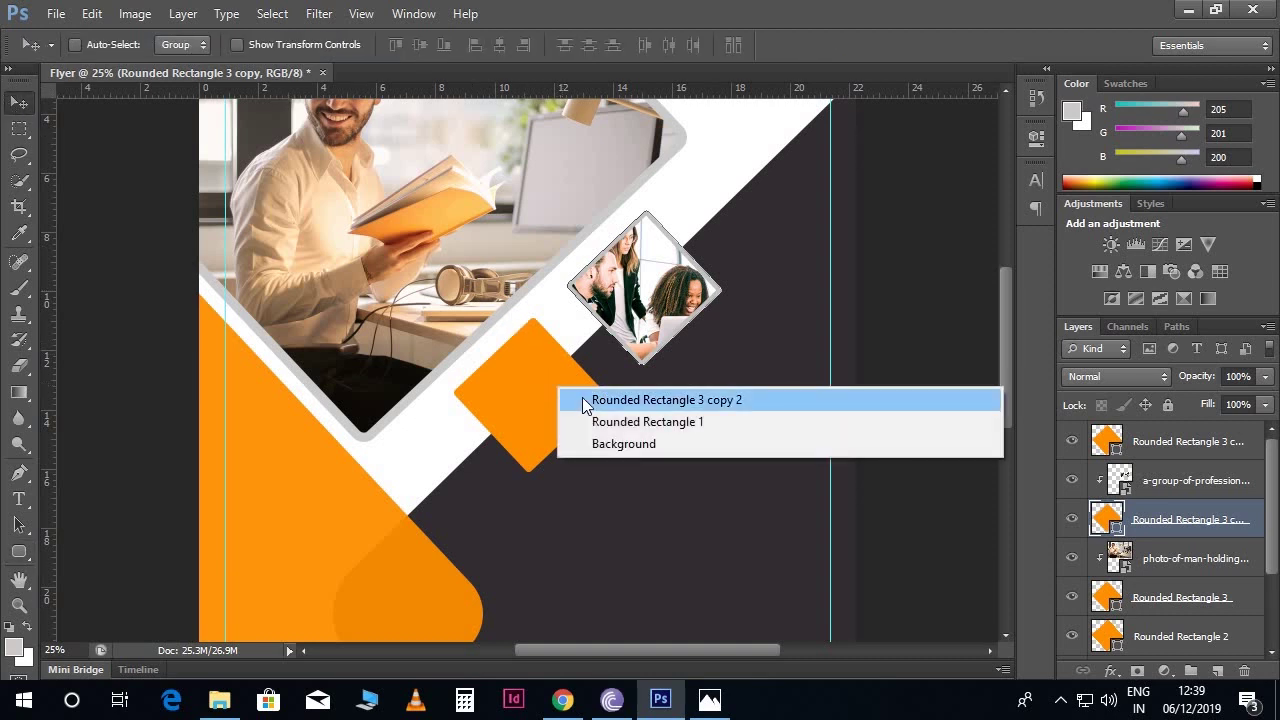
# - Place the macbook-pro photo into the flyer, scaled to about 12%
pyautogui.click(585, 400)
pyautogui.click(56, 13)
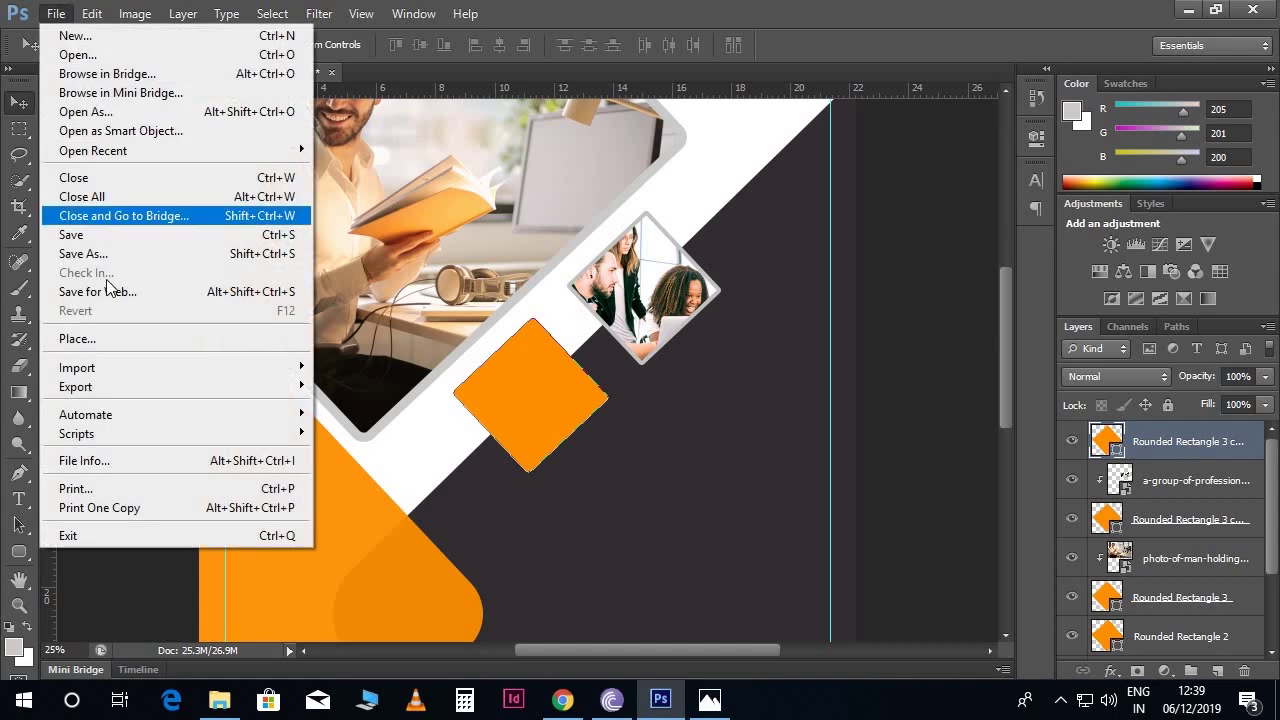
pyautogui.click(100, 338)
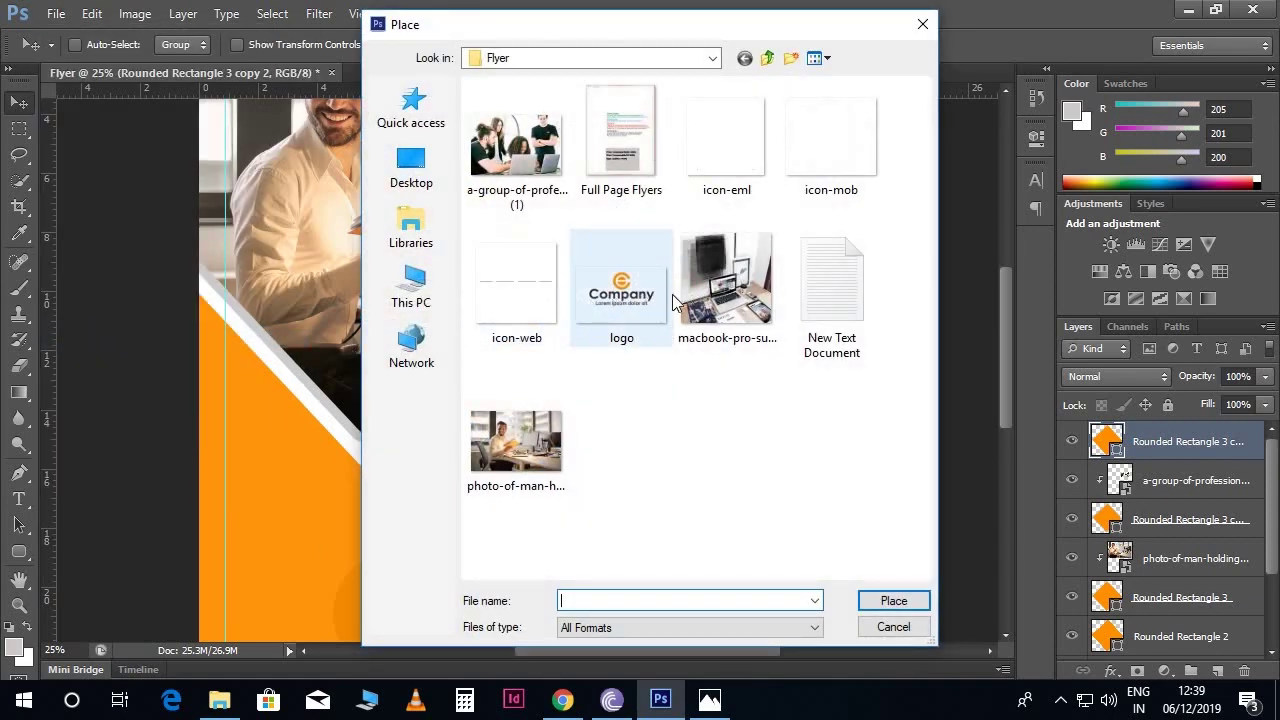
pyautogui.click(702, 288)
pyautogui.doubleClick(702, 288)
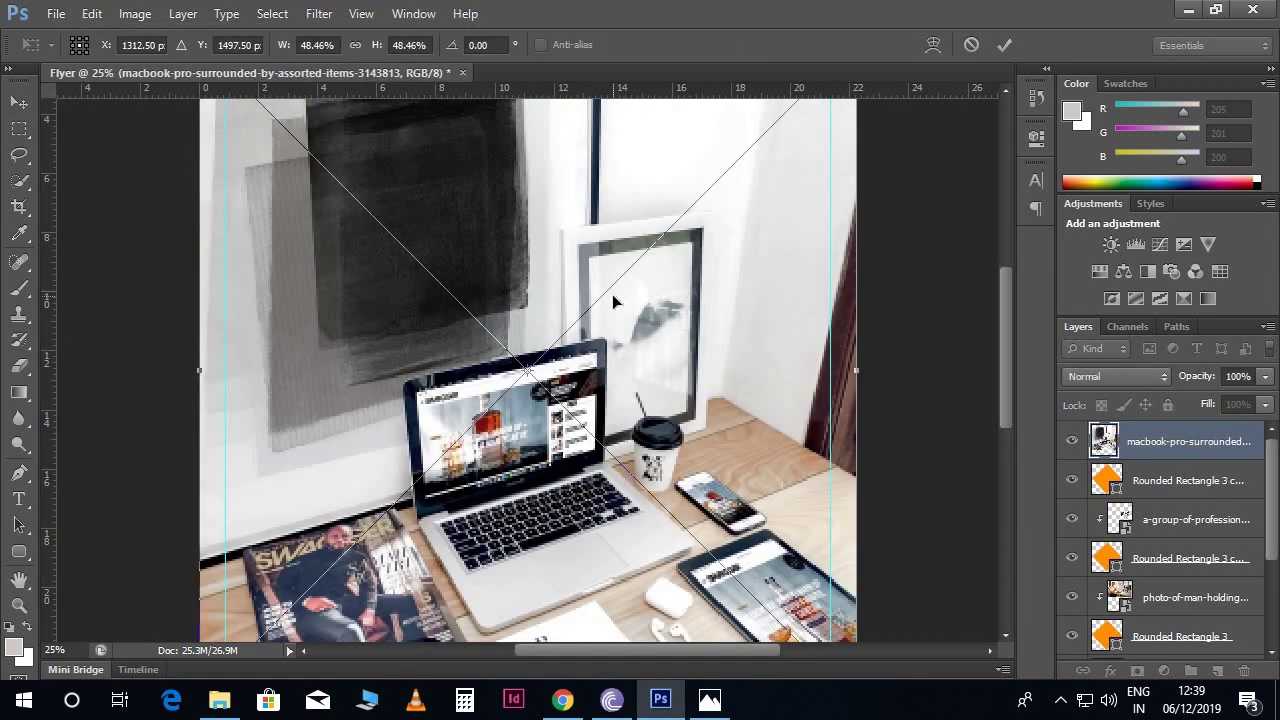
pyautogui.hotkey('ctrl', '-')
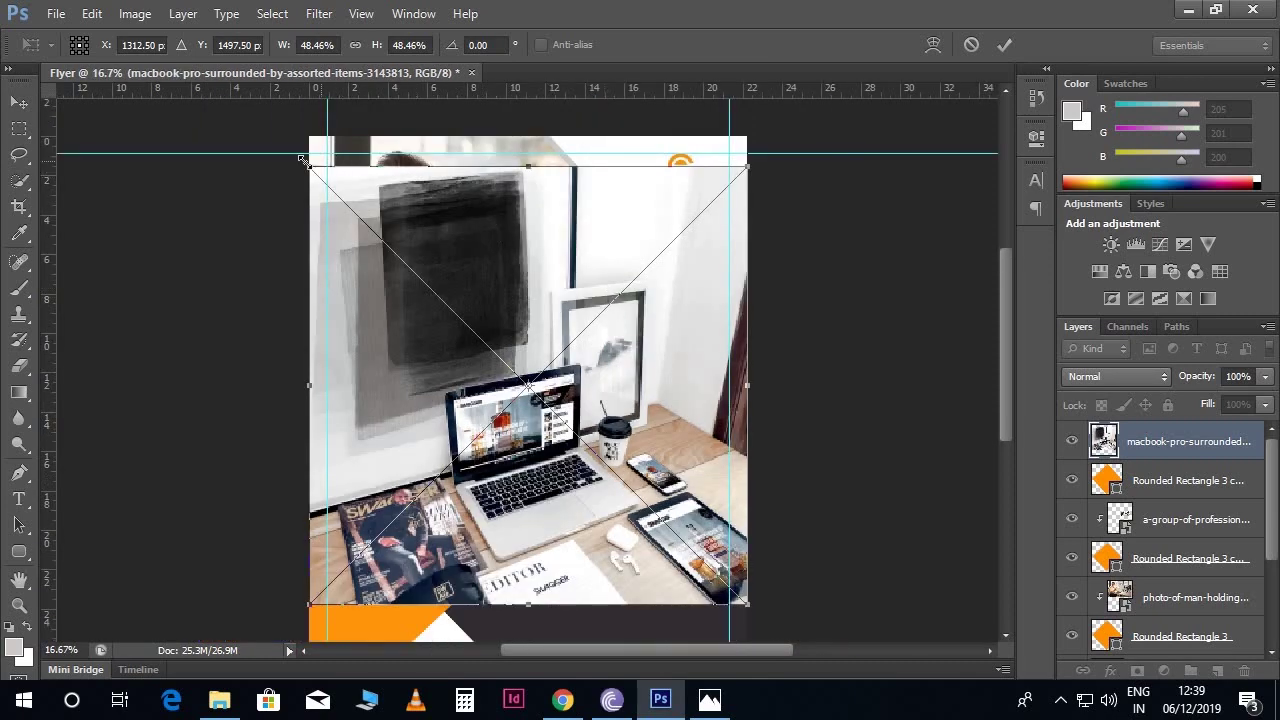
pyautogui.moveTo(300, 163); pyautogui.dragTo(434, 367)
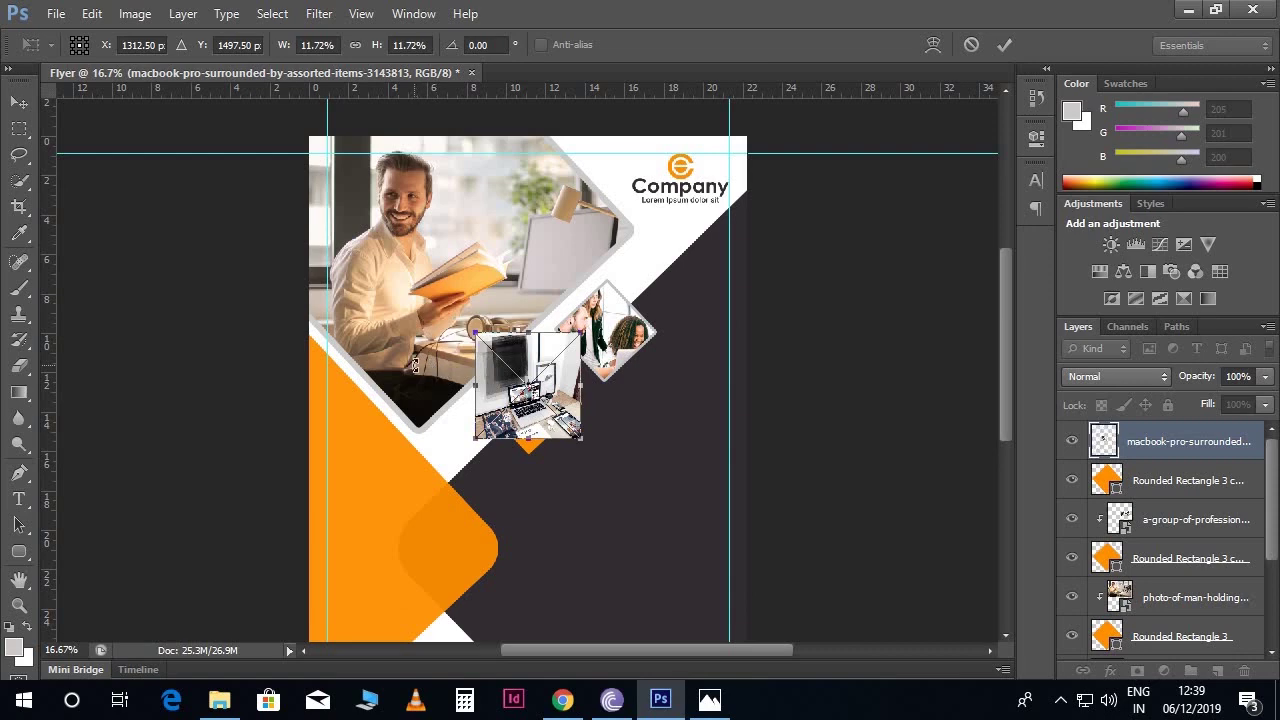
pyautogui.press('Return')
# - Clip the laptop photo into the Rounded Rectangle 3 copy 2 diamond
pyautogui.hotkey('ctrl', '+')
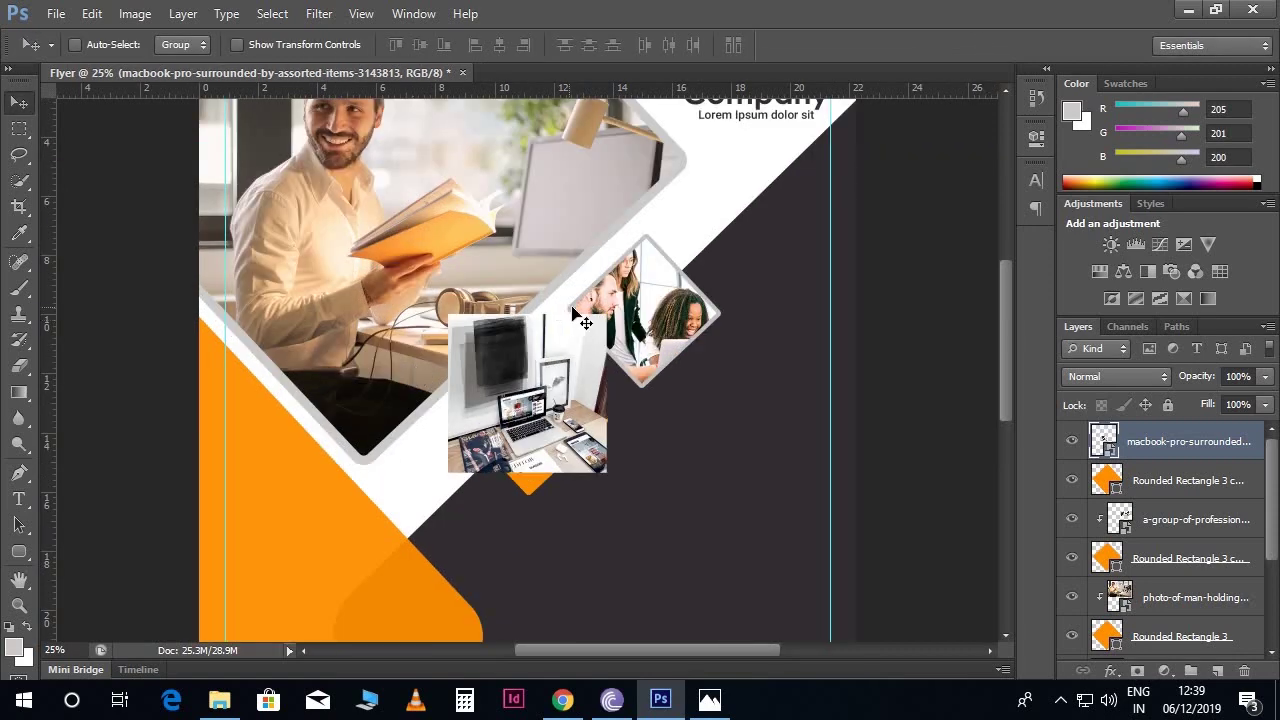
pyautogui.scroll(-1, 585, 322)
pyautogui.moveTo(585, 322); pyautogui.dragTo(587, 348)
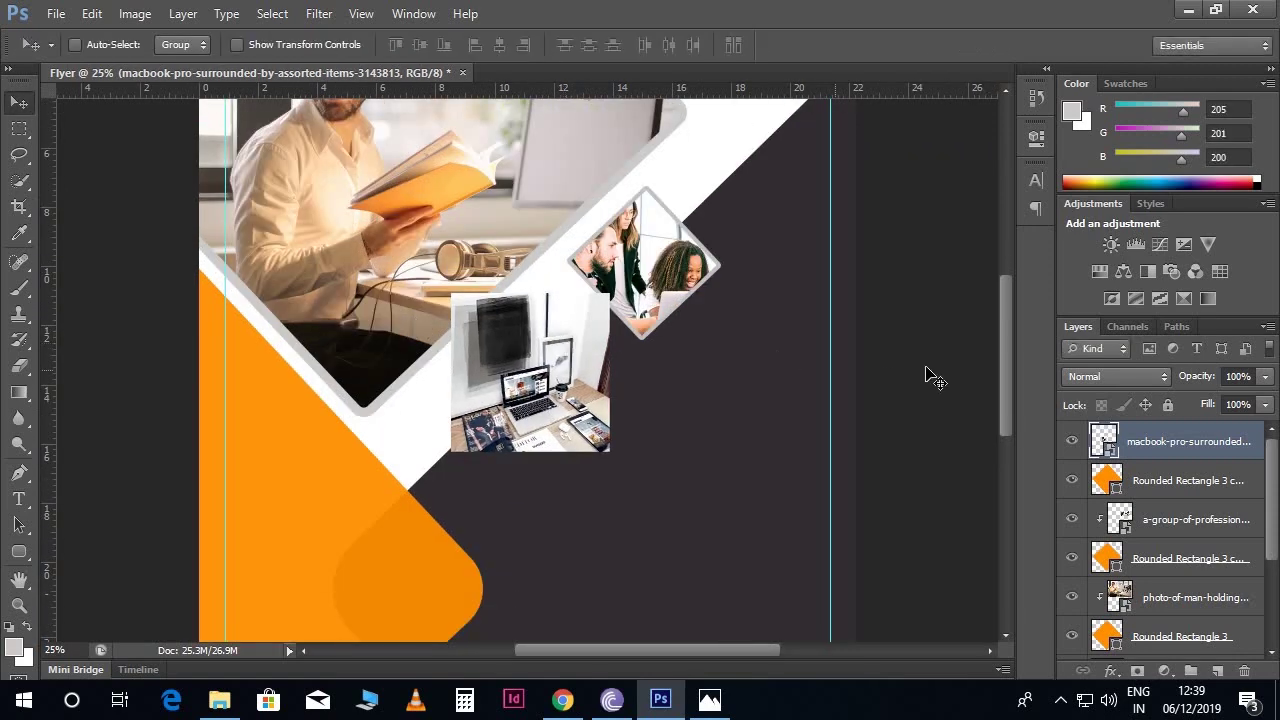
pyautogui.rightClick(1197, 443)
pyautogui.click(1016, 348)
# - Enlarge and reposition the laptop photo to fill its diamond frame
pyautogui.rightClick(512, 352)
pyautogui.click(523, 361)
pyautogui.moveTo(523, 361); pyautogui.dragTo(541, 355)
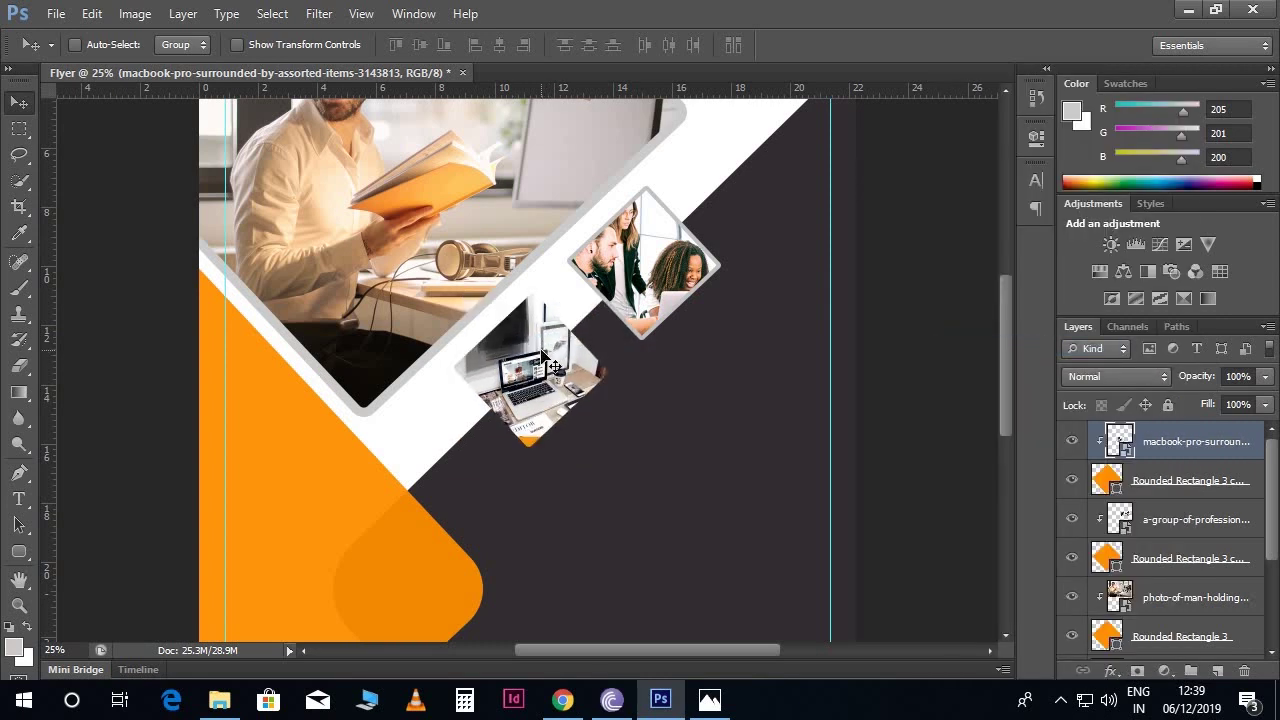
pyautogui.hotkey('ctrl', 't')
pyautogui.moveTo(611, 443); pyautogui.dragTo(640, 466)
pyautogui.moveTo(580, 415); pyautogui.dragTo(555, 398)
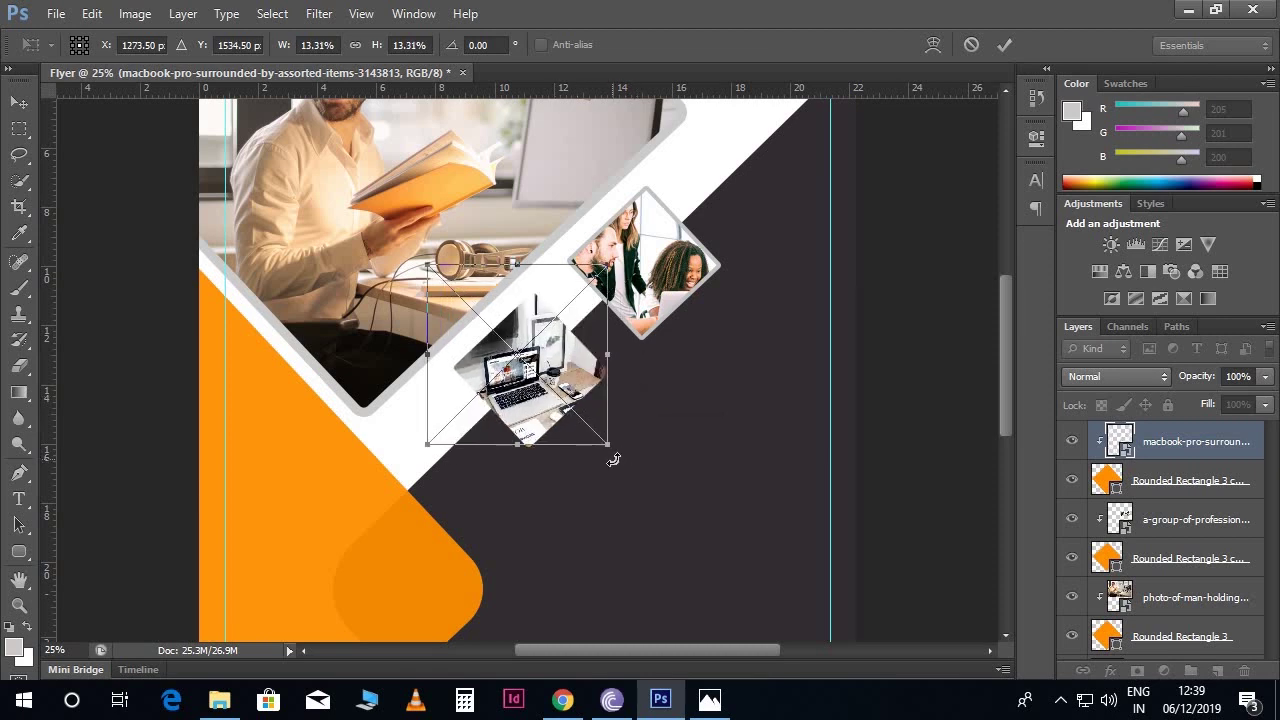
pyautogui.moveTo(612, 451); pyautogui.dragTo(614, 457)
pyautogui.press('Return')
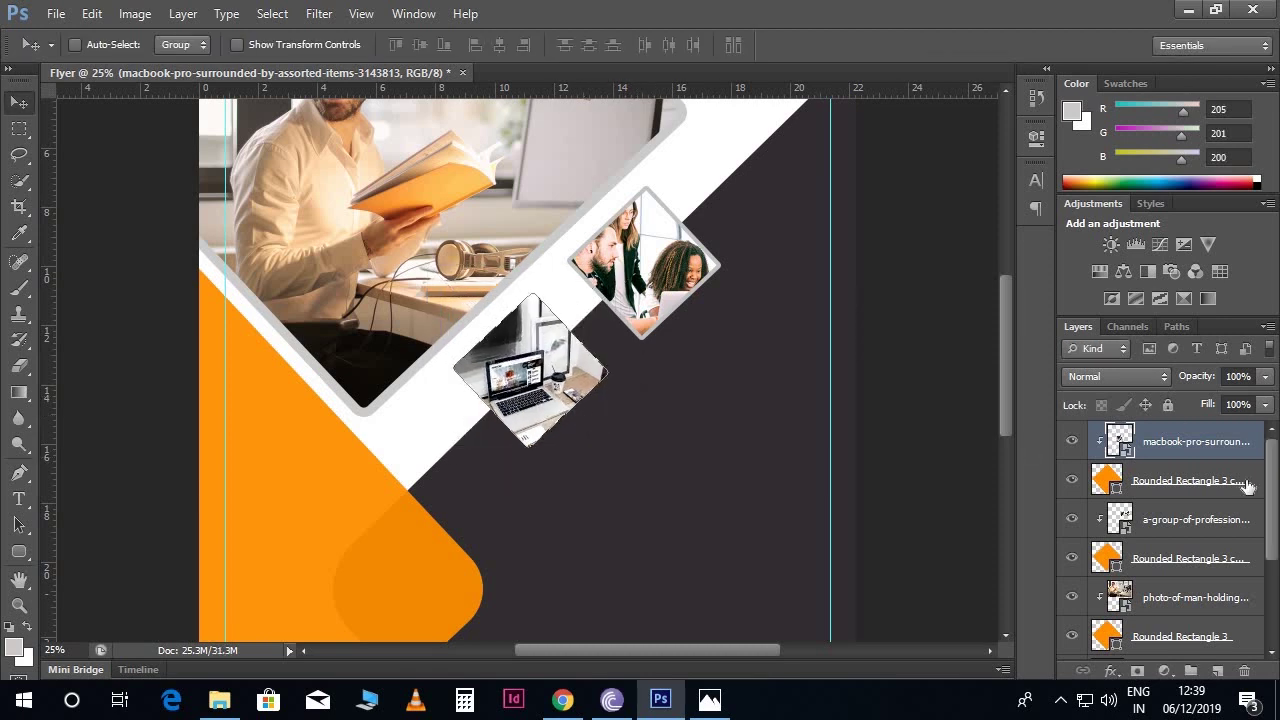
# - Give the laptop diamond a light grey 4 pt outline
pyautogui.click(1243, 484)
pyautogui.press('u')
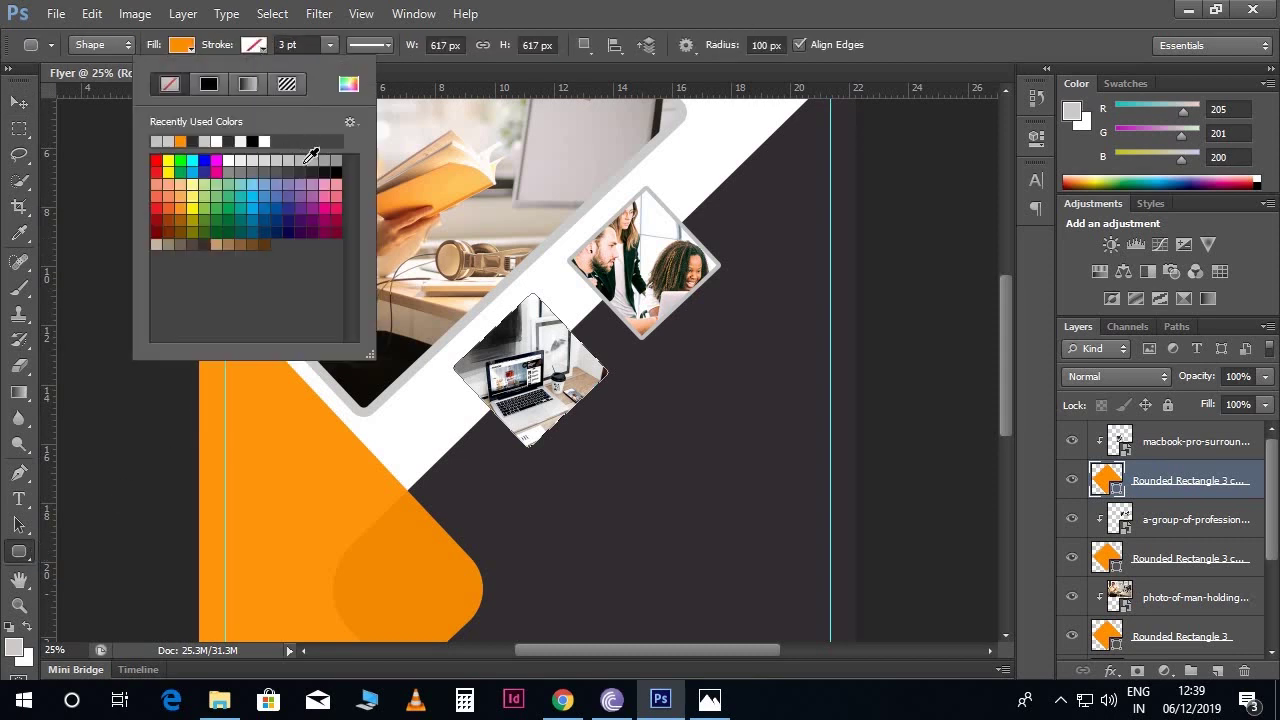
pyautogui.click(299, 161)
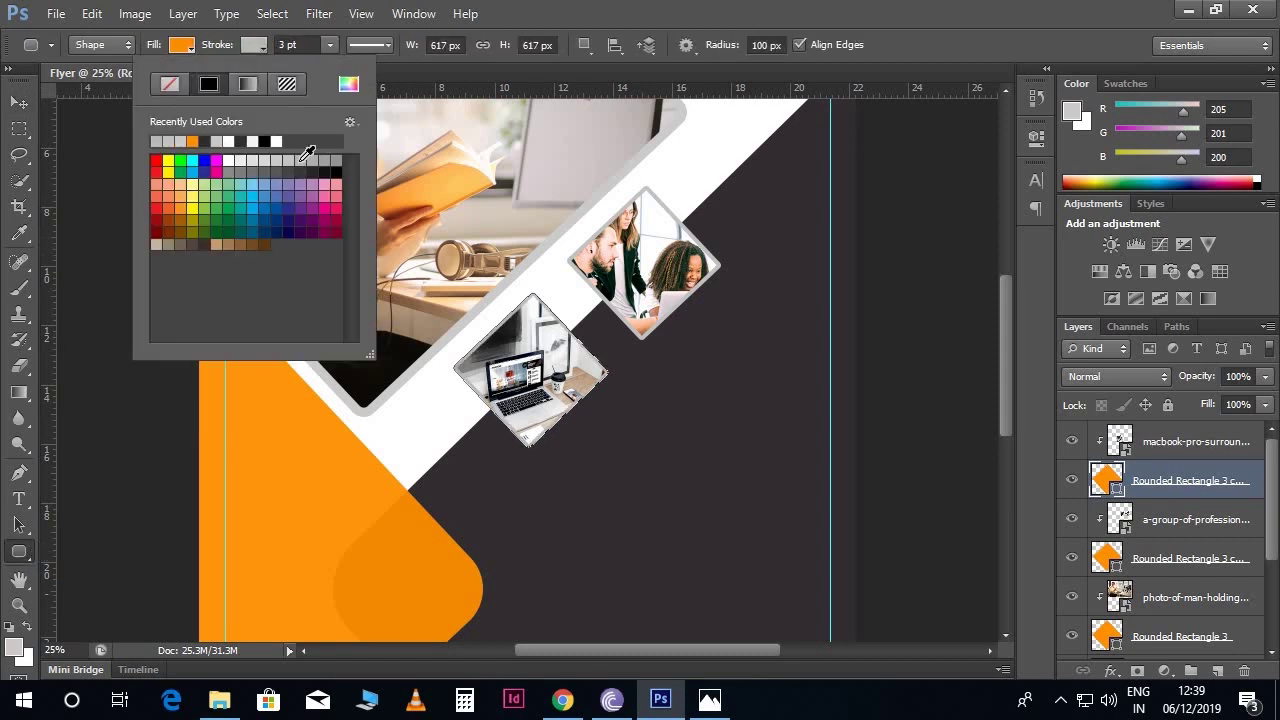
pyautogui.click(295, 44)
pyautogui.write('4')
pyautogui.press('Return')
pyautogui.click(19, 103)
# - Open the flyer copy text file and select the line 'Providing great Business Solution'
pyautogui.hotkey('ctrl', '-')
pyautogui.scroll(-1, 752, 420)
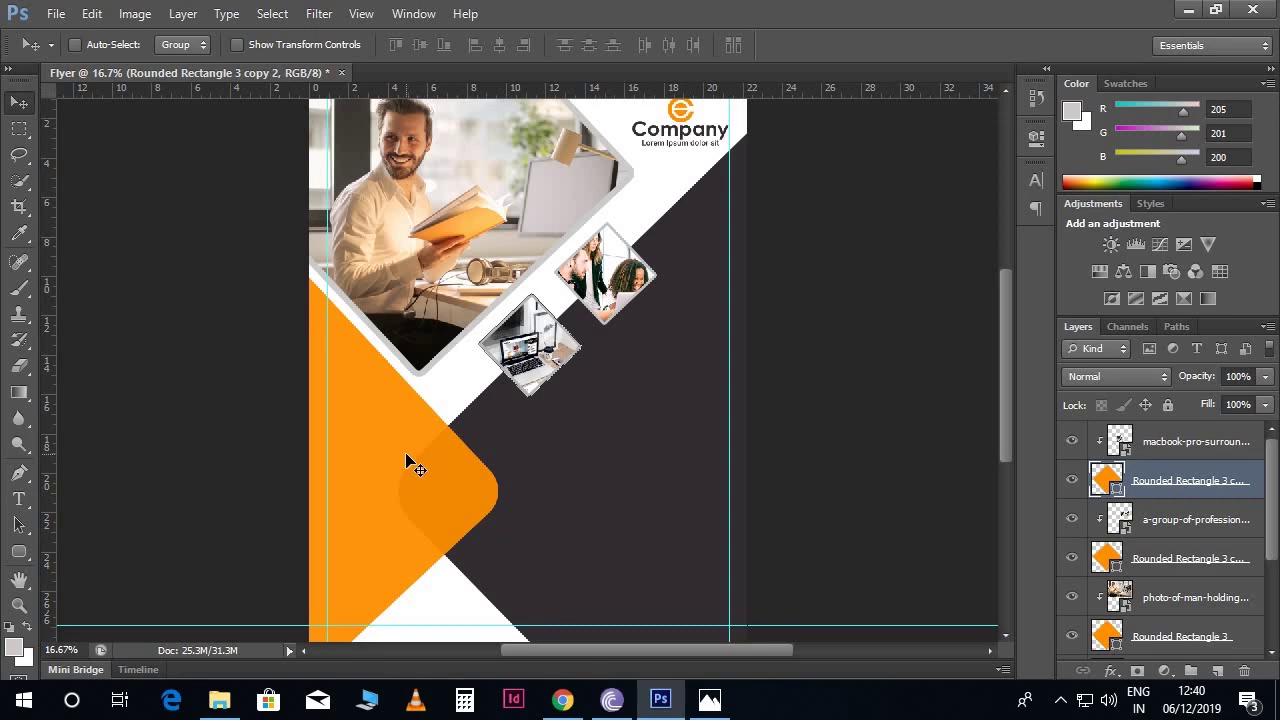
pyautogui.click(219, 699)
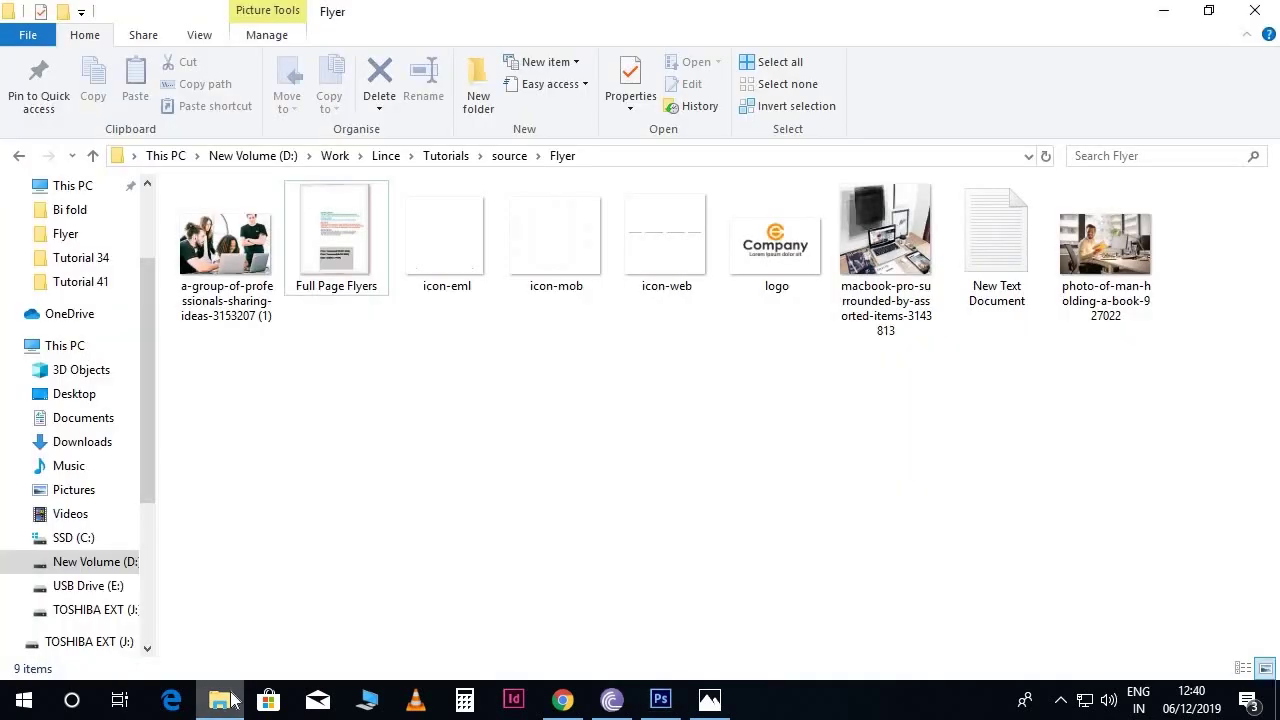
pyautogui.doubleClick(1018, 224)
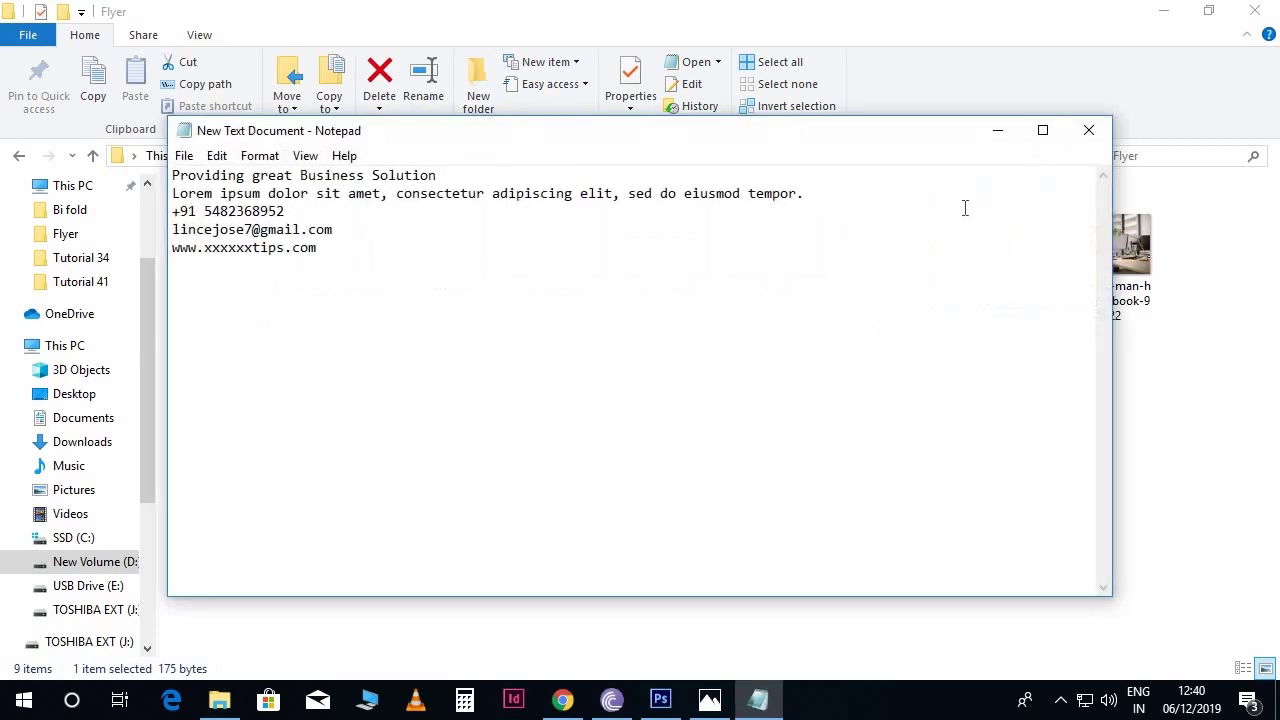
pyautogui.moveTo(464, 176); pyautogui.dragTo(166, 176)
pyautogui.hotkey('ctrl', 'c')
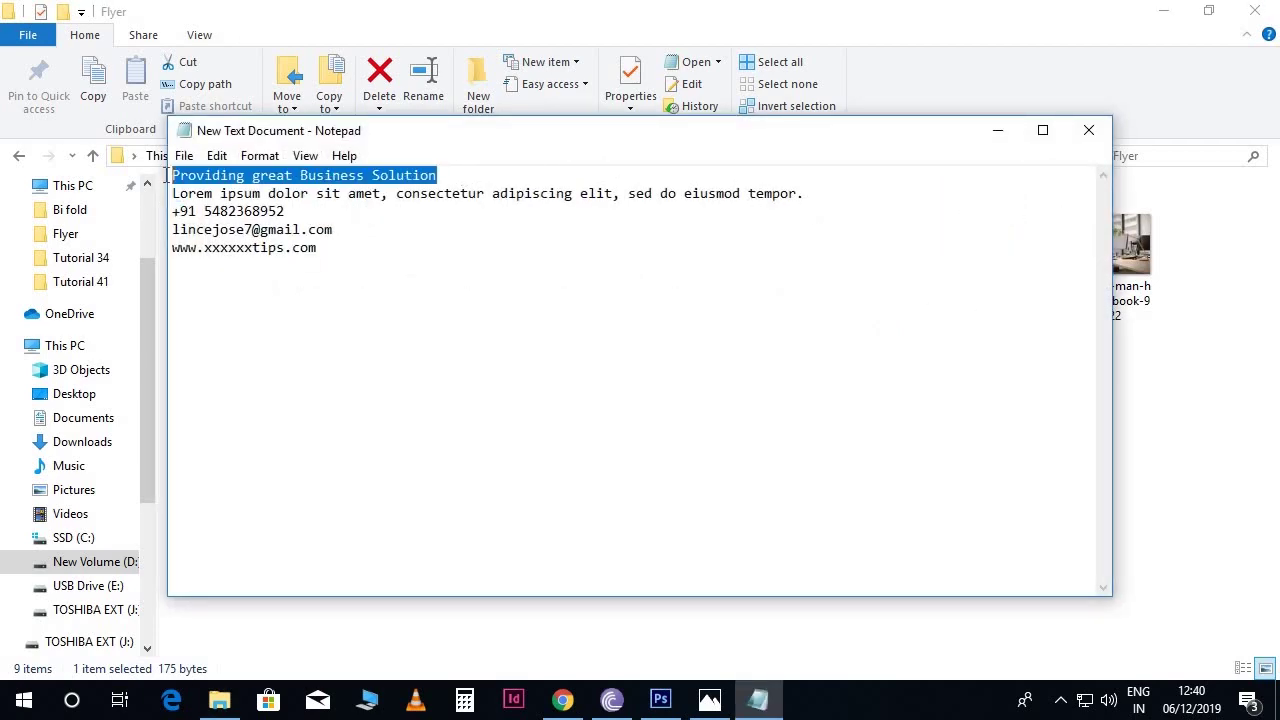
pyautogui.click(660, 699)
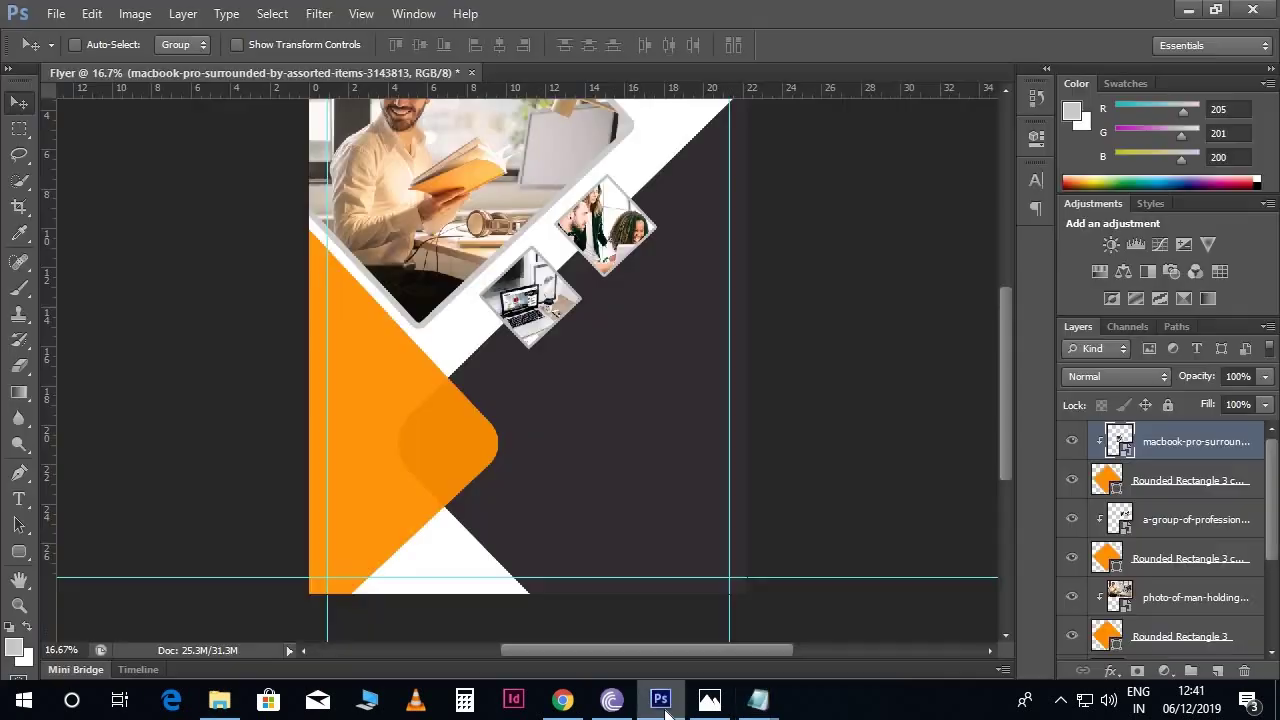
# - Paste the headline into a text box on the orange shape, in white Roboto Bold 32 pt
pyautogui.click(20, 500)
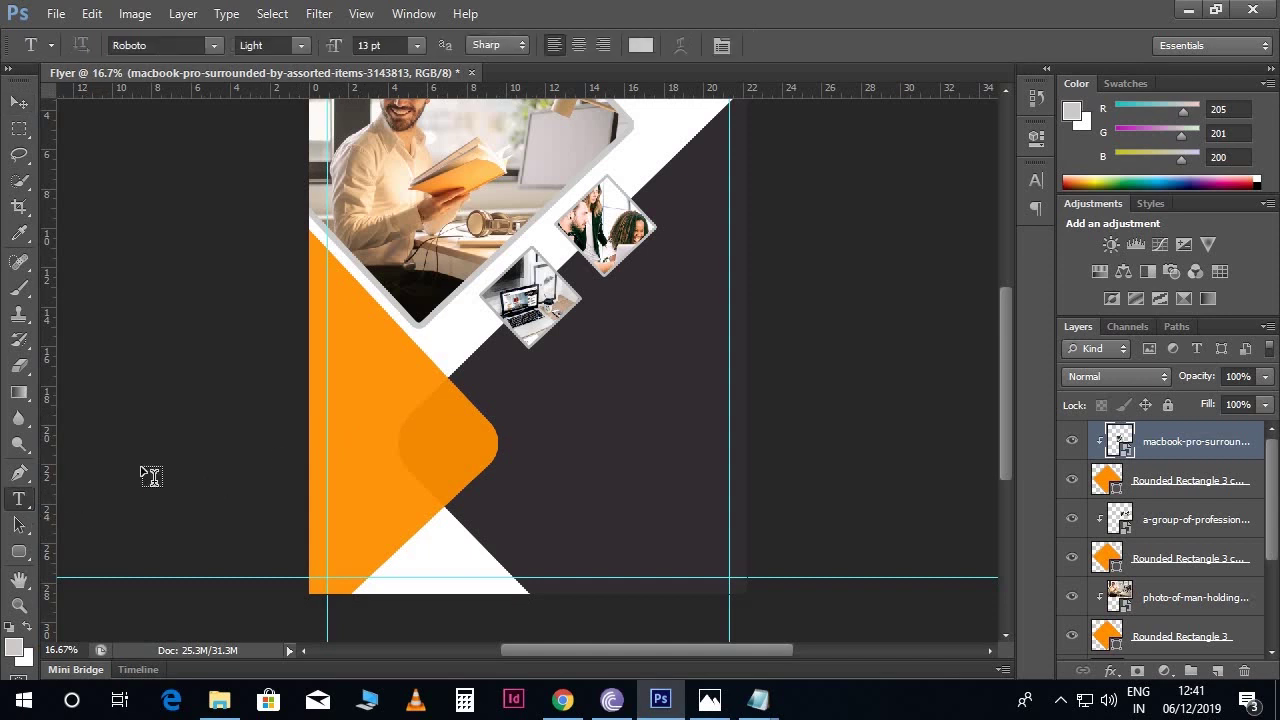
pyautogui.moveTo(329, 390); pyautogui.dragTo(461, 476)
pyautogui.hotkey('ctrl', 'v')
pyautogui.hotkey('ctrl', 'a')
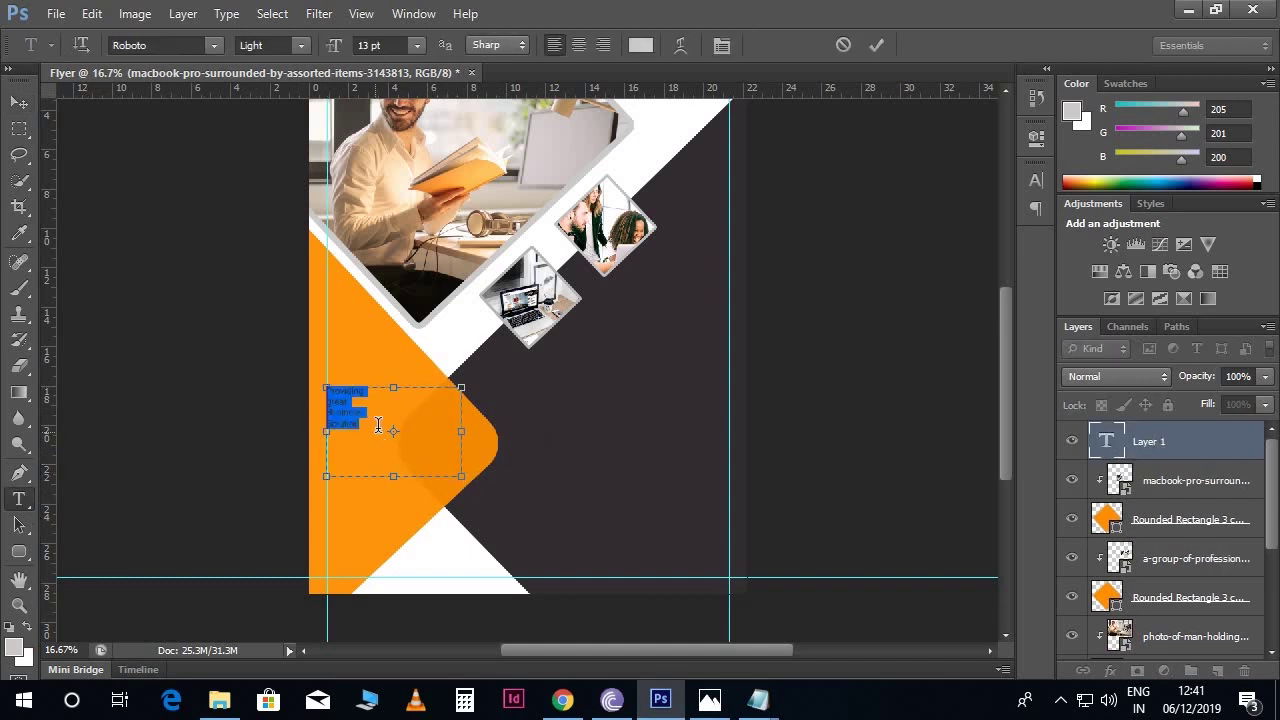
pyautogui.click(307, 40)
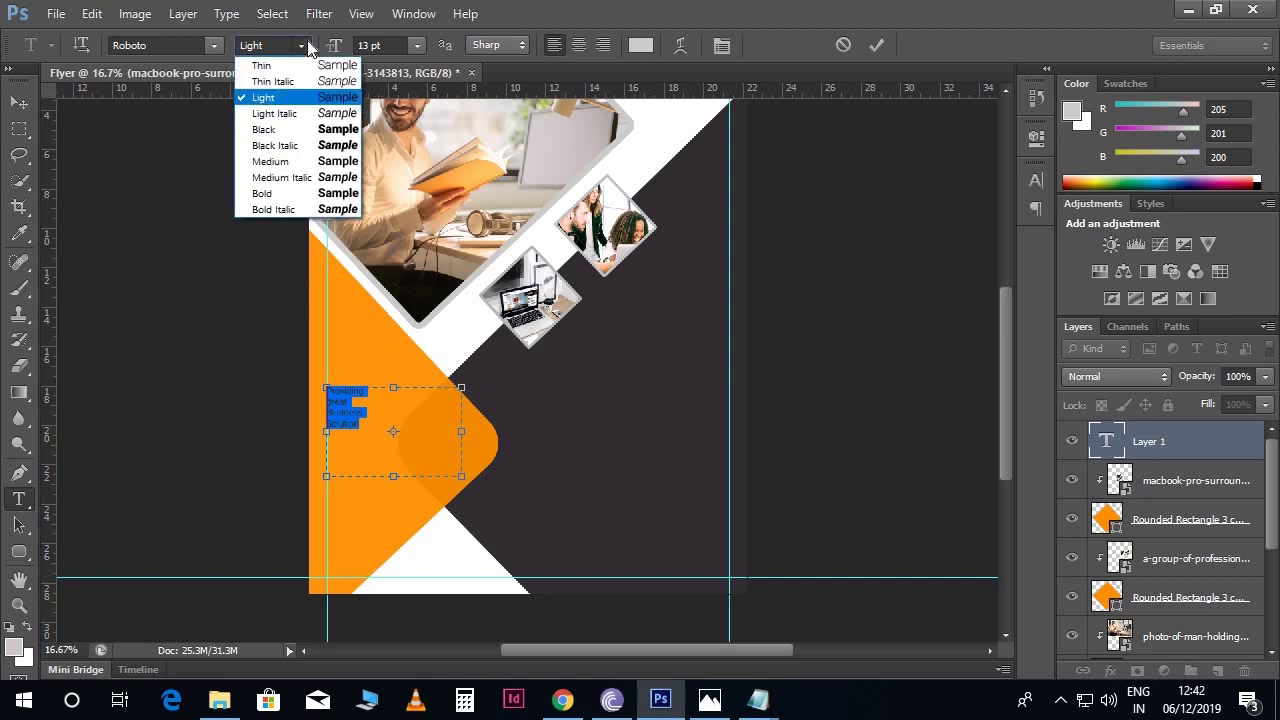
pyautogui.click(295, 193)
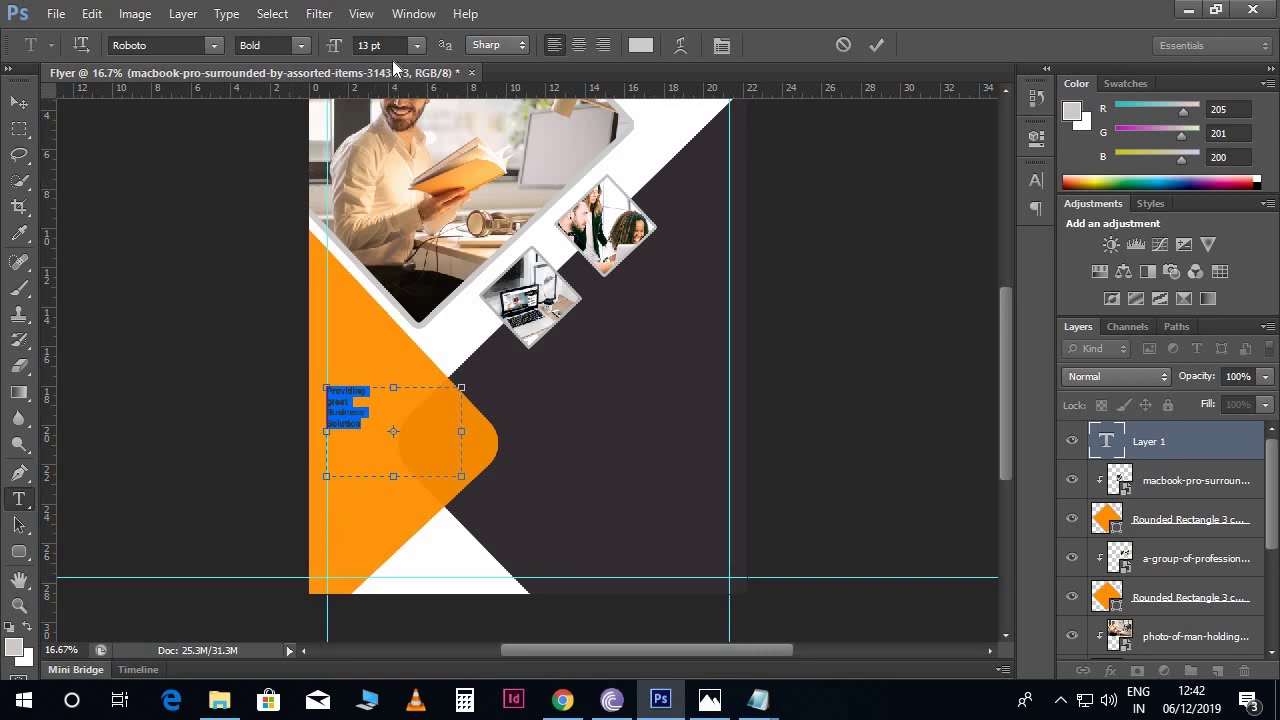
pyautogui.click(368, 46)
pyautogui.write('32')
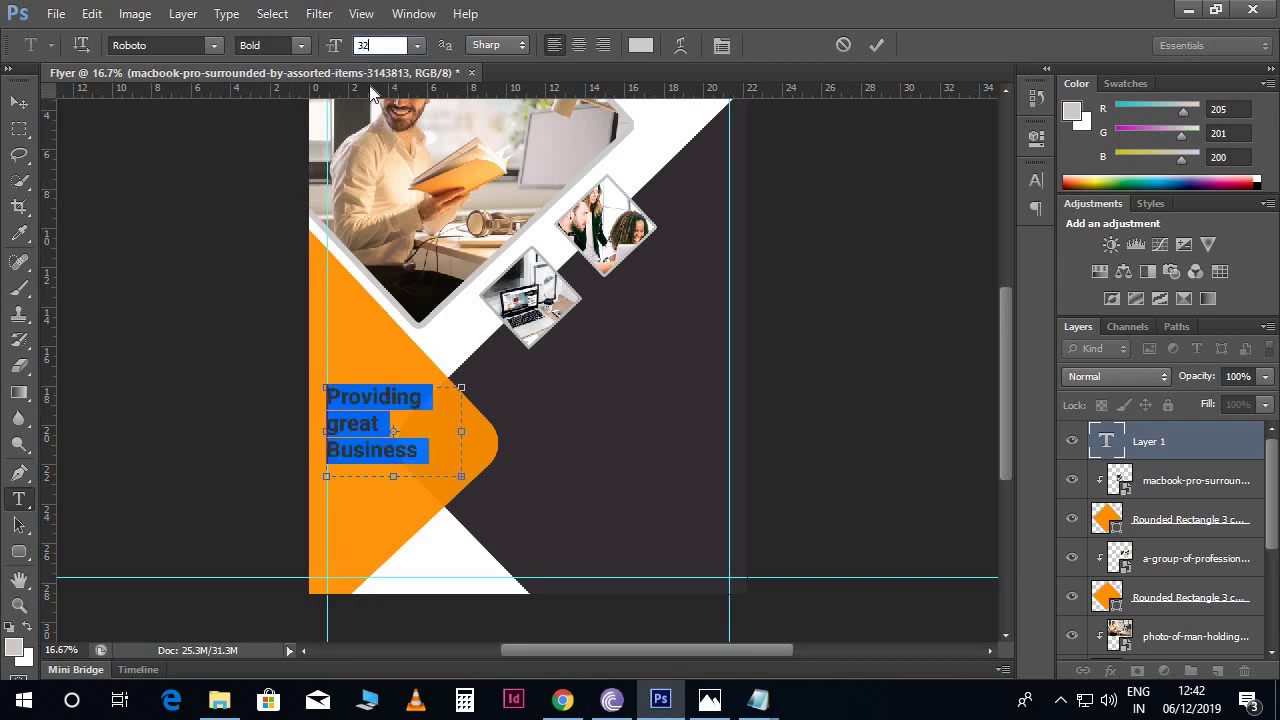
pyautogui.click(638, 47)
pyautogui.click(675, 424)
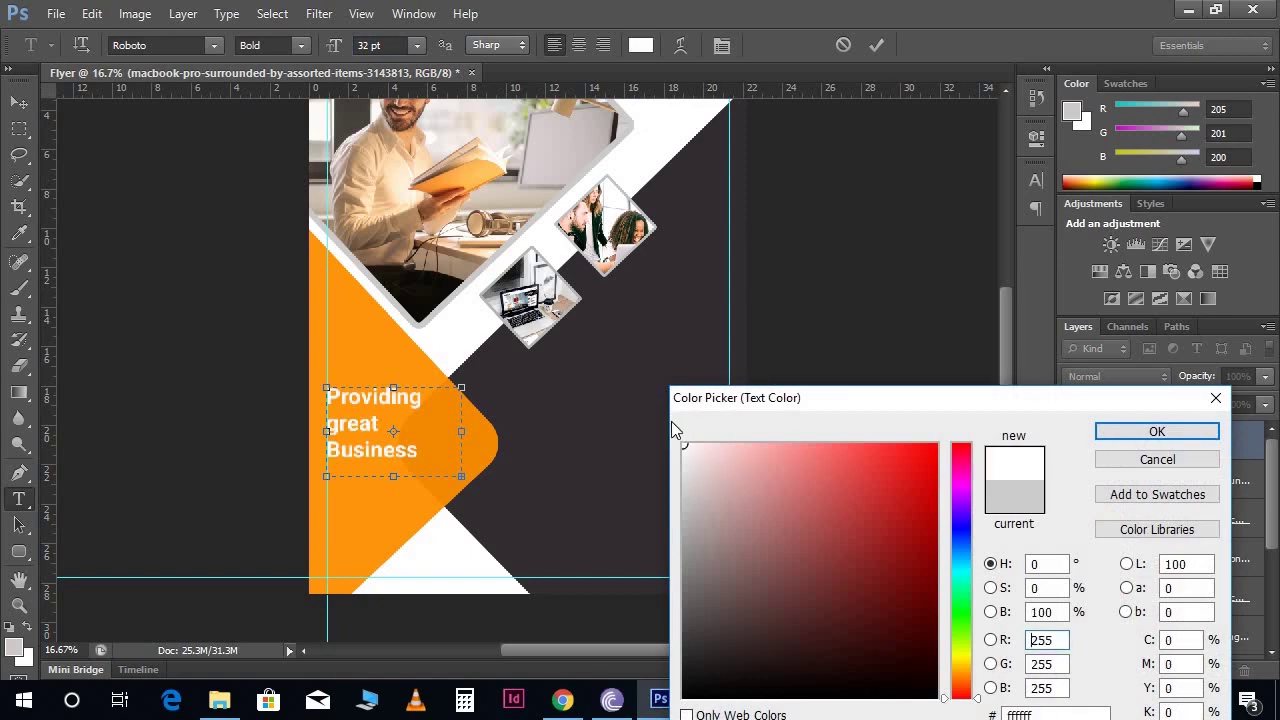
pyautogui.click(1110, 431)
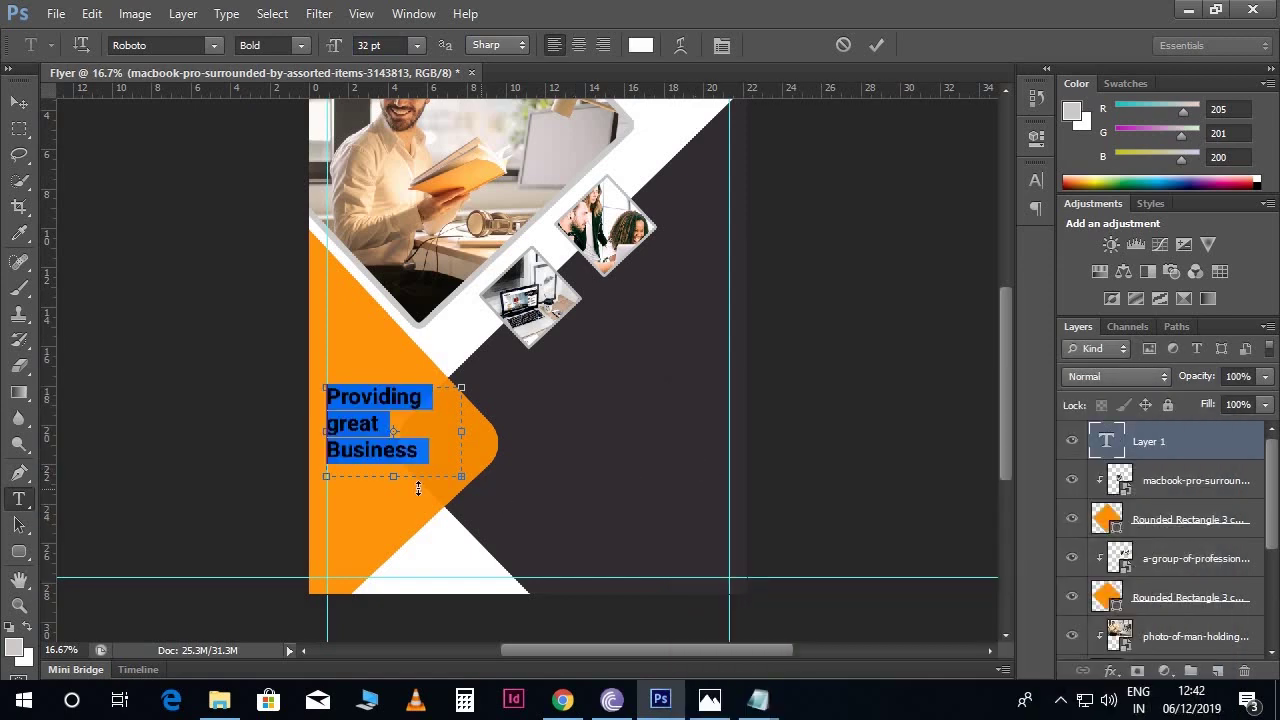
# - Enlarge the text box so SOLUTION shows, and set the headline to All Caps
pyautogui.moveTo(392, 478); pyautogui.dragTo(393, 521)
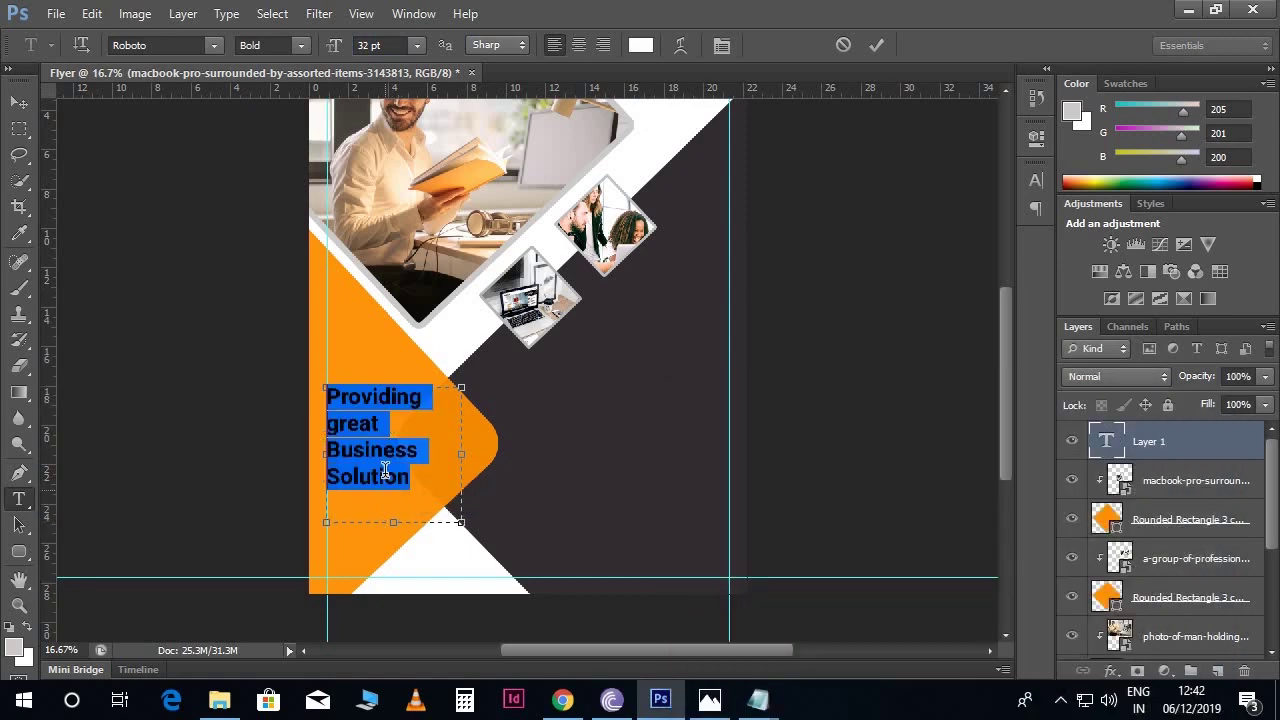
pyautogui.click(1036, 182)
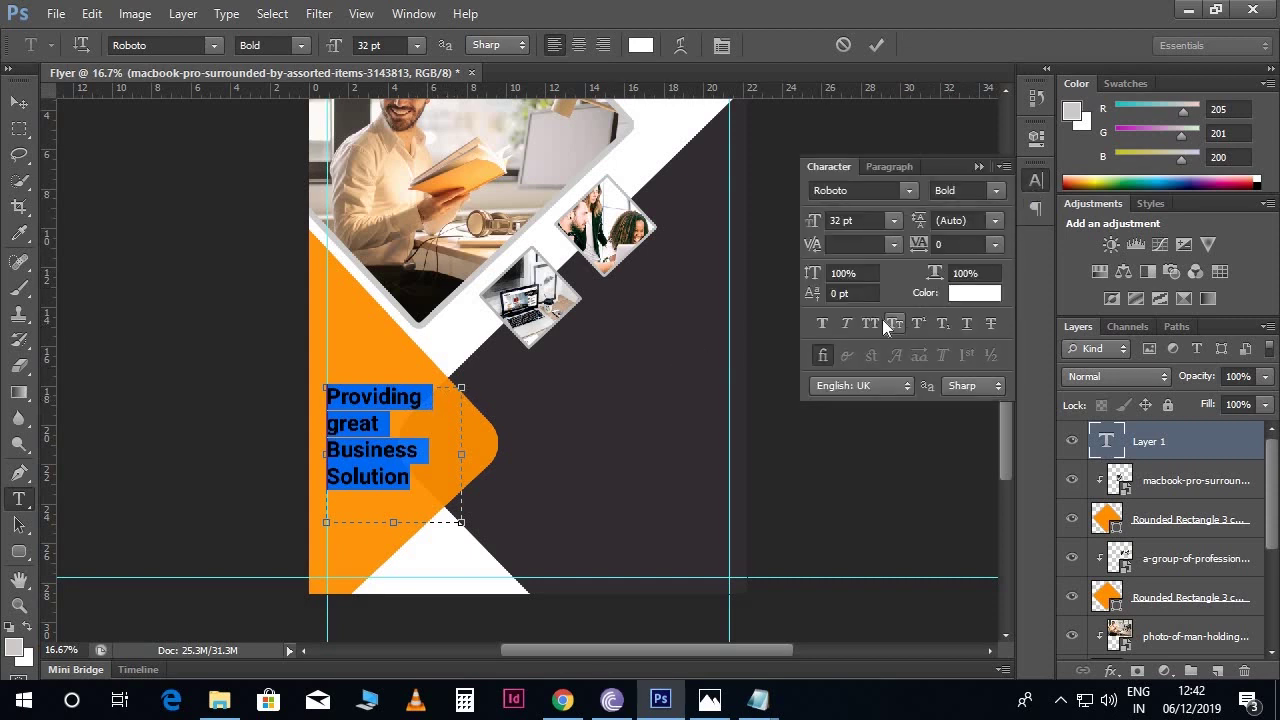
pyautogui.click(876, 320)
pyautogui.click(978, 166)
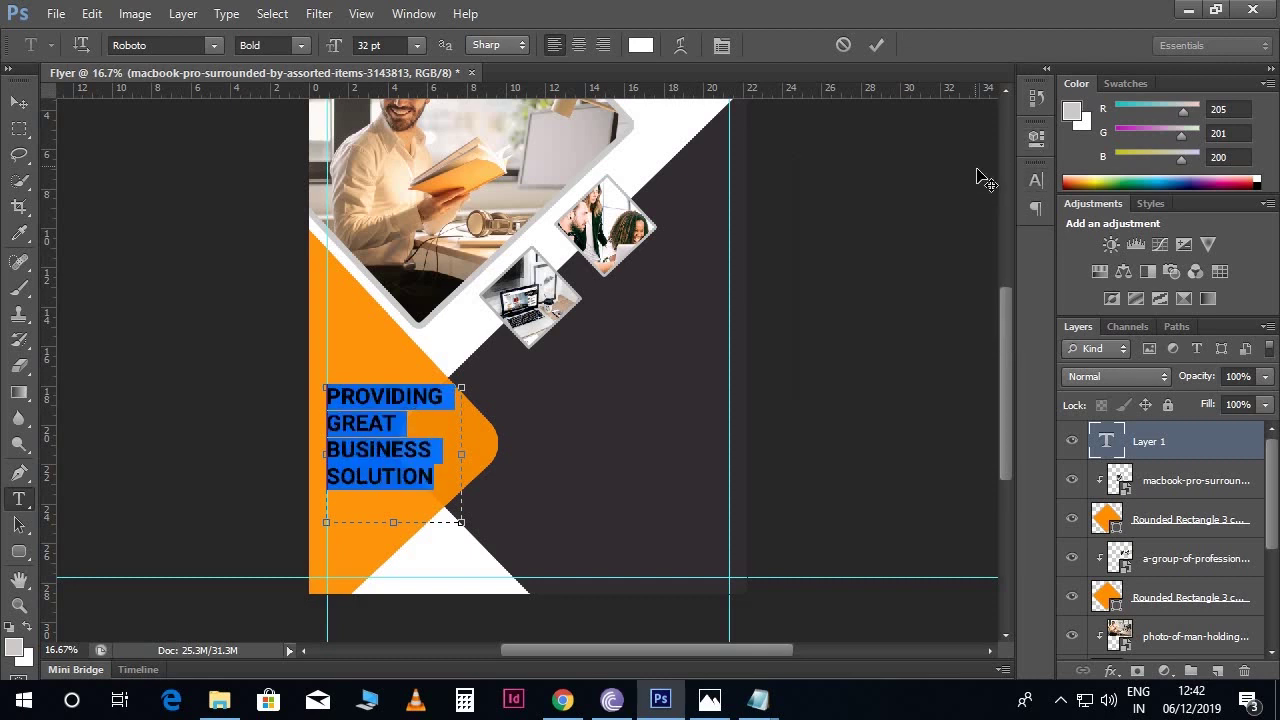
pyautogui.click(19, 102)
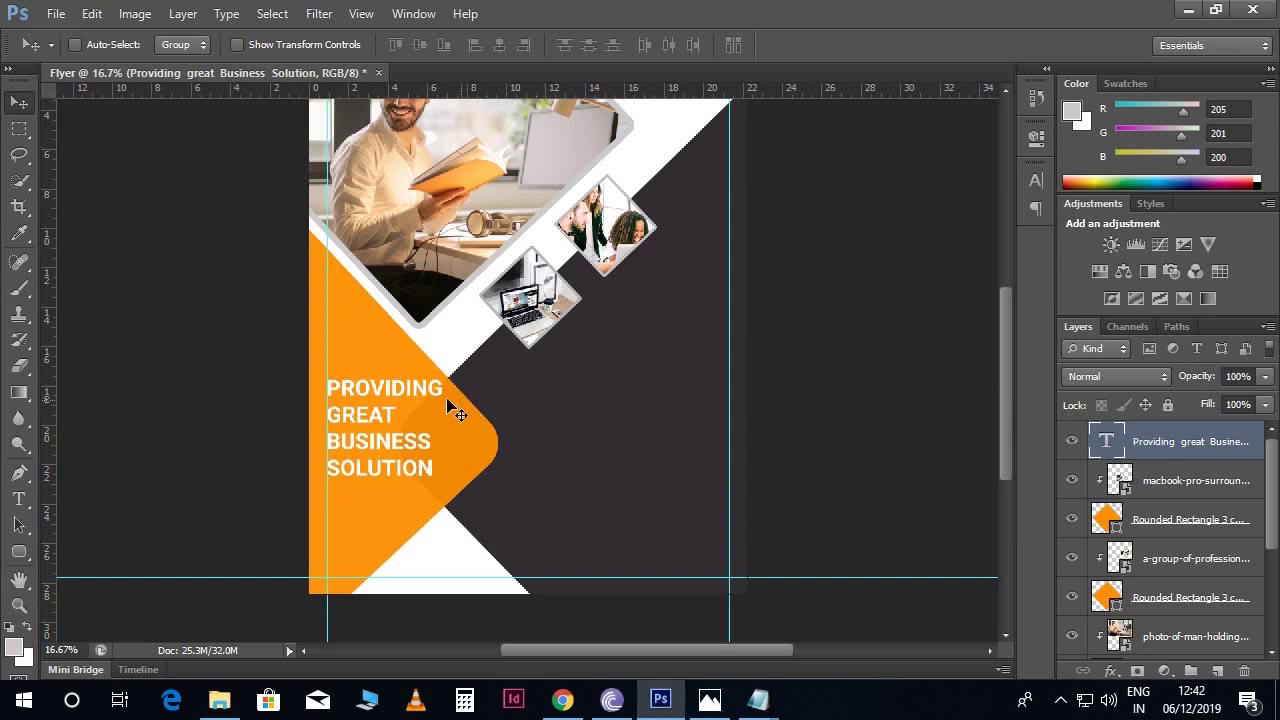
# - Adjust the headline's line spacing in the Character settings and commit the text
pyautogui.press('t')
pyautogui.click(376, 404)
pyautogui.hotkey('ctrl', 'a')
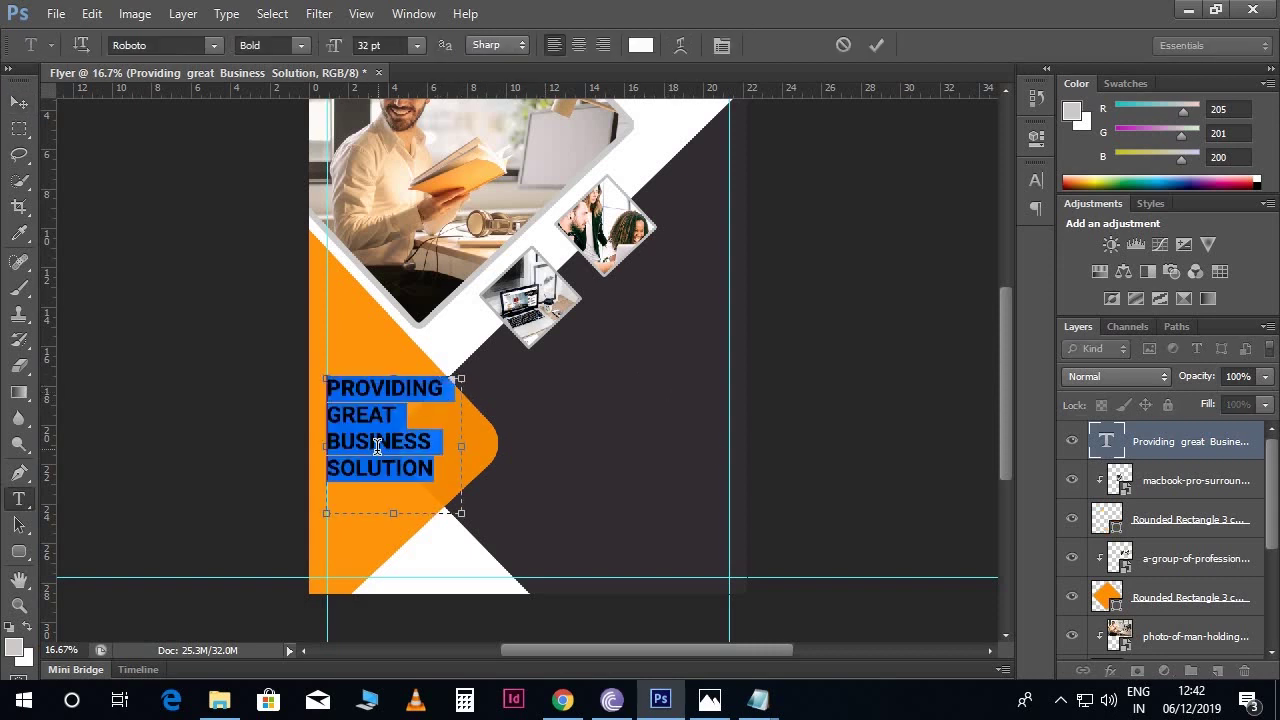
pyautogui.click(1037, 181)
pyautogui.click(955, 220)
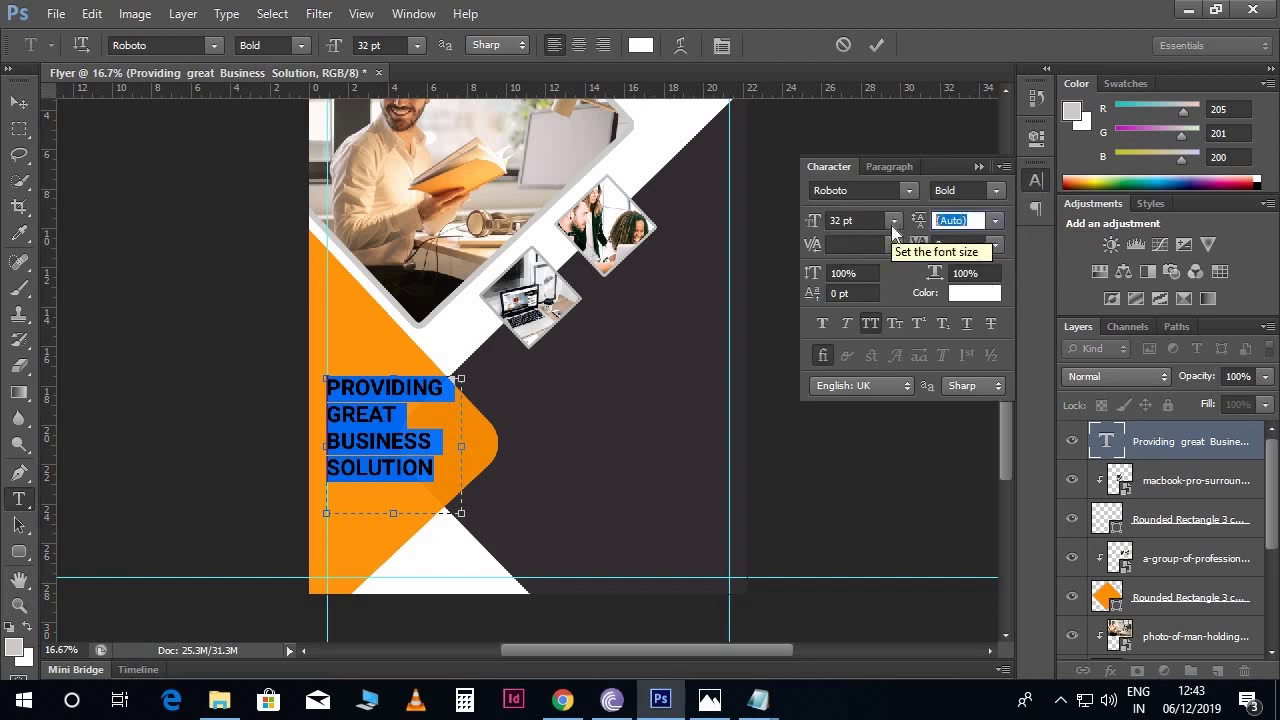
pyautogui.write('30')
pyautogui.write('32')
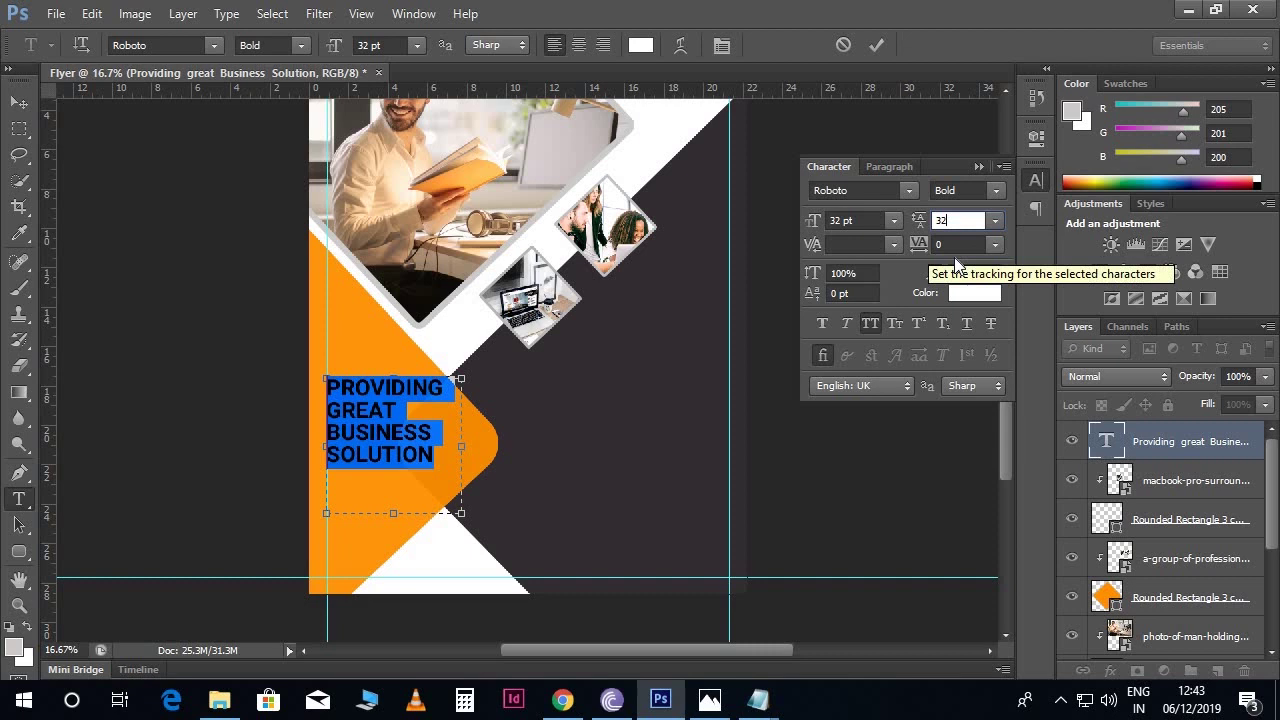
pyautogui.click(980, 168)
pyautogui.click(19, 102)
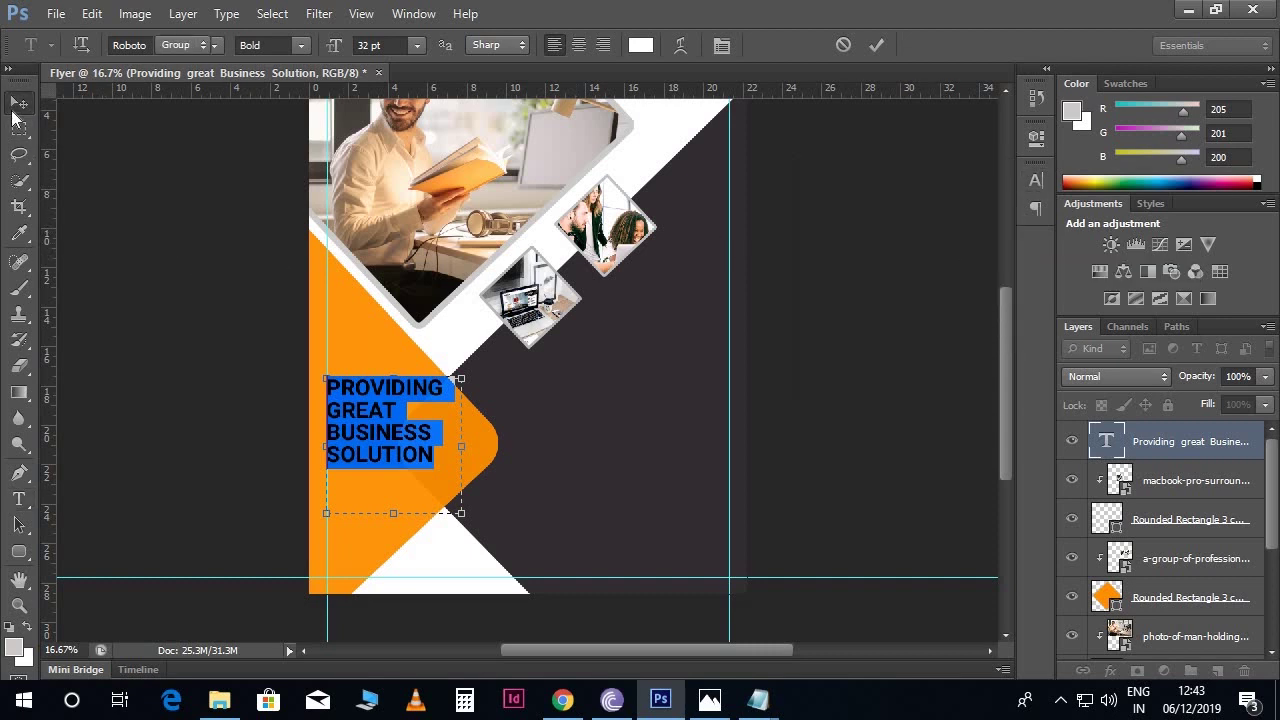
# - Select the Lorem ipsum body text line in the Notepad notes, then return to the flyer
pyautogui.hotkey('ctrl', '+')
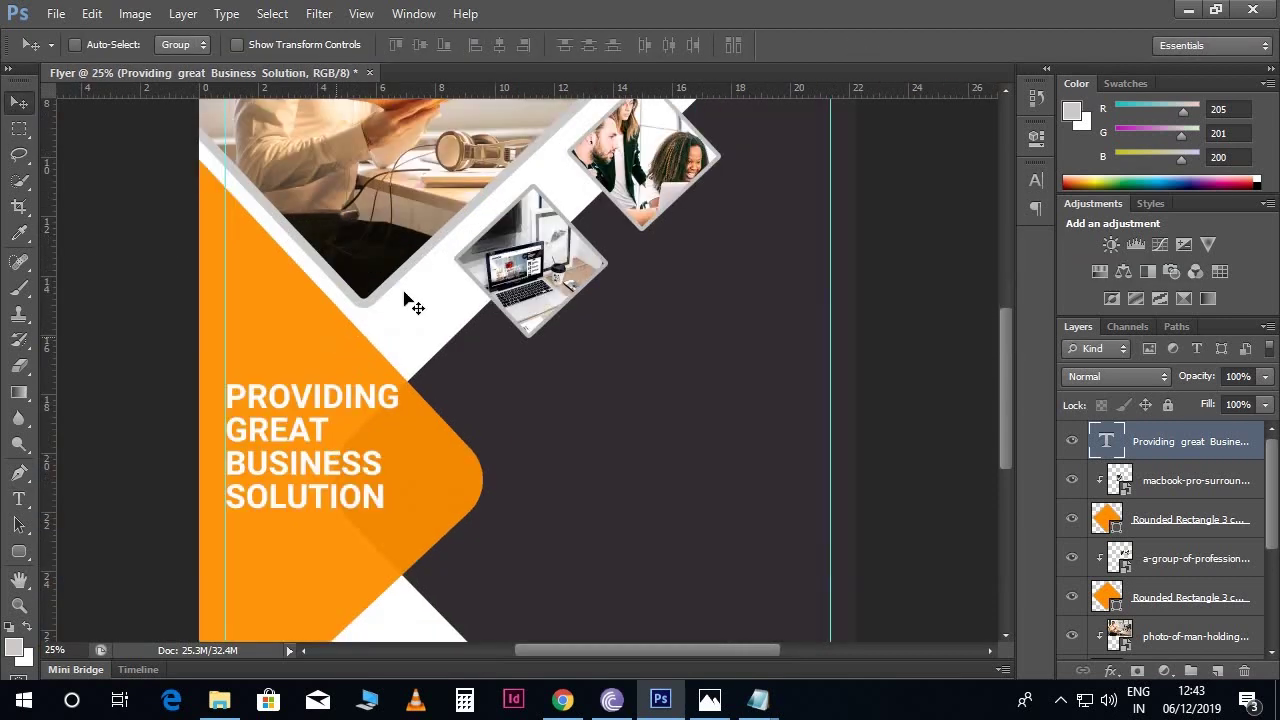
pyautogui.scroll(-3, 430, 310)
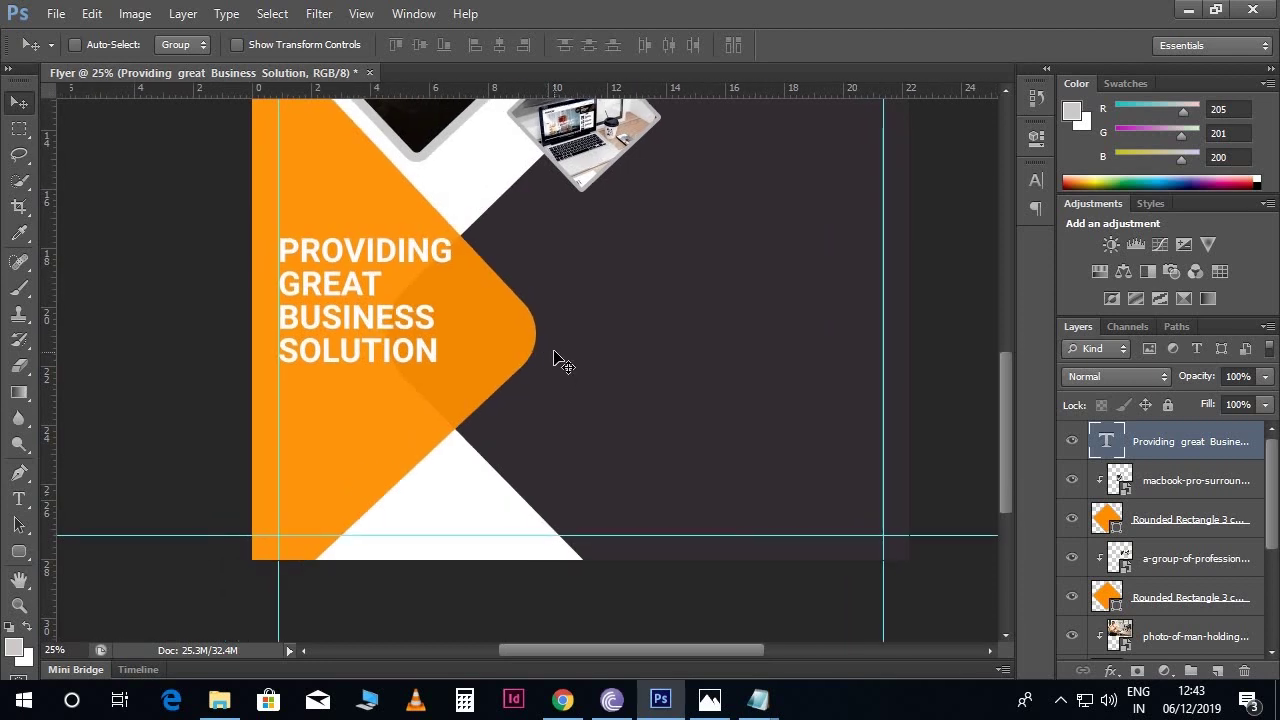
pyautogui.click(758, 700)
pyautogui.moveTo(810, 199); pyautogui.dragTo(170, 186)
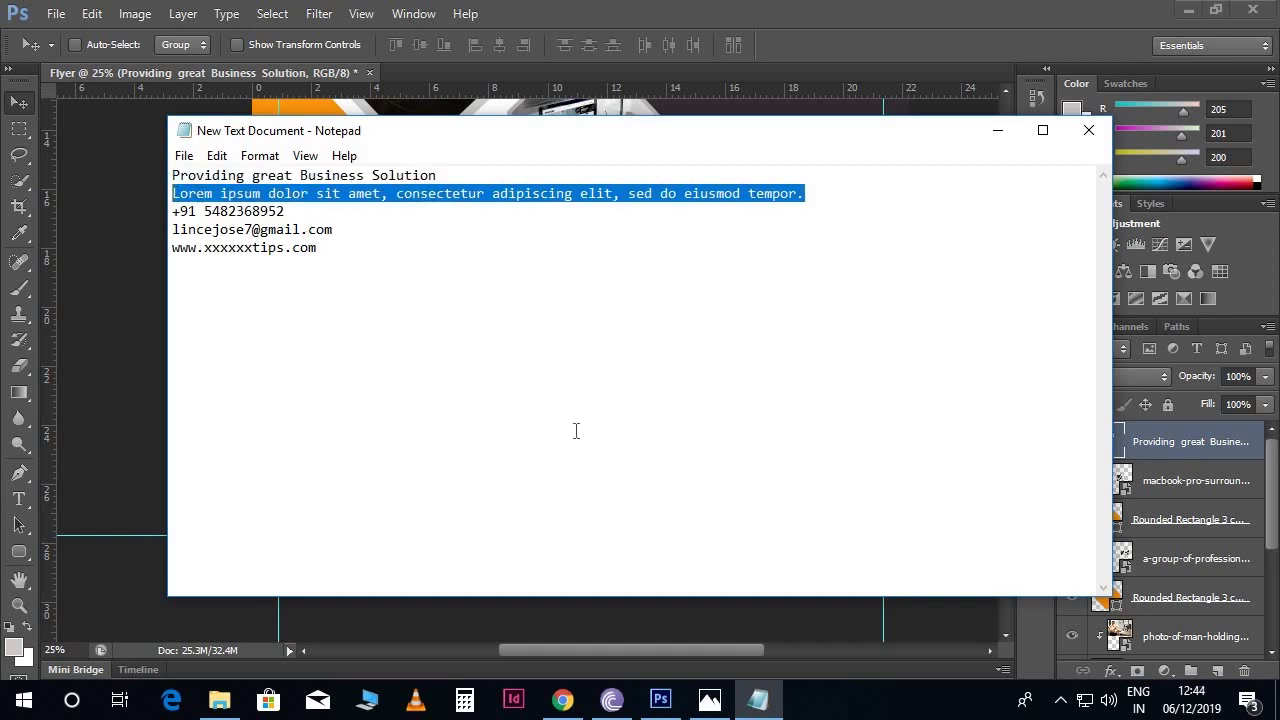
pyautogui.click(661, 690)
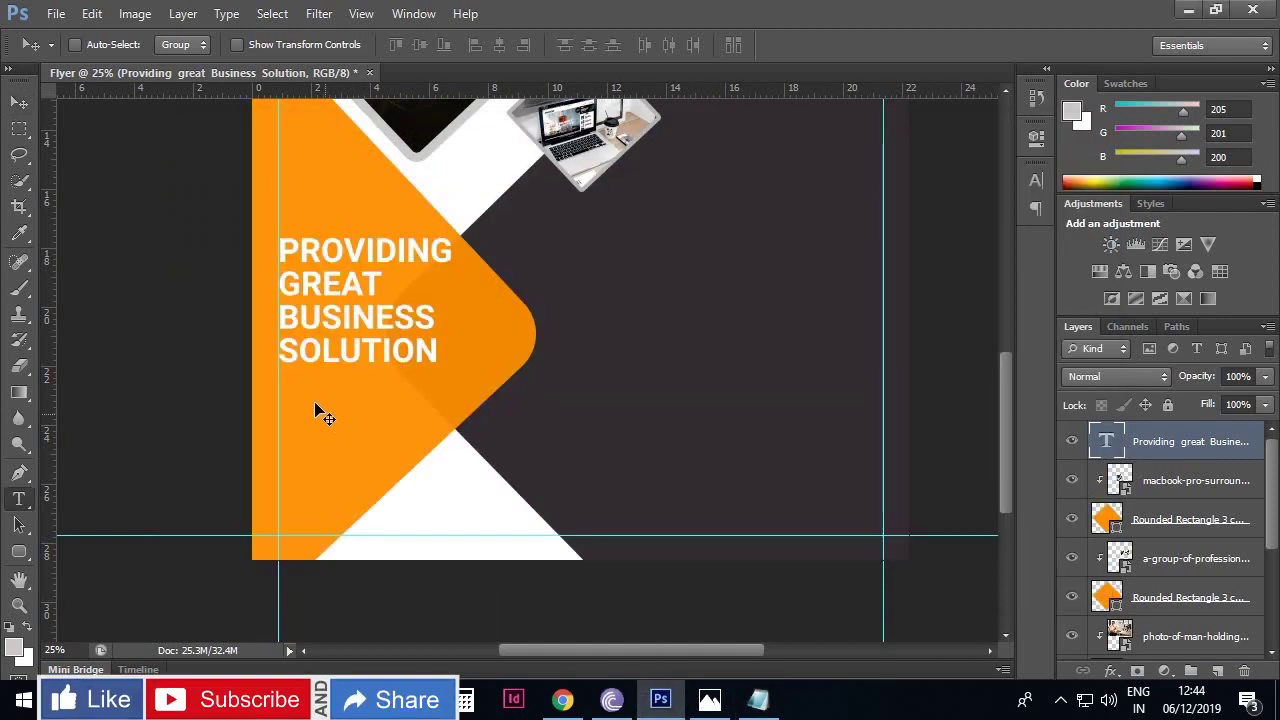
# - Add a paragraph box below the headline with All Caps off and leading set to Auto
pyautogui.press('t')
pyautogui.moveTo(280, 375); pyautogui.dragTo(453, 462)
pyautogui.hotkey('ctrl', 'a')
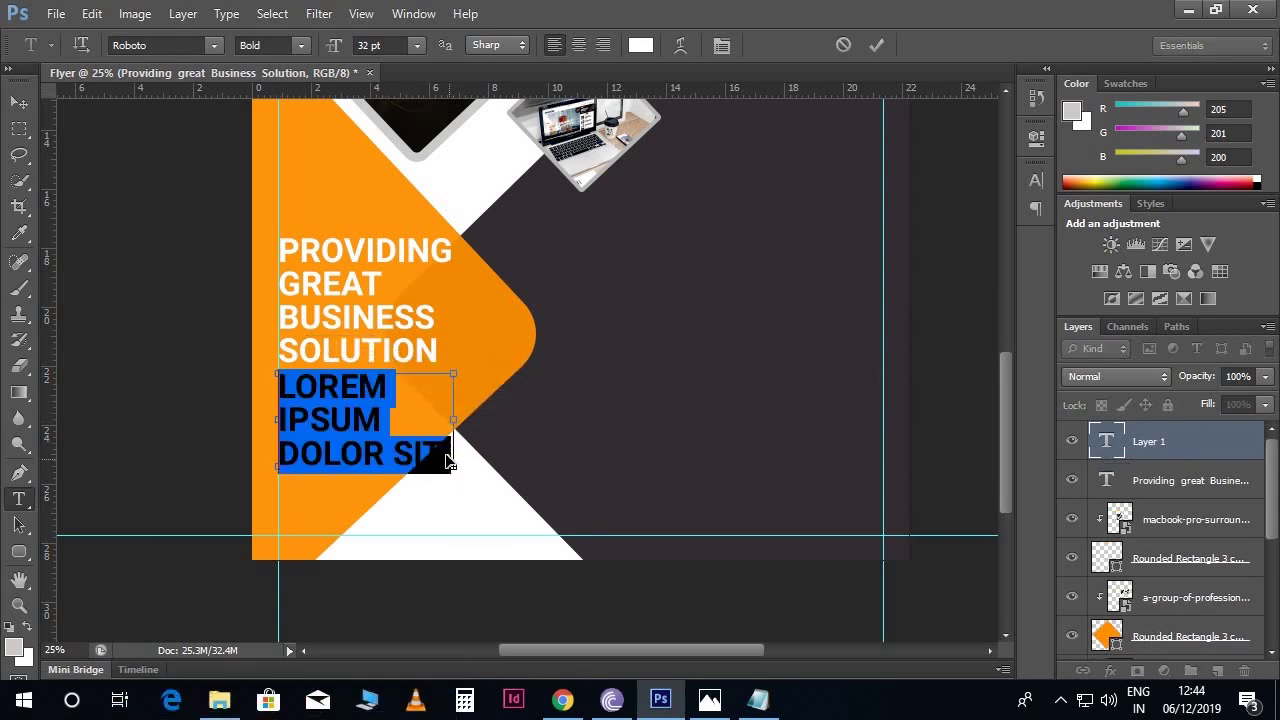
pyautogui.click(1034, 182)
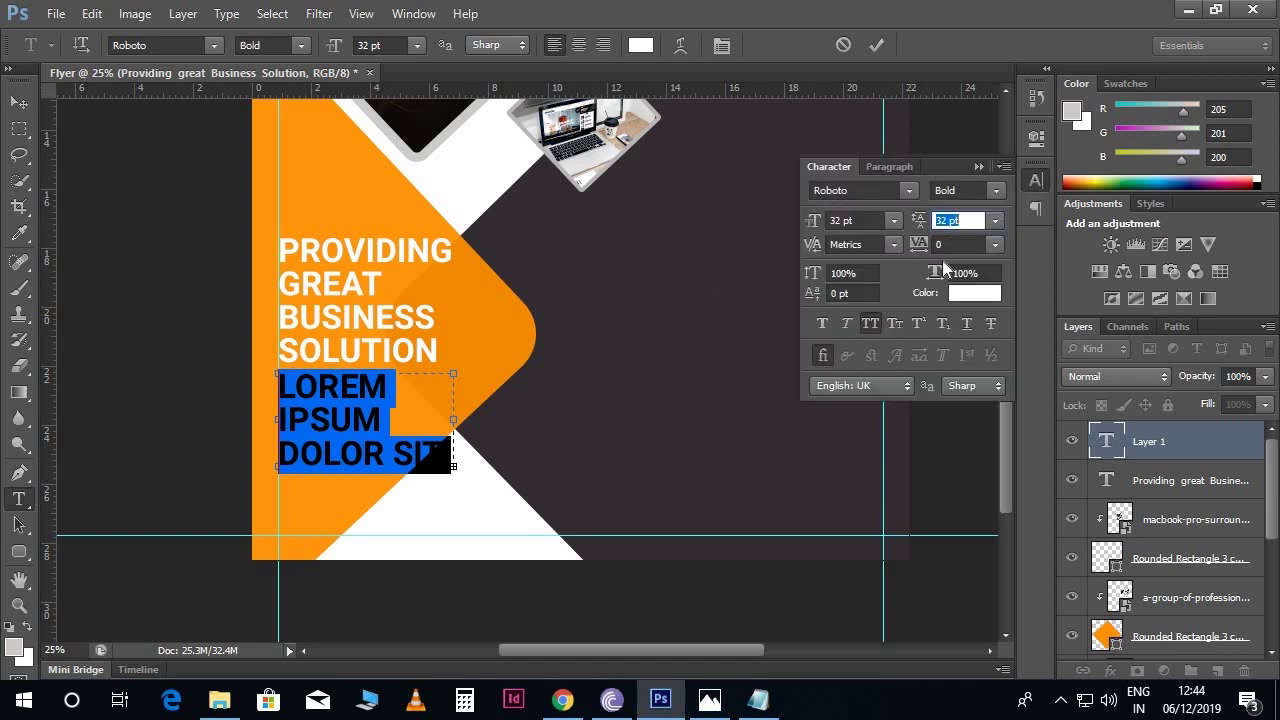
pyautogui.click(873, 323)
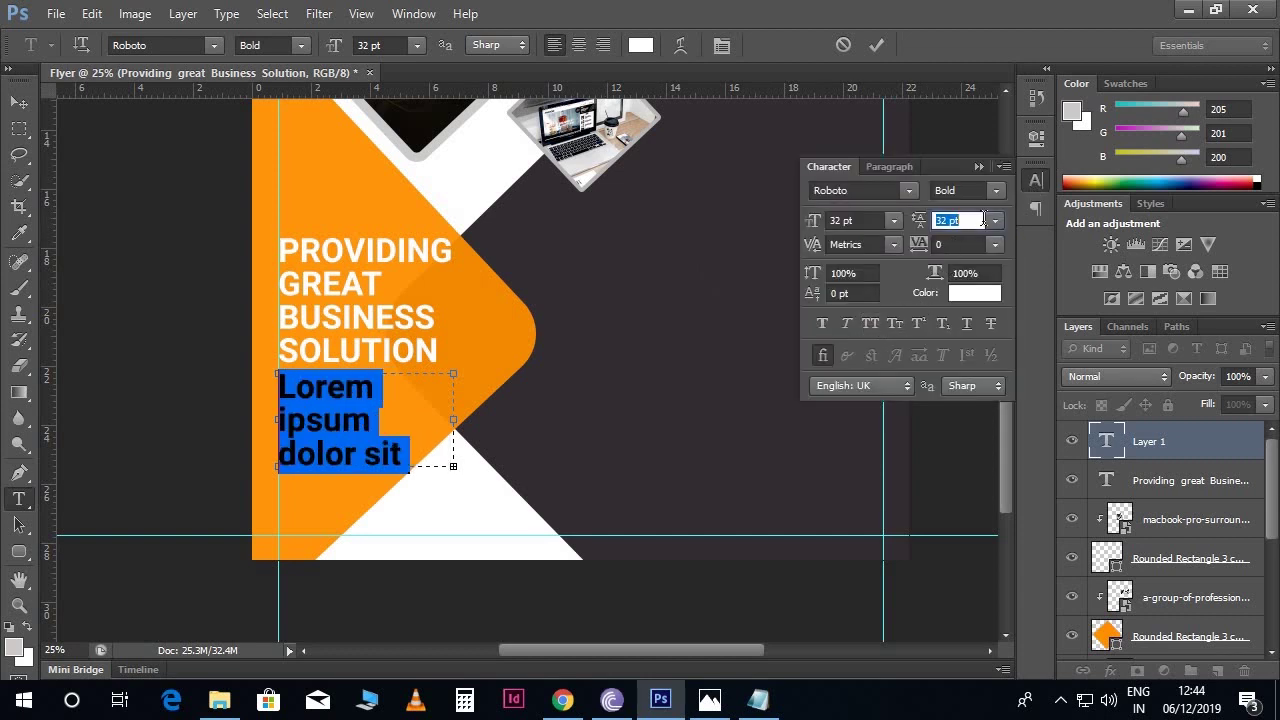
pyautogui.click(995, 220)
pyautogui.click(974, 246)
pyautogui.click(980, 168)
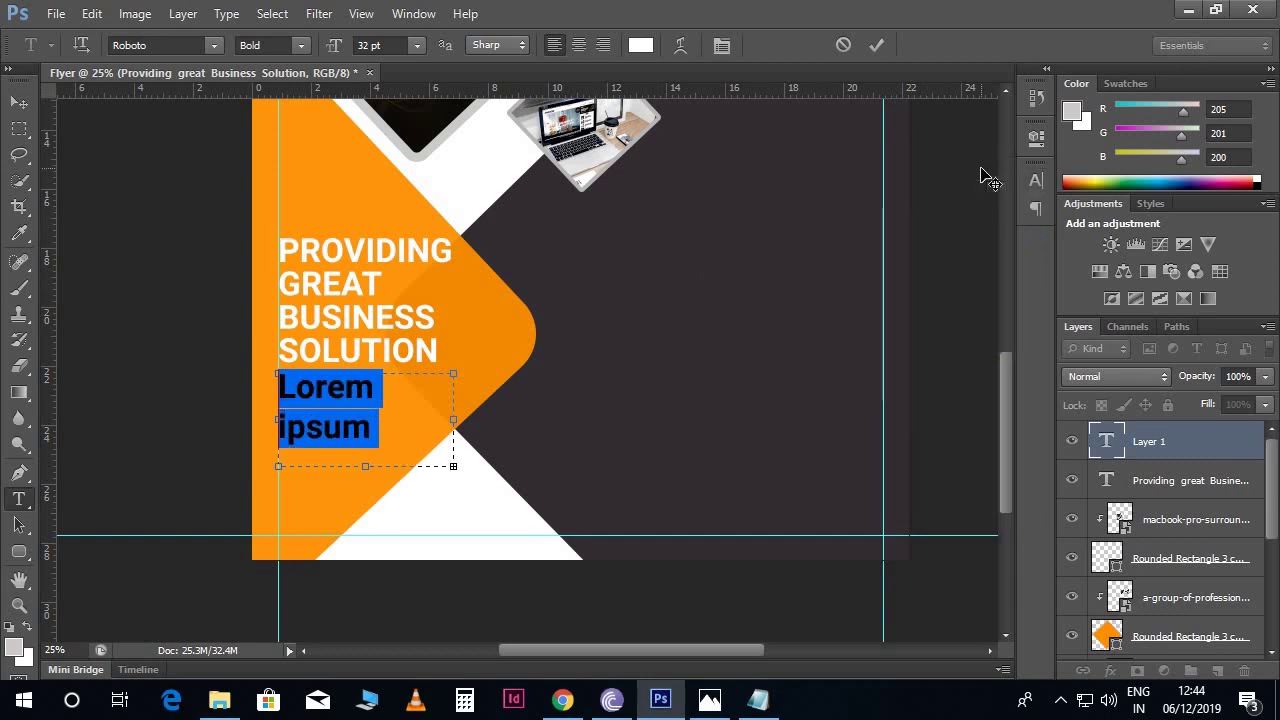
# - Make the paragraph Roboto Light 14 pt and widen its box to fit three lines
pyautogui.click(301, 45)
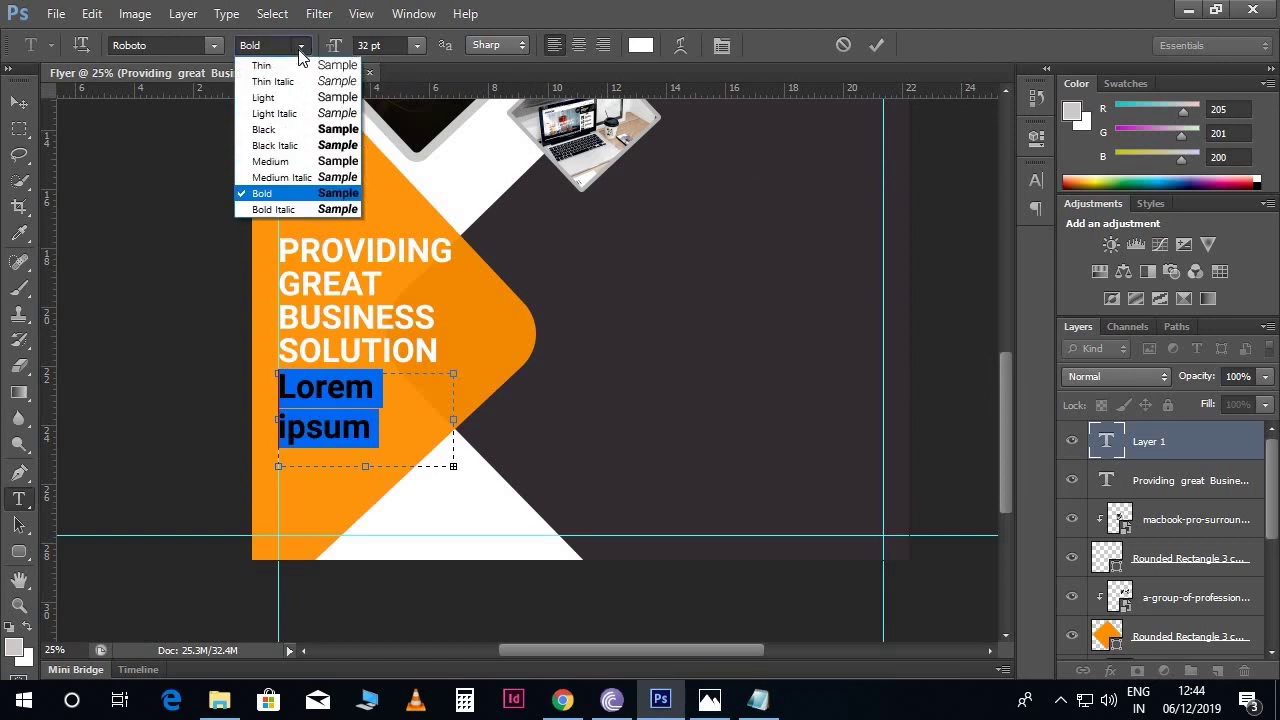
pyautogui.click(270, 94)
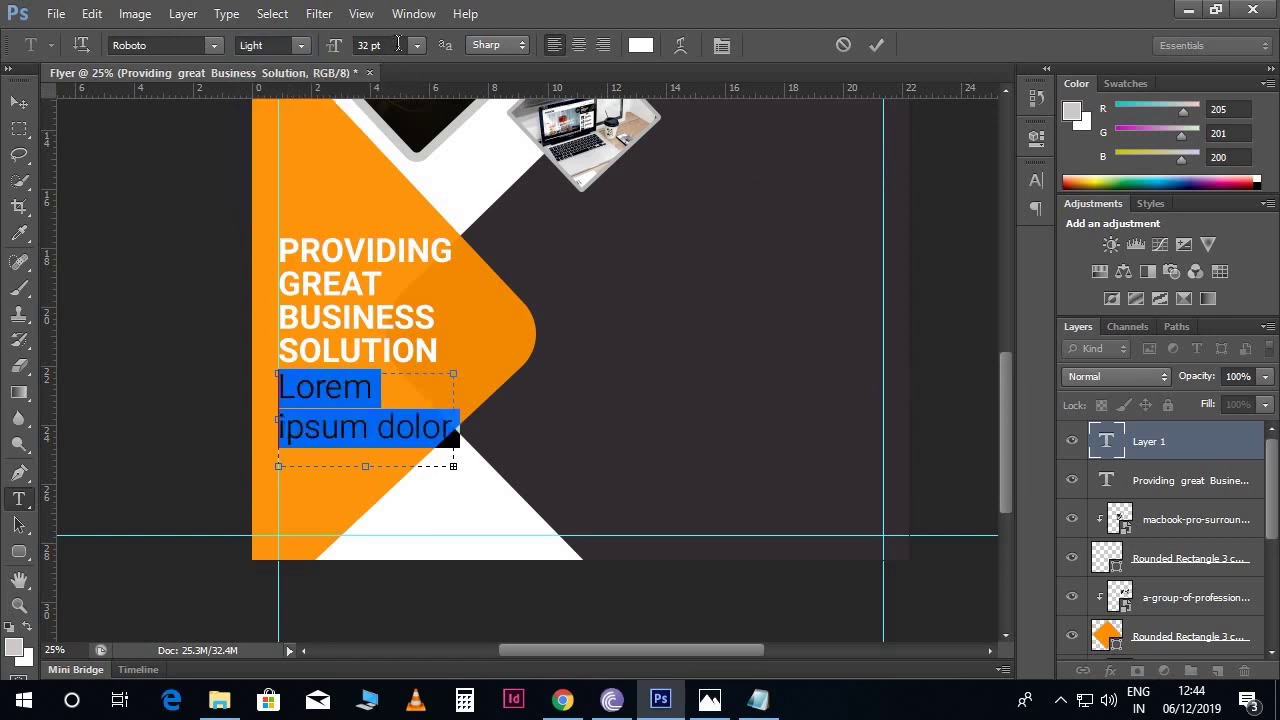
pyautogui.click(397, 44)
pyautogui.write('14')
pyautogui.press('Return')
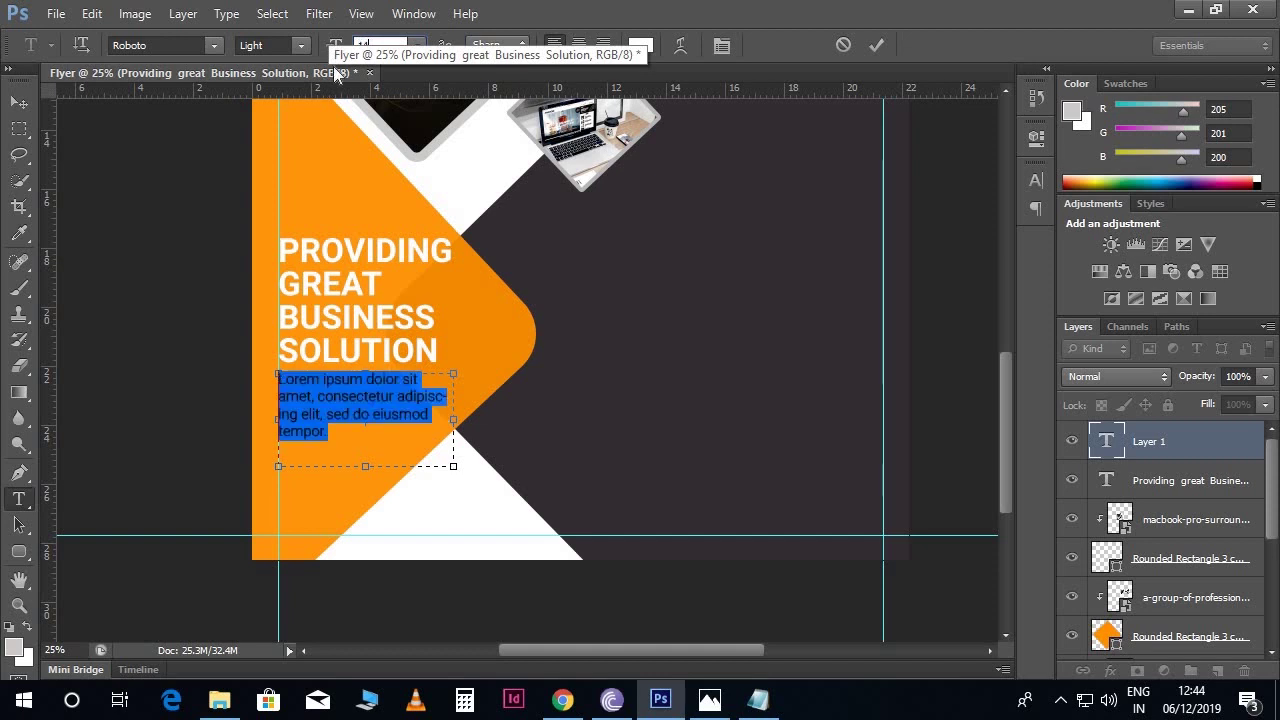
pyautogui.moveTo(455, 468); pyautogui.dragTo(468, 466)
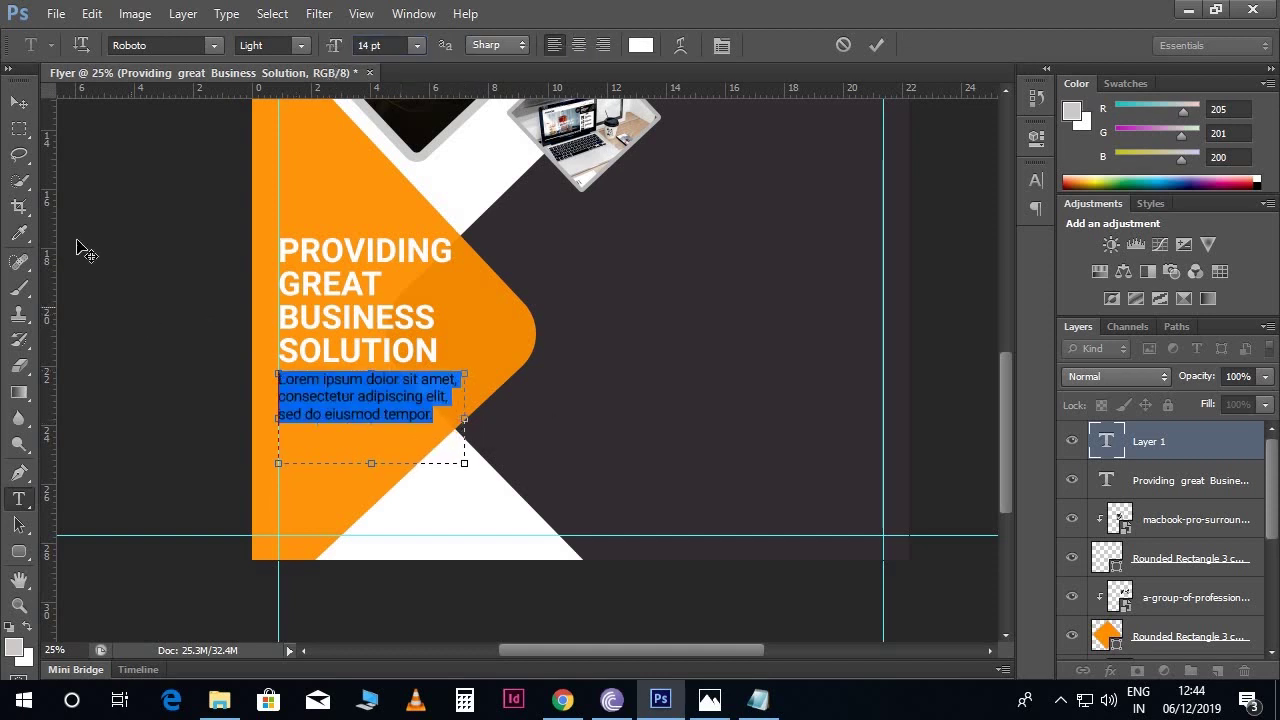
pyautogui.click(19, 103)
# - Select the Providing great Business Solution layer on the canvas
pyautogui.scroll(3, 408, 404)
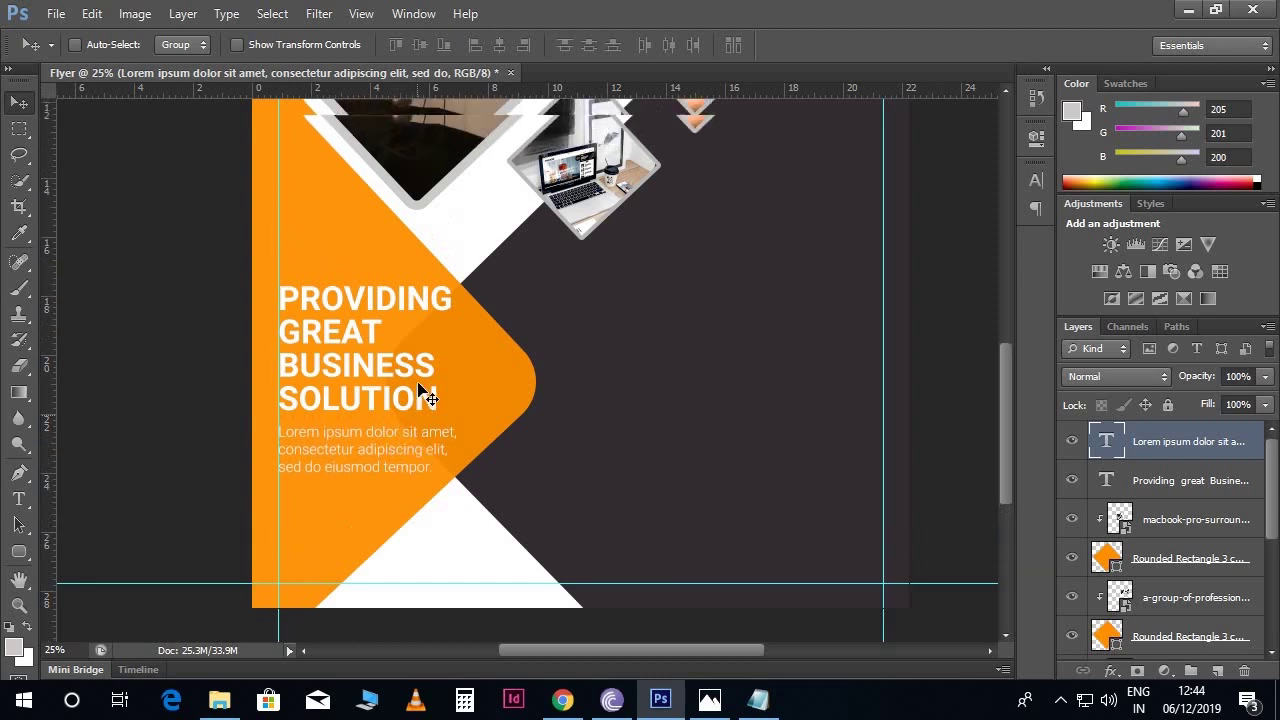
pyautogui.hscroll(2, 443, 409)
pyautogui.moveTo(512, 410); pyautogui.dragTo(500, 406)
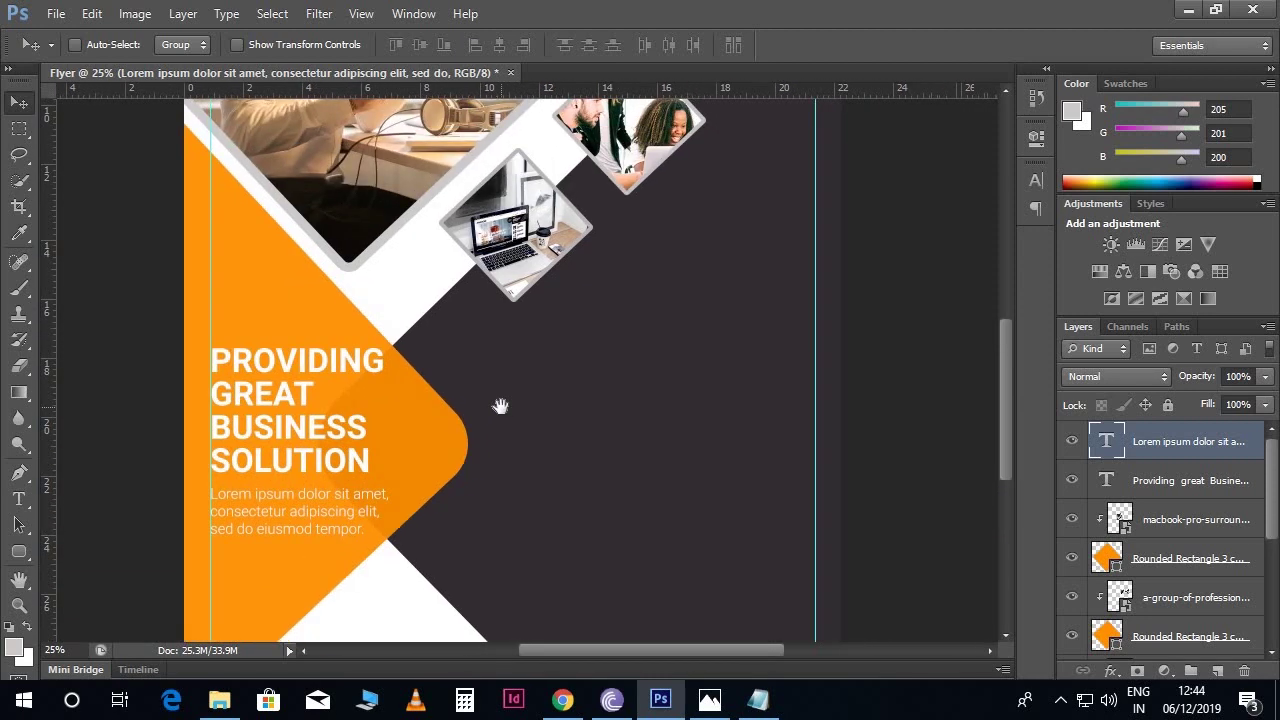
pyautogui.rightClick(345, 376)
pyautogui.click(376, 383)
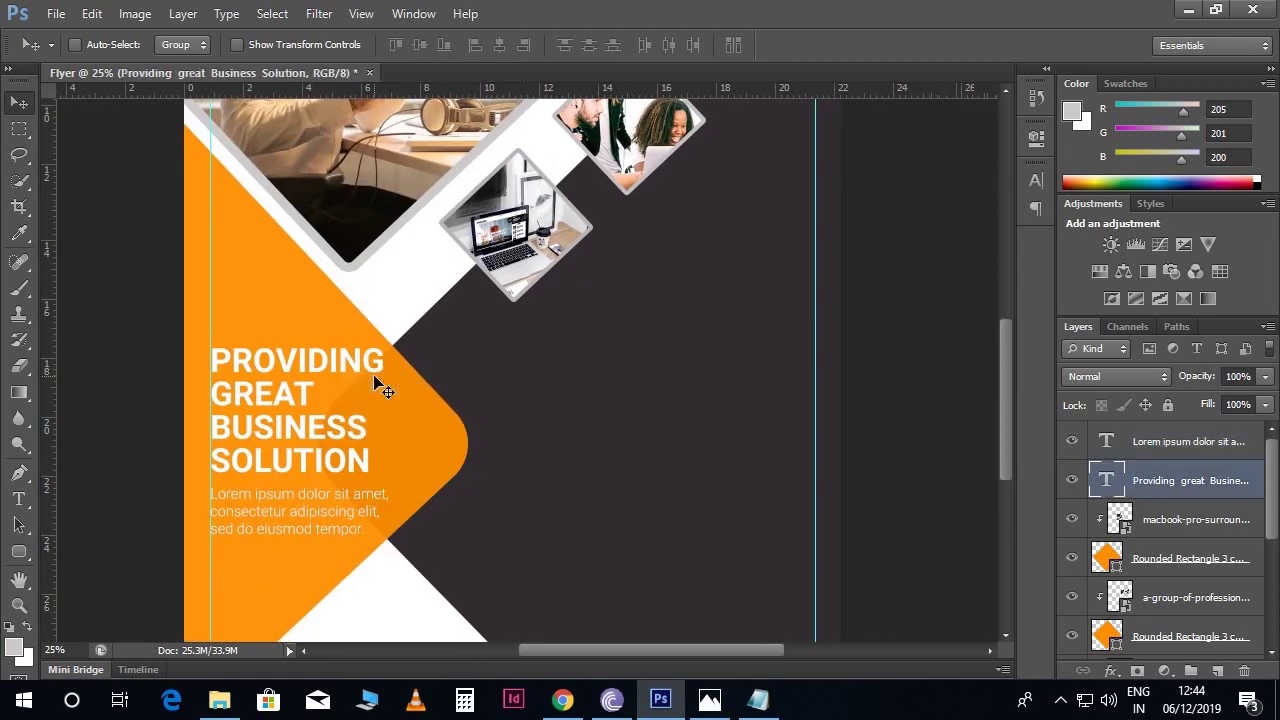
pyautogui.rightClick(478, 390)
pyautogui.click(477, 367)
# - Pan the view and bring the Notepad copy notes back to the front
pyautogui.scroll(-2, 603, 383)
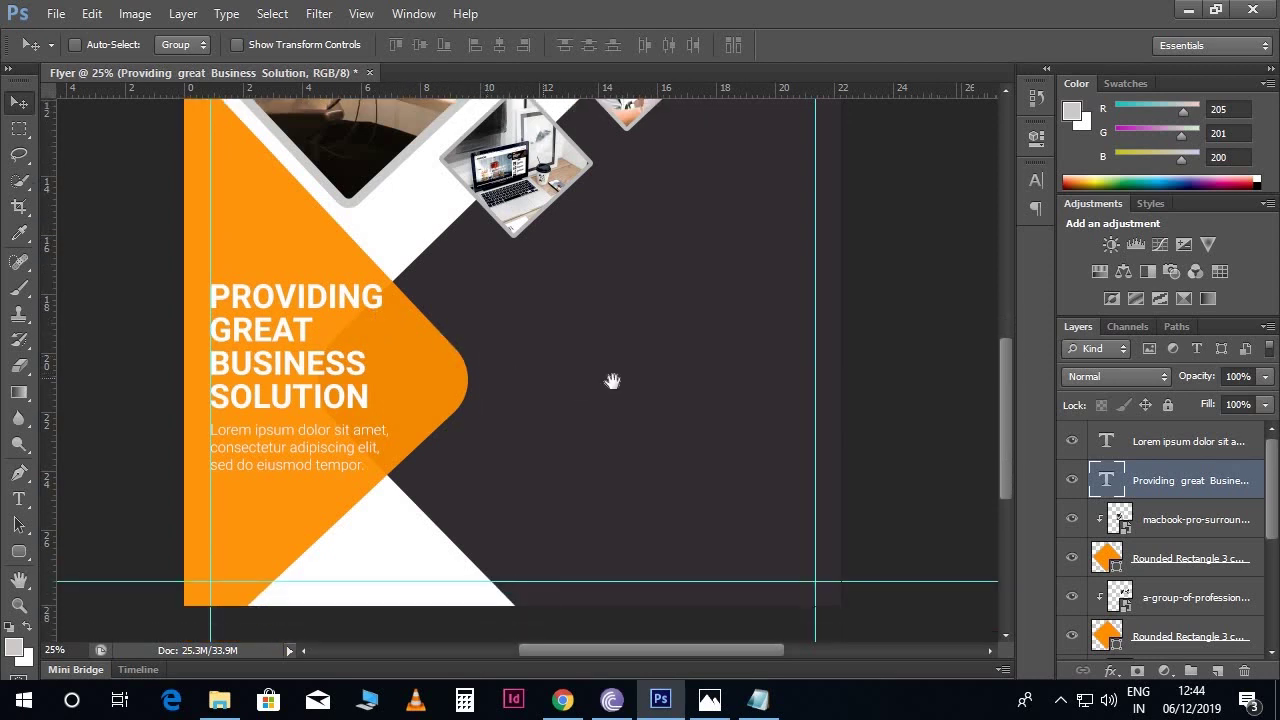
pyautogui.moveTo(603, 383); pyautogui.dragTo(582, 377)
pyautogui.scroll(2, 595, 385)
pyautogui.hscroll(2, 608, 320)
pyautogui.scroll(1, 610, 270)
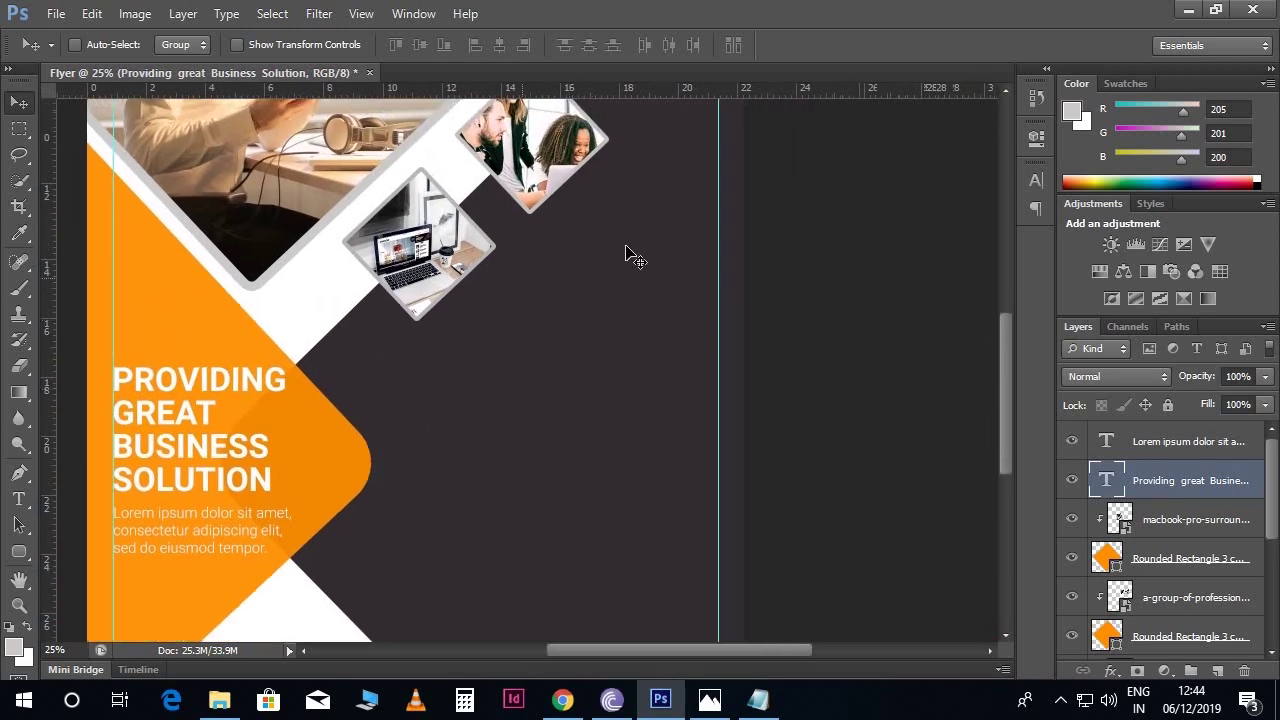
pyautogui.click(758, 699)
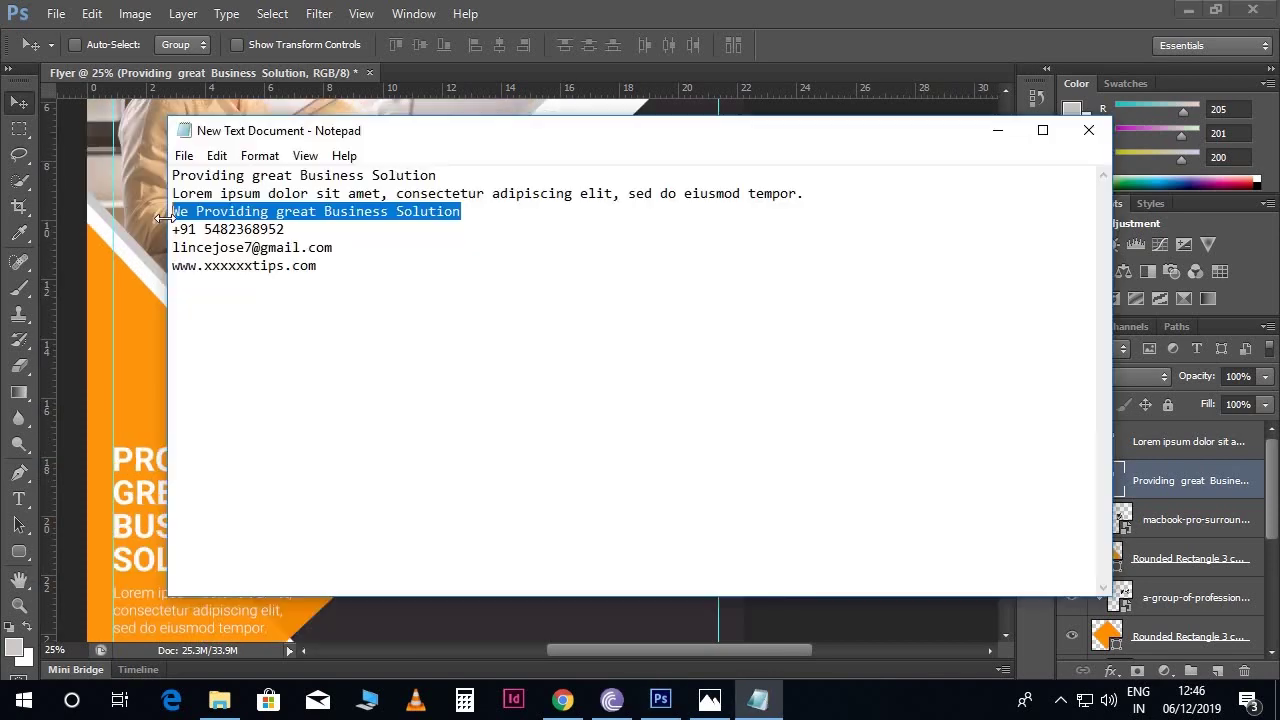
# - Paste the second headline into a text box right of the diamond photos at 30 pt
pyautogui.click(997, 130)
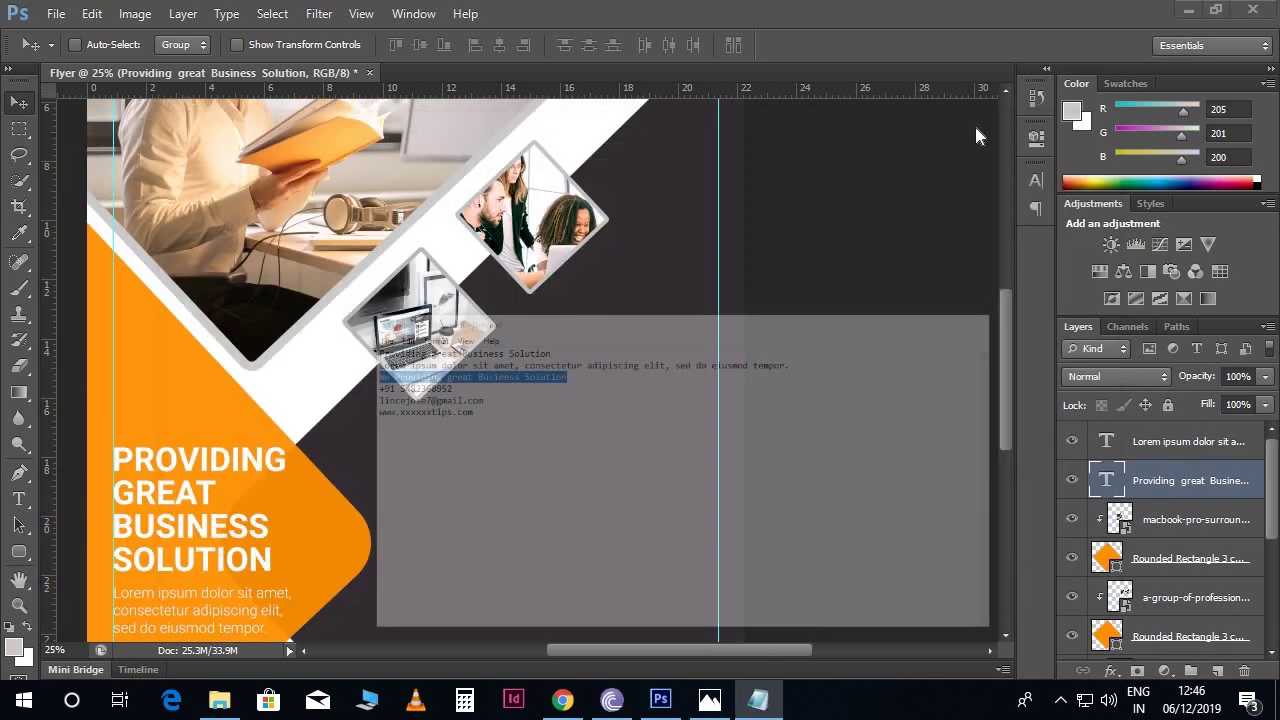
pyautogui.press('t')
pyautogui.moveTo(481, 337); pyautogui.dragTo(720, 423)
pyautogui.hotkey('ctrl', 'v')
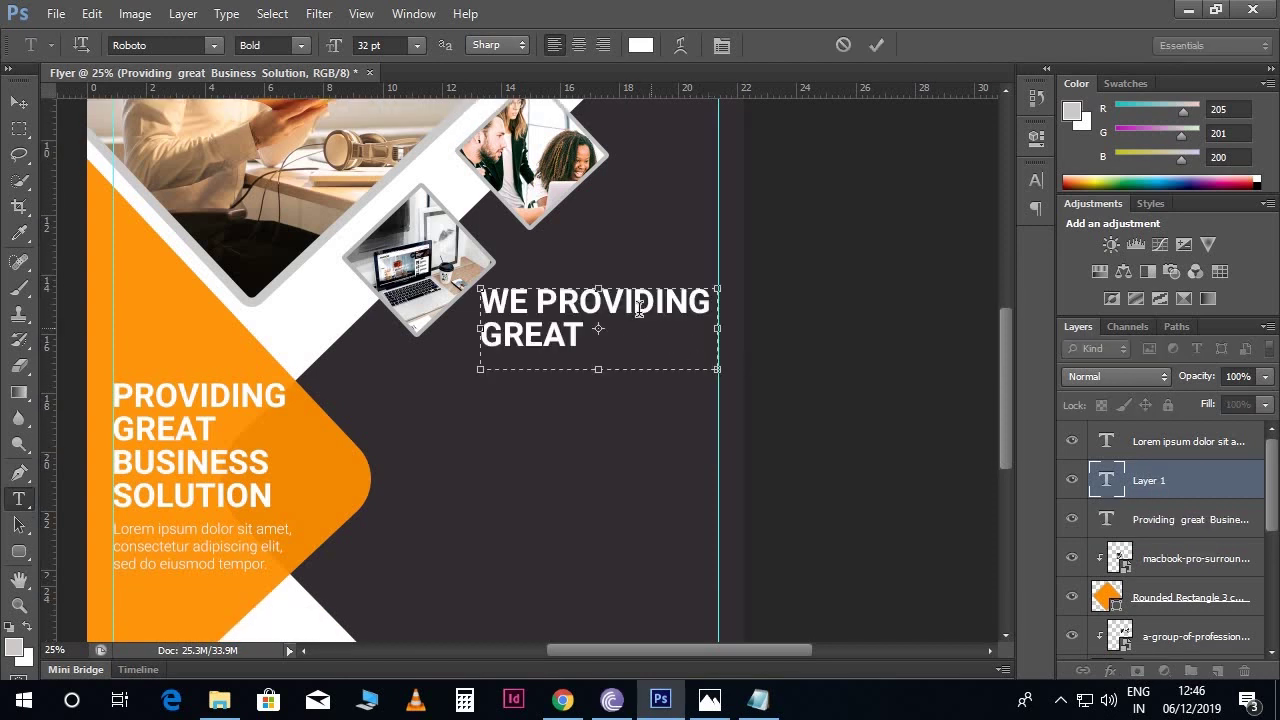
pyautogui.hotkey('ctrl', 'a')
pyautogui.click(382, 43)
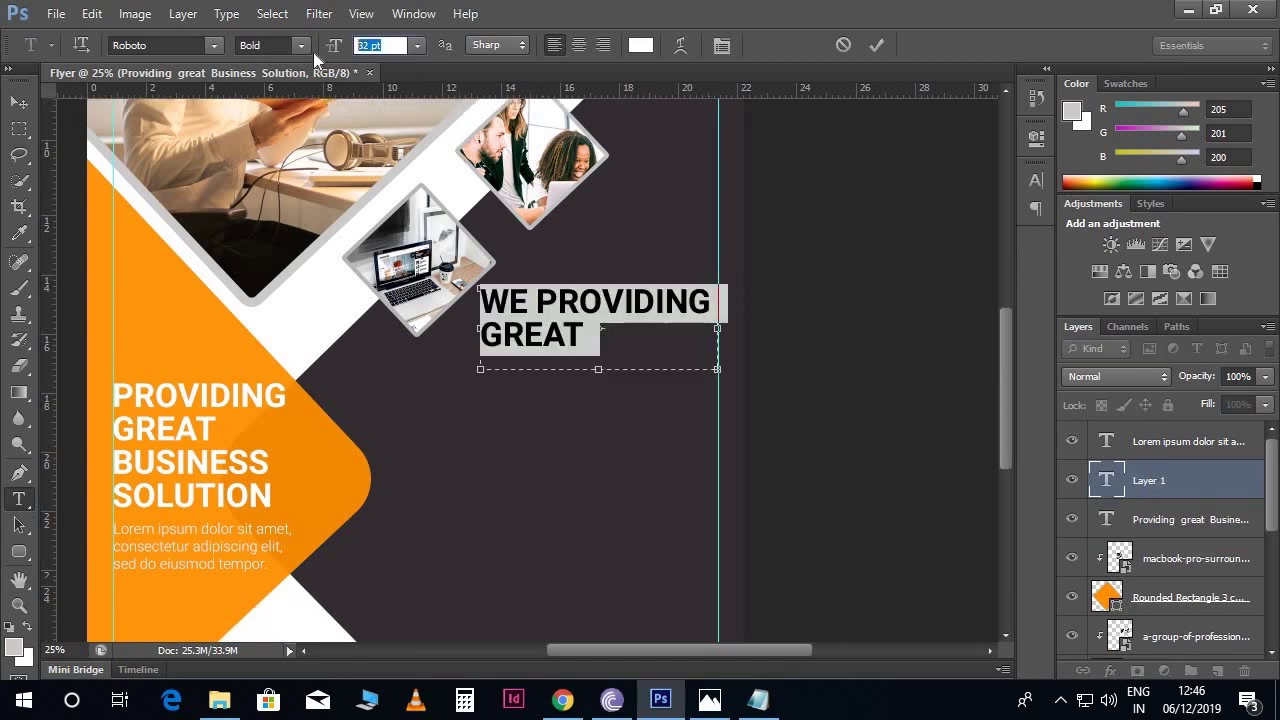
pyautogui.write('30')
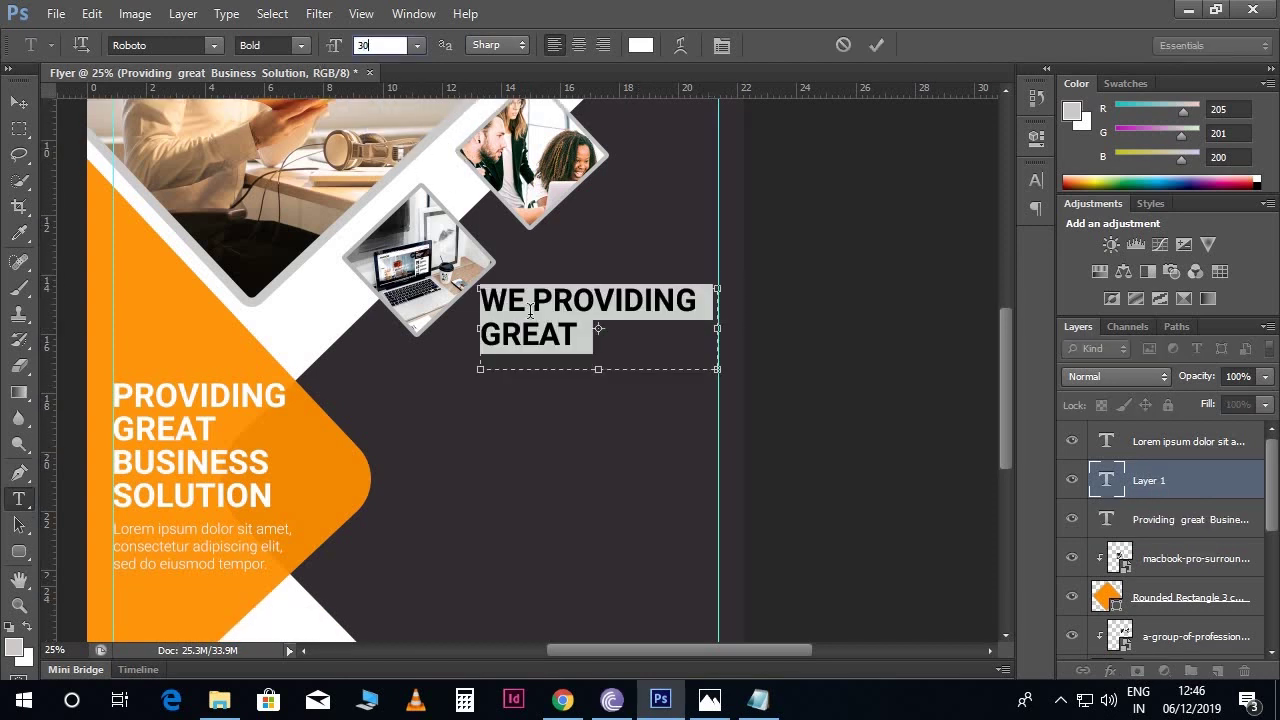
# - Make the word We Light weight with All Caps turned off
pyautogui.moveTo(526, 301); pyautogui.dragTo(474, 298)
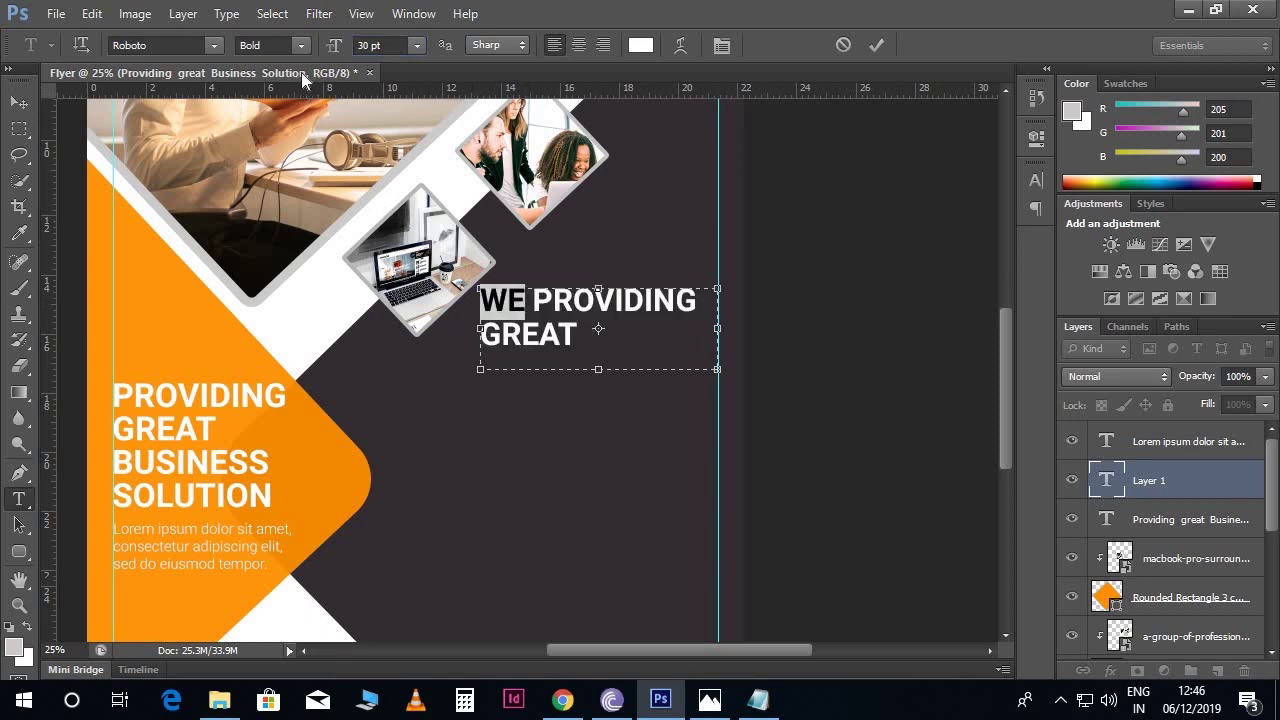
pyautogui.click(299, 45)
pyautogui.click(280, 94)
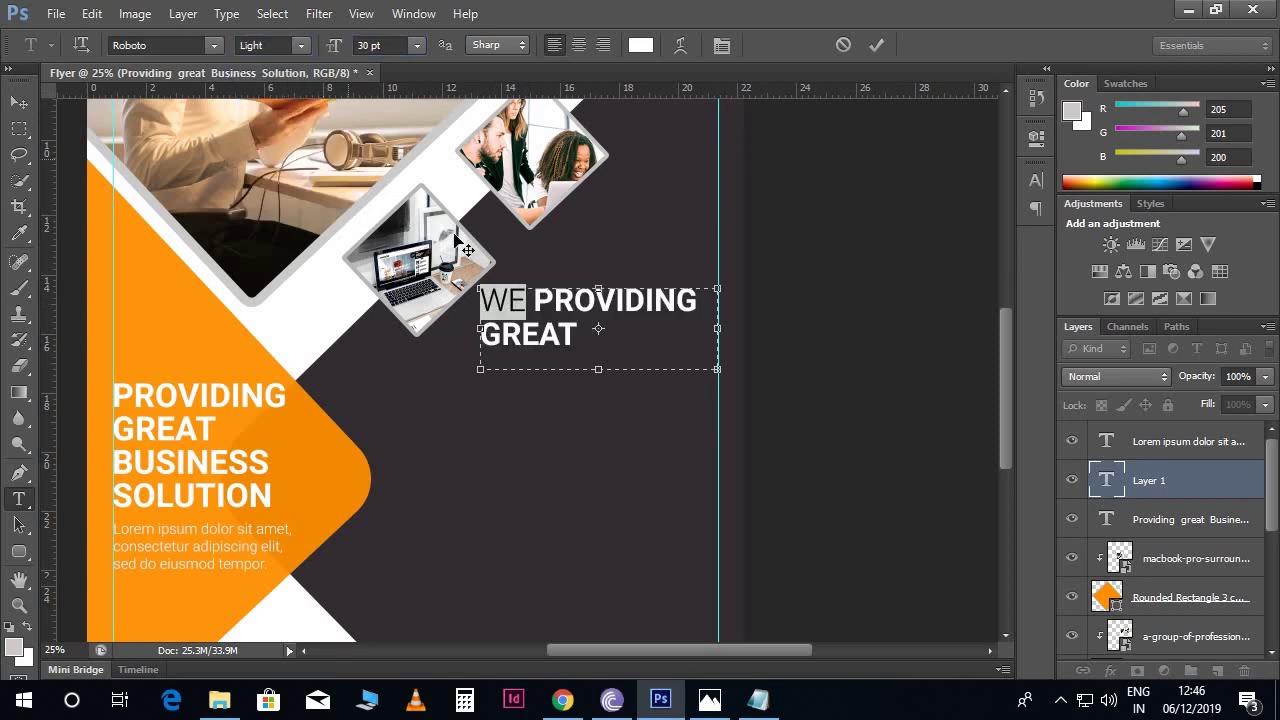
pyautogui.click(1036, 180)
pyautogui.click(873, 322)
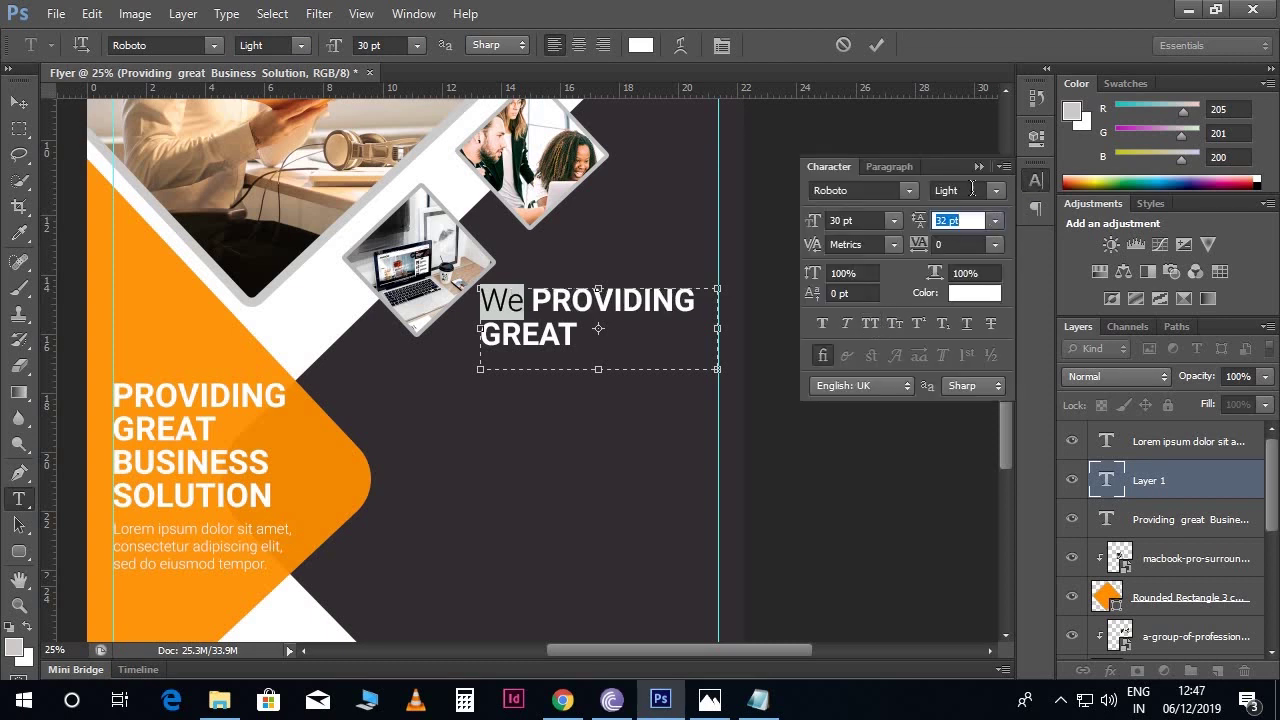
pyautogui.click(978, 167)
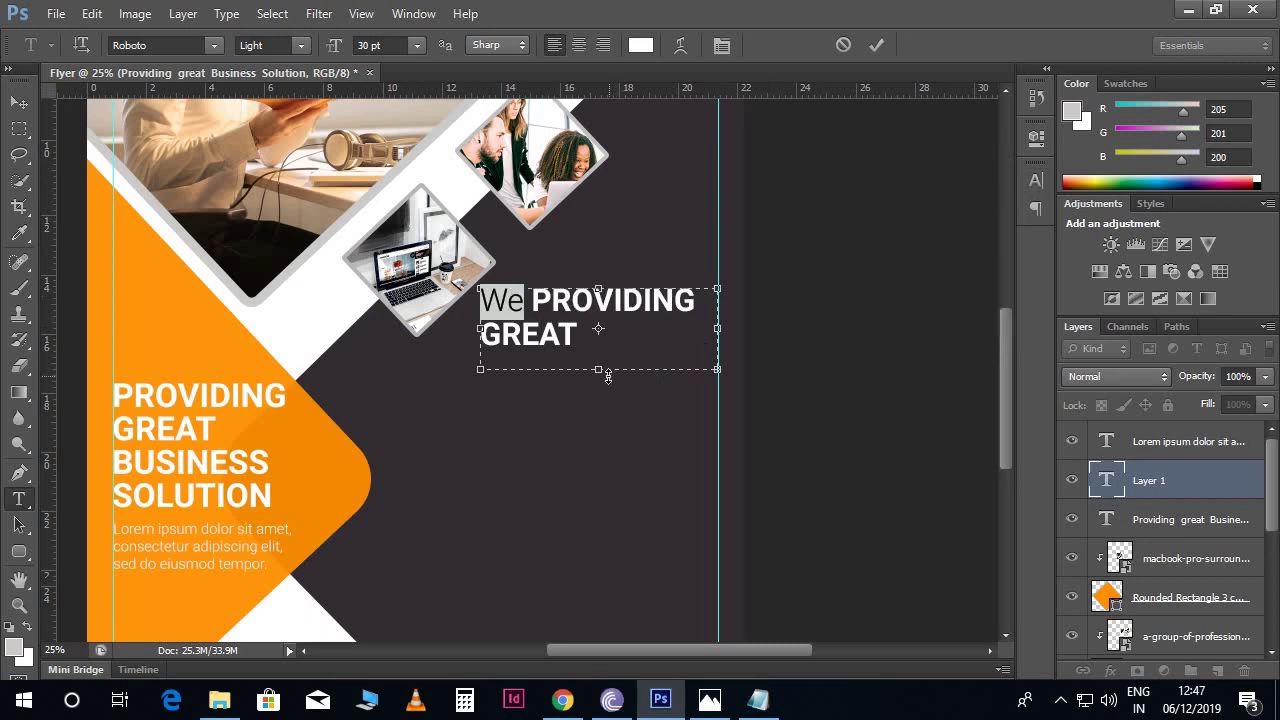
# - Set Business Solution to Light without All Caps and join Business onto the GREAT line
pyautogui.moveTo(599, 370); pyautogui.dragTo(443, 357)
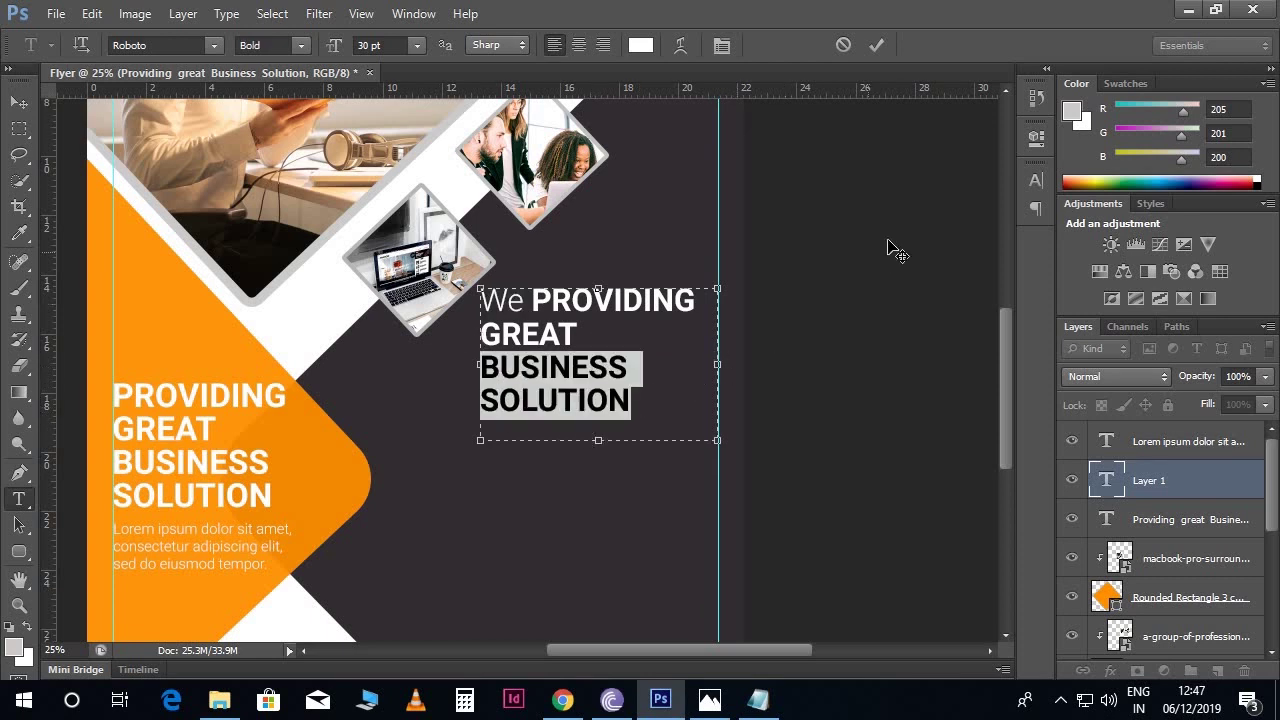
pyautogui.click(1034, 181)
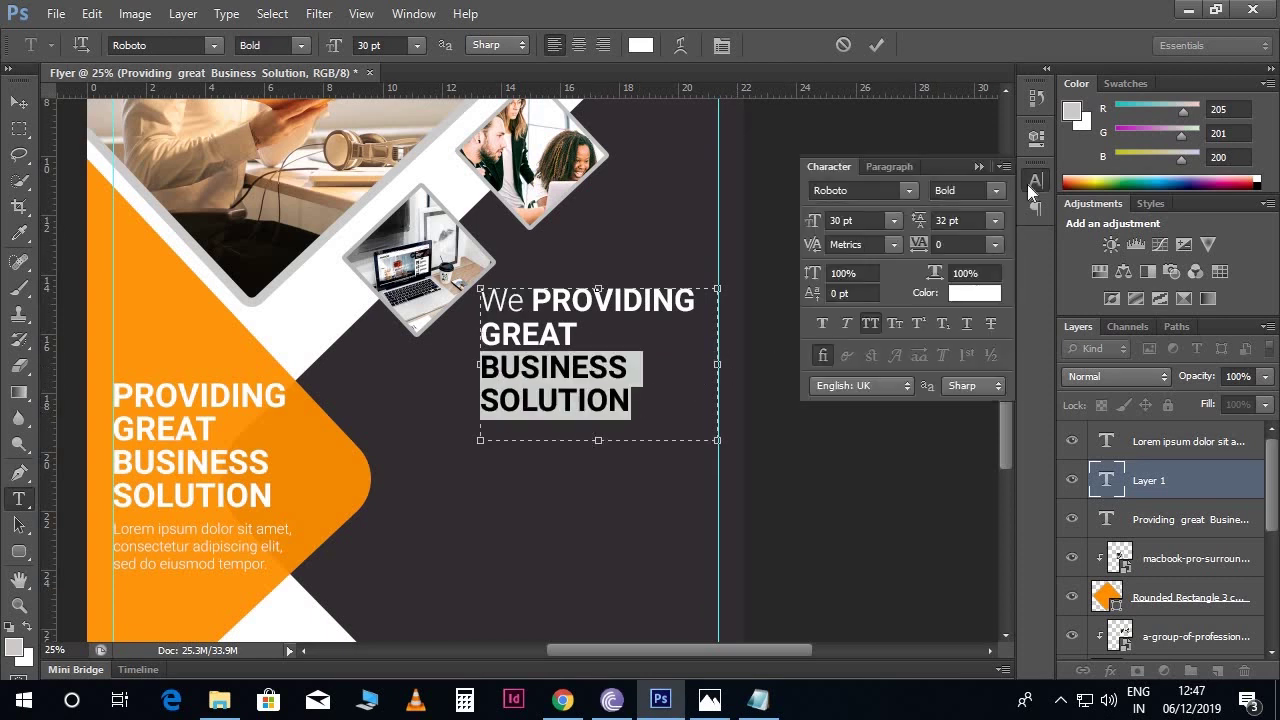
pyautogui.click(872, 323)
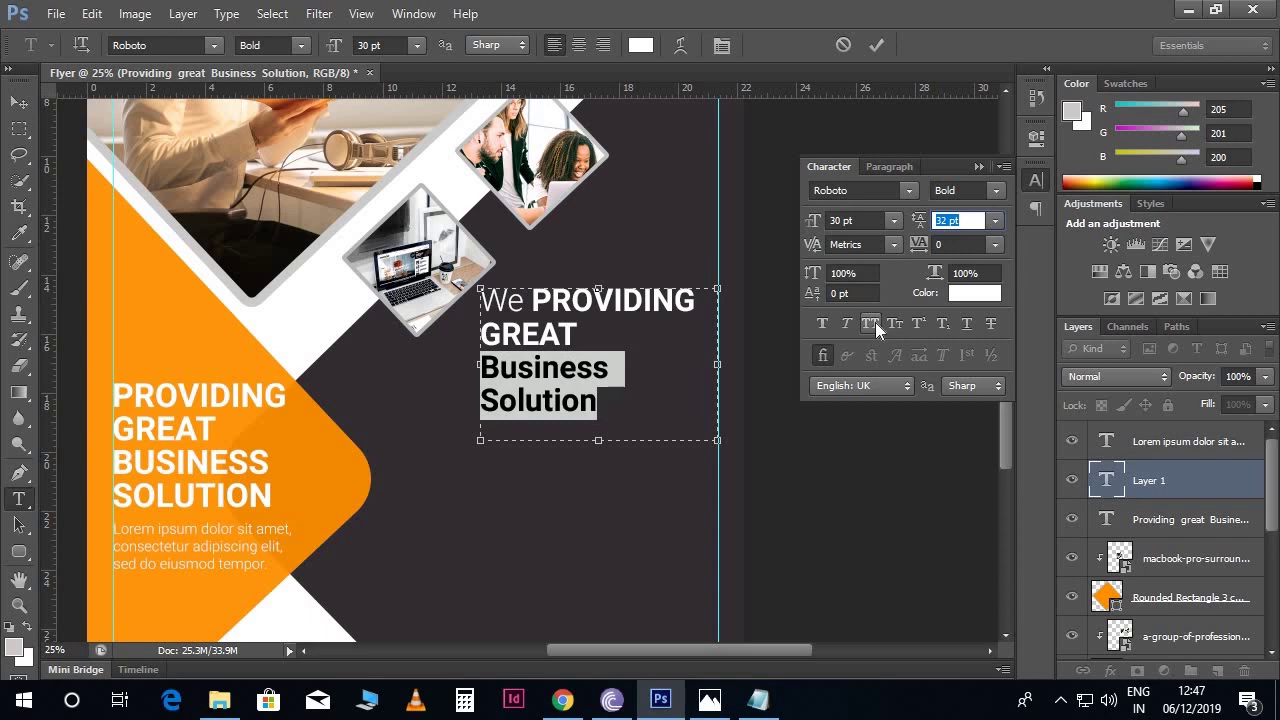
pyautogui.click(979, 167)
pyautogui.click(301, 49)
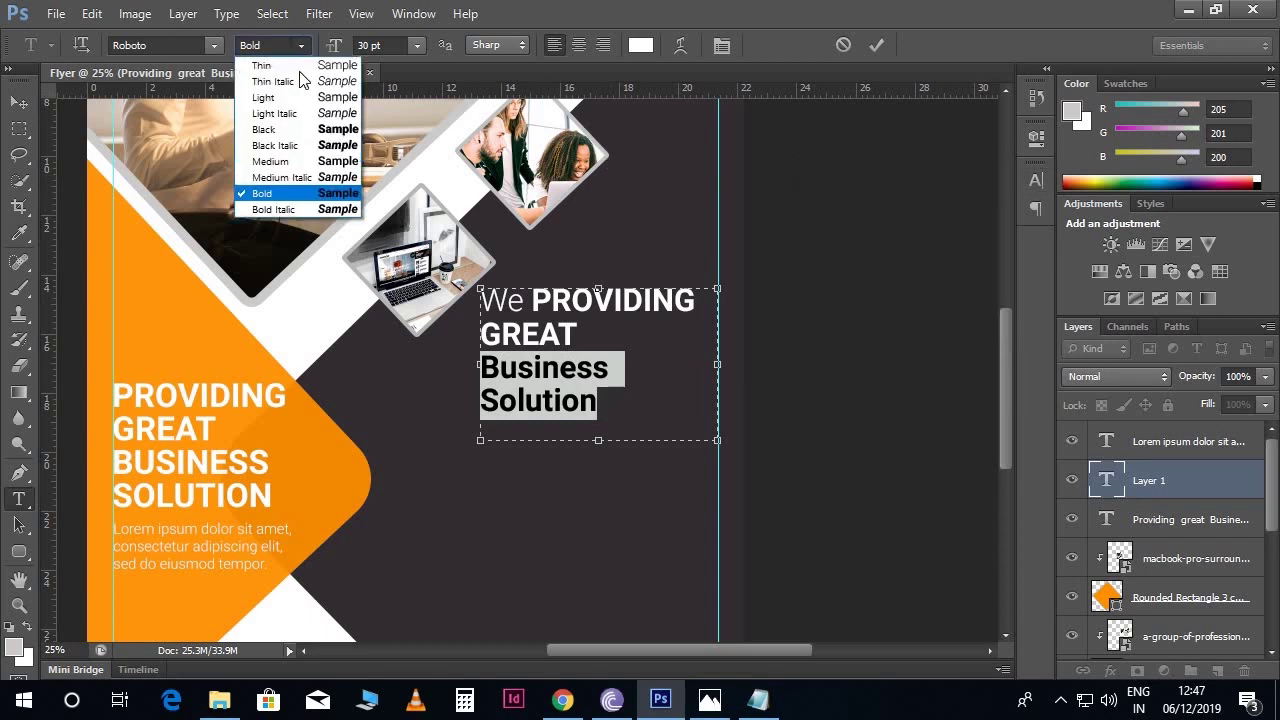
pyautogui.click(289, 96)
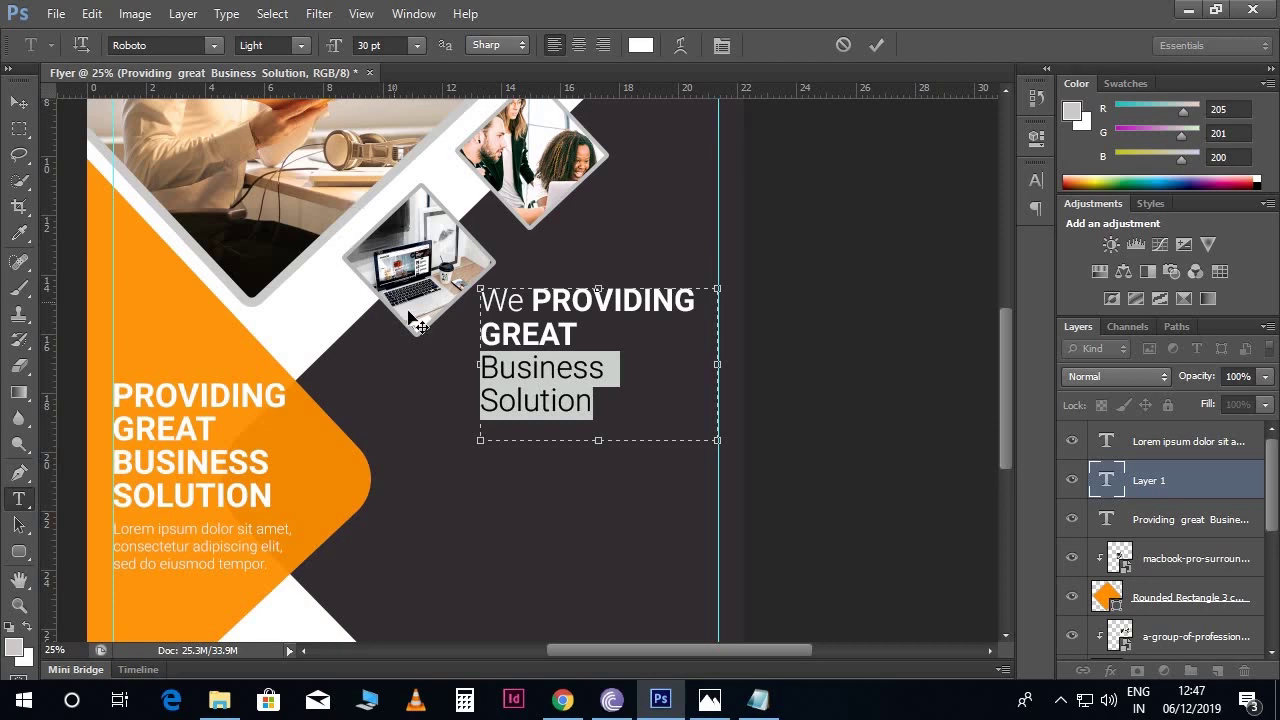
pyautogui.click(488, 373)
pyautogui.press('Delete')
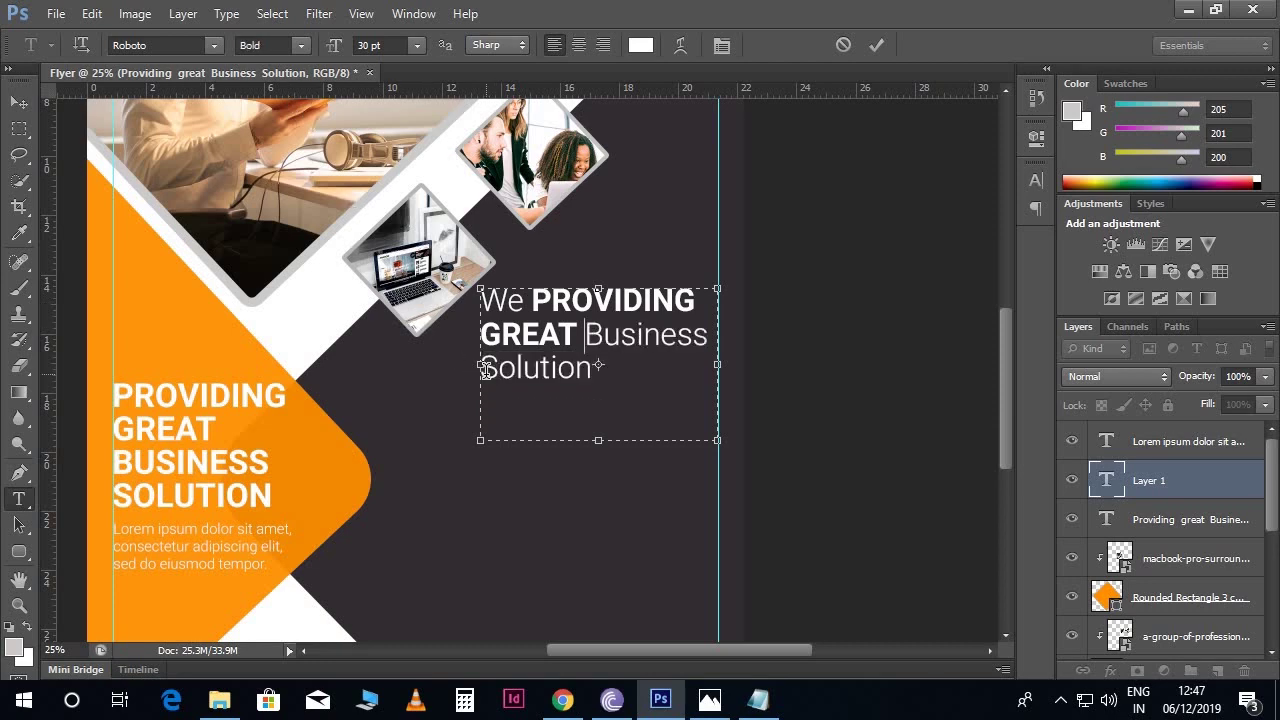
# - Select the PROVIDING GREAT words and bring up the text colour picker
pyautogui.scroll(2, 537, 302)
pyautogui.moveTo(532, 392); pyautogui.dragTo(573, 434)
pyautogui.scroll(2, 573, 434)
pyautogui.scroll(2, 573, 434)
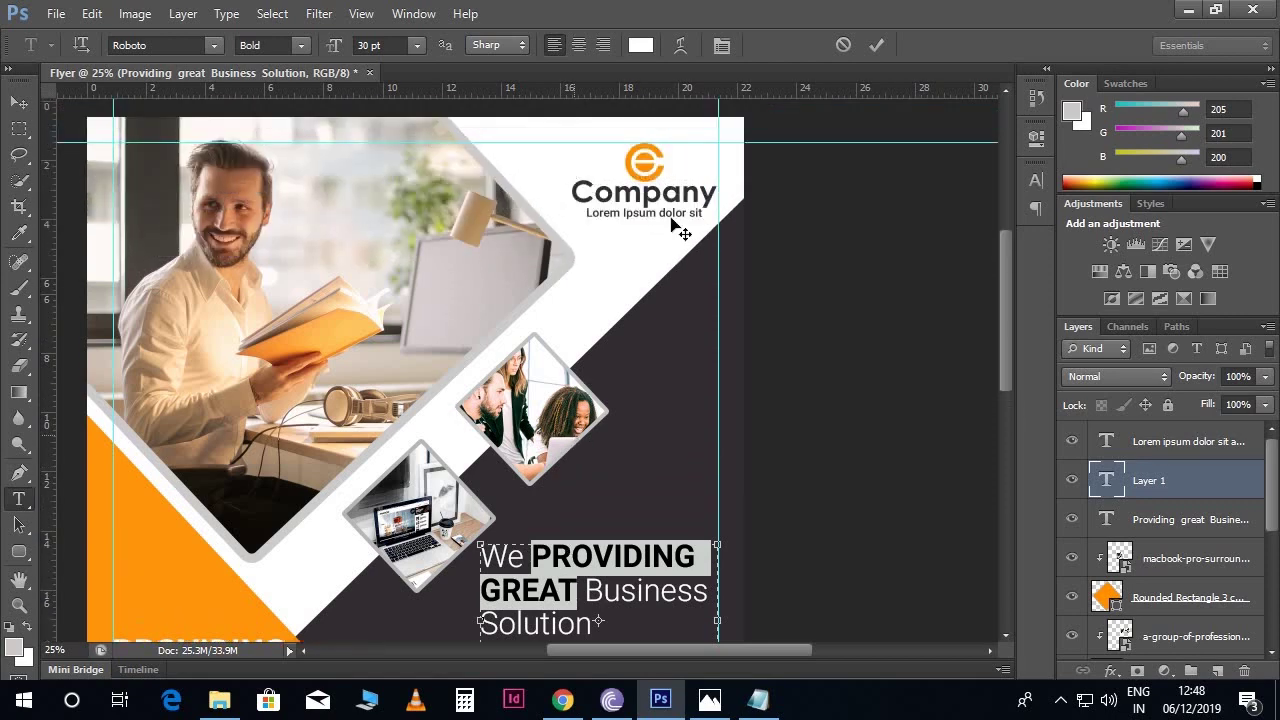
pyautogui.click(641, 45)
# - Colour PROVIDING GREAT with the logo's orange and set Business Solution to 28 pt
pyautogui.click(654, 153)
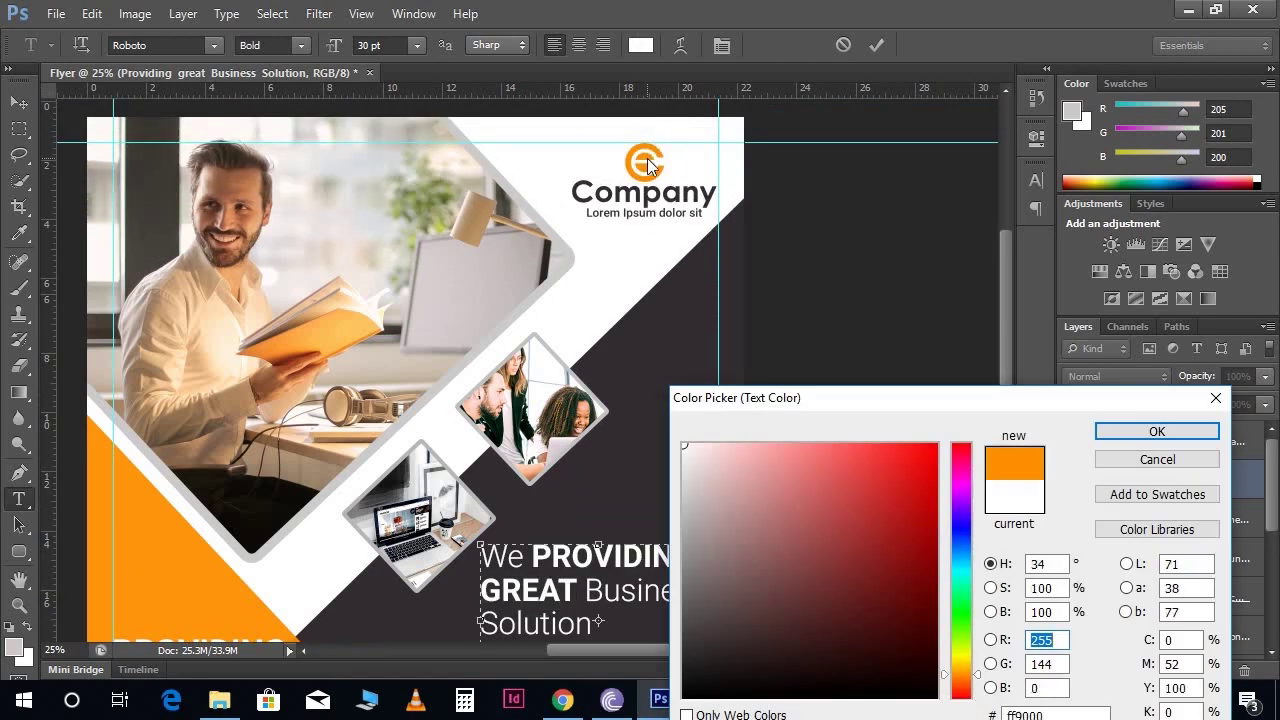
pyautogui.click(1157, 431)
pyautogui.scroll(-5, 583, 431)
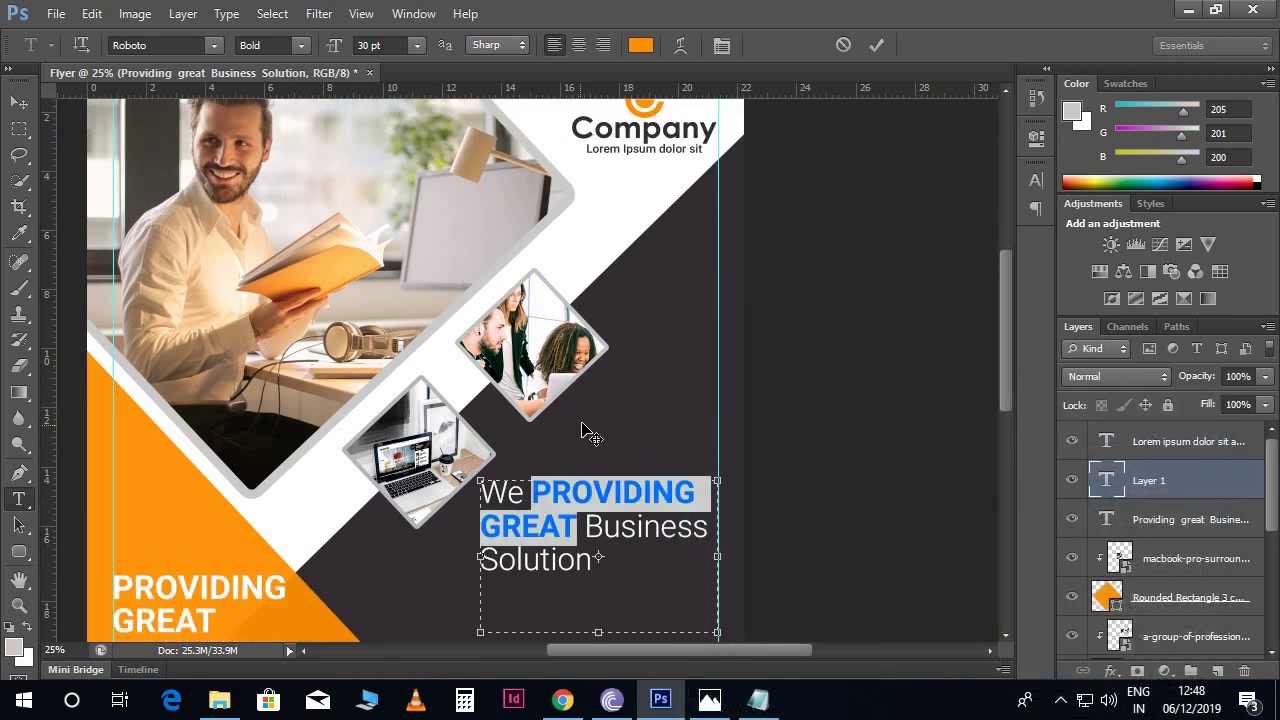
pyautogui.click(588, 334)
pyautogui.moveTo(590, 334); pyautogui.dragTo(600, 368)
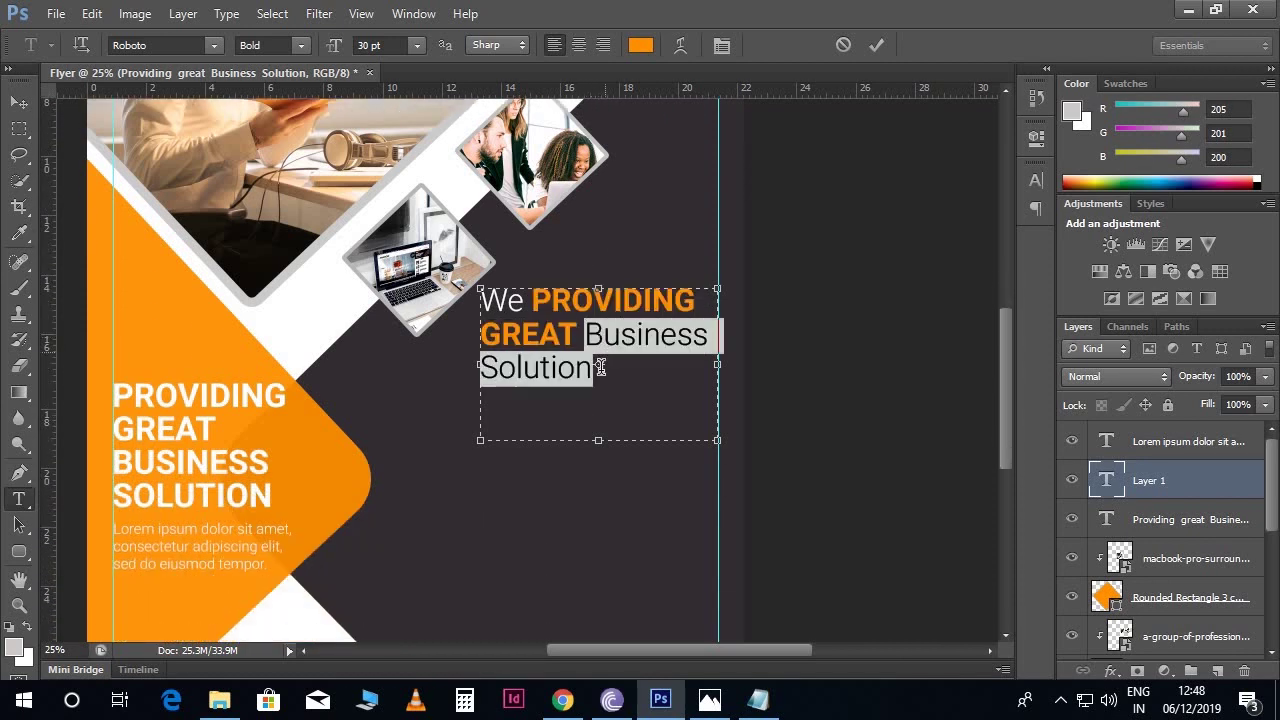
pyautogui.click(402, 44)
pyautogui.write('28')
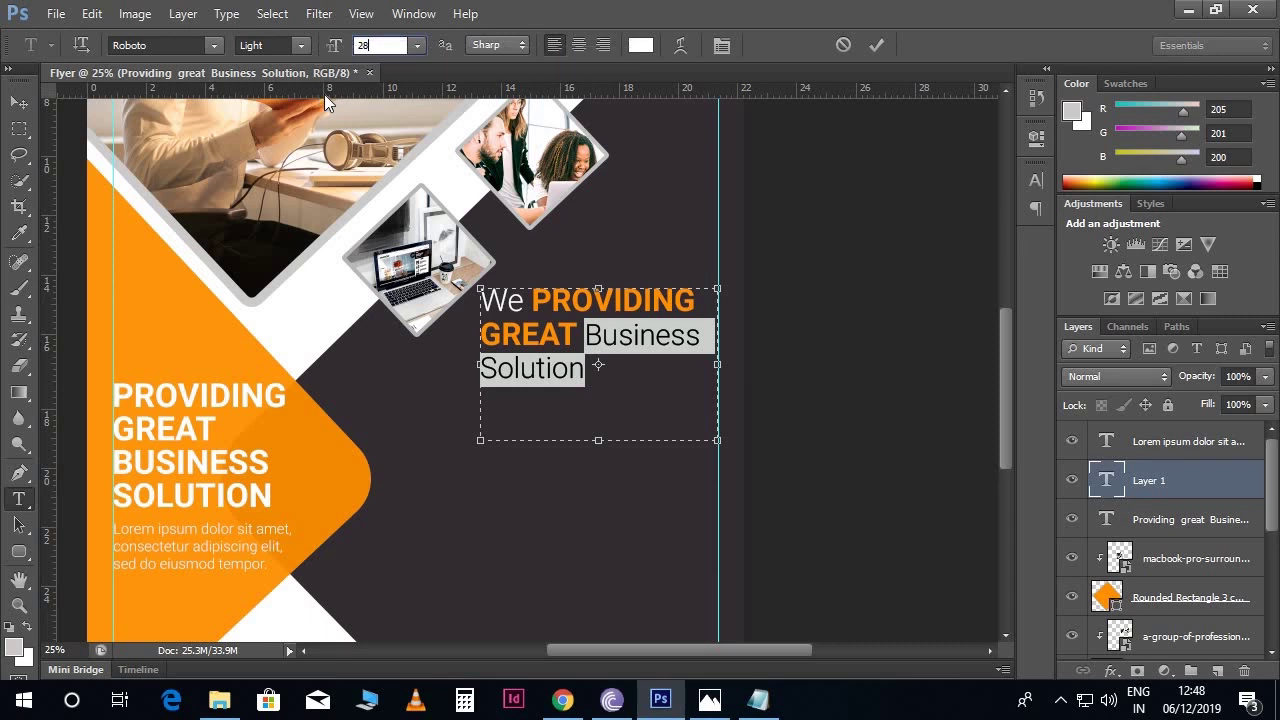
pyautogui.click(19, 102)
# - Nudge the headline right and fine-tune the Business Solution font size
pyautogui.hotkey('shift', 'Right')
pyautogui.hotkey('shift', 'Right')
pyautogui.hotkey('shift', 'Right')
pyautogui.hotkey('shift', 'Right')
pyautogui.hotkey('shift', 'Right')
pyautogui.hotkey('shift', 'Right')
pyautogui.hotkey('shift', 'Right')
pyautogui.hotkey('shift', 'Right')
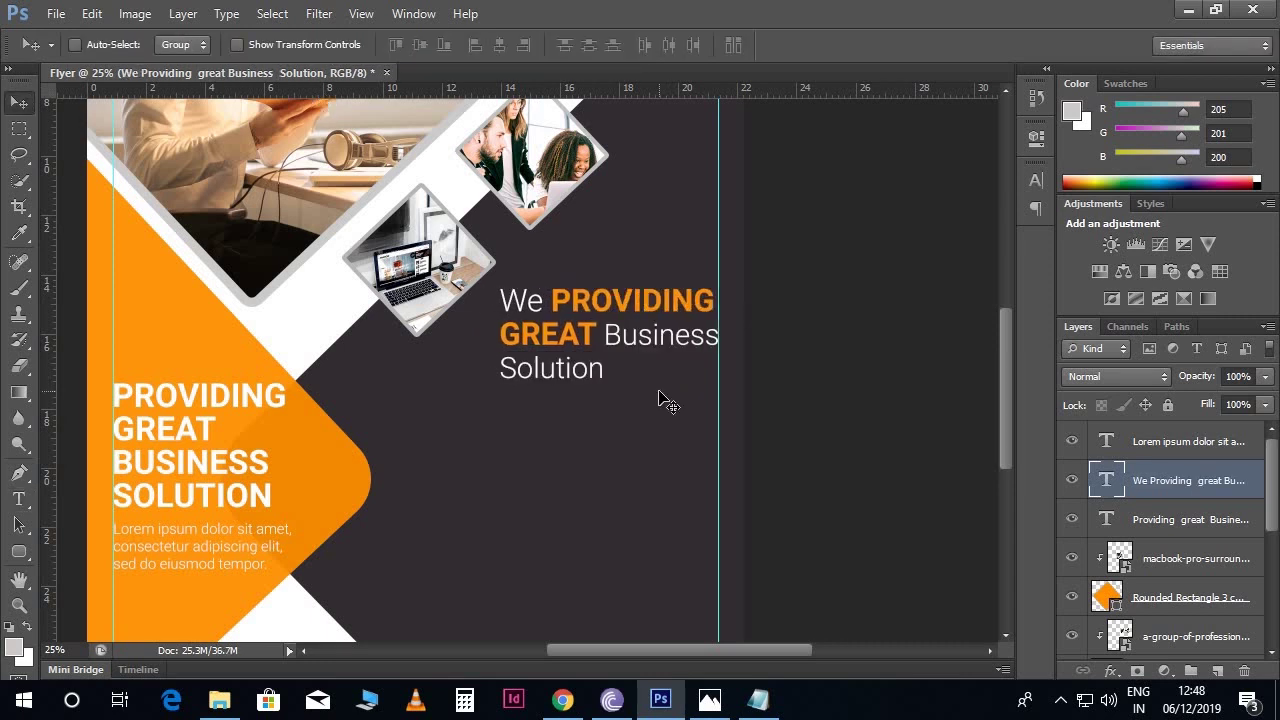
pyautogui.press('t')
pyautogui.moveTo(718, 335); pyautogui.dragTo(621, 362)
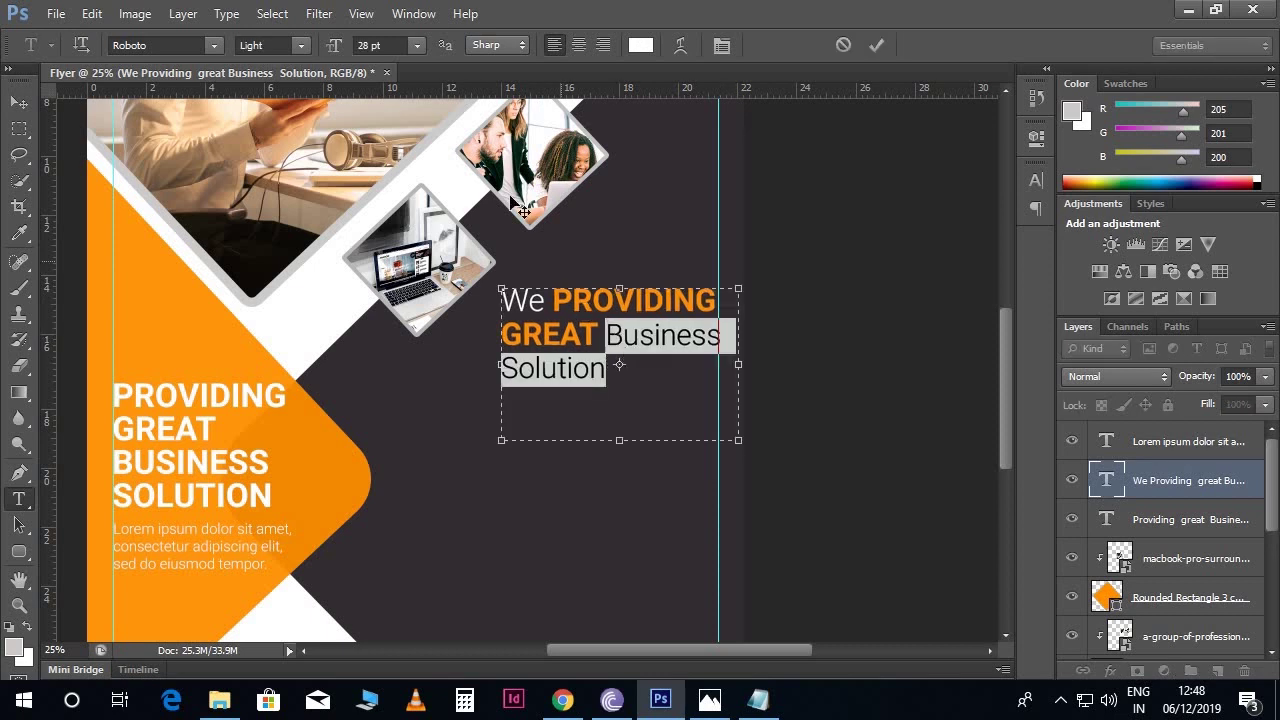
pyautogui.click(372, 45)
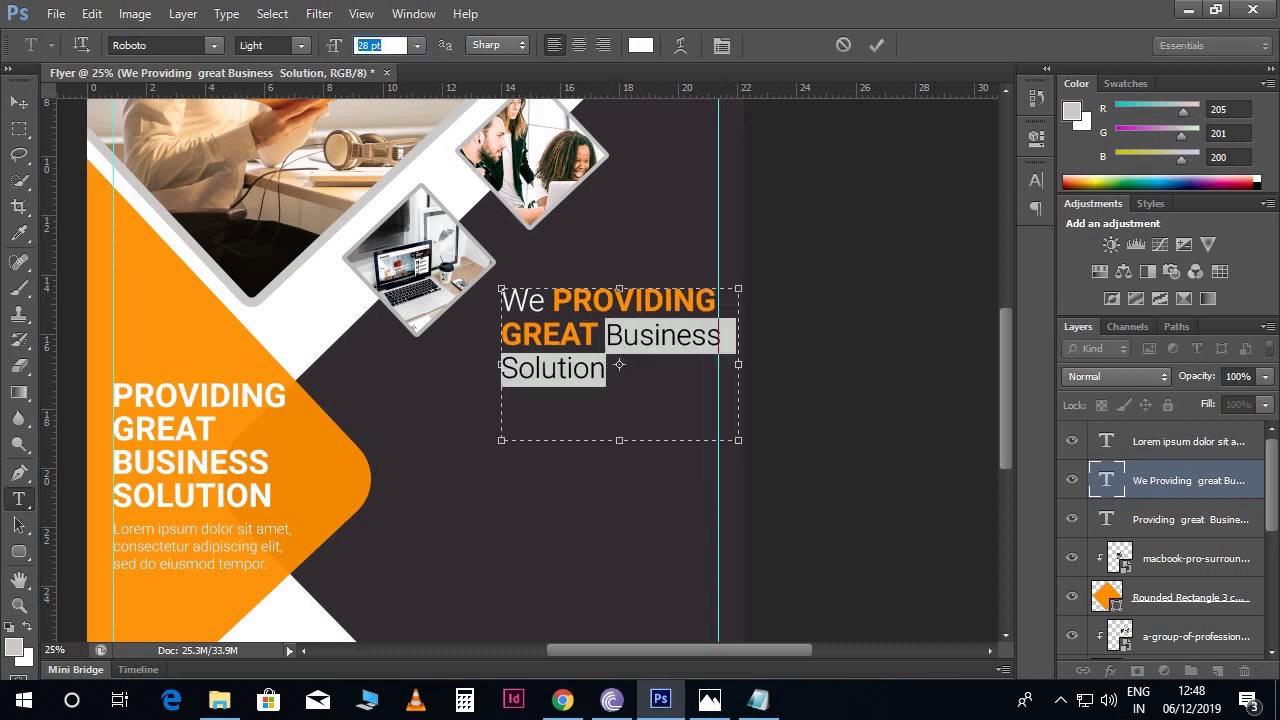
pyautogui.press('Down')
pyautogui.press('Up')
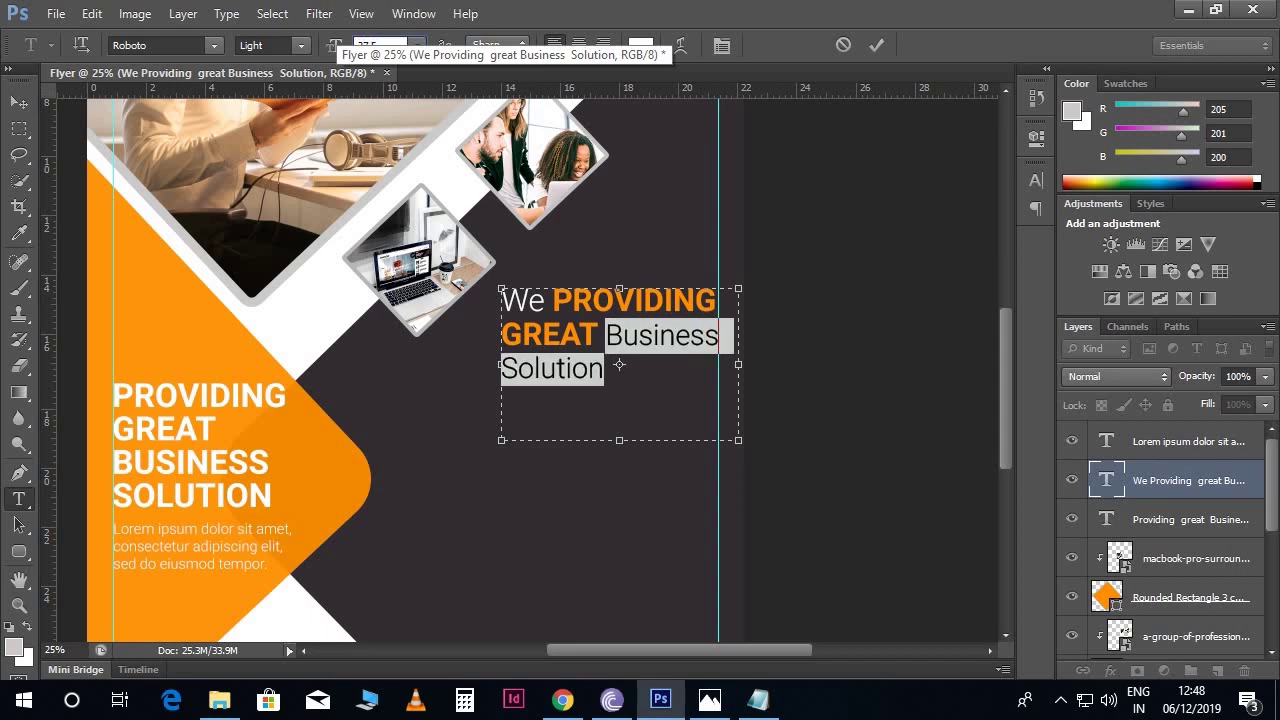
# - Tighten the second headline's leading and move the block up slightly
pyautogui.click(610, 313)
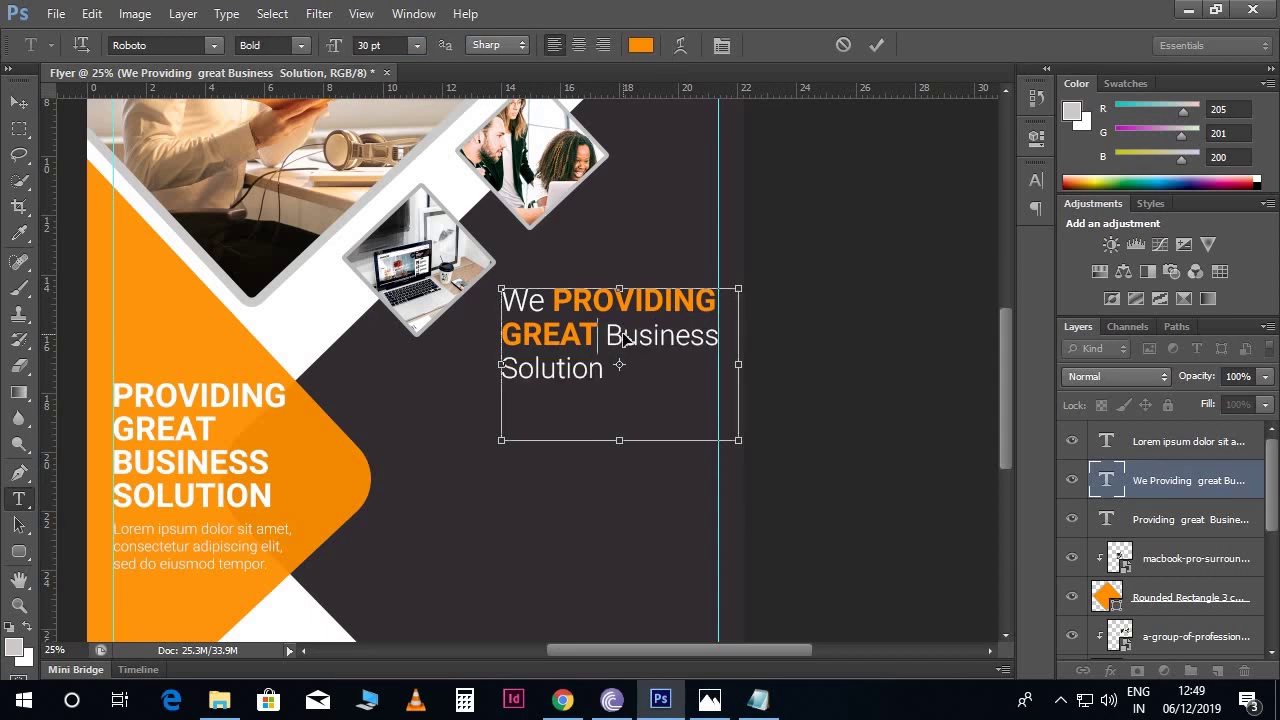
pyautogui.hotkey('ctrl', 'a')
pyautogui.click(1036, 181)
pyautogui.click(958, 220)
pyautogui.write('25')
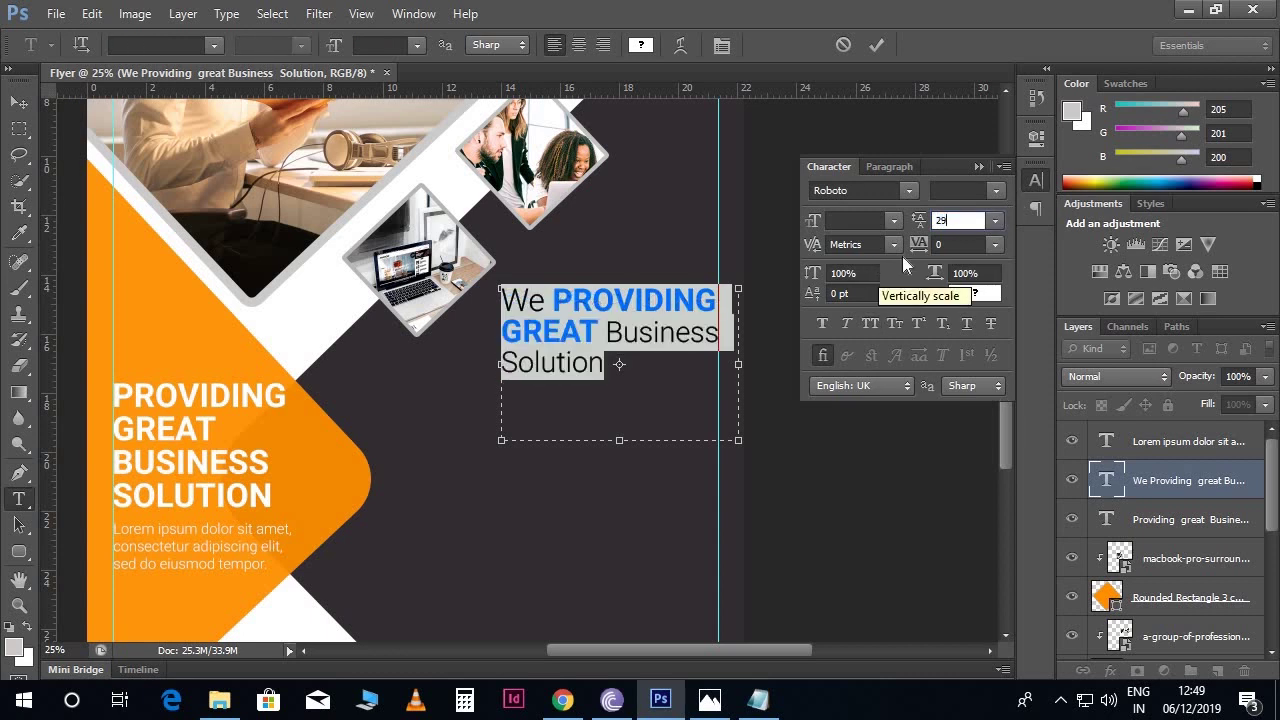
pyautogui.click(977, 167)
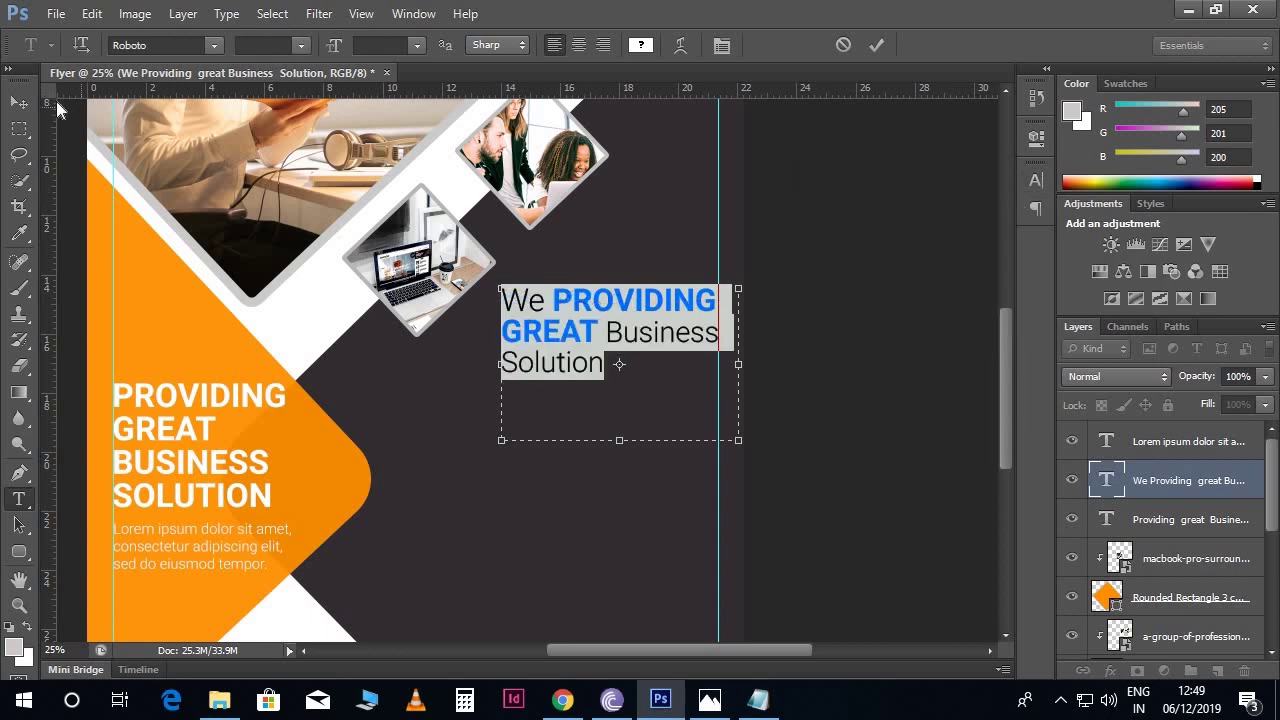
pyautogui.click(18, 102)
pyautogui.moveTo(600, 366); pyautogui.dragTo(592, 344)
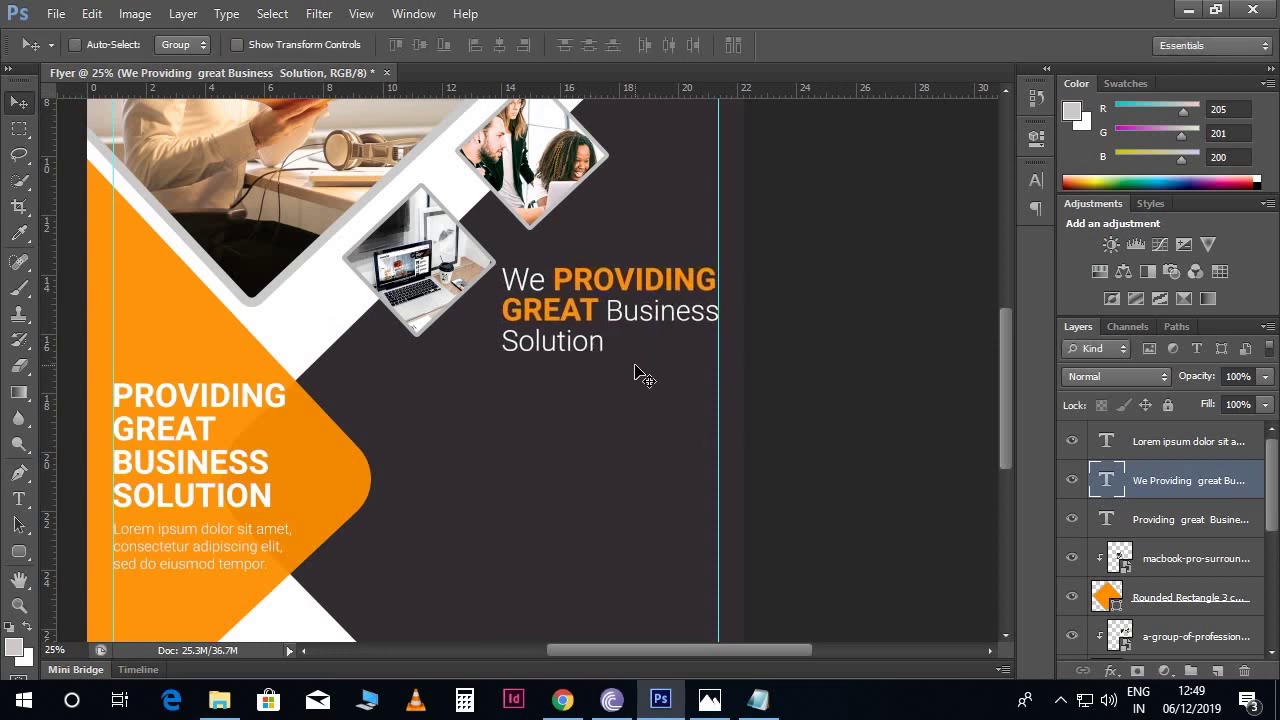
# - Select the Lorem ipsum paragraph layer on the canvas
pyautogui.scroll(-1, 615, 345)
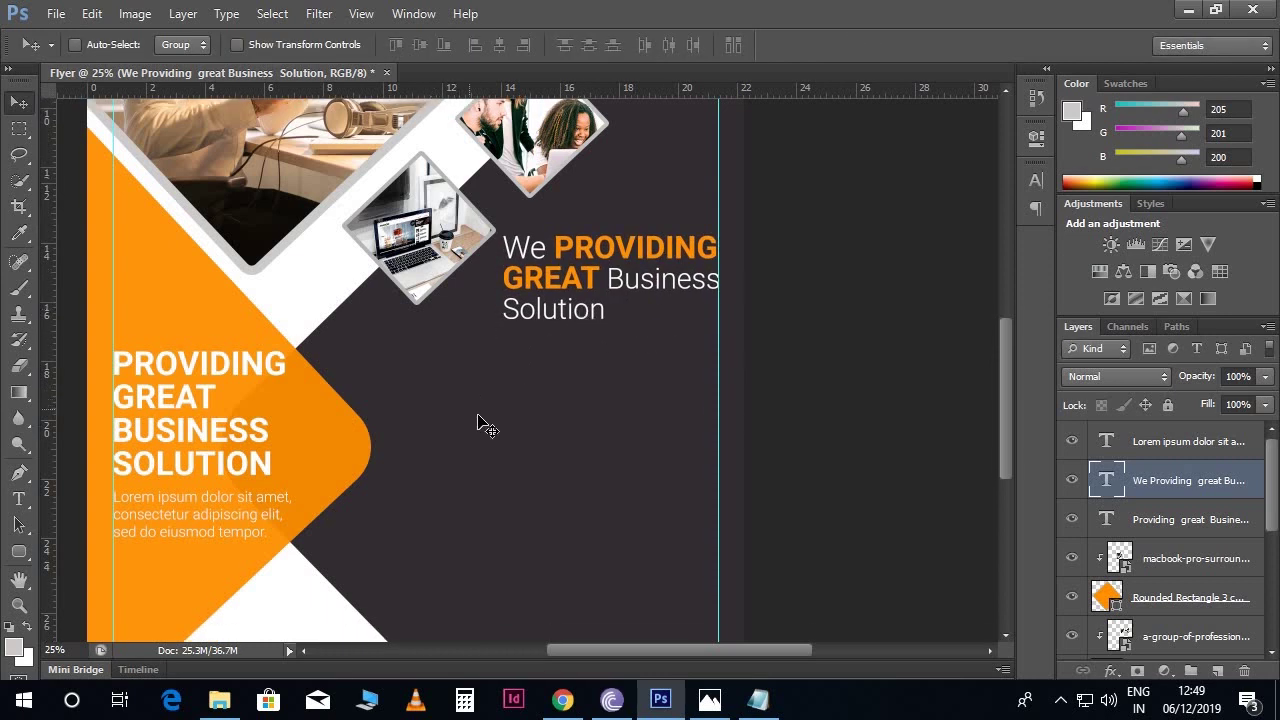
pyautogui.scroll(-1, 500, 434)
pyautogui.rightClick(287, 483)
pyautogui.click(287, 483)
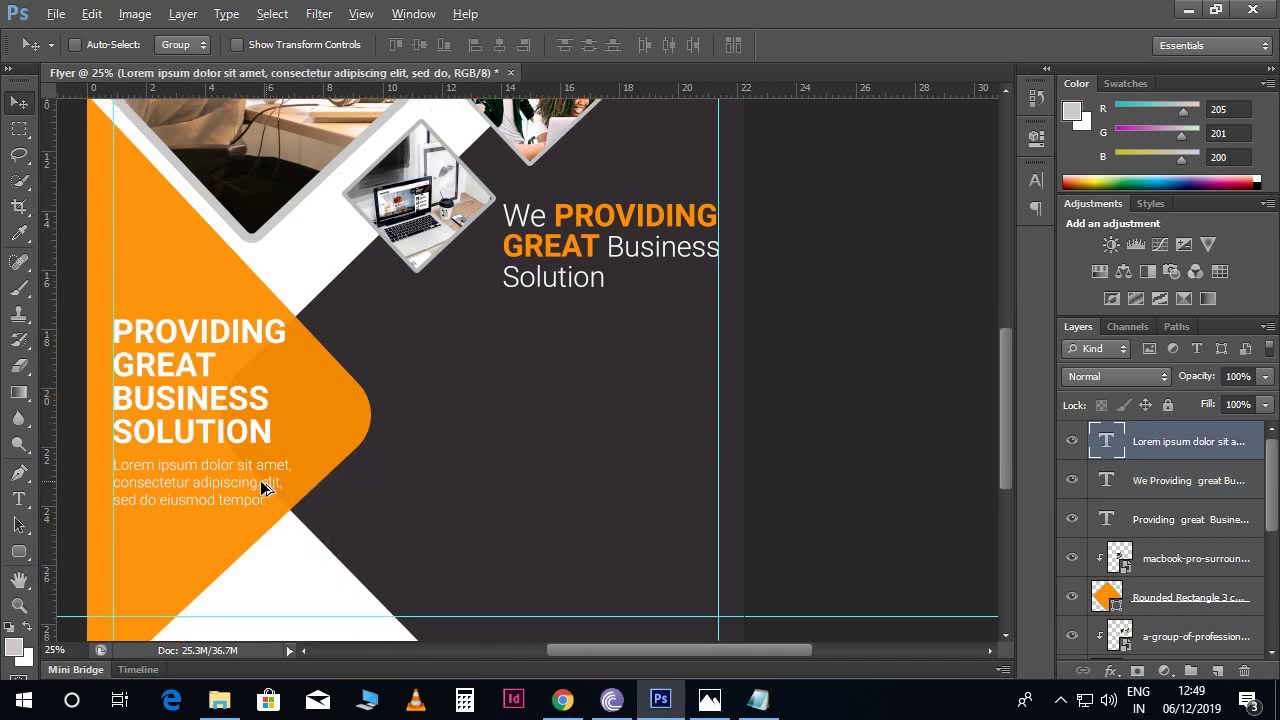
# - Alt-drag a copy of the Lorem paragraph below the second headline, widen it to two lines, and align it
pyautogui.moveTo(314, 475); pyautogui.dragTo(606, 350)
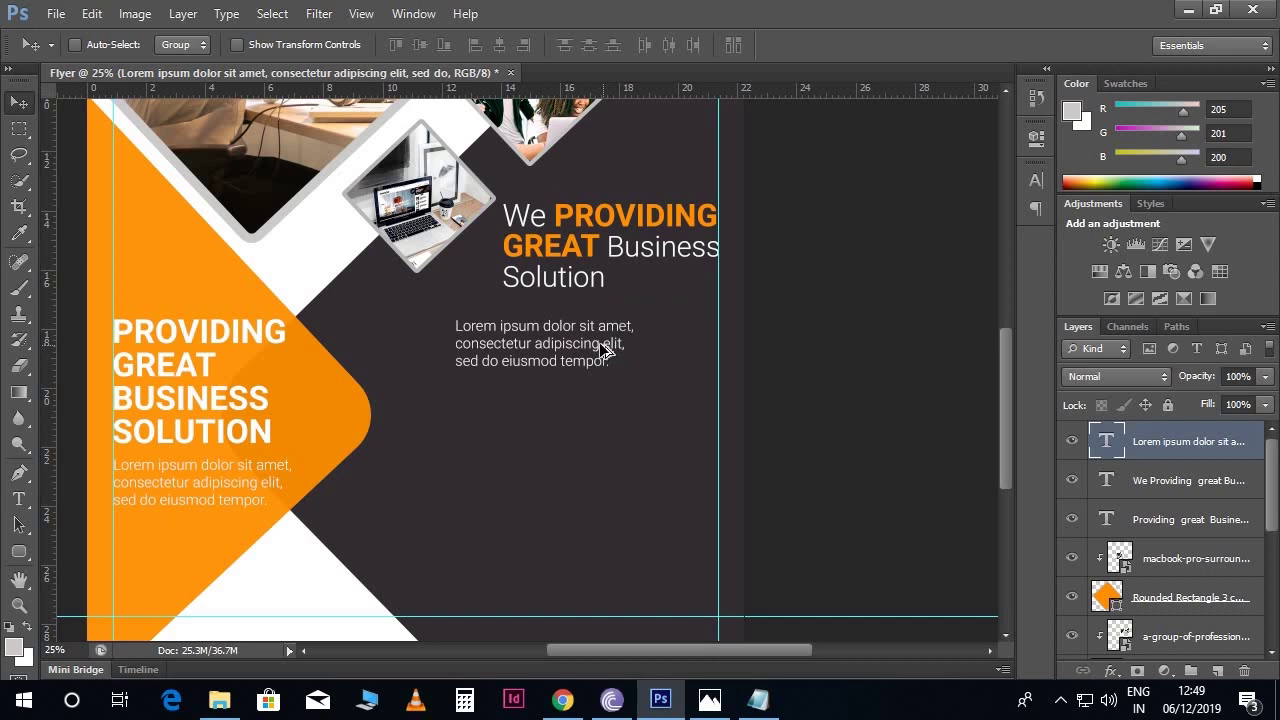
pyautogui.press('t')
pyautogui.click(583, 325)
pyautogui.moveTo(643, 409); pyautogui.dragTo(679, 397)
pyautogui.moveTo(458, 379); pyautogui.dragTo(437, 355)
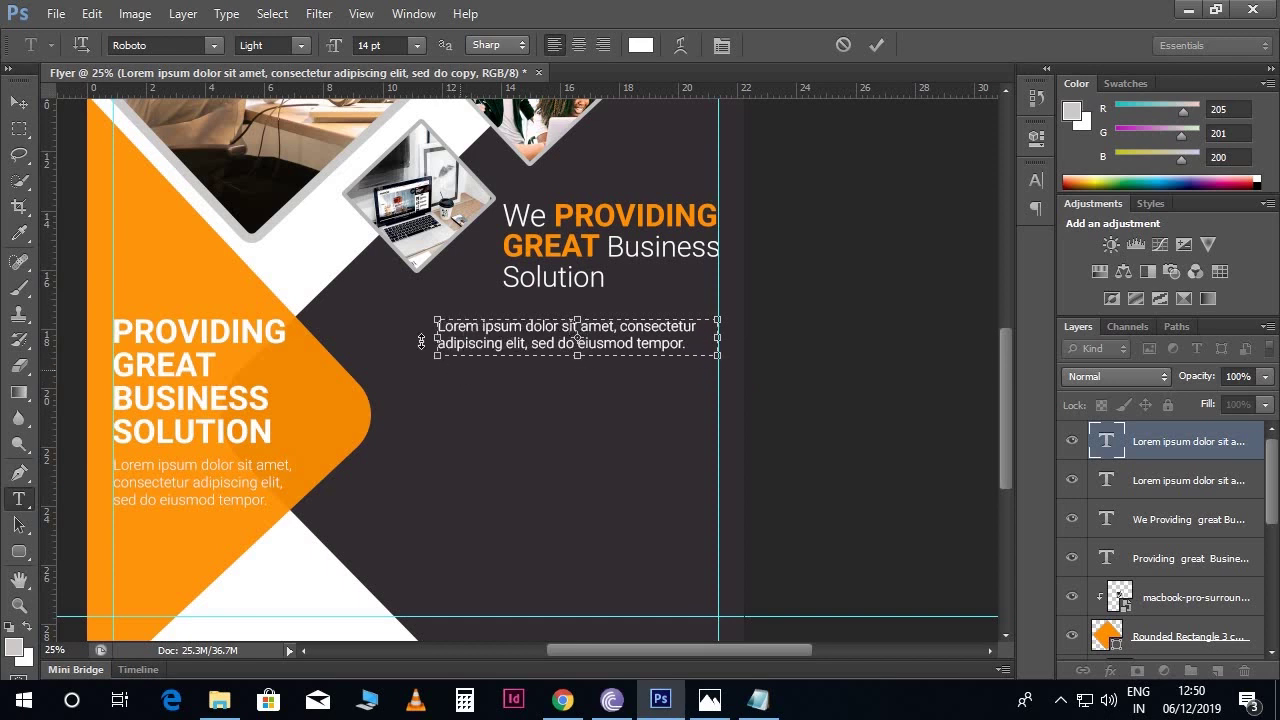
pyautogui.click(19, 102)
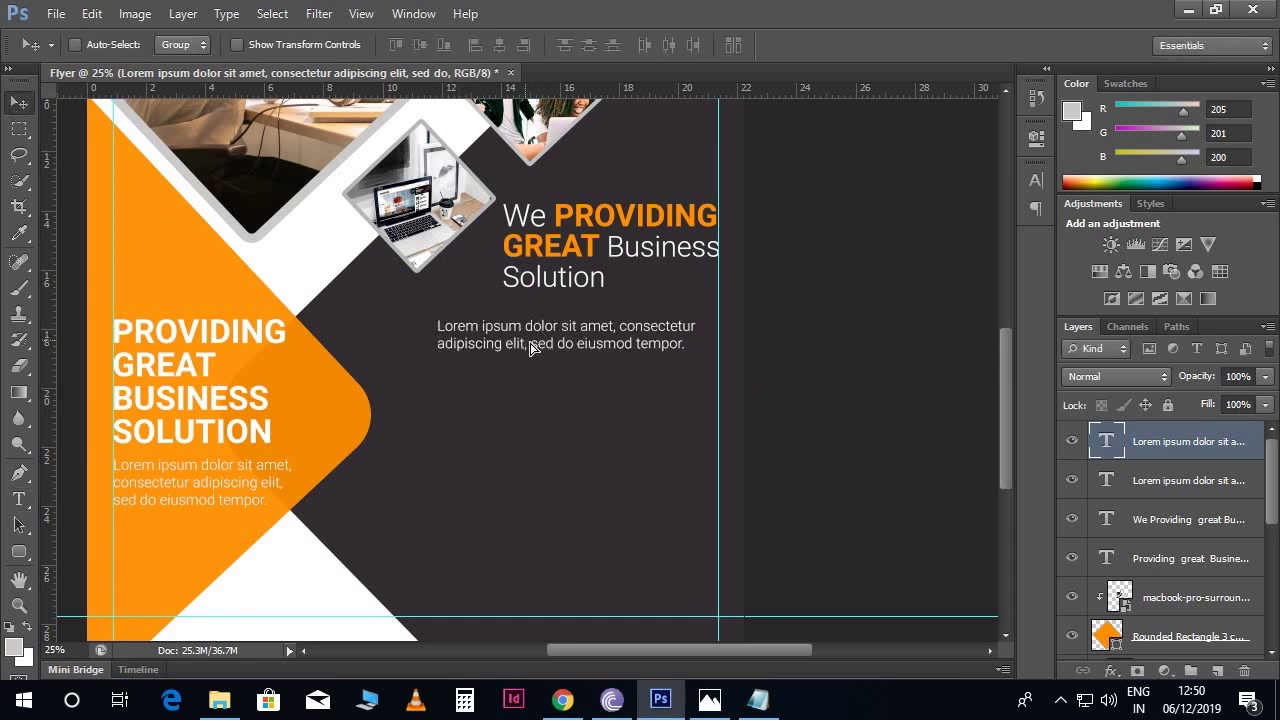
pyautogui.moveTo(530, 347); pyautogui.dragTo(552, 346)
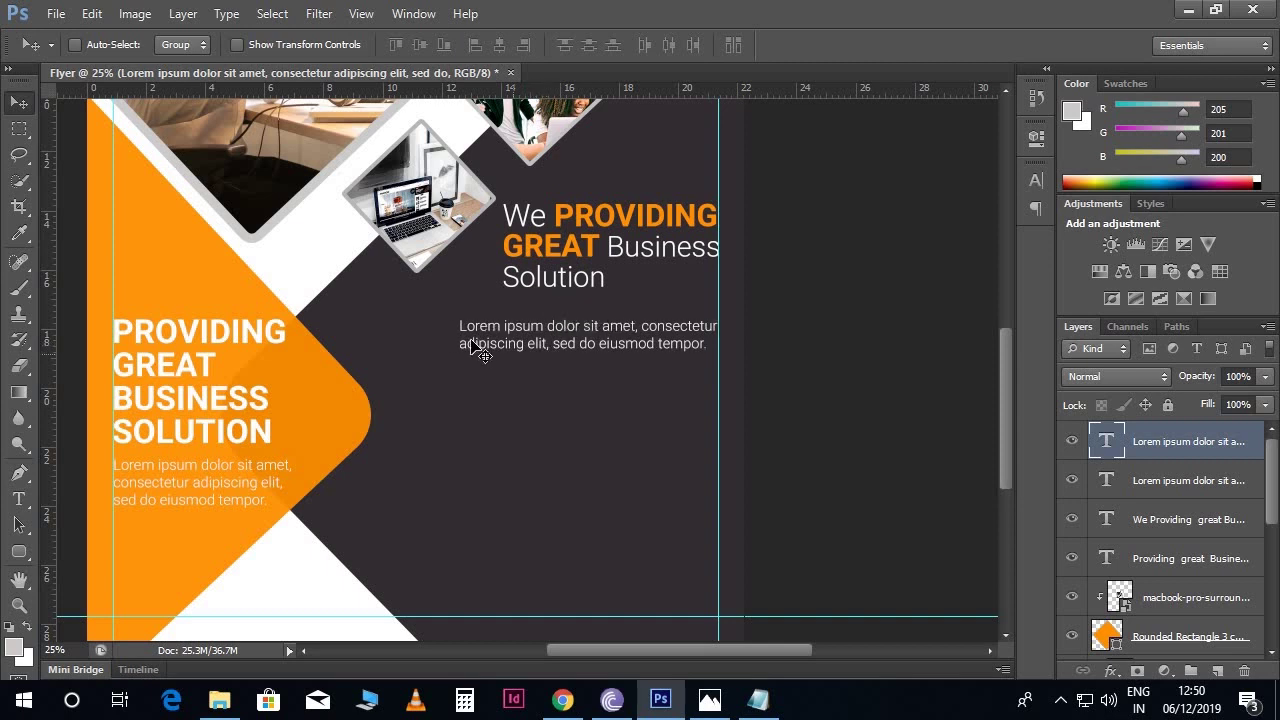
pyautogui.press('t')
pyautogui.click(416, 336)
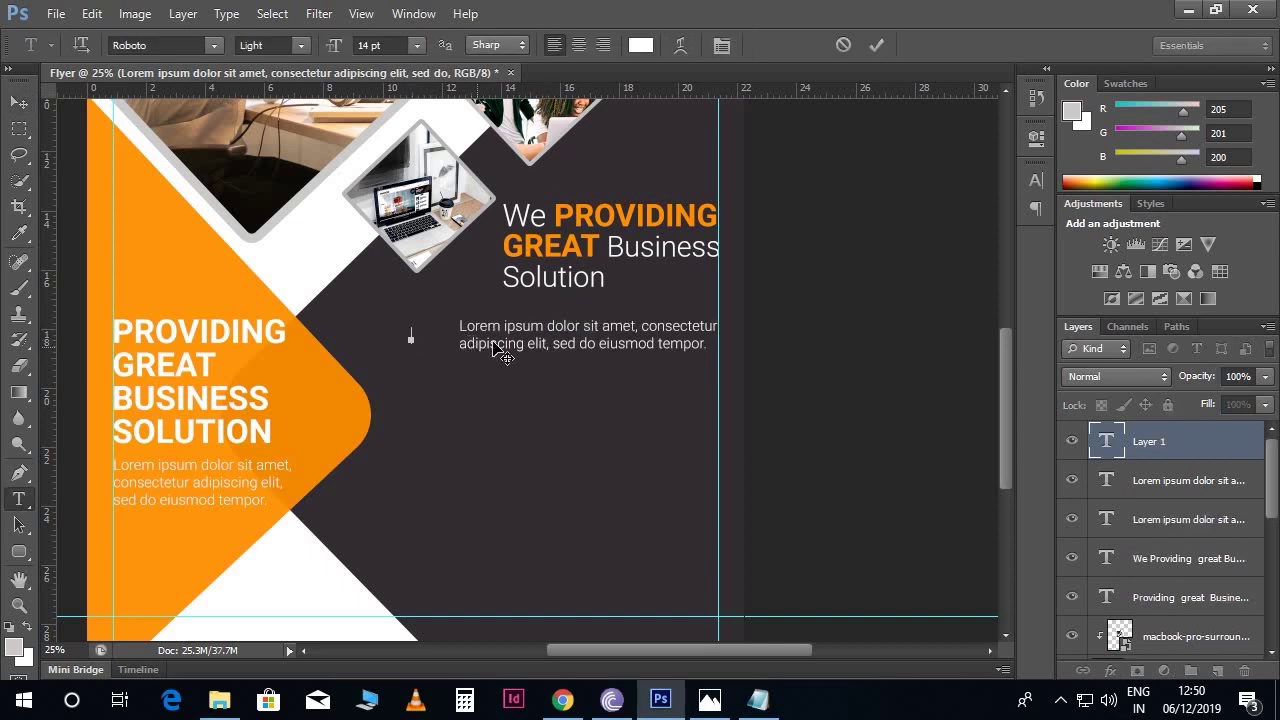
# - Type 01 left of the paragraph in Roboto Medium at 30 pt
pyautogui.write('01')
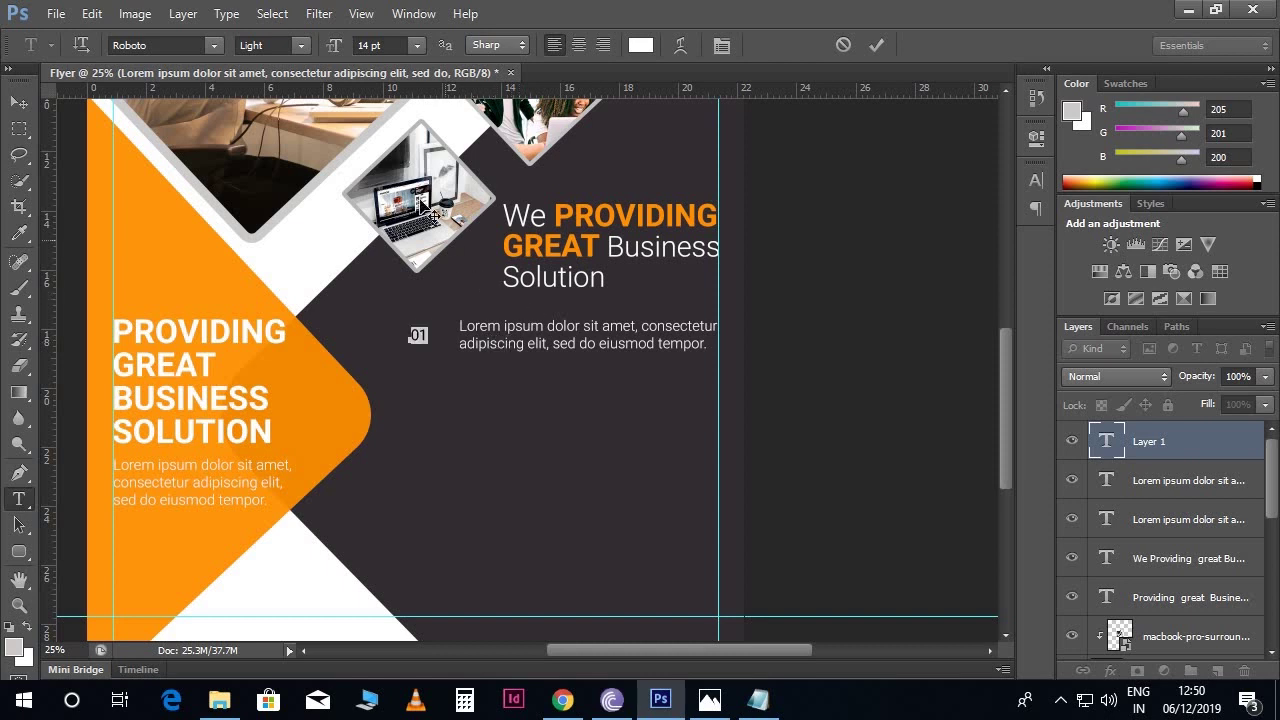
pyautogui.click(302, 45)
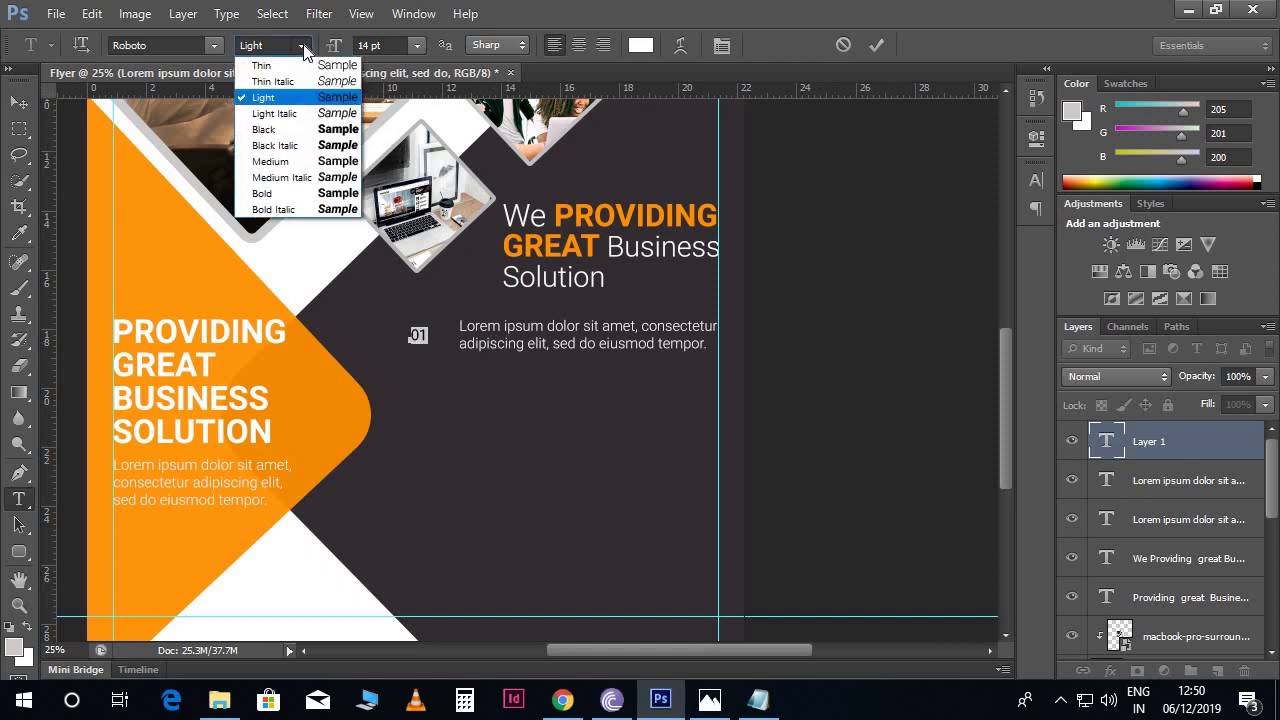
pyautogui.click(322, 161)
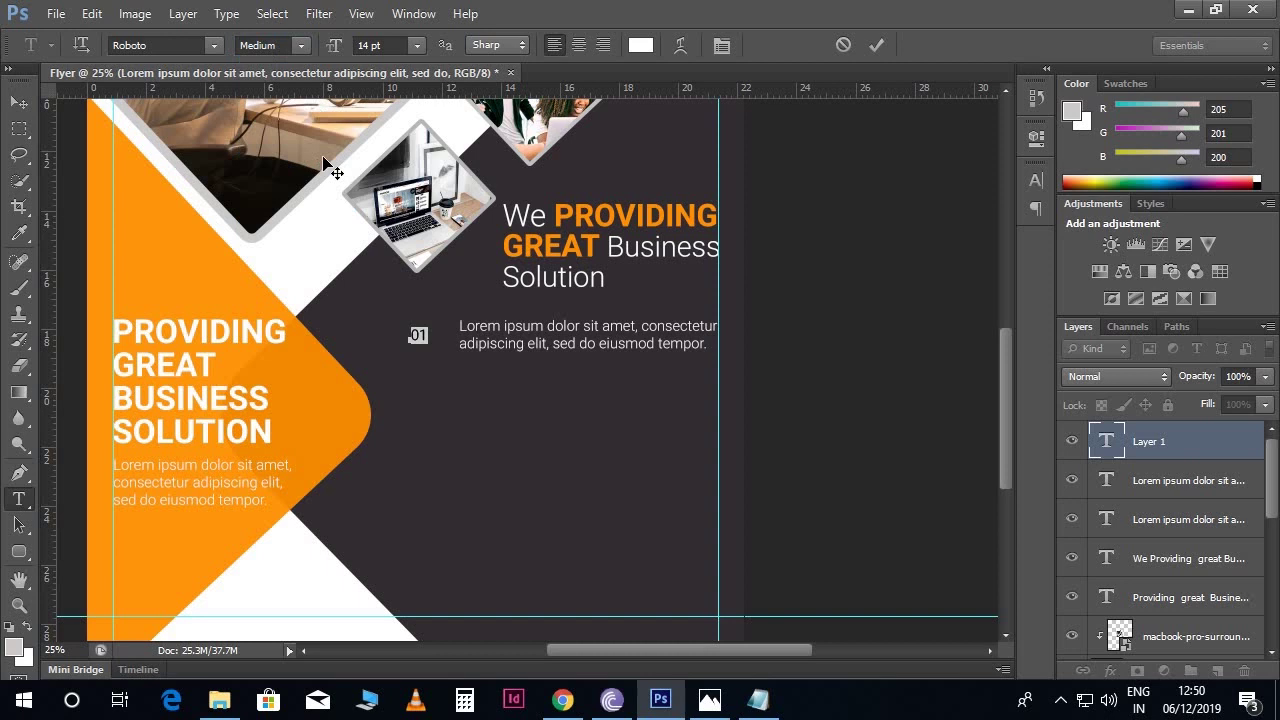
pyautogui.click(388, 46)
pyautogui.write('30')
pyautogui.press('Return')
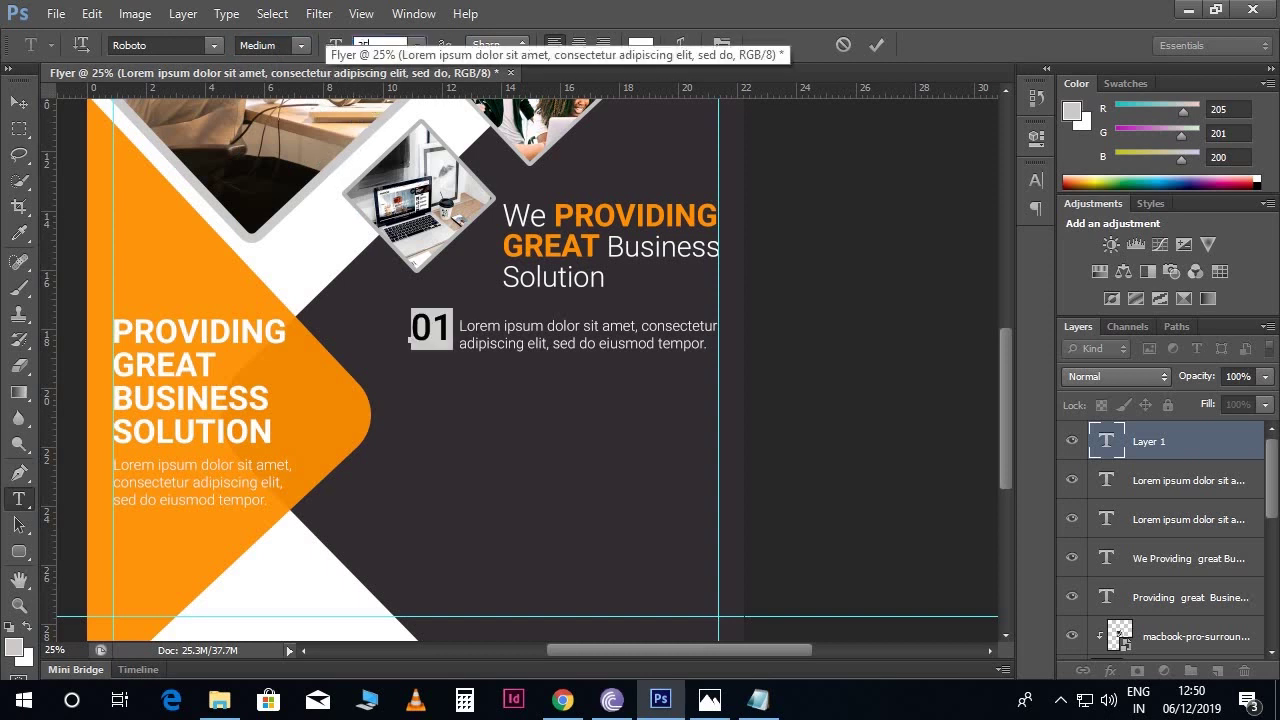
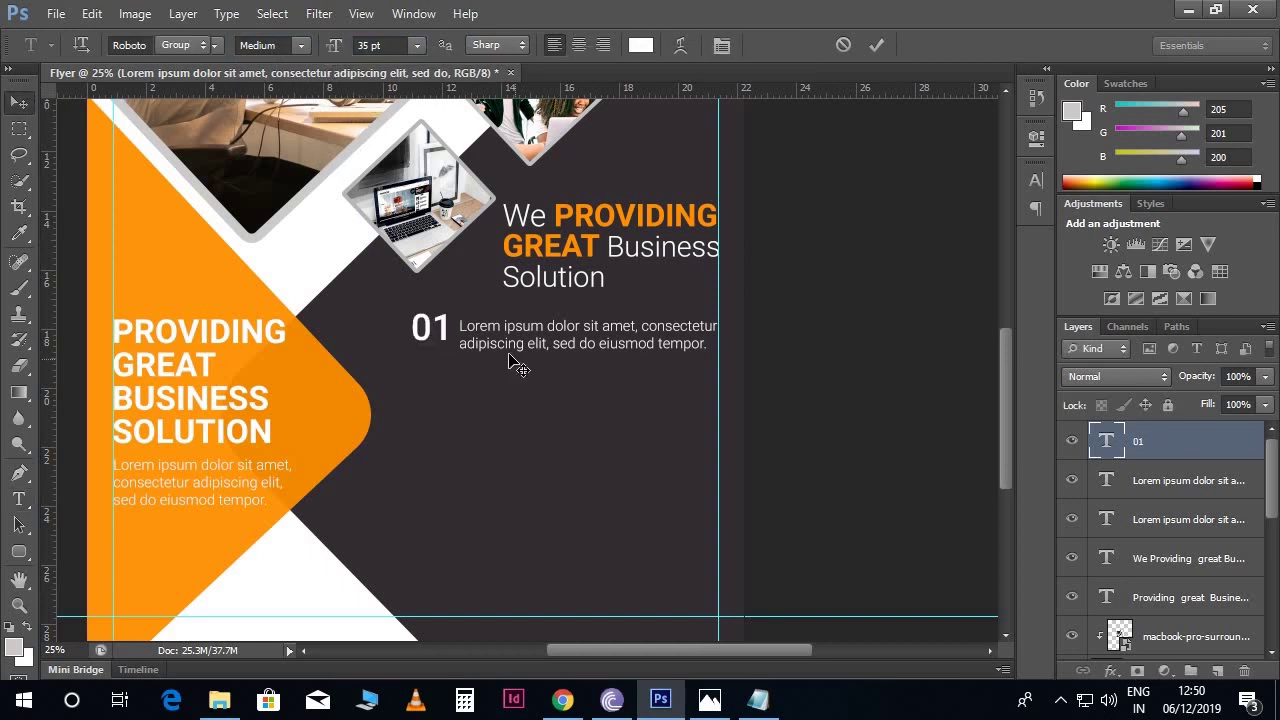
# - Nudge the 01 number slightly and enlarge it to 37 pt
pyautogui.click(19, 102)
pyautogui.moveTo(510, 360); pyautogui.dragTo(515, 367)
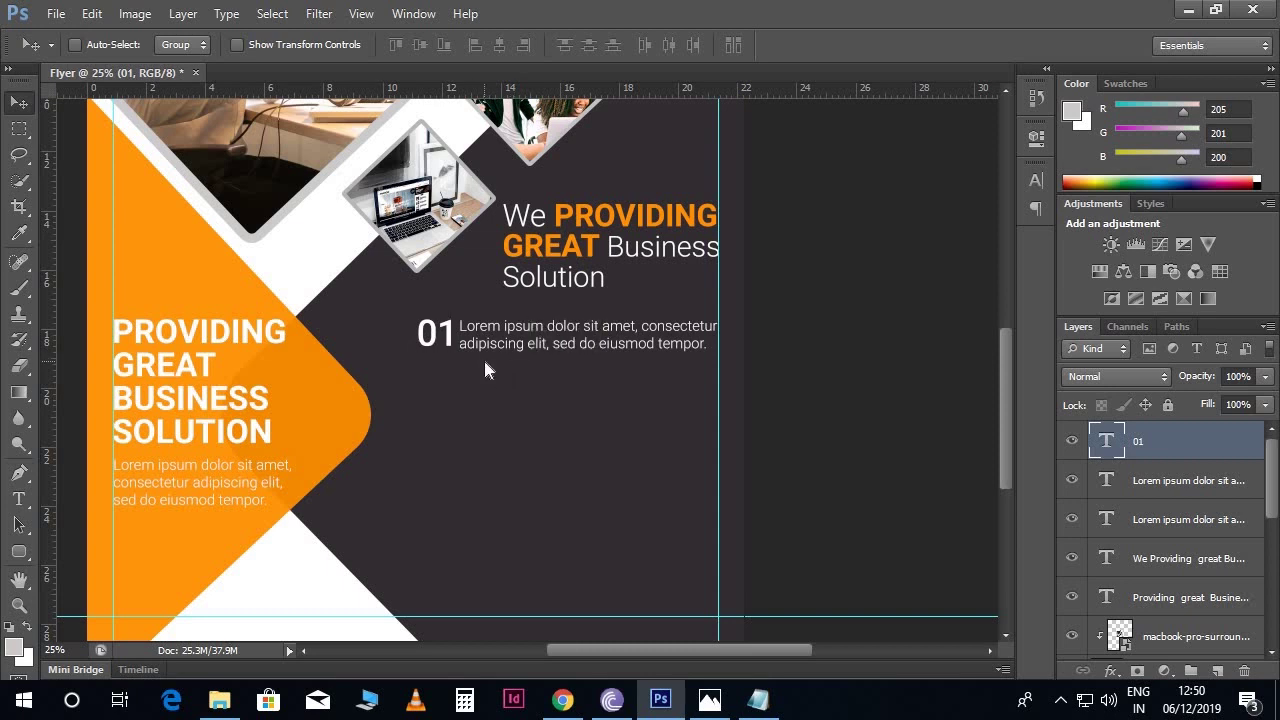
pyautogui.press('t')
pyautogui.press('Return')
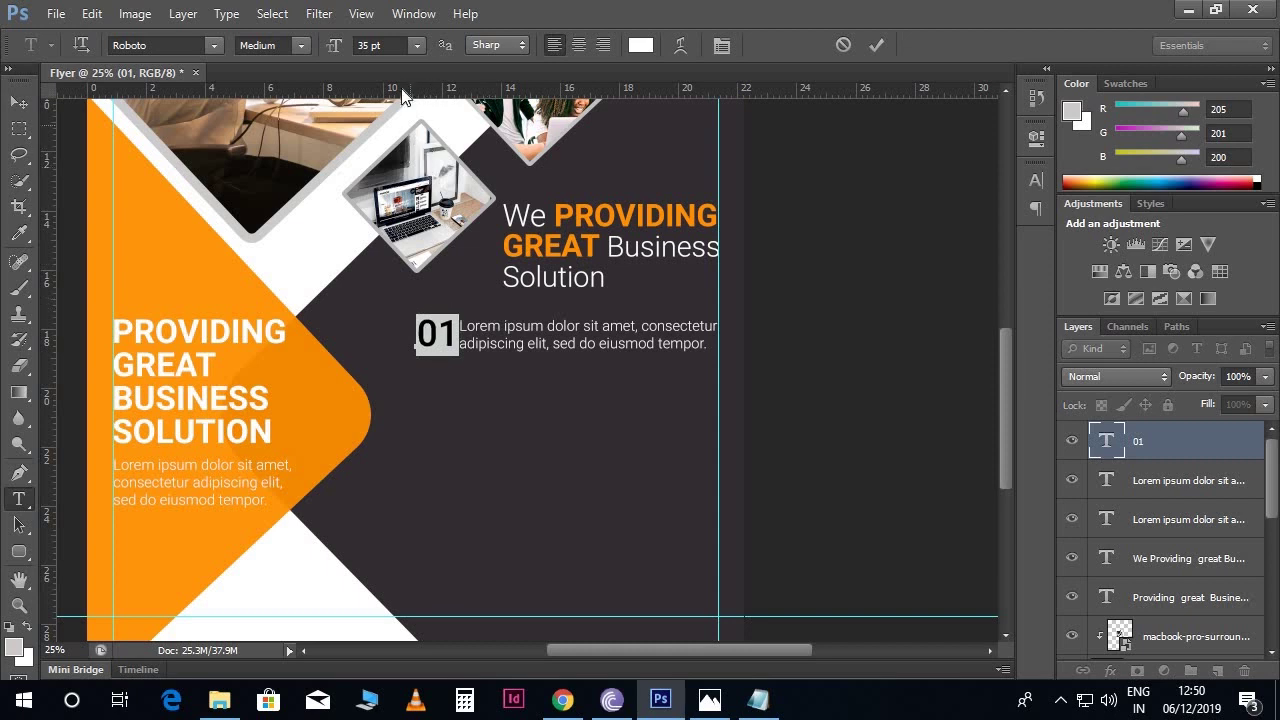
pyautogui.write('37')
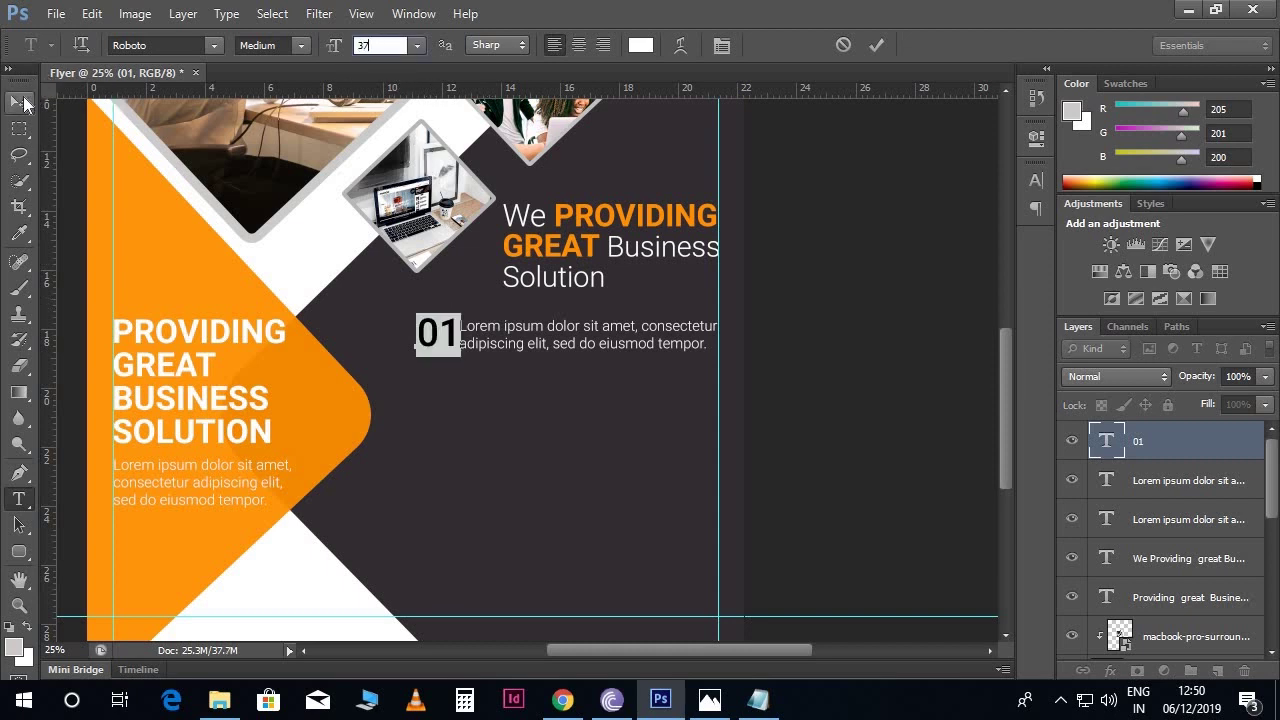
pyautogui.click(19, 102)
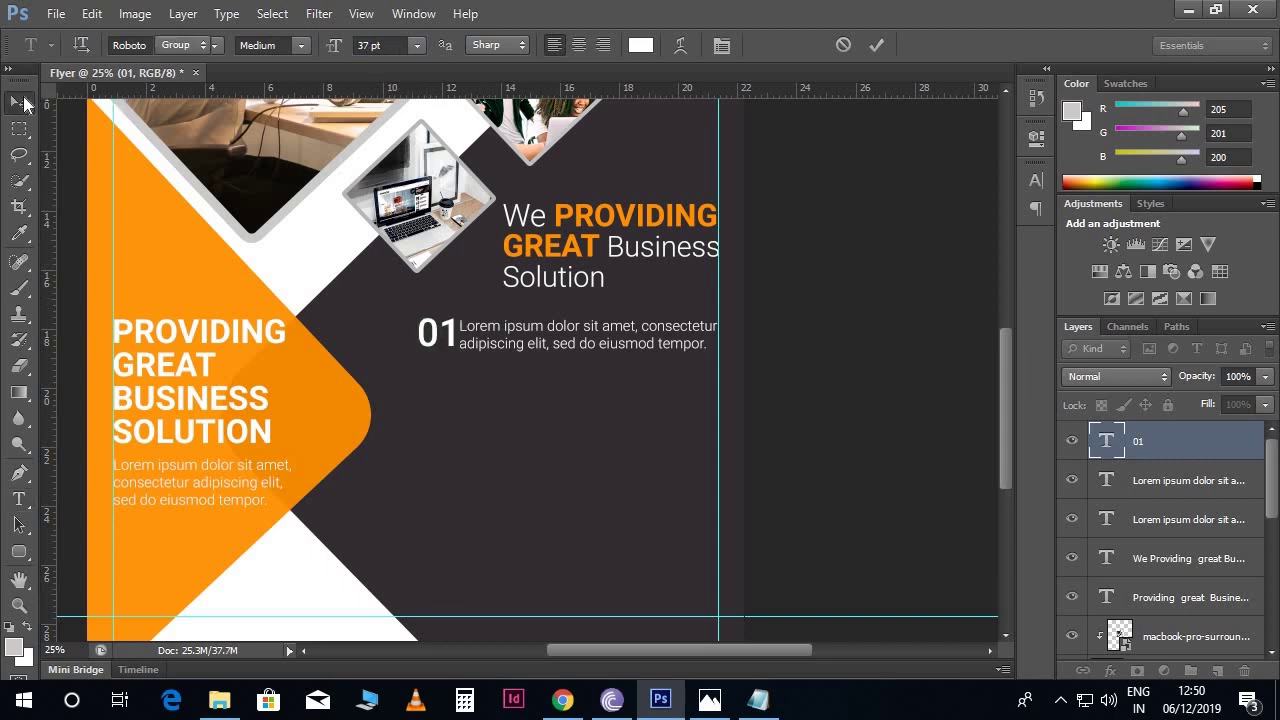
# - Duplicate the 01 number and its paragraph below and renumber the copy 02
pyautogui.scroll(-2, 513, 314)
pyautogui.rightClick(517, 318)
pyautogui.click(530, 316)
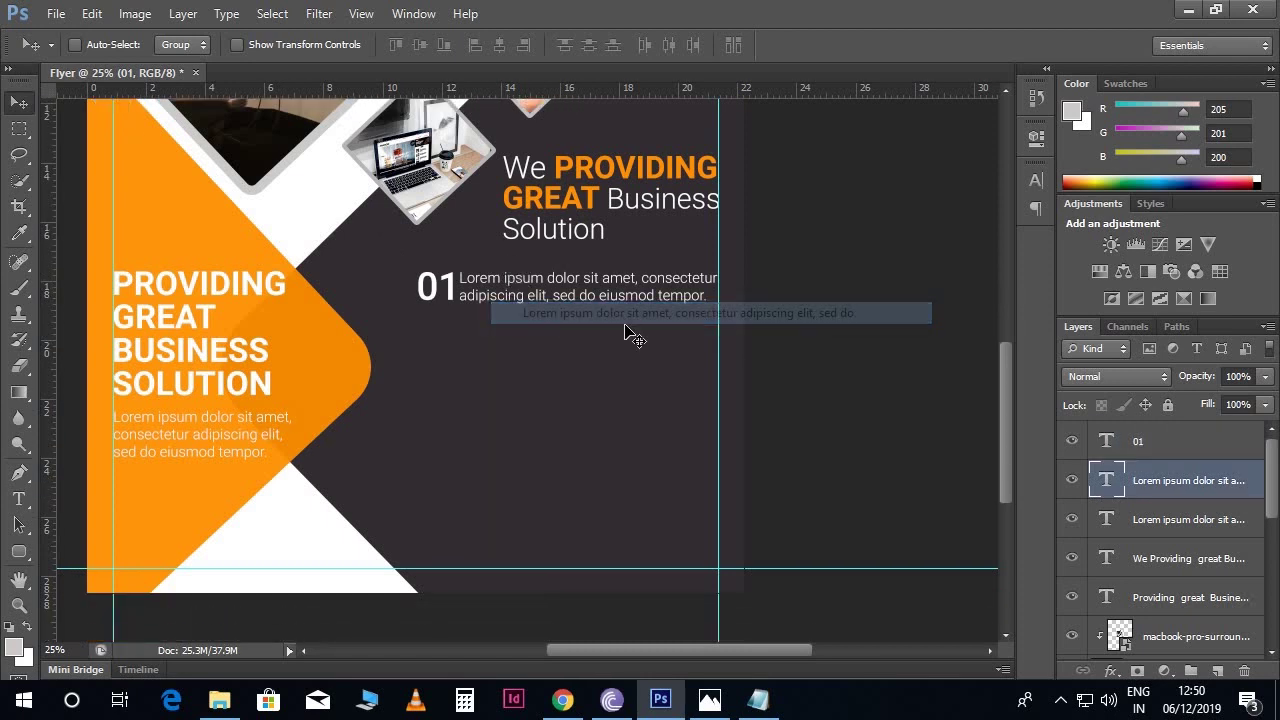
pyautogui.keyDown('shift'); pyautogui.click(1138, 442); pyautogui.keyUp('shift')
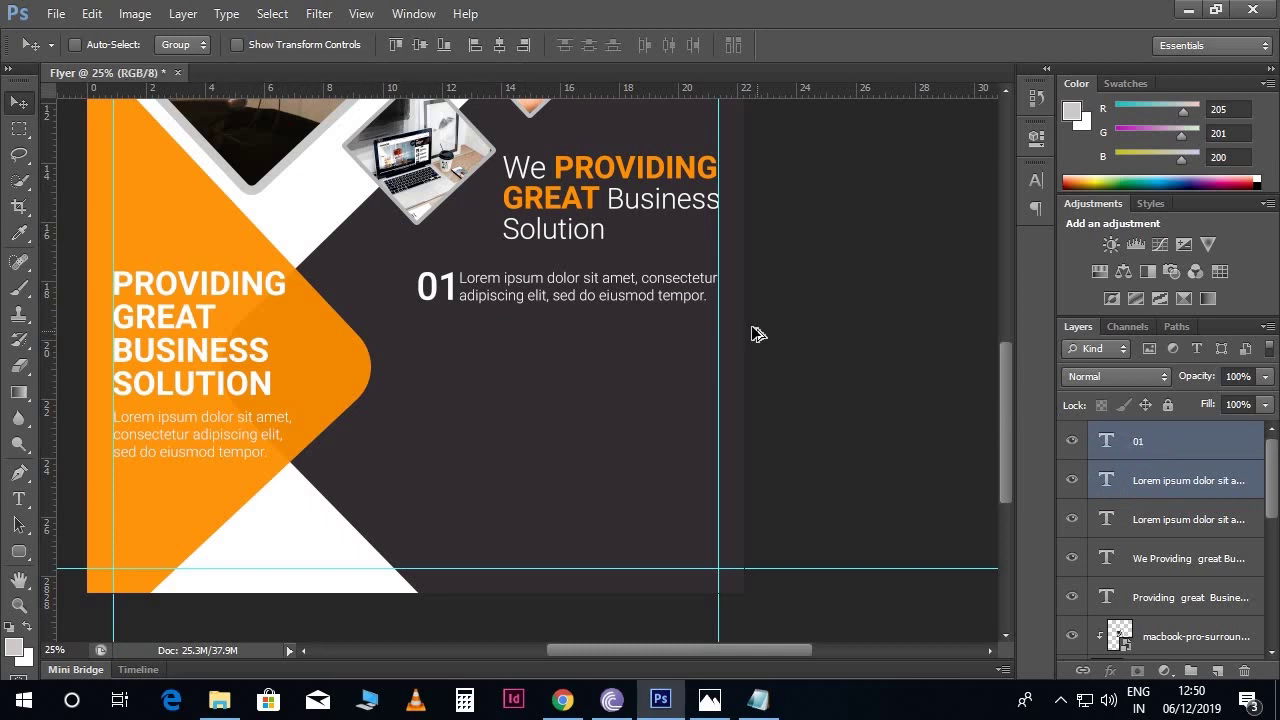
pyautogui.moveTo(697, 303); pyautogui.dragTo(701, 344)
pyautogui.hotkey('shift', 'Down')
pyautogui.hotkey('shift', 'Down')
pyautogui.hotkey('shift', 'Down')
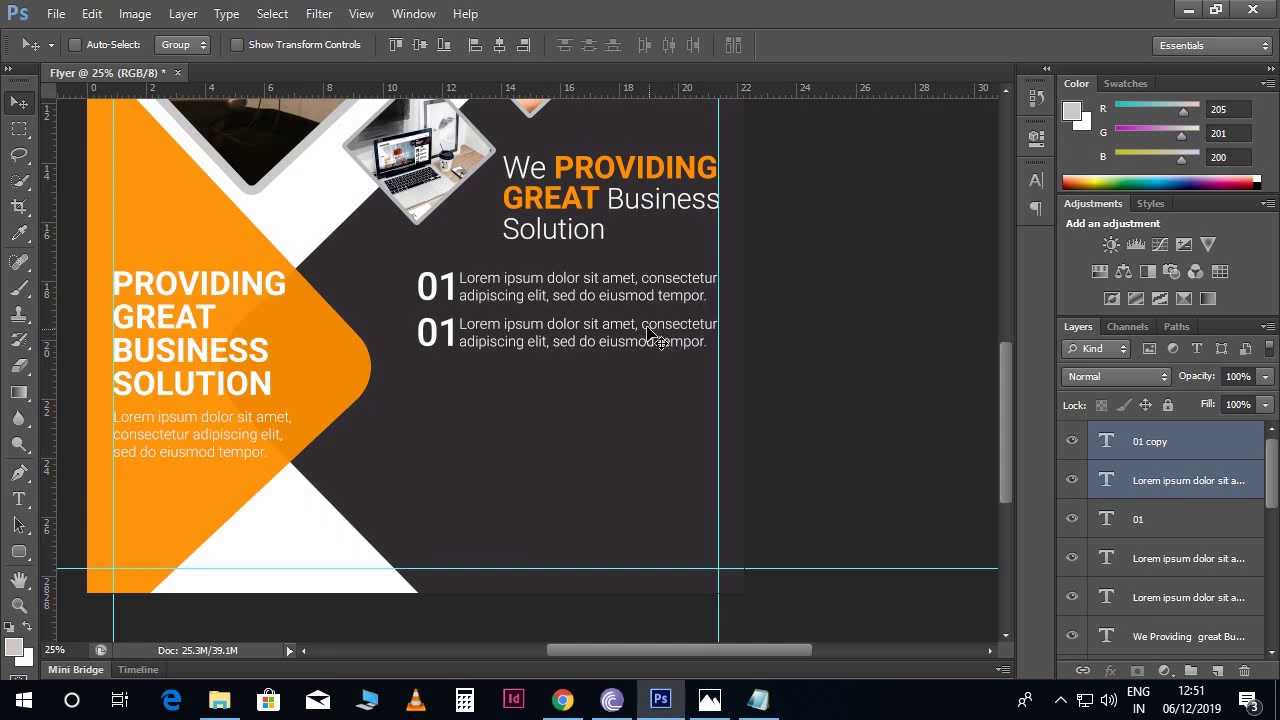
pyautogui.press('t')
pyautogui.click(452, 332)
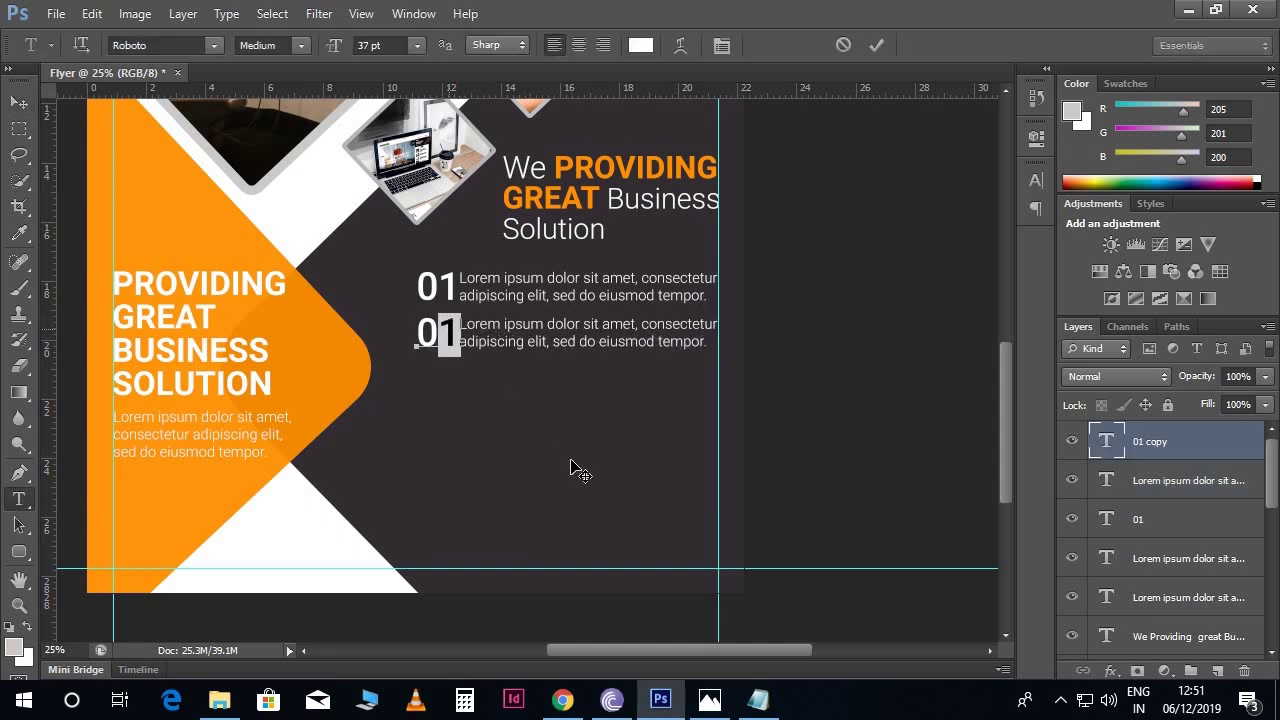
pyautogui.press('BackSpace')
pyautogui.write('2')
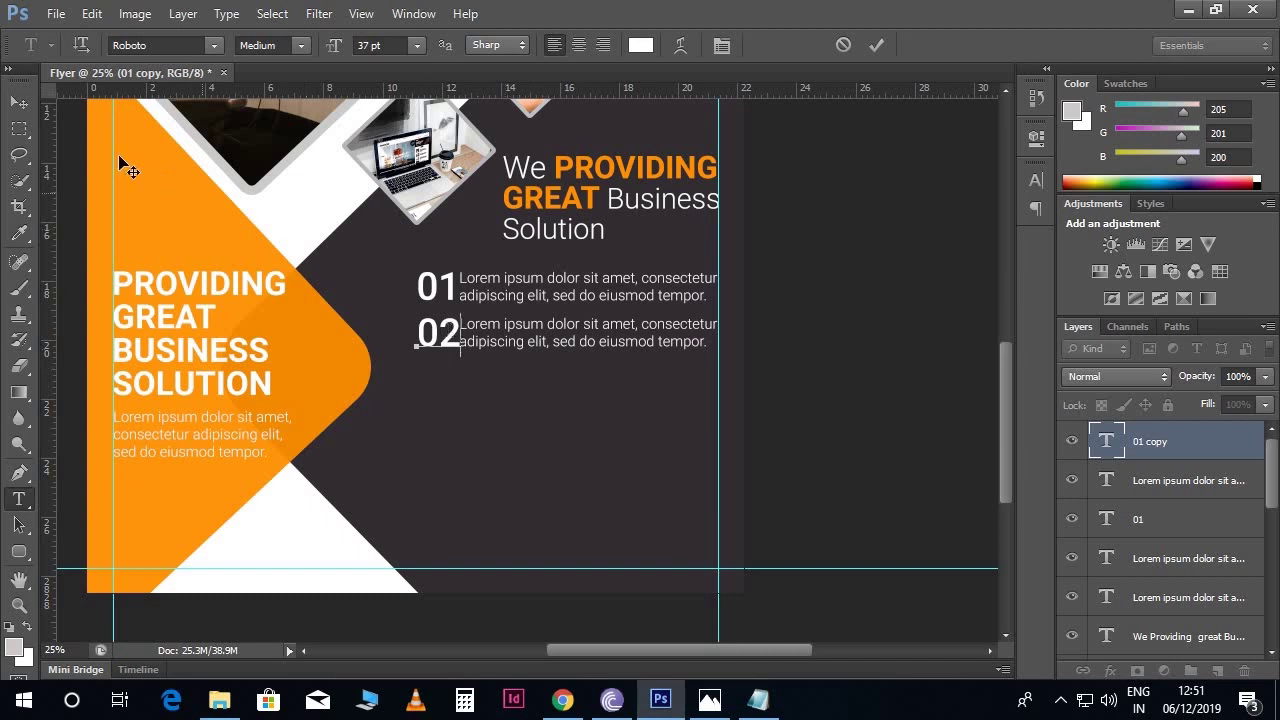
pyautogui.click(19, 103)
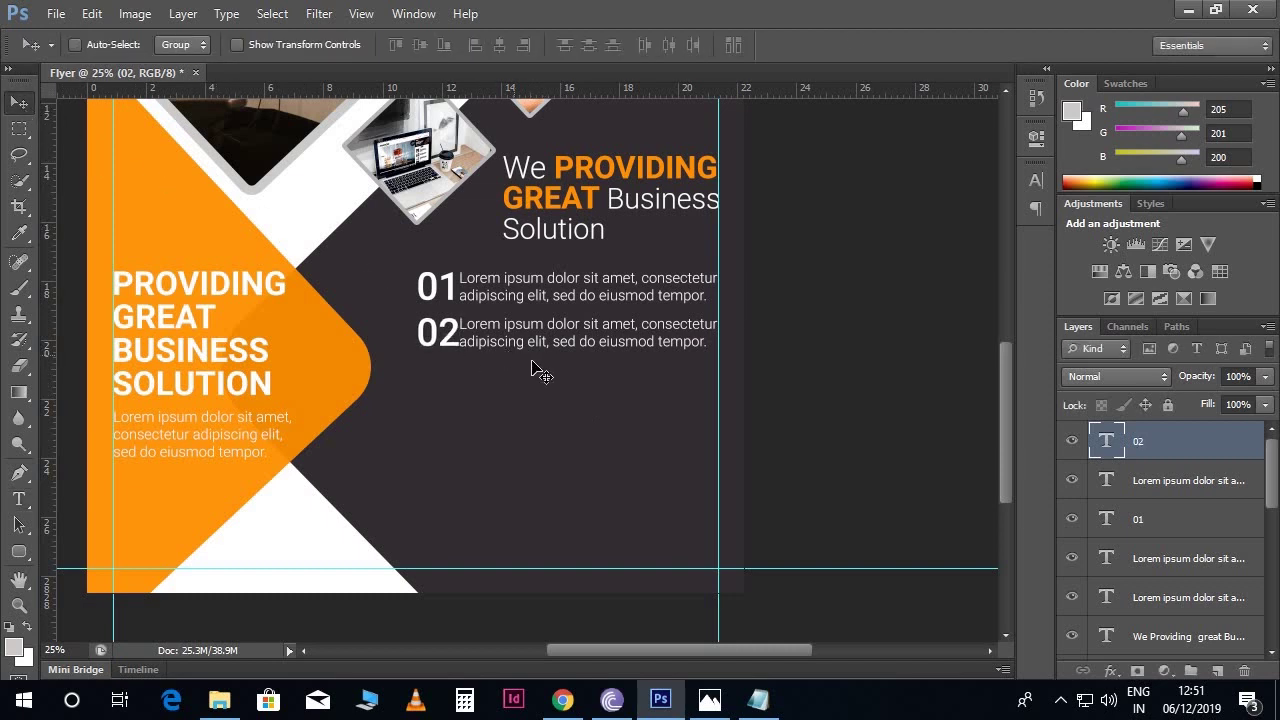
# - Duplicate the 02 entry below as a third item numbered 03
pyautogui.keyDown('shift'); pyautogui.click(1212, 482); pyautogui.keyUp('shift')
pyautogui.moveTo(655, 364); pyautogui.dragTo(659, 404)
pyautogui.press('t')
pyautogui.moveTo(460, 372); pyautogui.dragTo(446, 370)
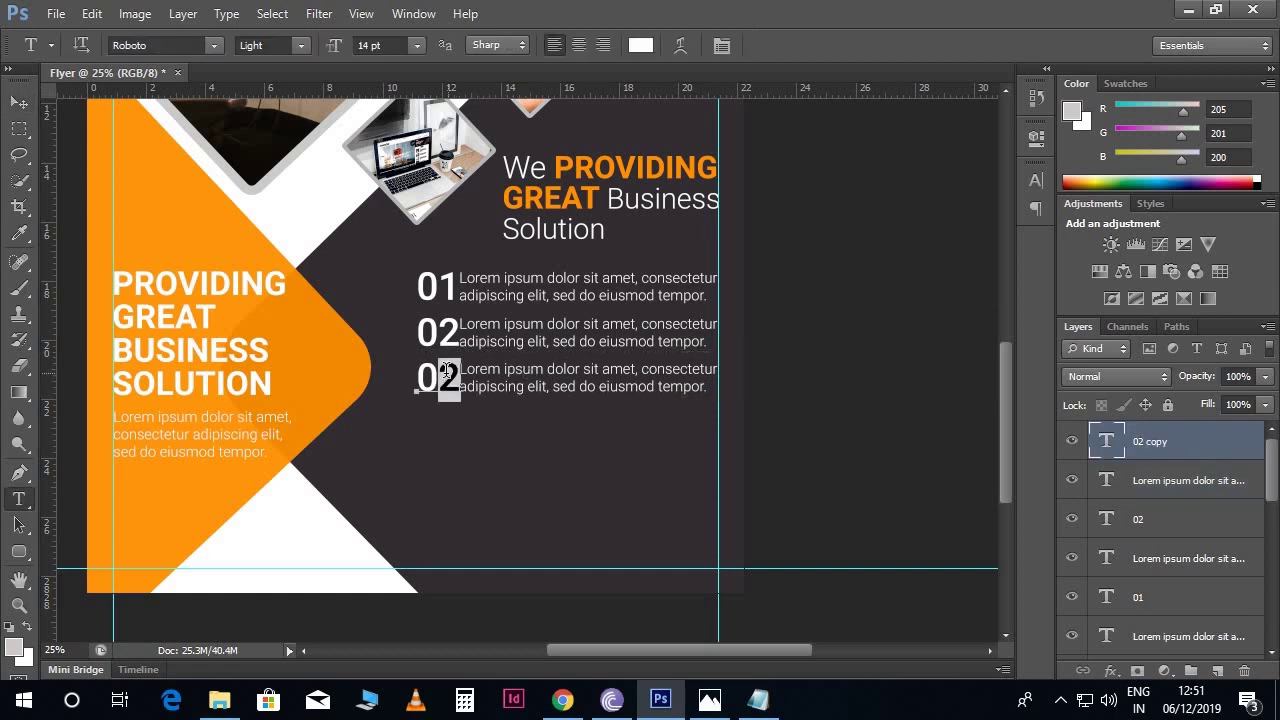
pyautogui.write('3')
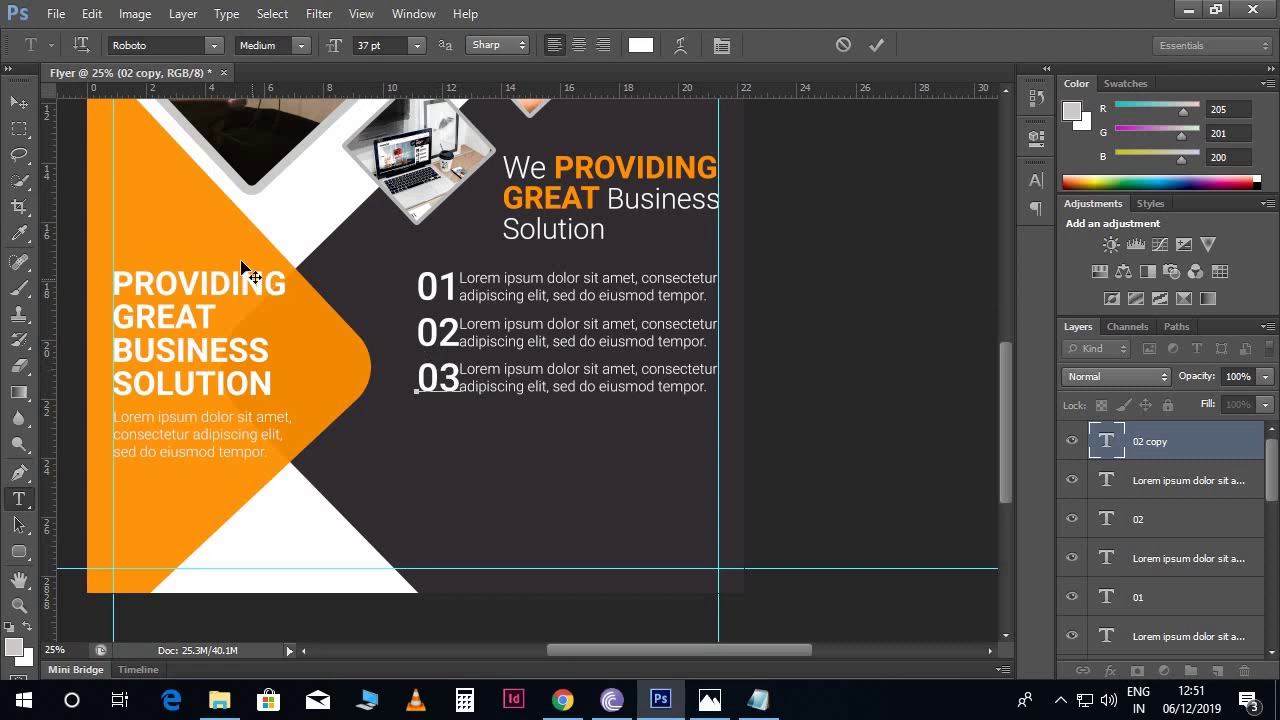
pyautogui.click(19, 102)
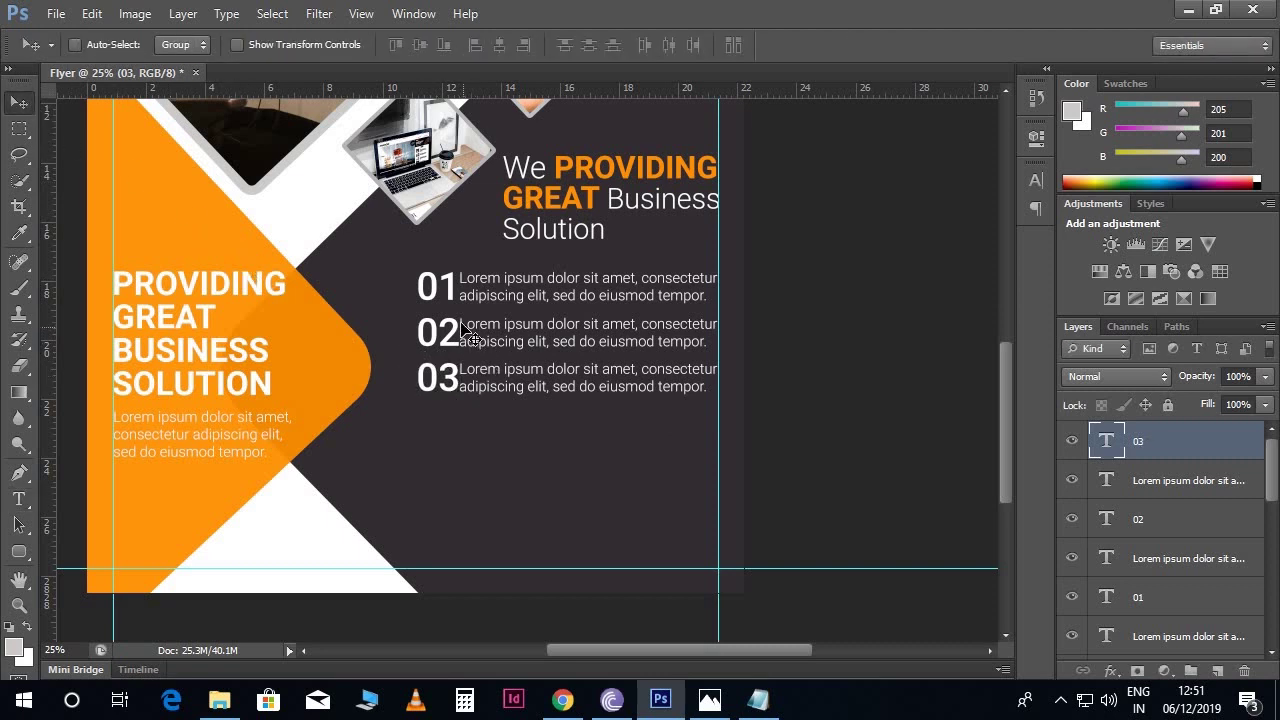
# - Nudge the 01, 02 and 03 numbers slightly left together
pyautogui.keyDown('ctrl'); pyautogui.click(1183, 520); pyautogui.keyUp('ctrl')
pyautogui.keyDown('ctrl'); pyautogui.click(1182, 597); pyautogui.keyUp('ctrl')
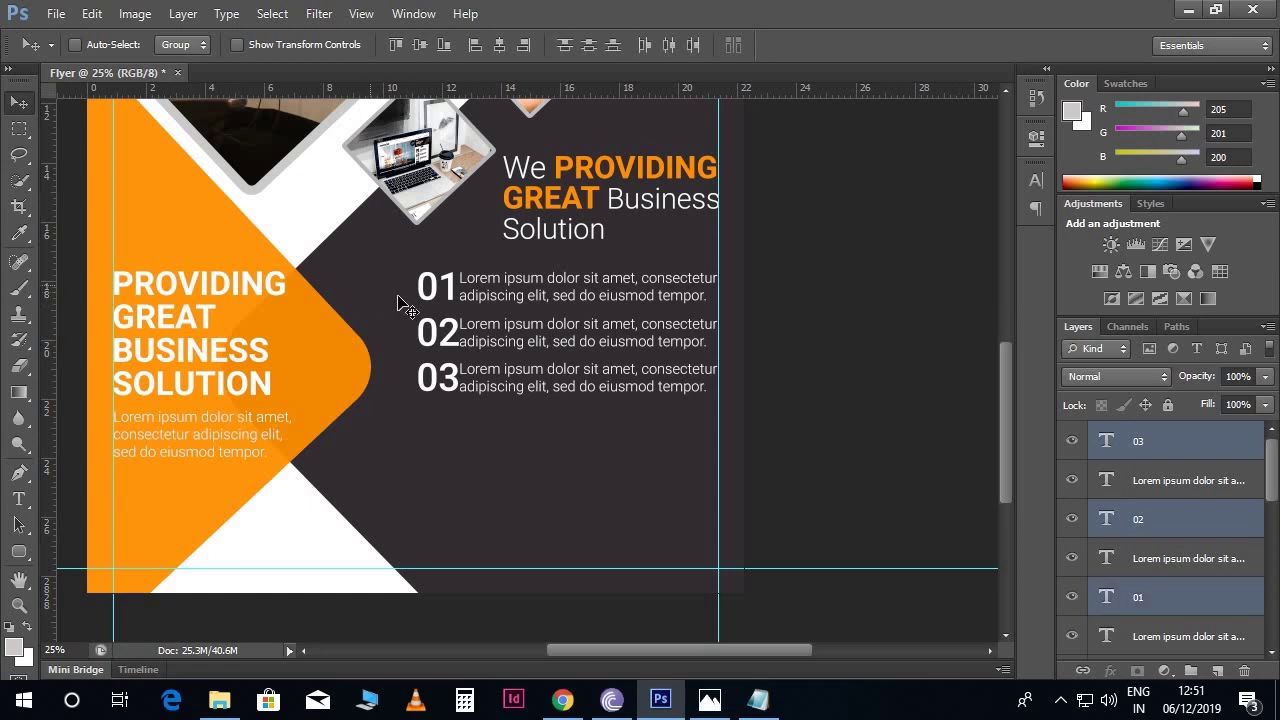
pyautogui.press('Left')
pyautogui.press('Left')
pyautogui.press('Left')
pyautogui.press('Left')
pyautogui.press('Left')
pyautogui.press('Left')
pyautogui.press('Left')
pyautogui.press('Left')
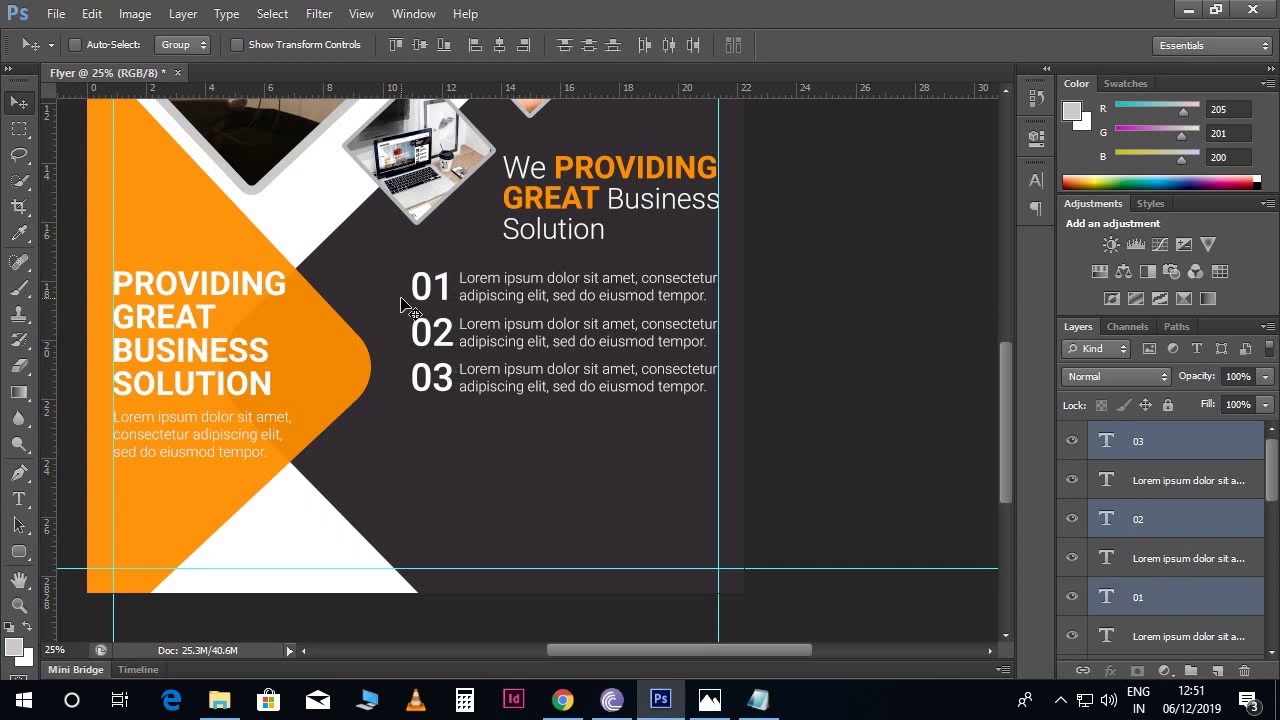
pyautogui.scroll(-2, 478, 368)
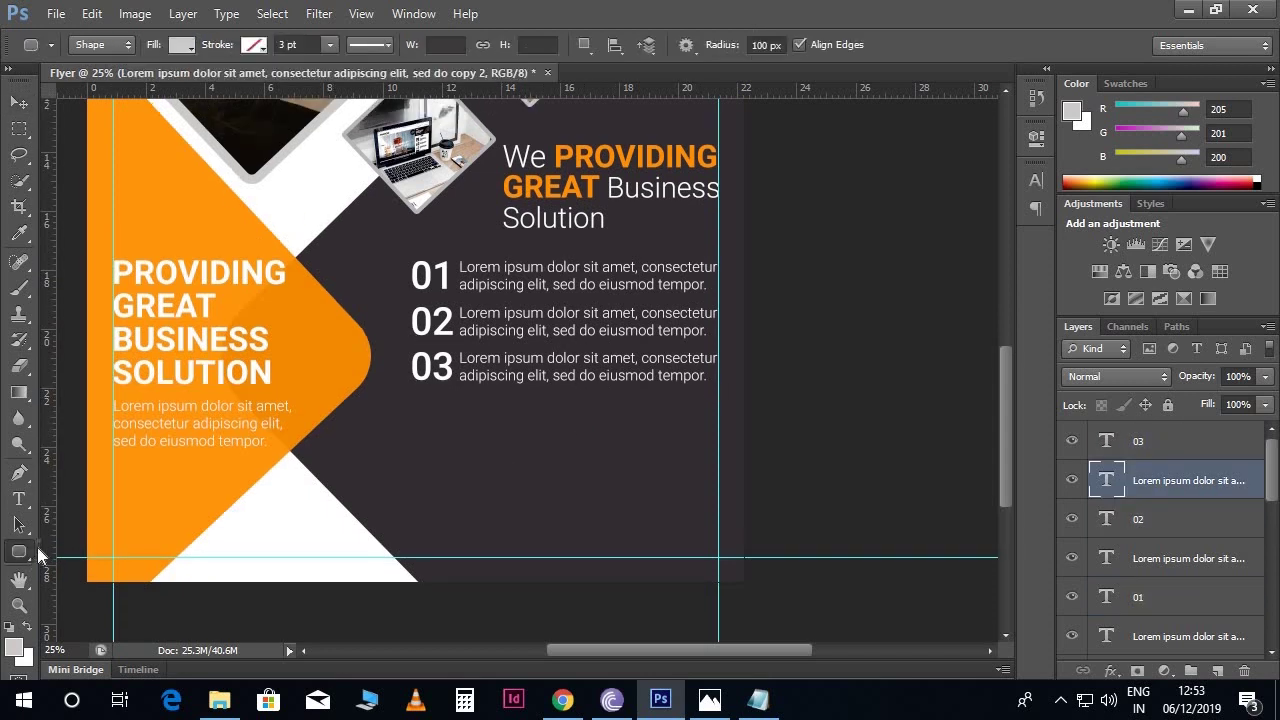
# - Draw a thin white rectangle bar beneath the 03 entry
pyautogui.rightClick(19, 551)
pyautogui.click(100, 546)
pyautogui.moveTo(412, 384)
pyautogui.mouseDown()
pyautogui.moveTo(726, 397)
pyautogui.moveTo(718, 389)
pyautogui.mouseUp()
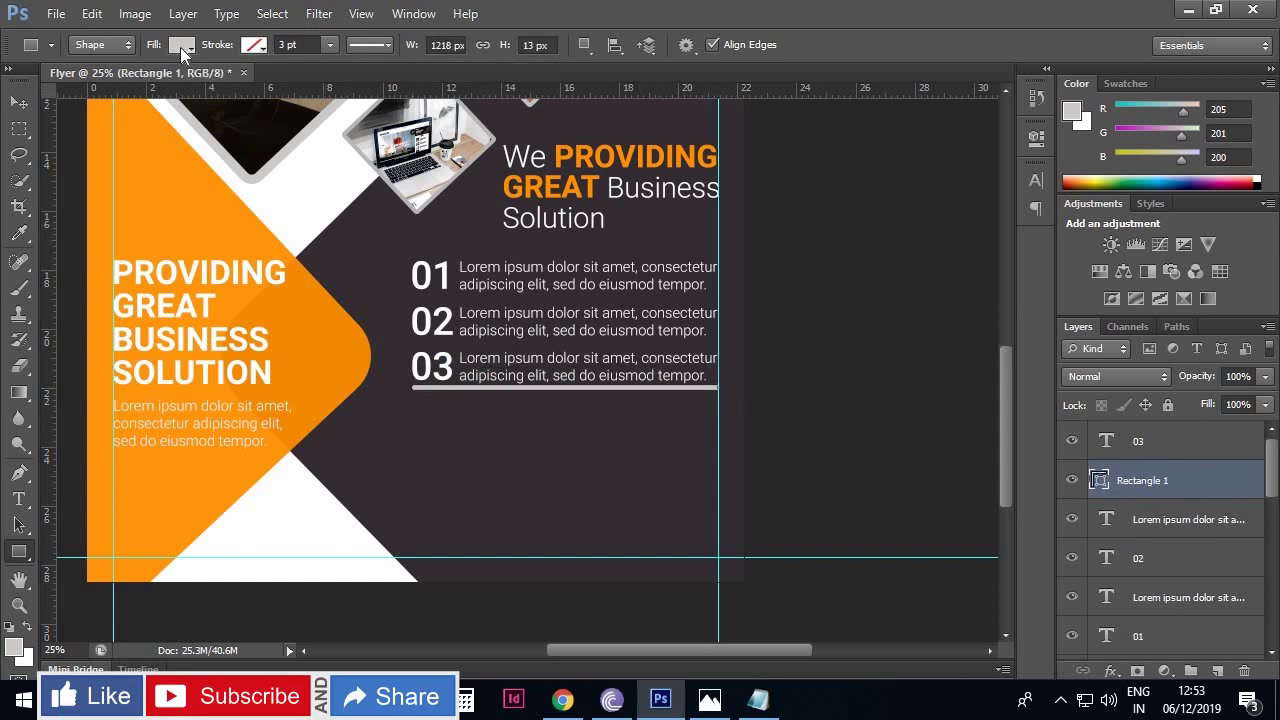
pyautogui.click(181, 46)
pyautogui.click(196, 140)
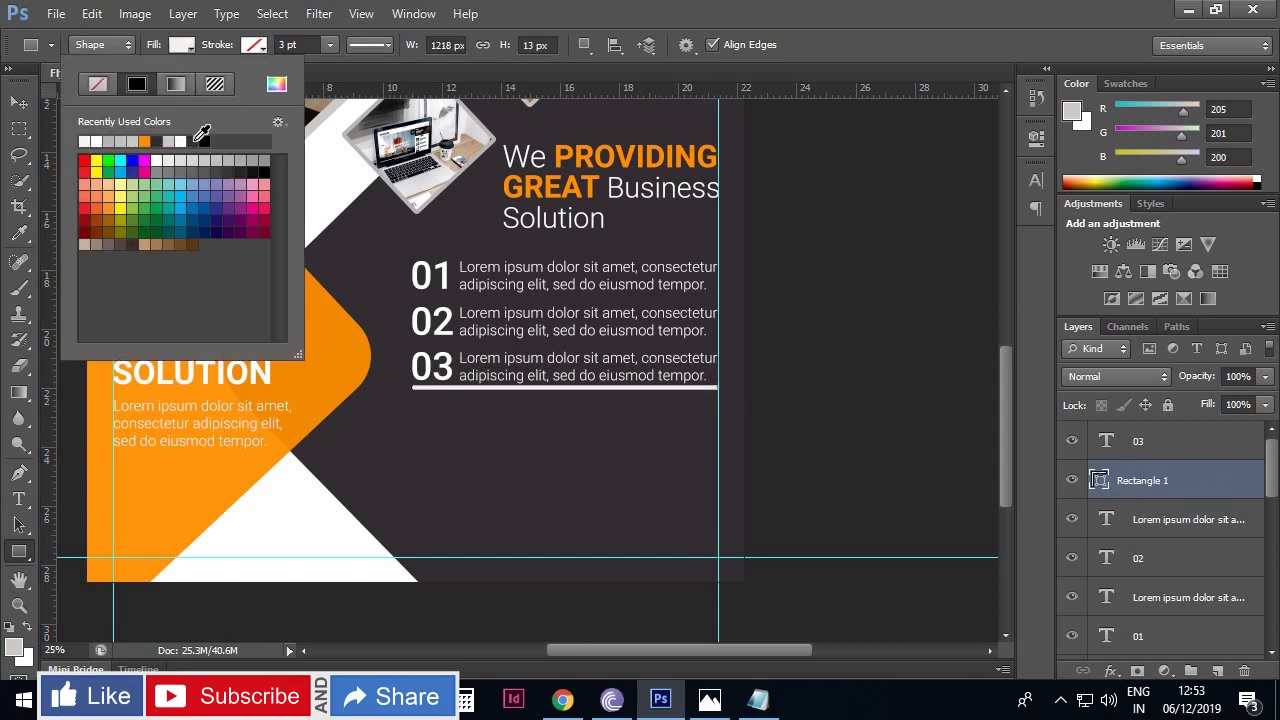
pyautogui.click(21, 106)
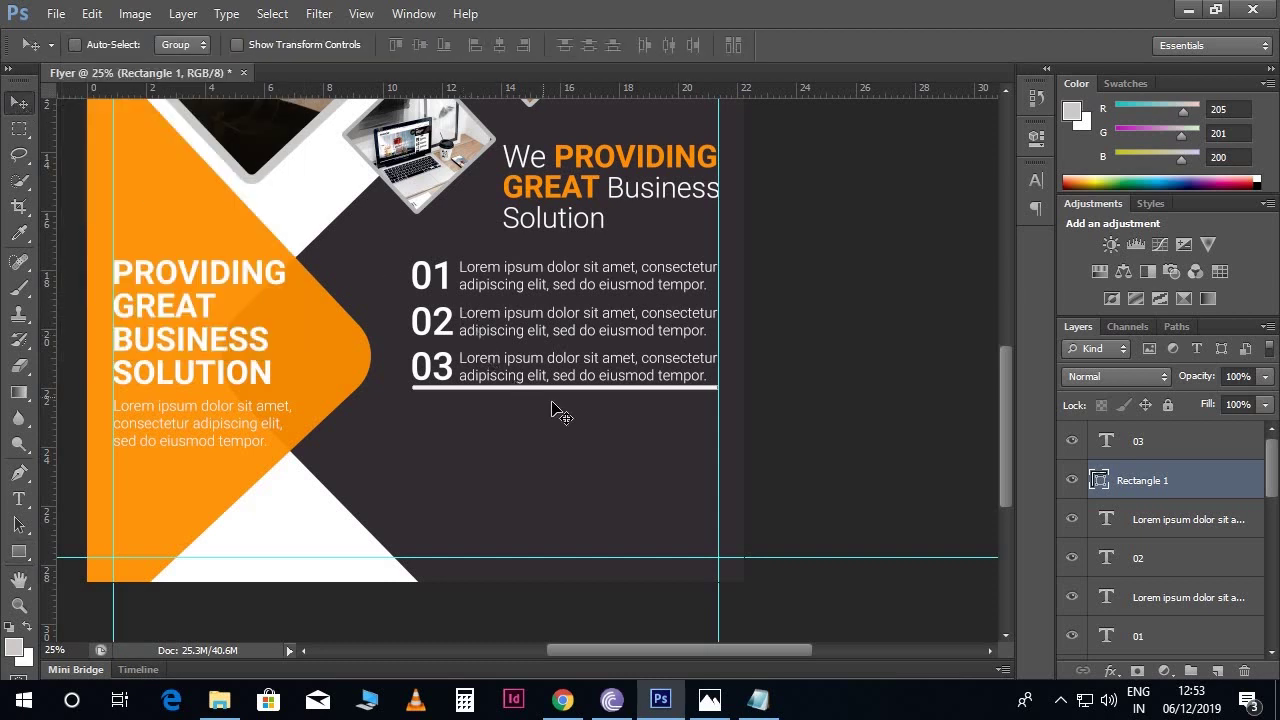
# - Move the Lorem ipsum copy 2 paragraph under the bar and widen it to the list's edge
pyautogui.rightClick(596, 385)
pyautogui.click(645, 393)
pyautogui.moveTo(789, 474); pyautogui.dragTo(573, 416)
pyautogui.press('t')
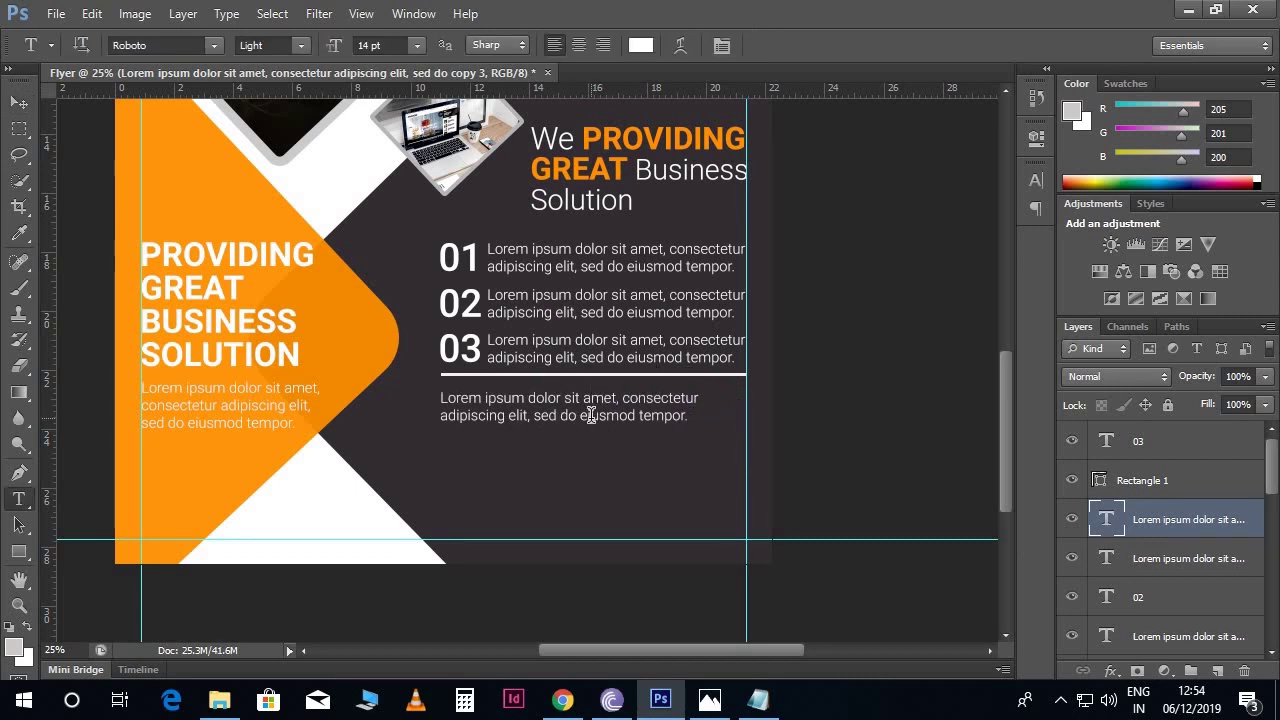
pyautogui.click(588, 415)
pyautogui.hotkey('ctrl', 'a')
pyautogui.moveTo(720, 409); pyautogui.dragTo(746, 410)
# - Set the paragraph text to 16.5 pt in orange ff9000
pyautogui.click(393, 44)
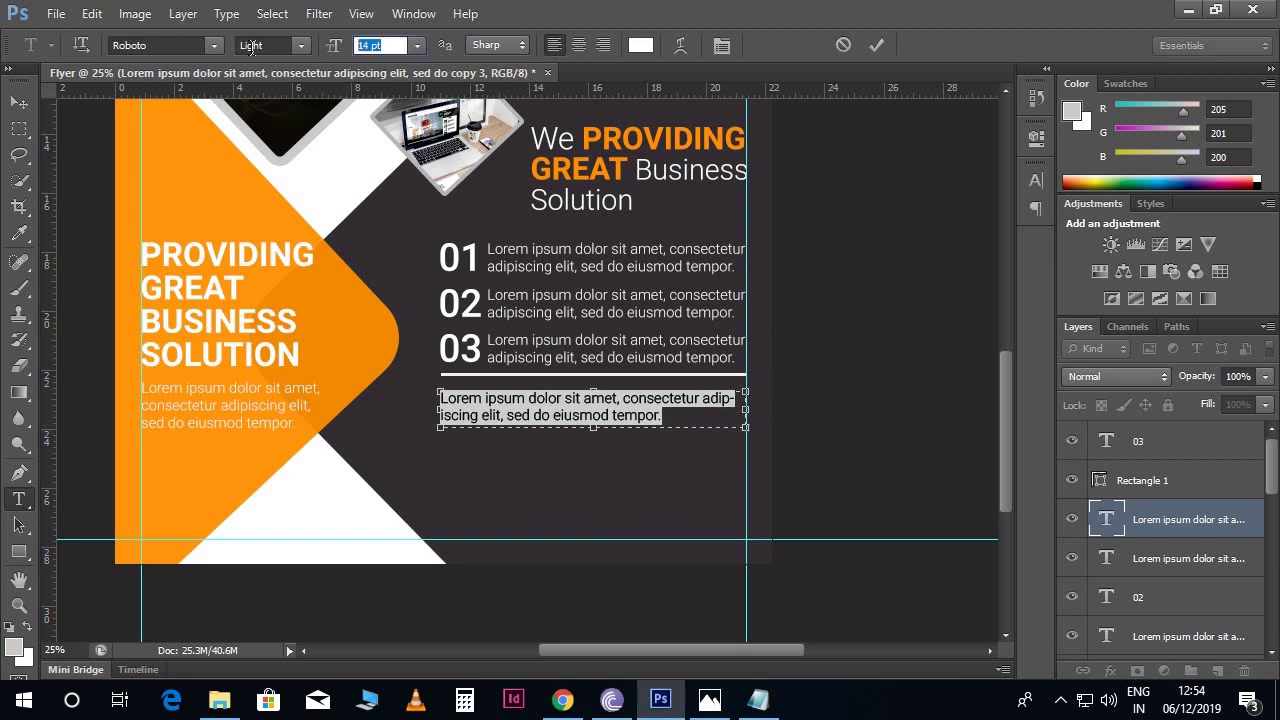
pyautogui.write('16.5')
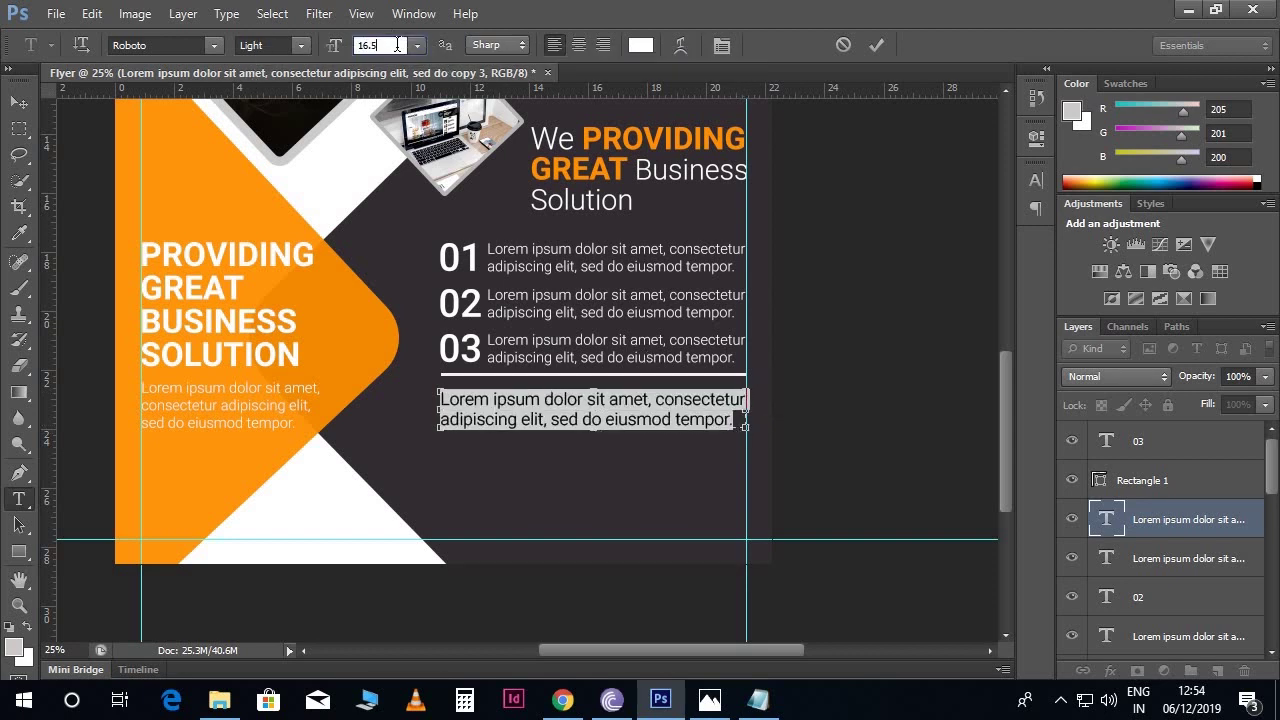
pyautogui.press('Return')
pyautogui.click(641, 46)
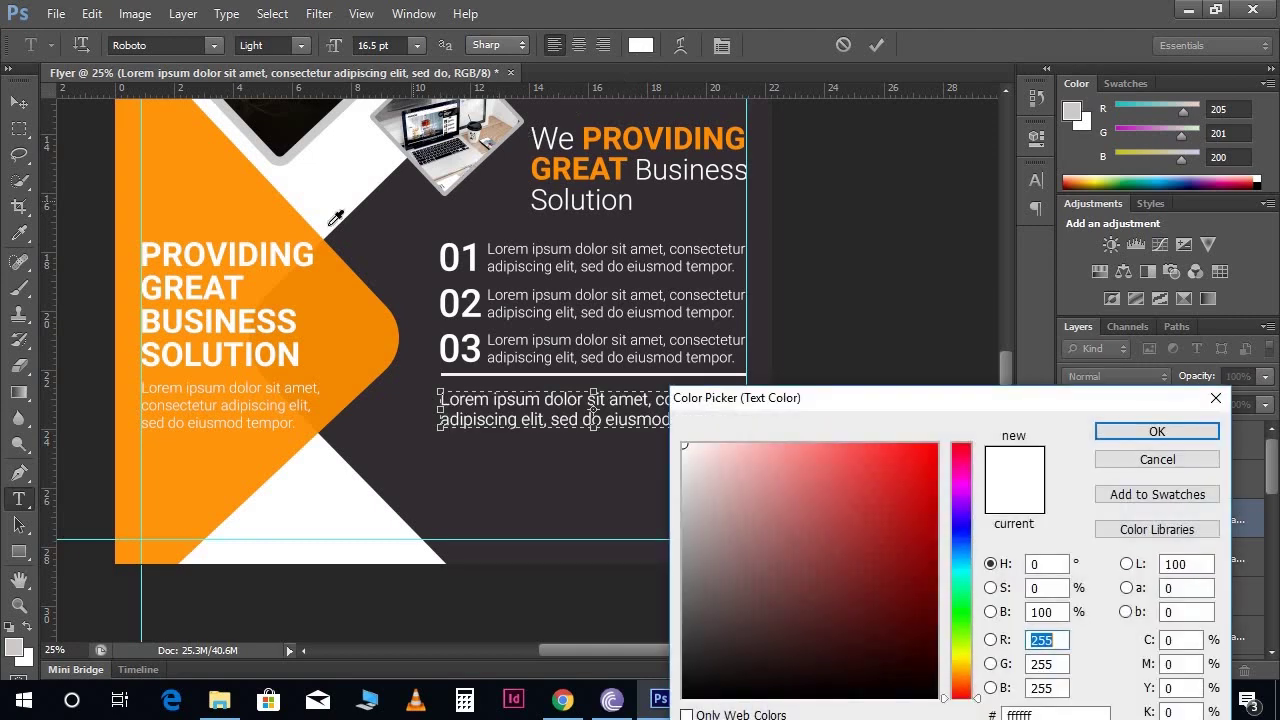
pyautogui.click(265, 199)
pyautogui.click(937, 446)
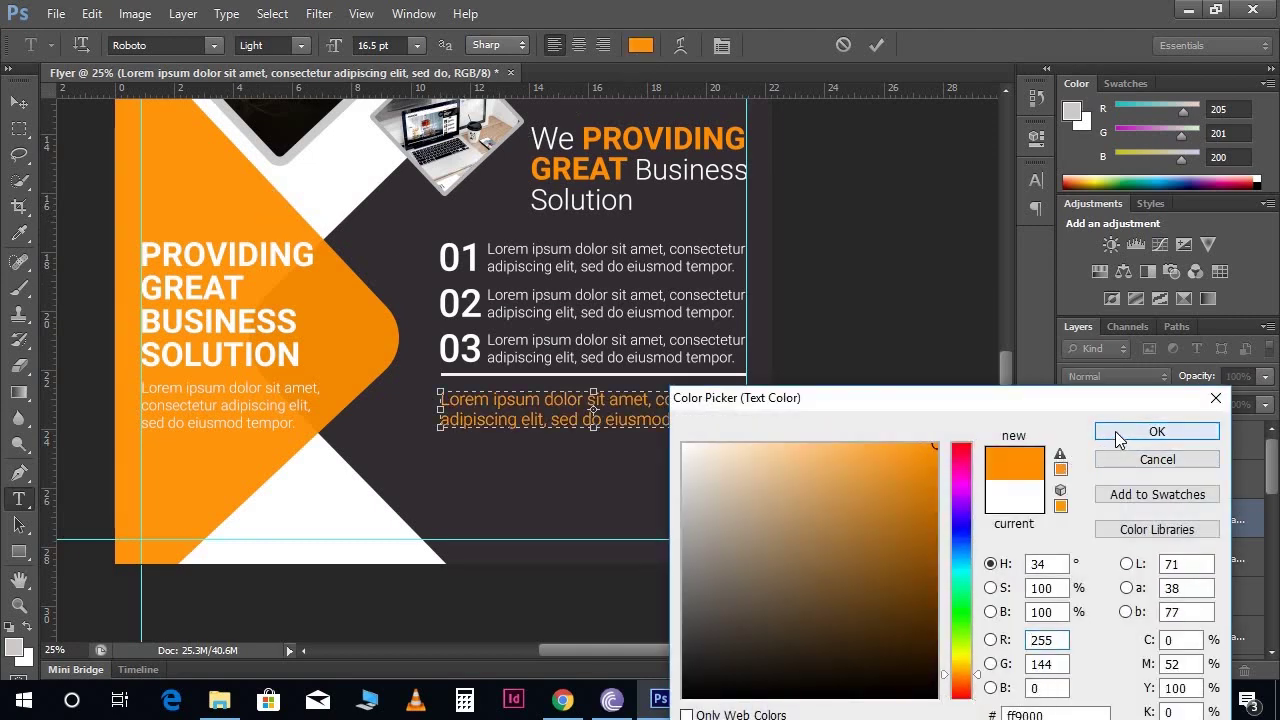
pyautogui.click(1118, 433)
# - Give the orange paragraph 17 pt leading and commit the edit
pyautogui.click(1034, 180)
pyautogui.click(984, 216)
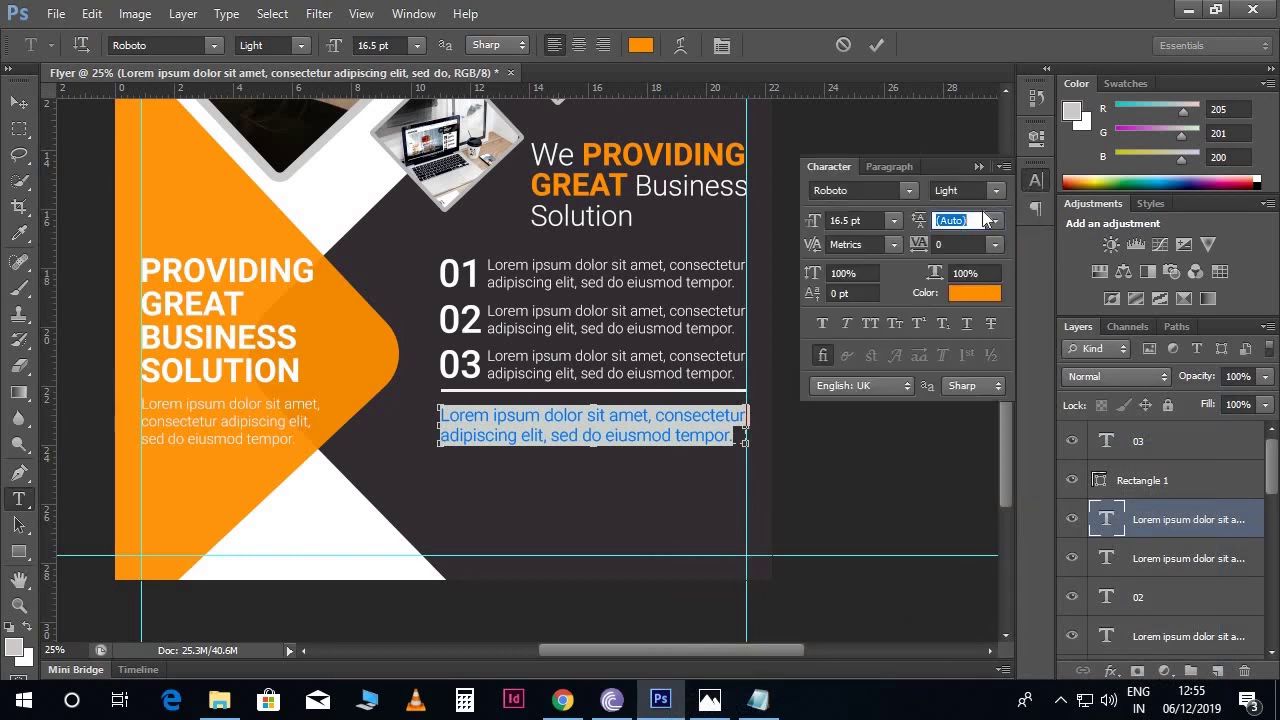
pyautogui.write('17')
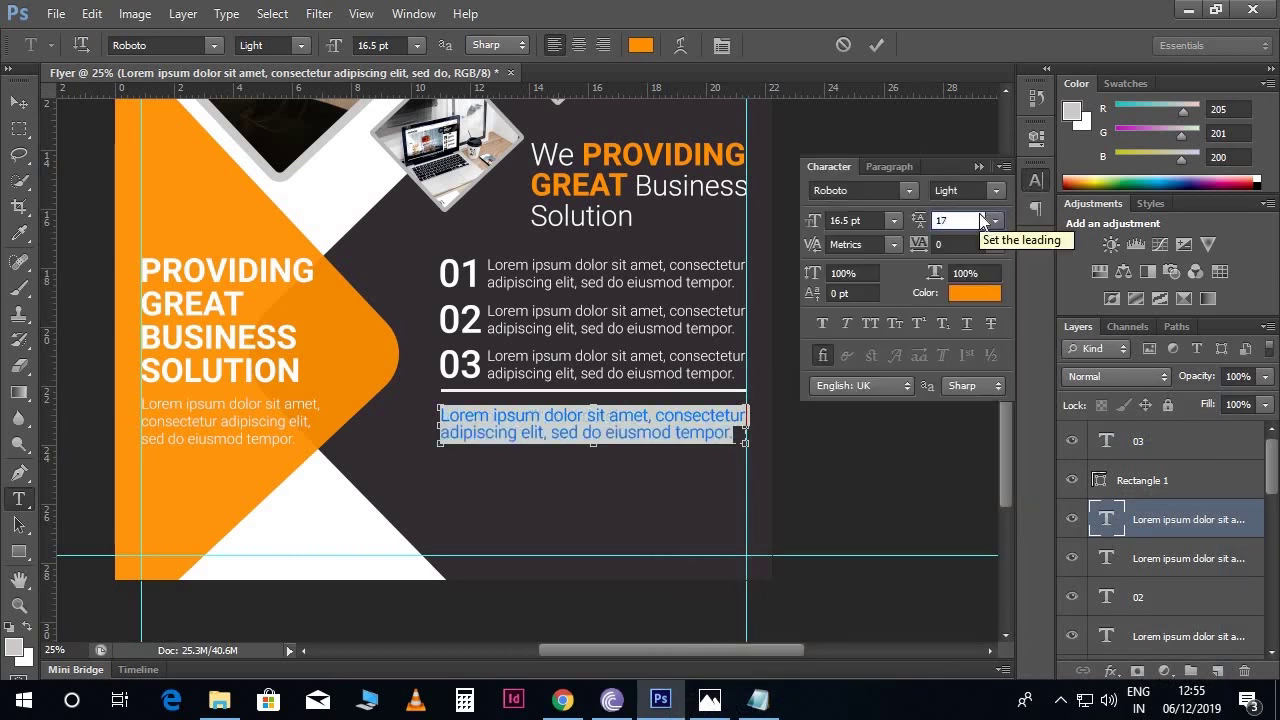
pyautogui.click(979, 167)
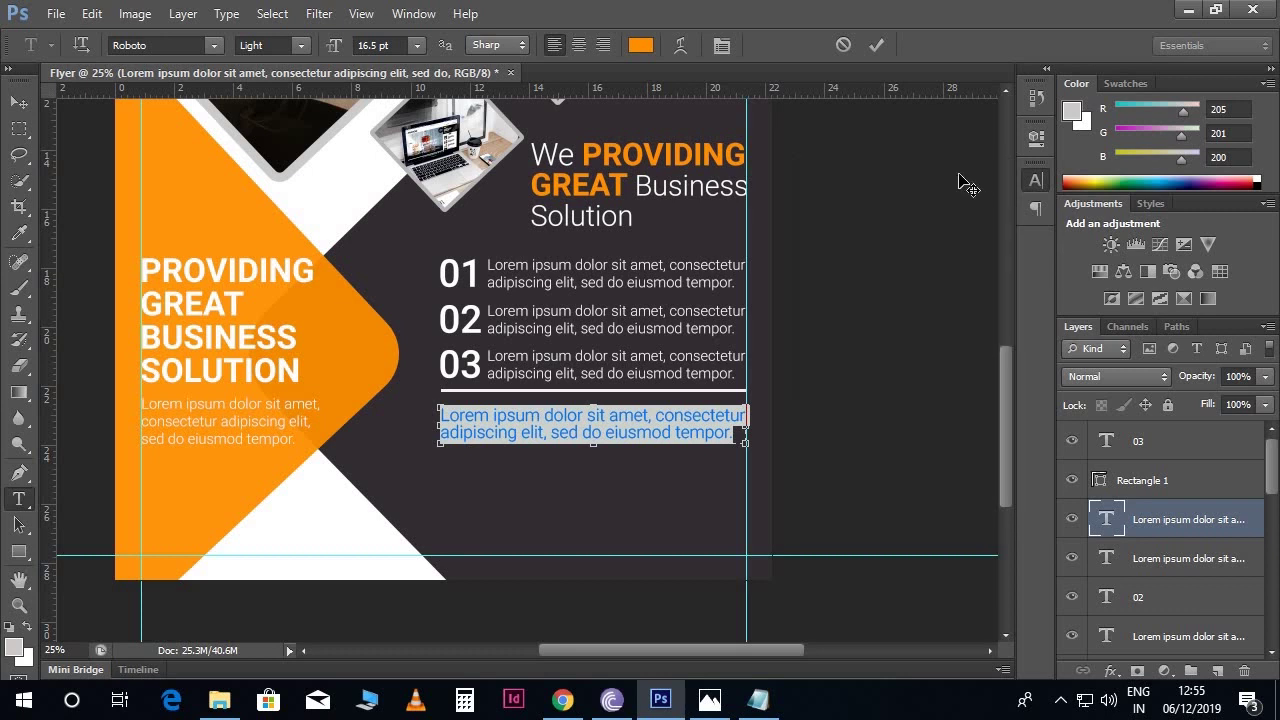
pyautogui.click(24, 102)
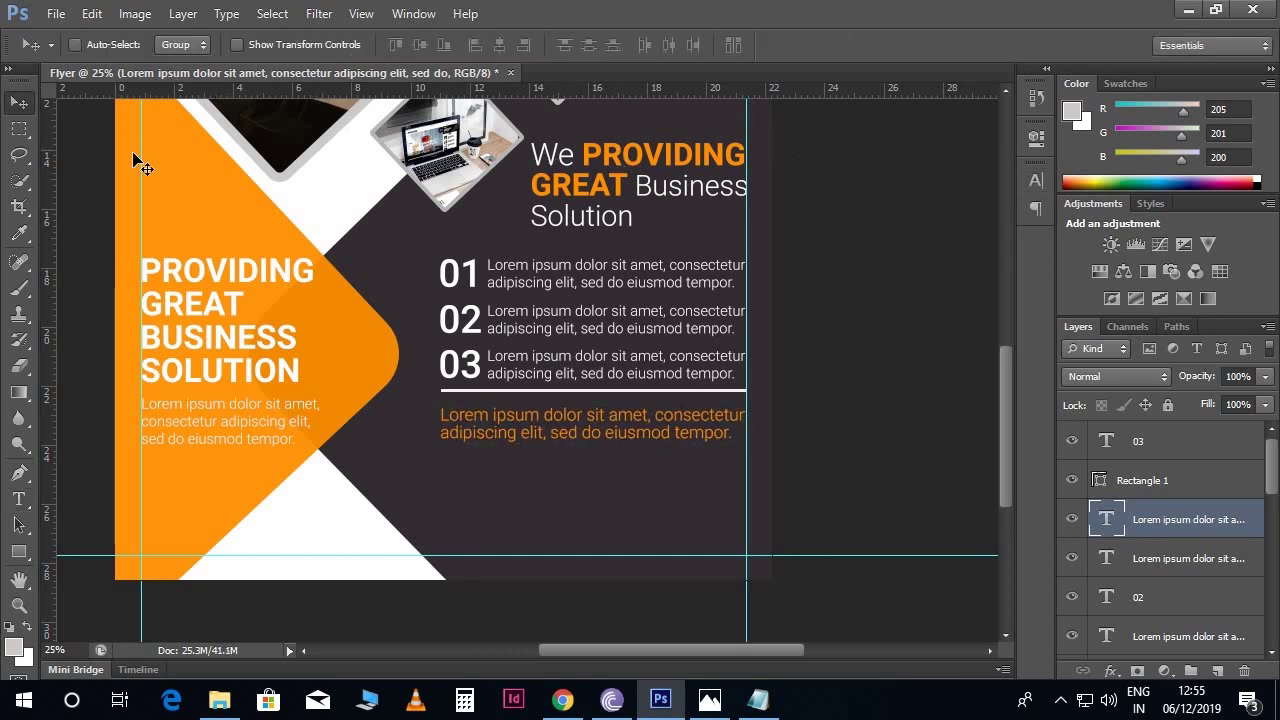
pyautogui.scroll(-1, 748, 455)
pyautogui.scroll(-1, 750, 455)
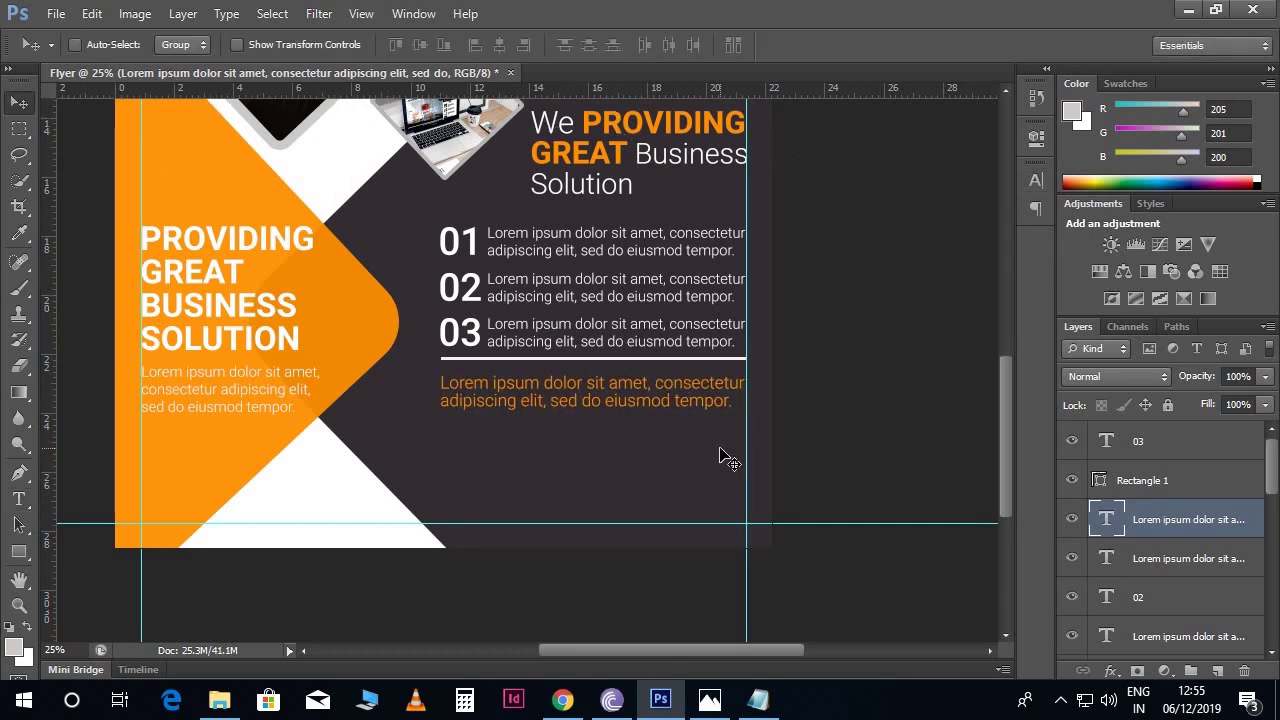
pyautogui.scroll(-1, 541, 460)
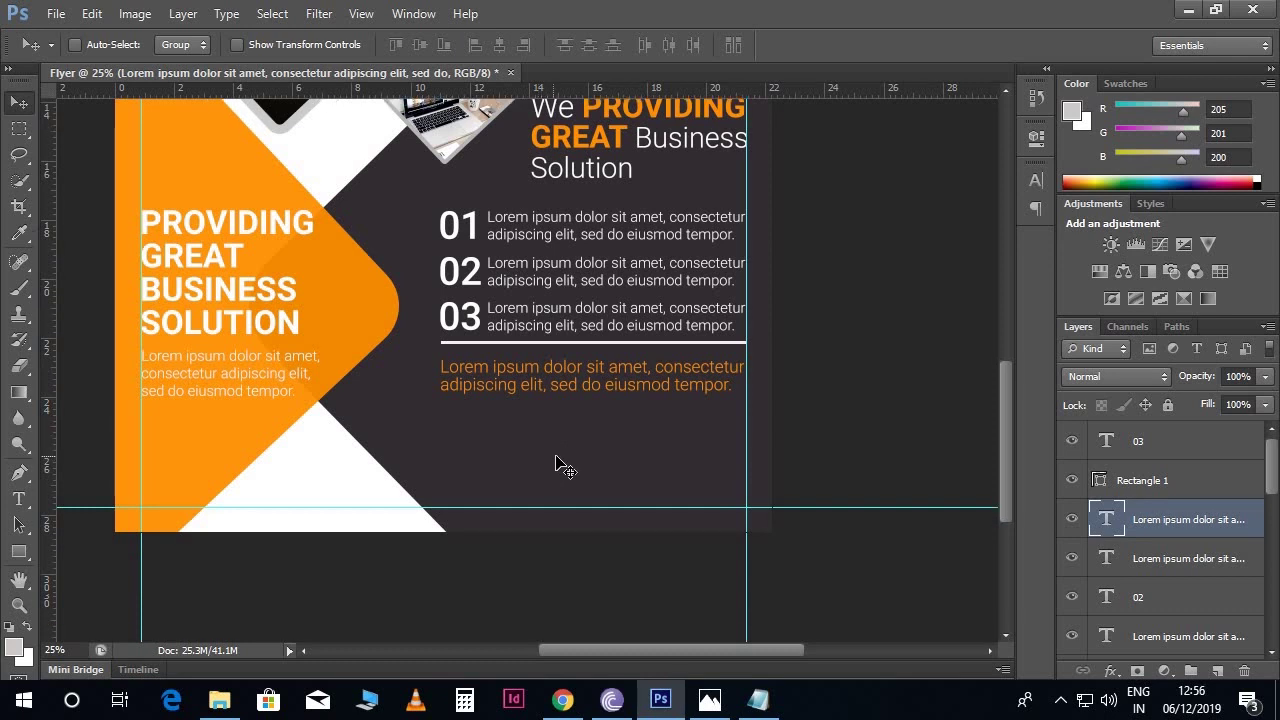
# - Place the icon-mob image under the orange paragraph as the phone icon
pyautogui.click(54, 21)
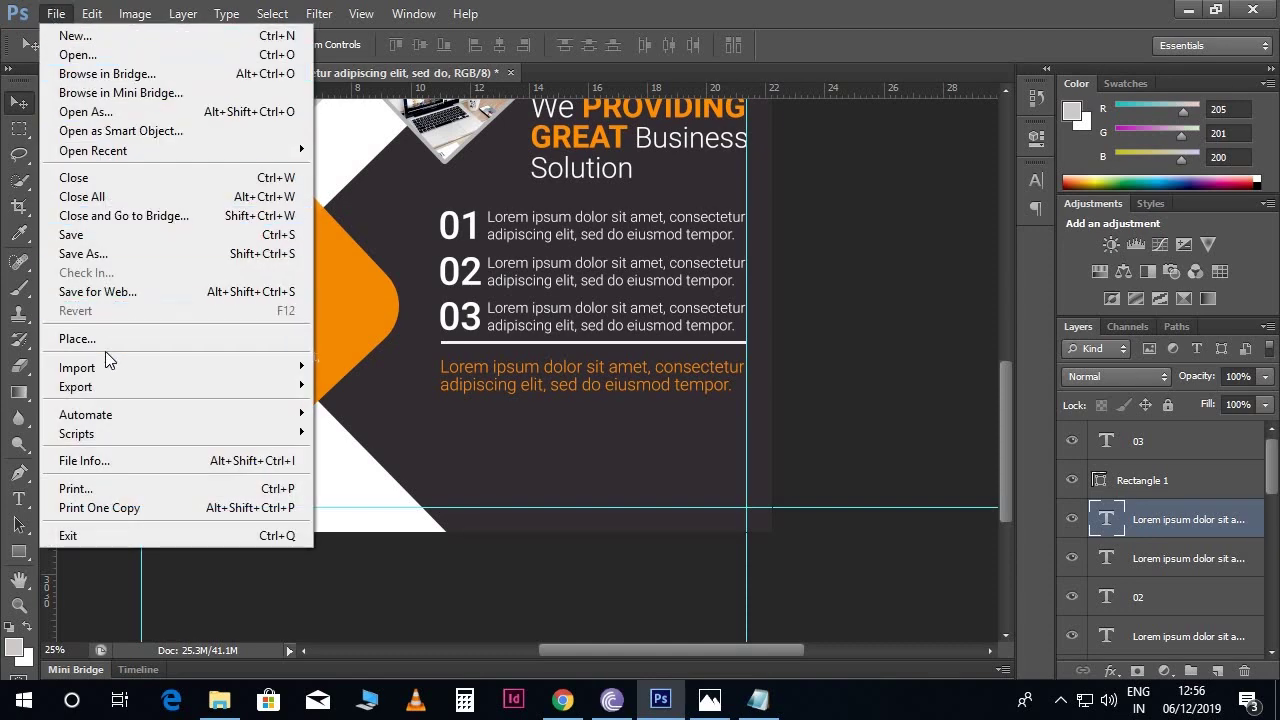
pyautogui.click(105, 338)
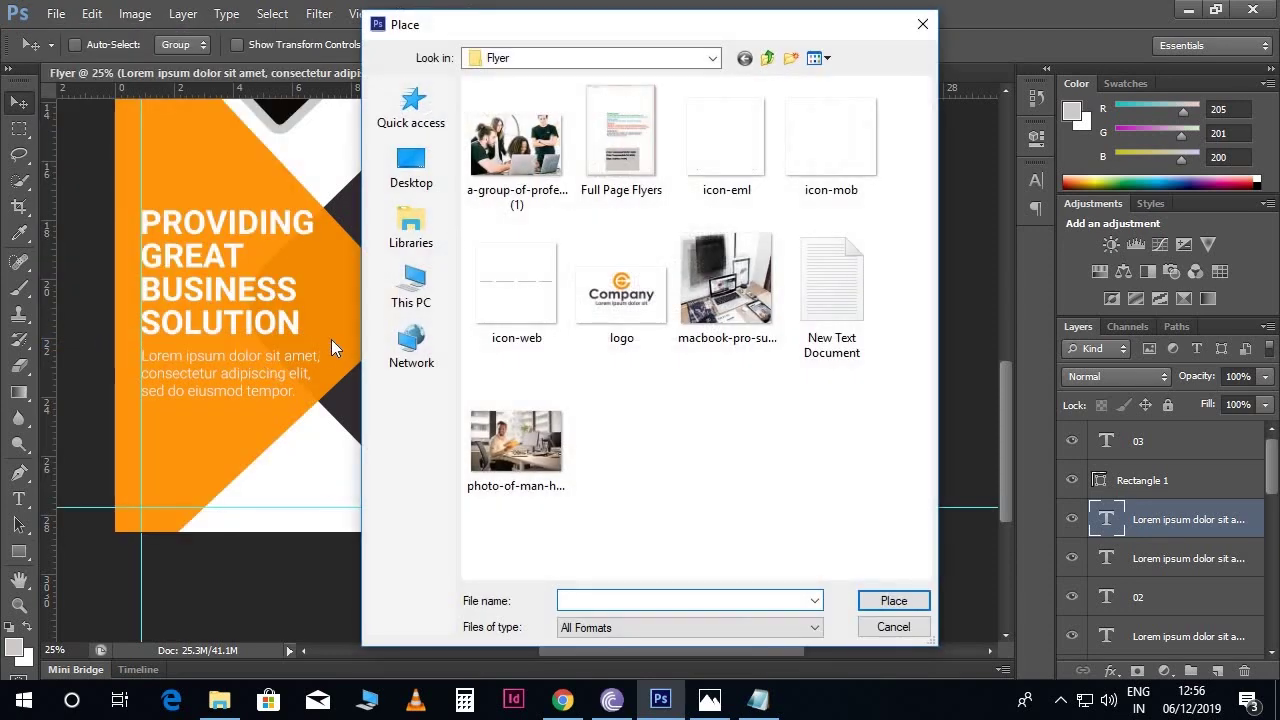
pyautogui.click(810, 162)
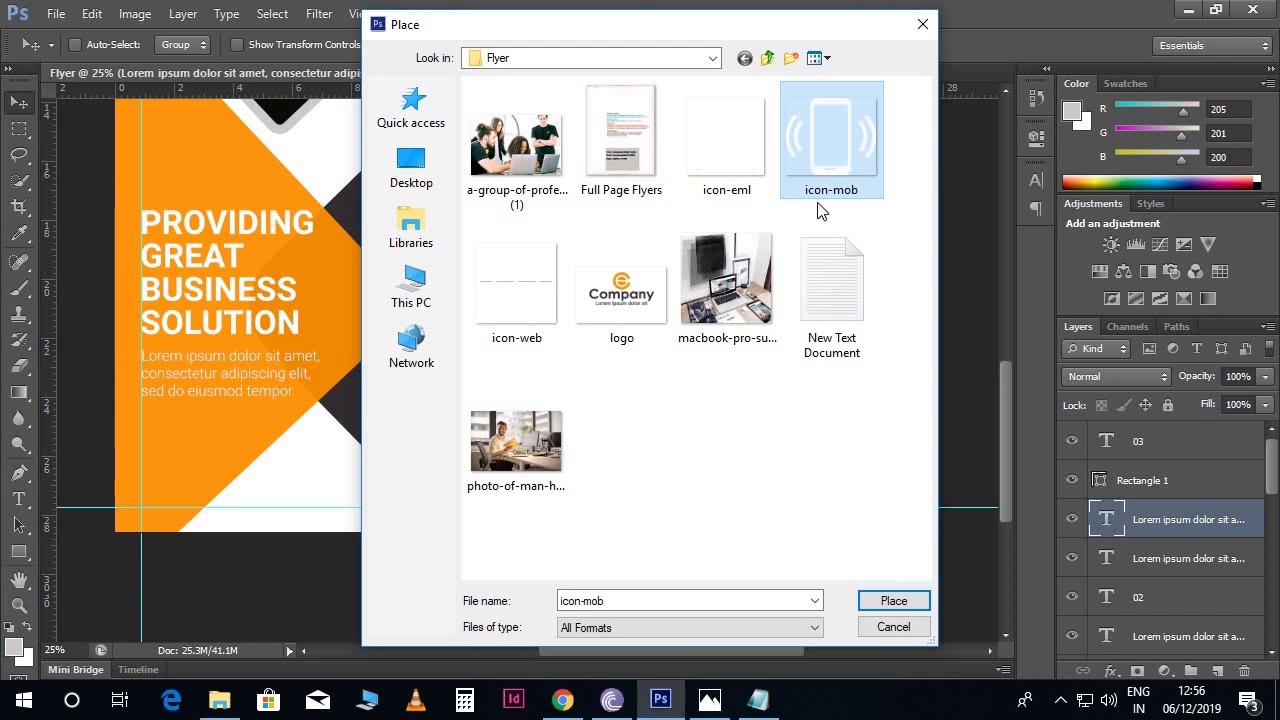
pyautogui.click(888, 606)
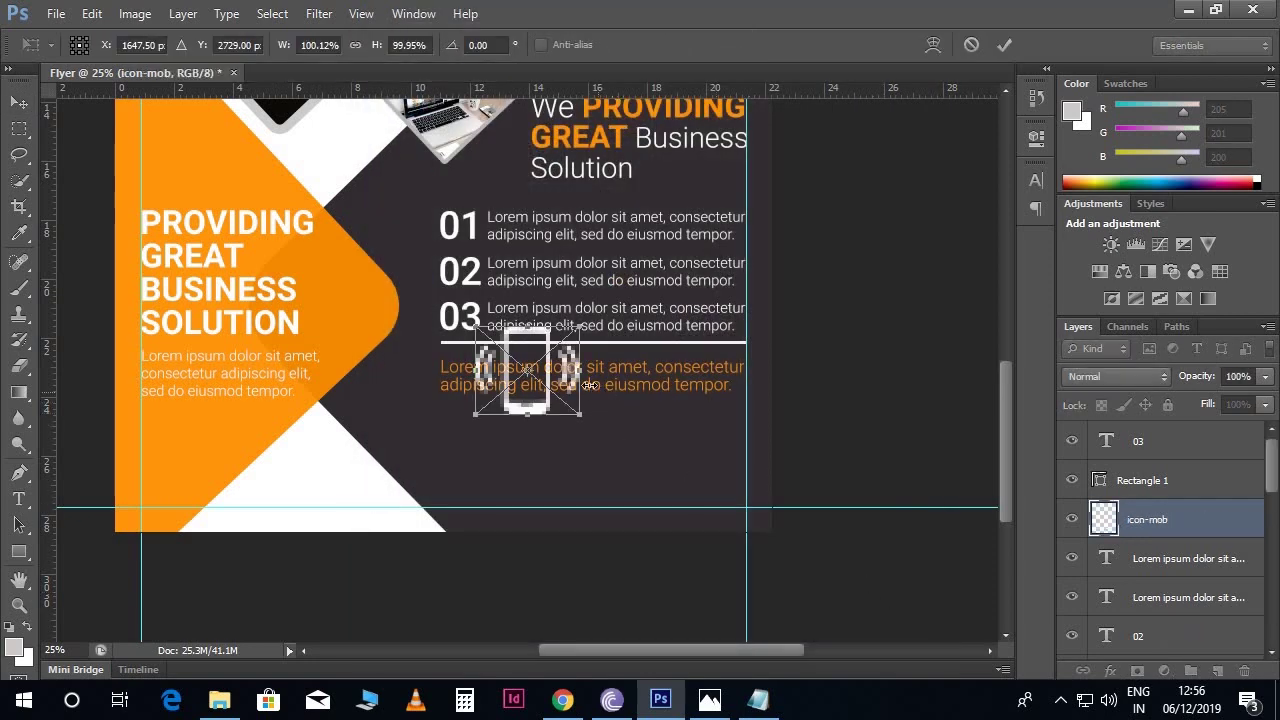
pyautogui.moveTo(567, 375); pyautogui.dragTo(473, 447)
pyautogui.press('Return')
# - Place the icon-eml image below the phone icon
pyautogui.click(56, 14)
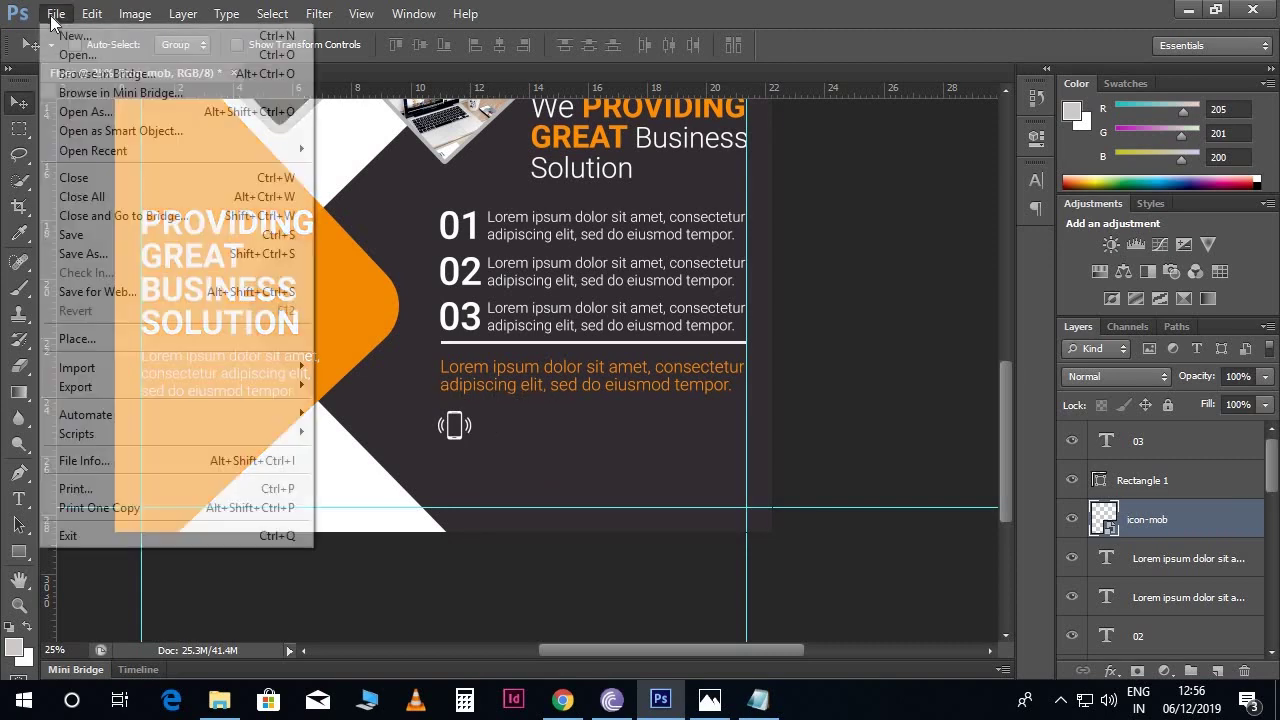
pyautogui.click(107, 339)
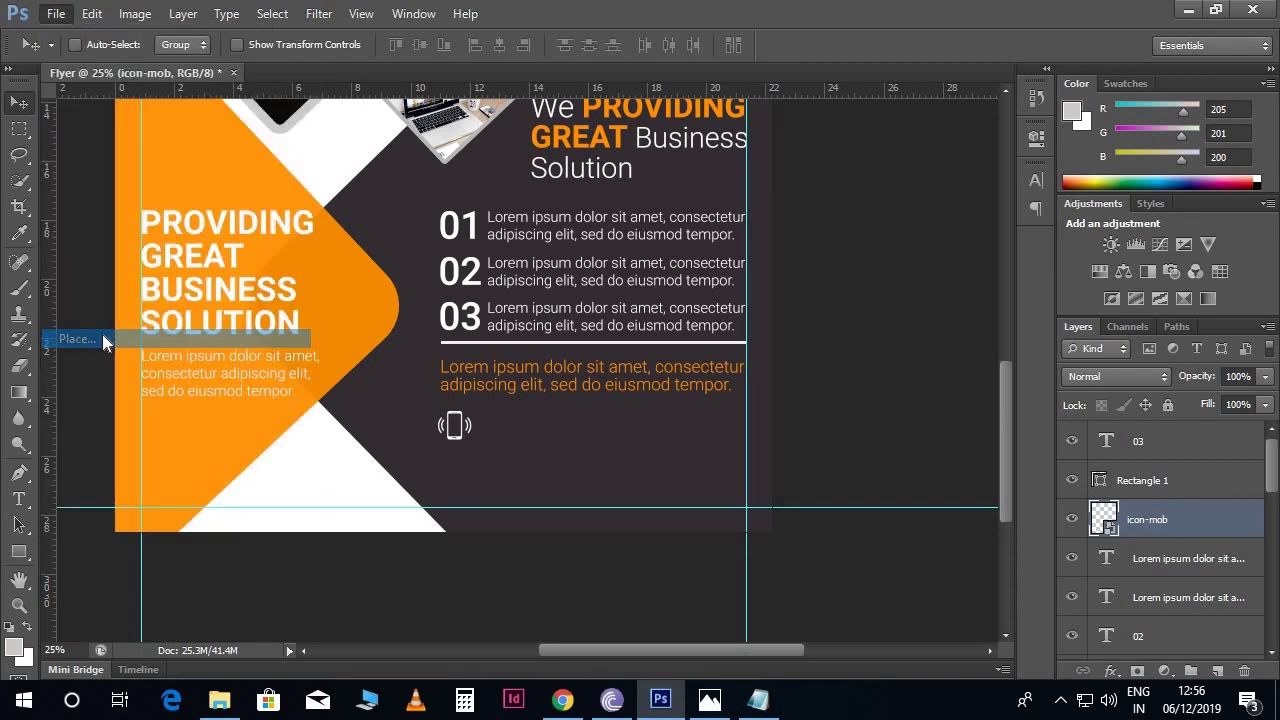
pyautogui.click(715, 167)
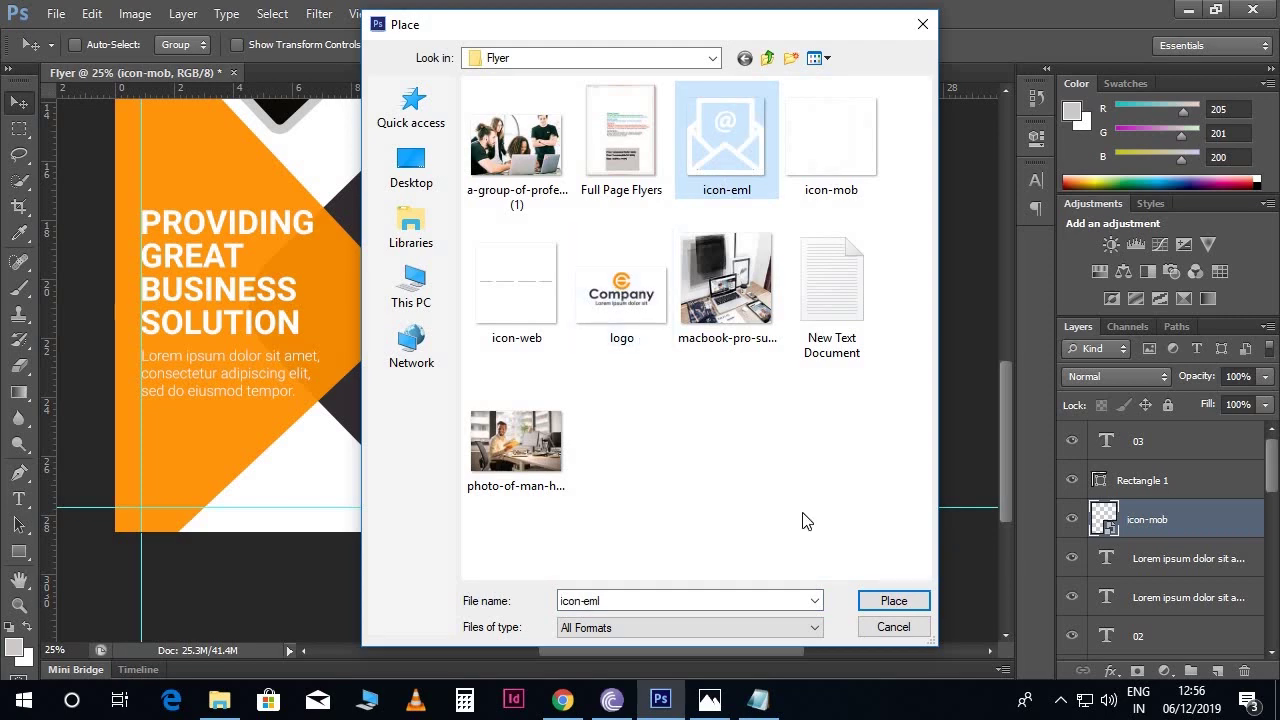
pyautogui.click(894, 600)
pyautogui.moveTo(570, 410); pyautogui.dragTo(506, 452)
pyautogui.press('Return')
# - Place the icon-web image below the email icon
pyautogui.click(55, 13)
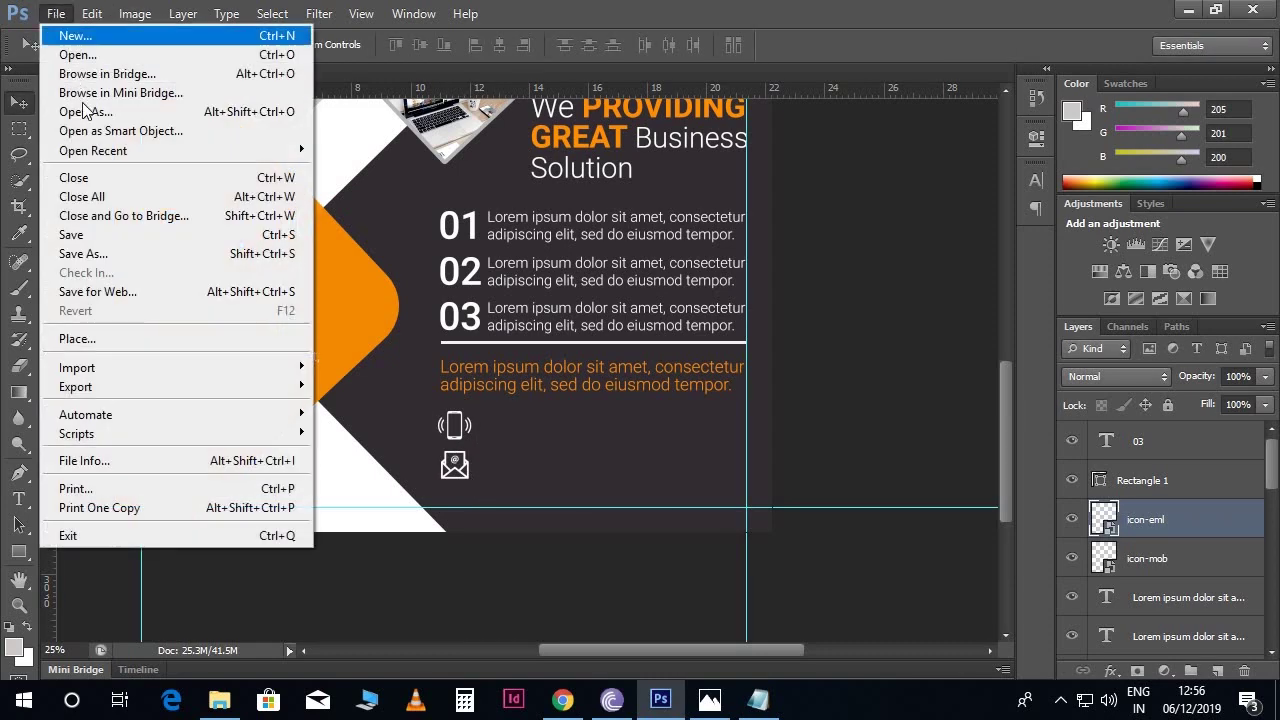
pyautogui.click(85, 345)
pyautogui.click(498, 312)
pyautogui.doubleClick(496, 309)
pyautogui.moveTo(529, 434); pyautogui.dragTo(479, 516)
pyautogui.press('Return')
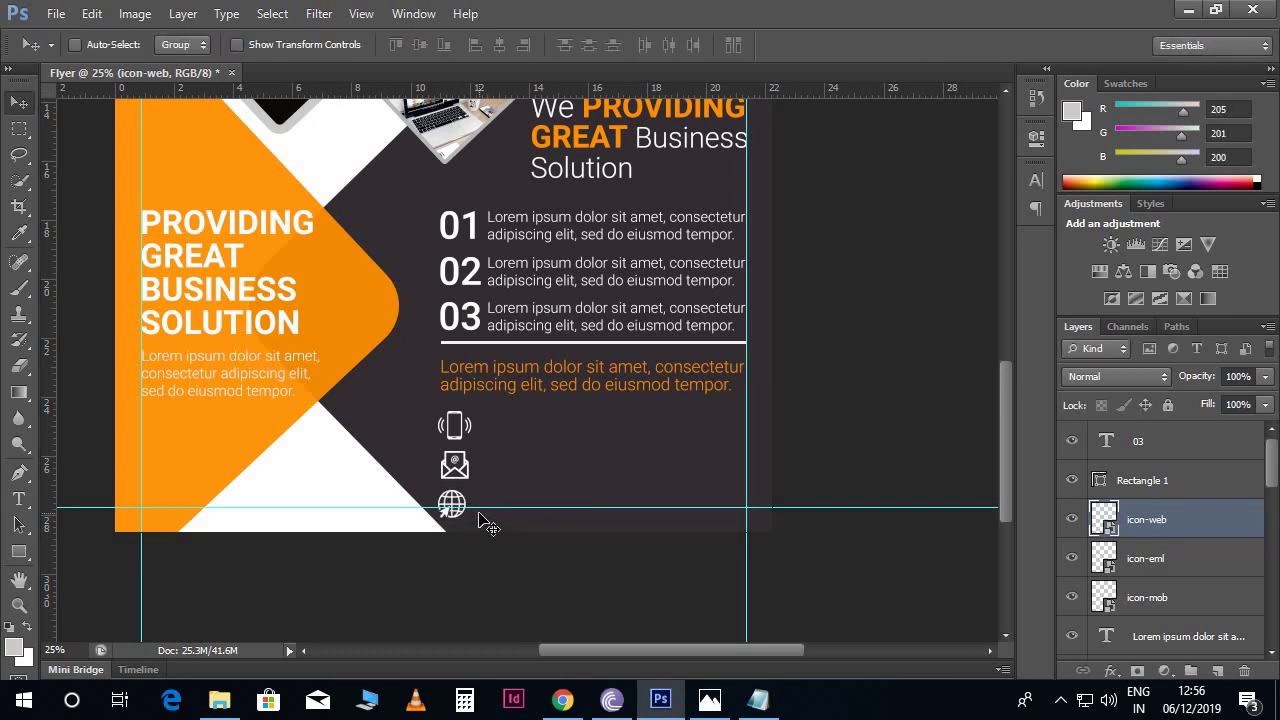
# - Start a text line beside the phone icon and select the phone number in Notepad
pyautogui.press('t')
pyautogui.click(493, 420)
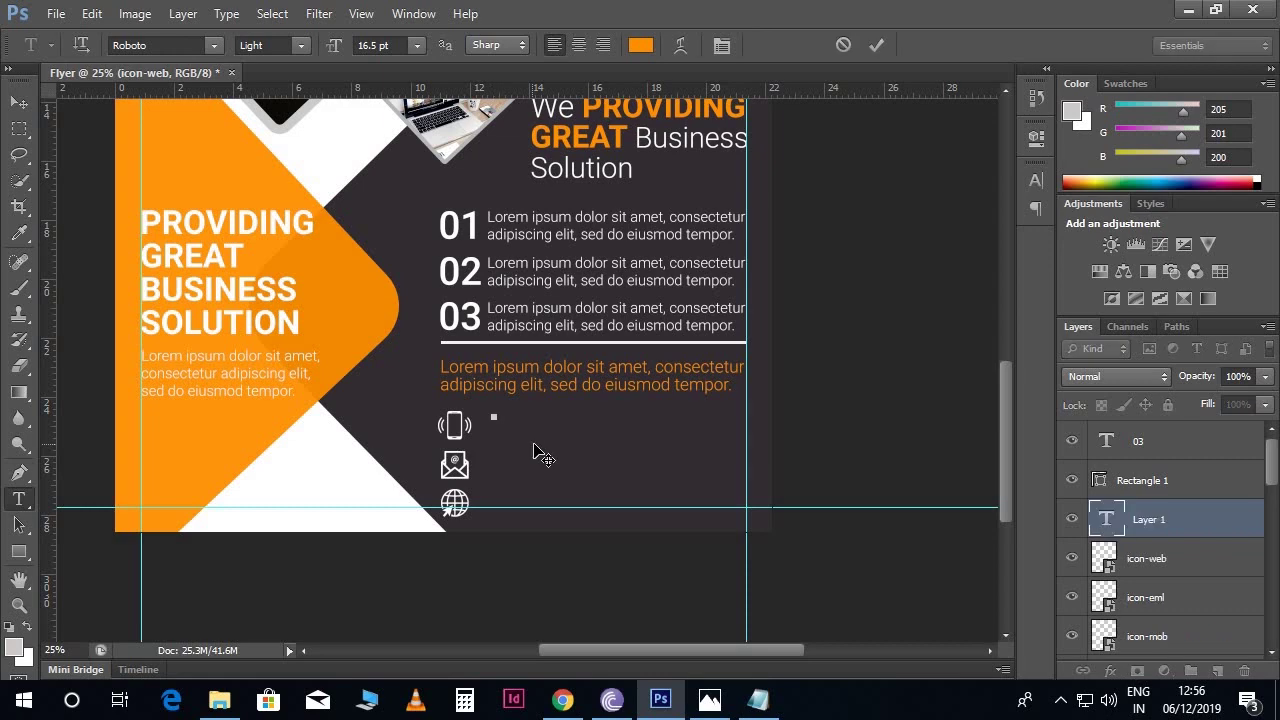
pyautogui.click(757, 700)
pyautogui.moveTo(327, 233); pyautogui.dragTo(172, 230)
pyautogui.hotkey('ctrl', 'c')
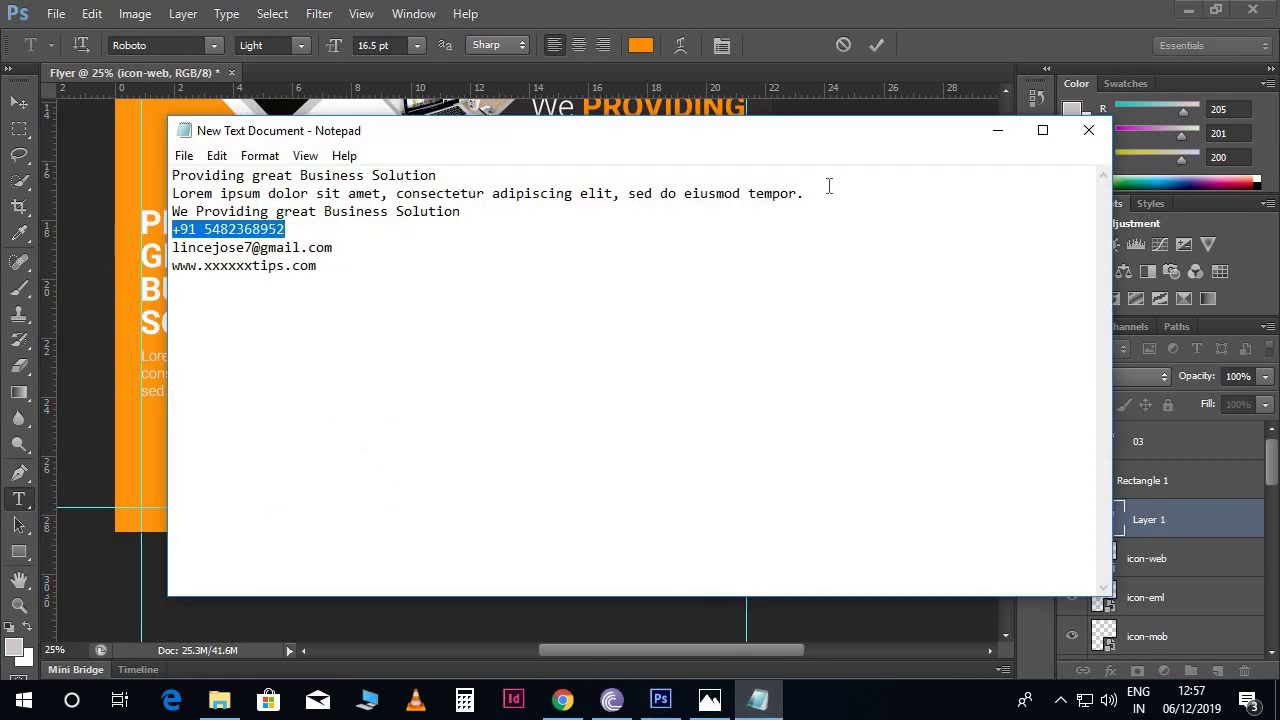
# - Paste the phone number as white 14 pt text aligned beside the phone icon
pyautogui.click(997, 130)
pyautogui.hotkey('ctrl', 'v')
pyautogui.tripleClick(560, 410)
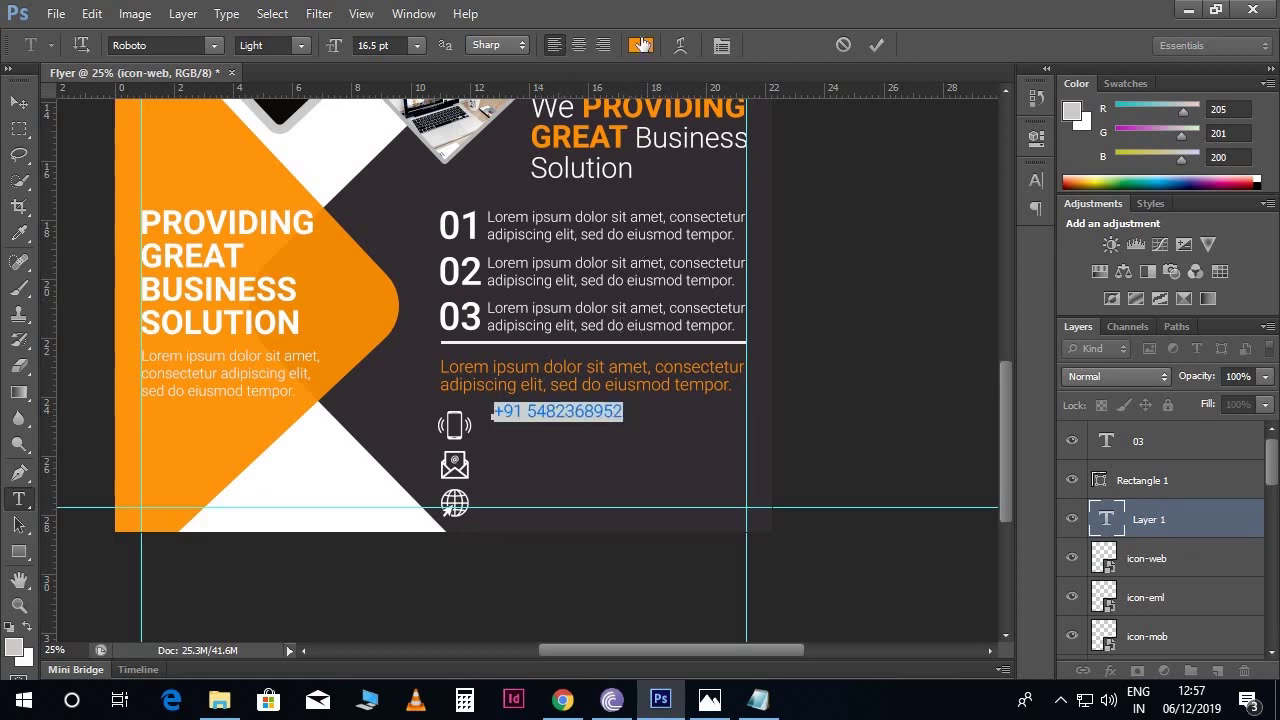
pyautogui.click(641, 45)
pyautogui.click(684, 446)
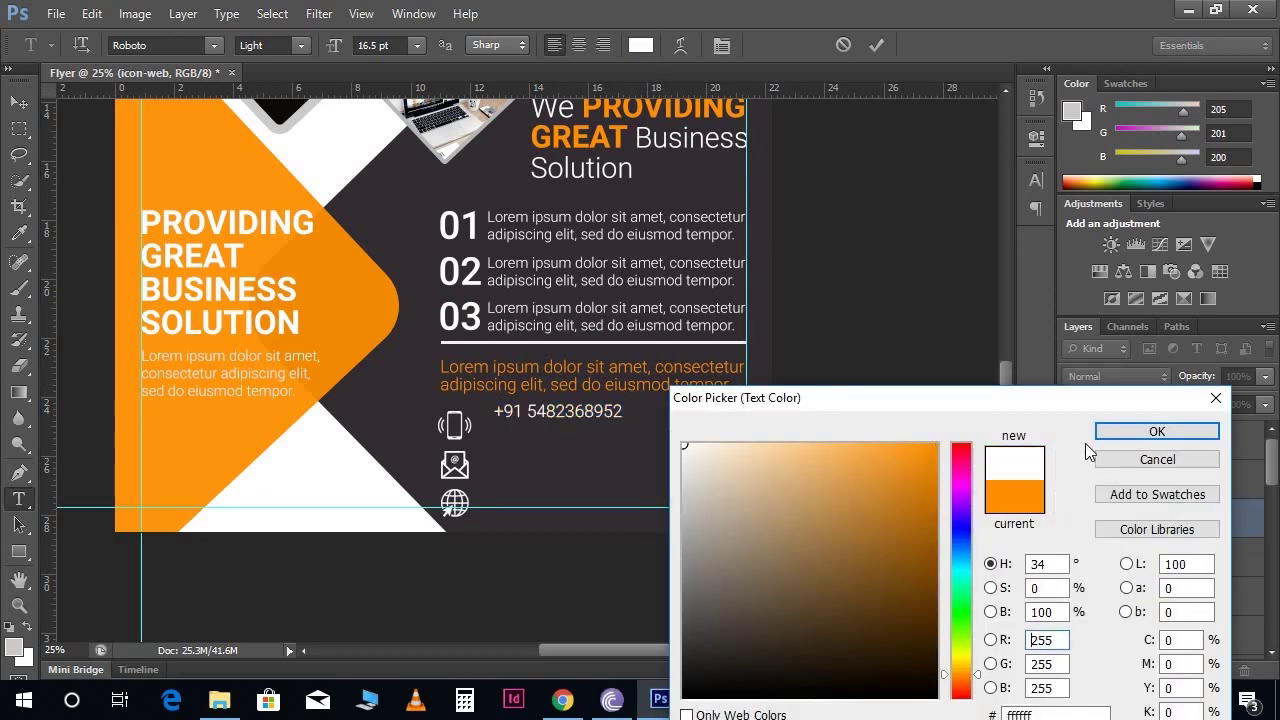
pyautogui.click(1156, 431)
pyautogui.click(376, 45)
pyautogui.write('14')
pyautogui.click(20, 103)
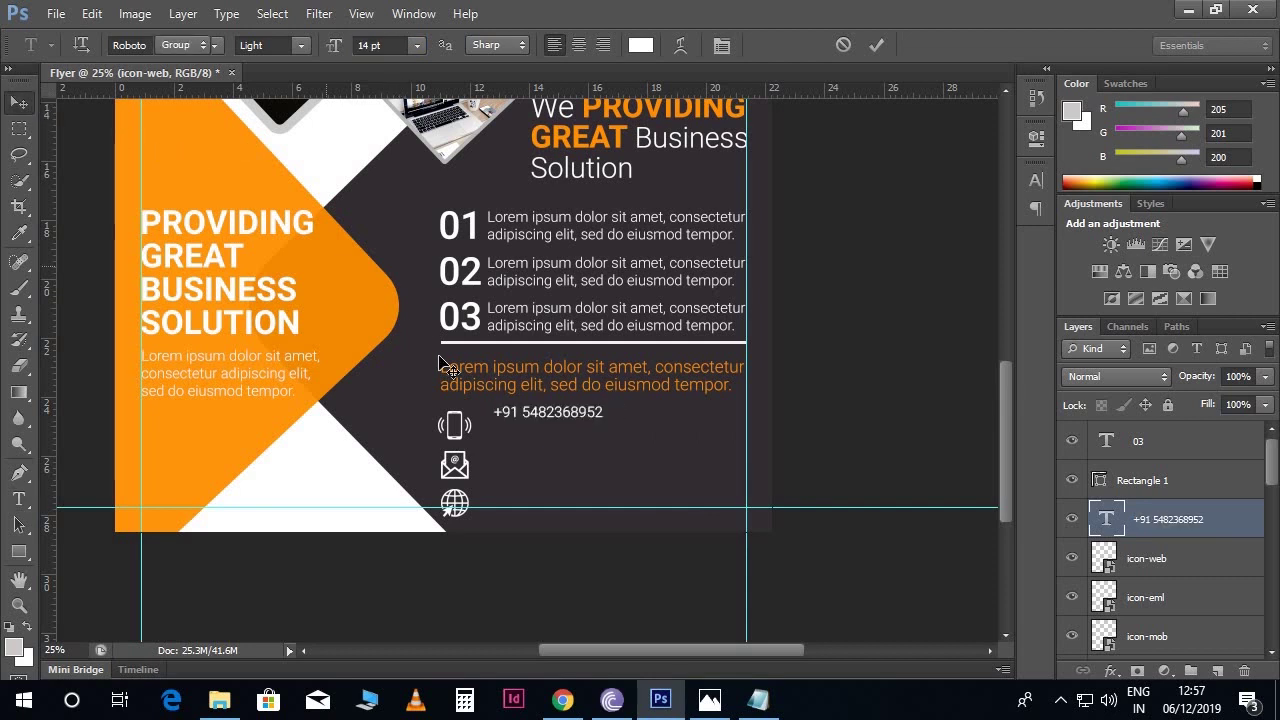
pyautogui.moveTo(574, 421); pyautogui.dragTo(563, 430)
pyautogui.press('Down')
pyautogui.press('Down')
pyautogui.press('Down')
pyautogui.press('Down')
pyautogui.press('Down')
pyautogui.press('Down')
pyautogui.press('Down')
pyautogui.press('Down')
# - Copy the line beside the email icon and replace it with the email address from Notepad
pyautogui.hotkey('ctrl', '+')
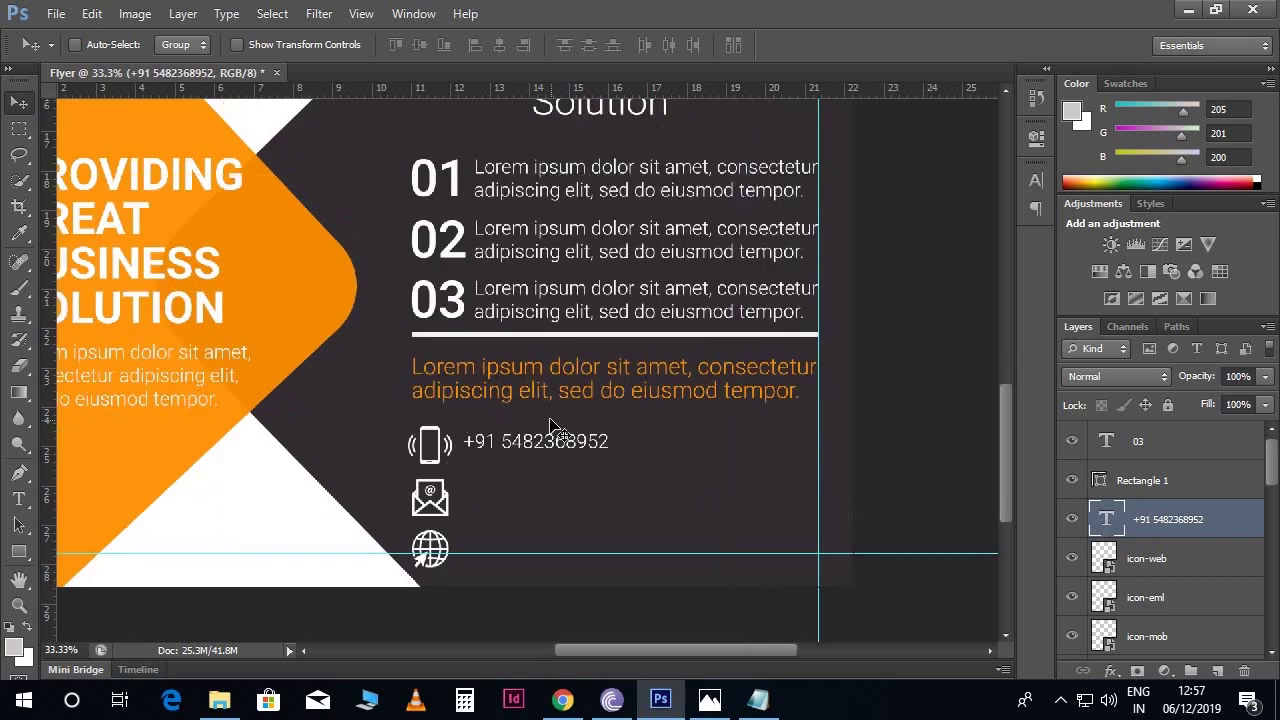
pyautogui.scroll(-3, 570, 423)
pyautogui.moveTo(553, 385); pyautogui.dragTo(592, 362)
pyautogui.press('t')
pyautogui.click(582, 350)
pyautogui.hotkey('ctrl', 'a')
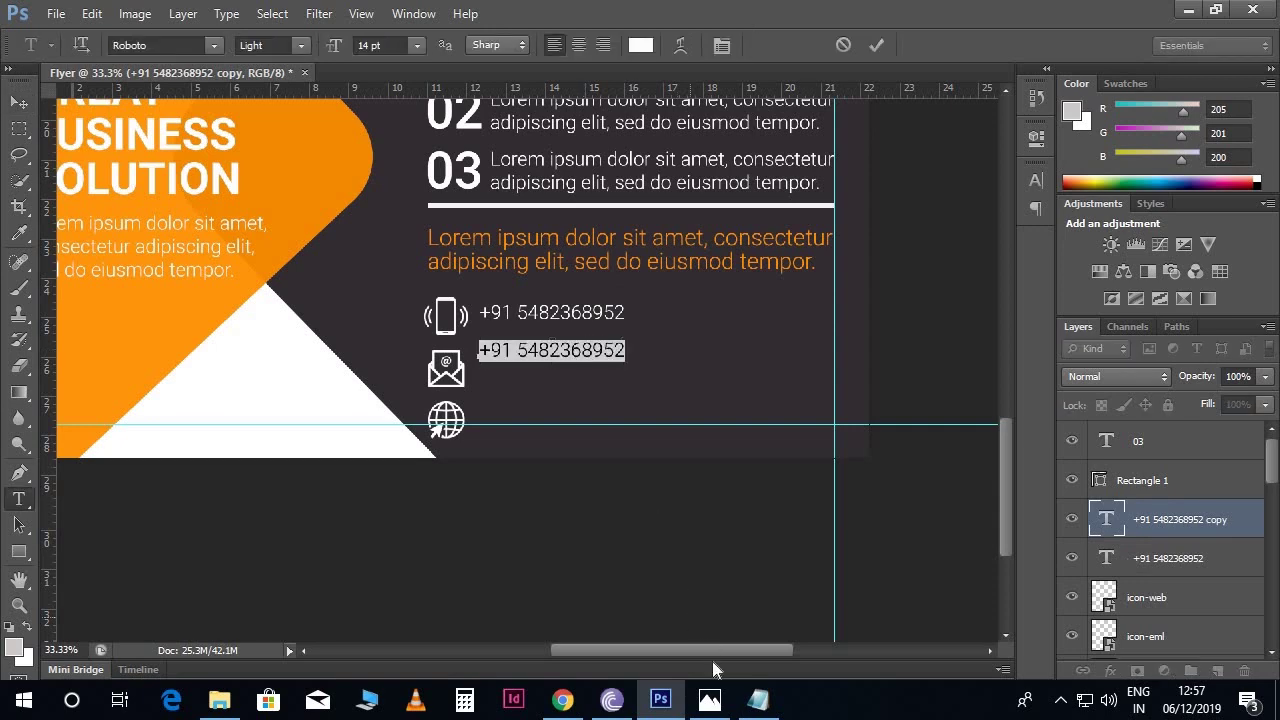
pyautogui.click(757, 700)
pyautogui.moveTo(350, 247); pyautogui.dragTo(162, 249)
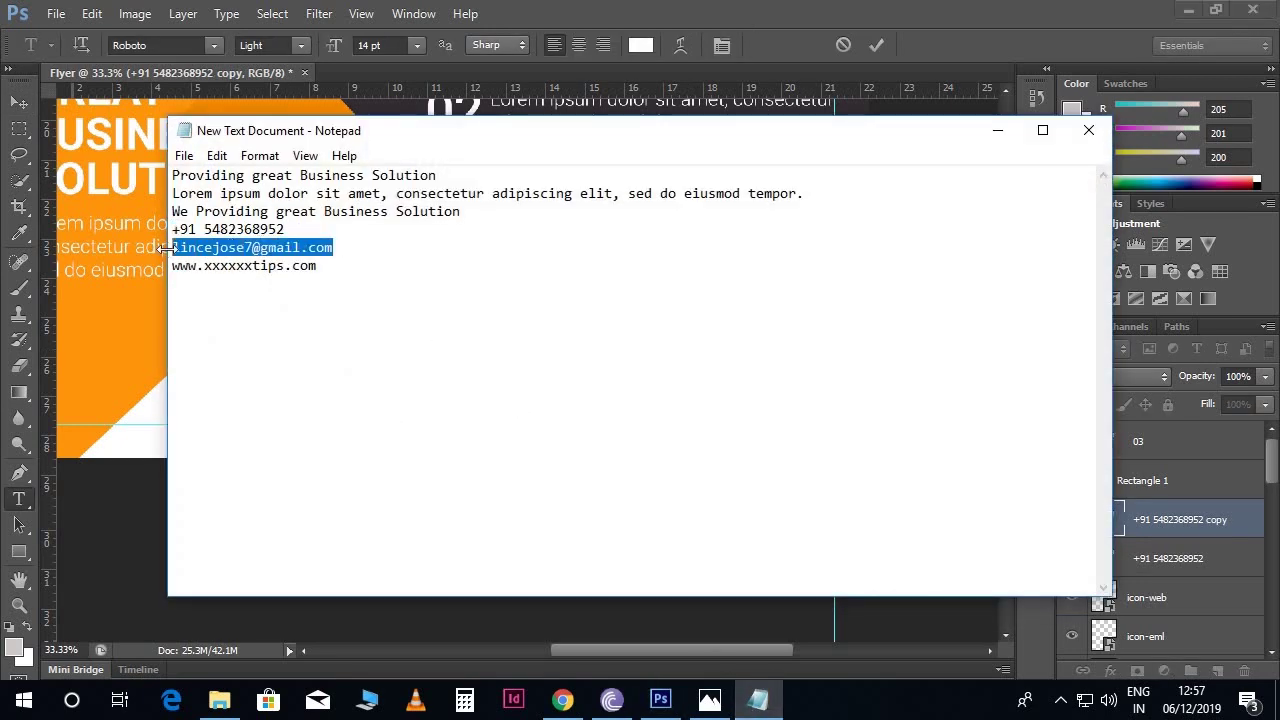
pyautogui.hotkey('ctrl', 'c')
pyautogui.click(997, 130)
pyautogui.hotkey('ctrl', 'v')
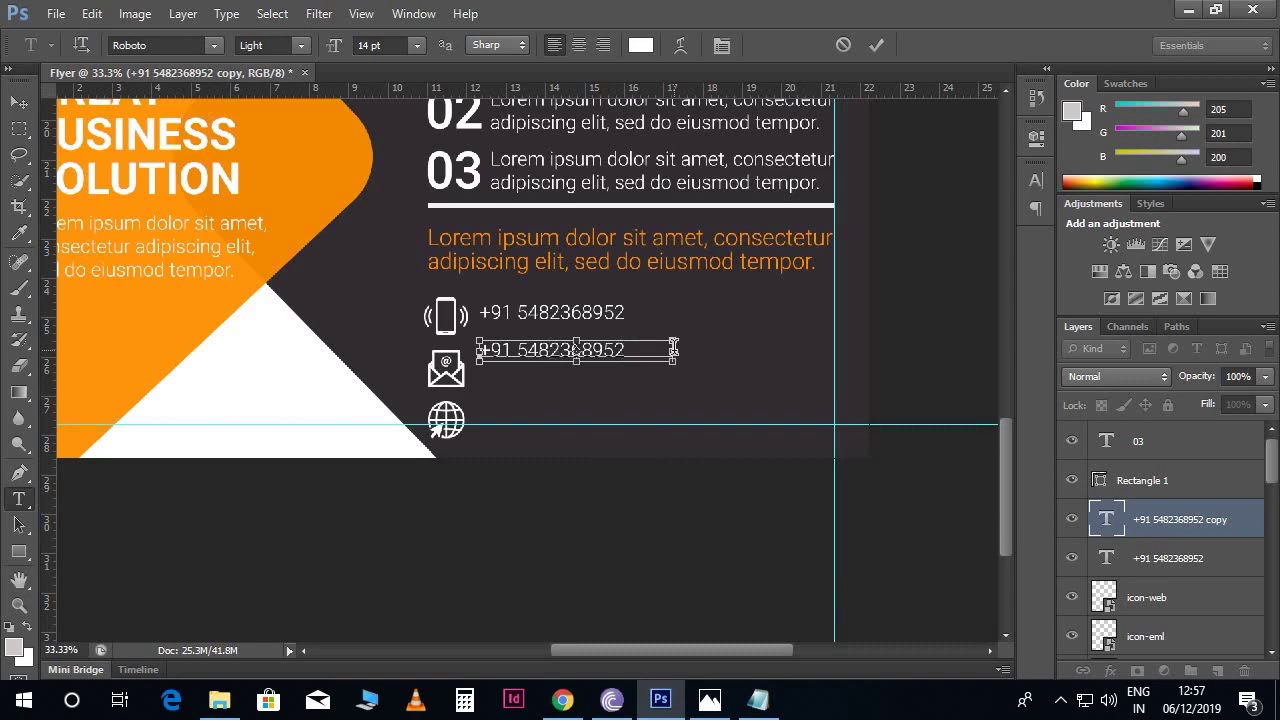
pyautogui.click(22, 104)
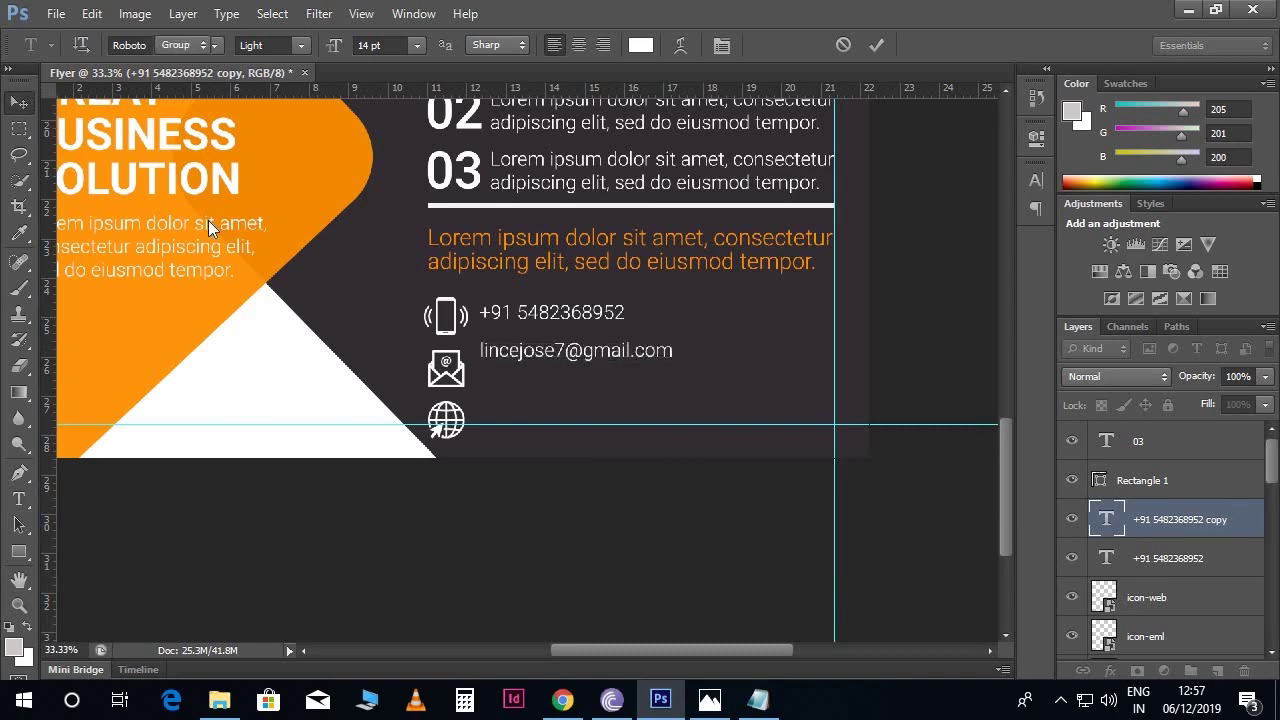
# - Duplicate the line beside the web icon and replace it with the website address
pyautogui.moveTo(651, 370); pyautogui.dragTo(646, 401)
pyautogui.click(757, 700)
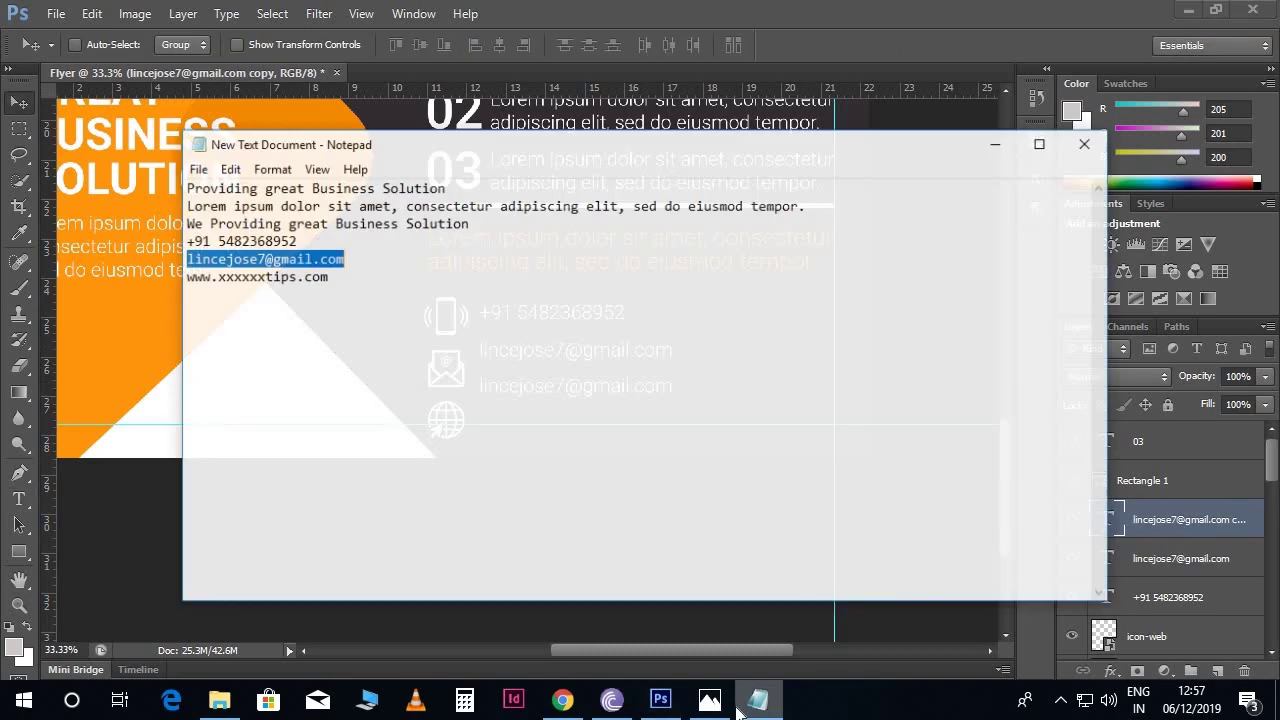
pyautogui.moveTo(320, 266); pyautogui.dragTo(172, 265)
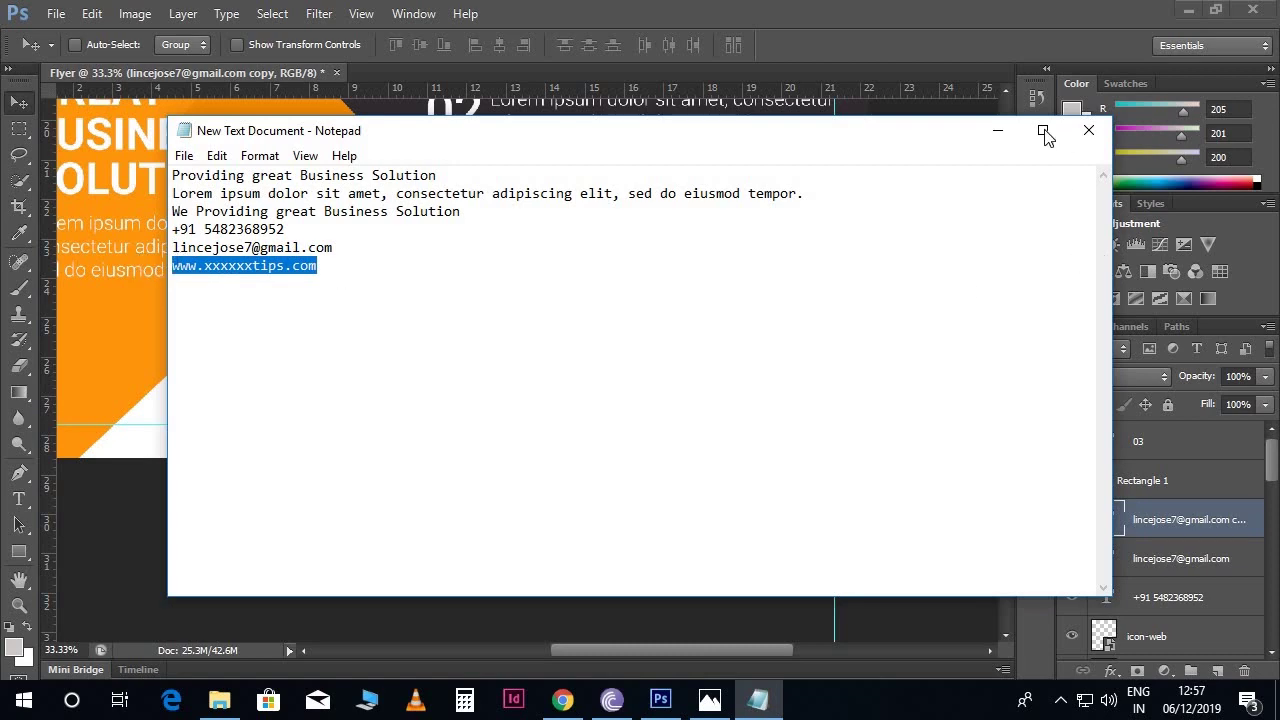
pyautogui.click(997, 130)
pyautogui.press('t')
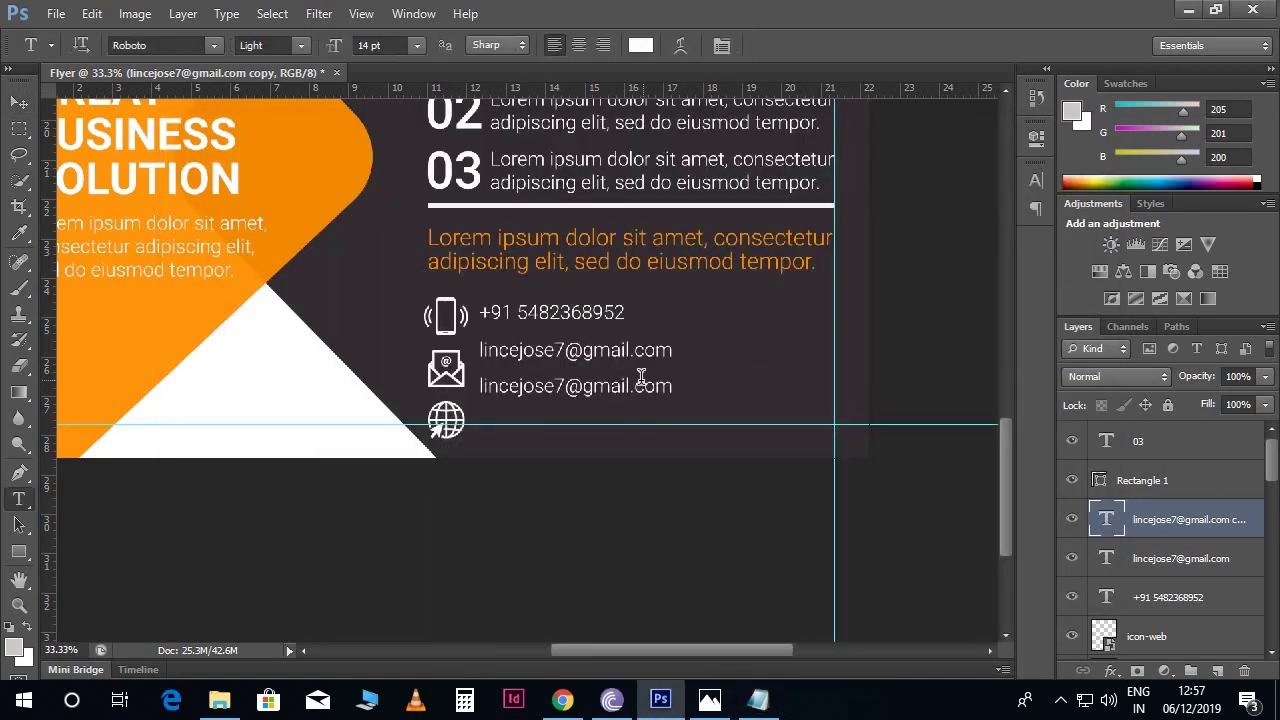
pyautogui.click(641, 376)
pyautogui.hotkey('ctrl', 'a')
pyautogui.hotkey('ctrl', 'v')
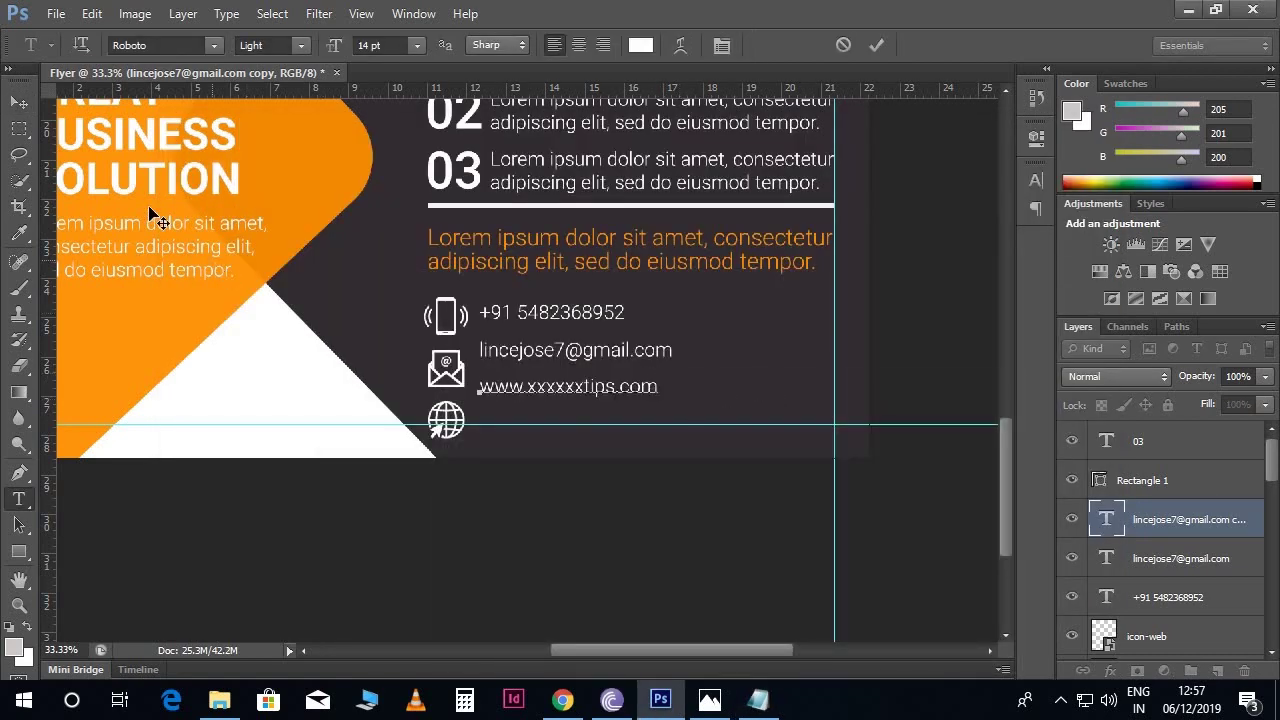
pyautogui.click(18, 102)
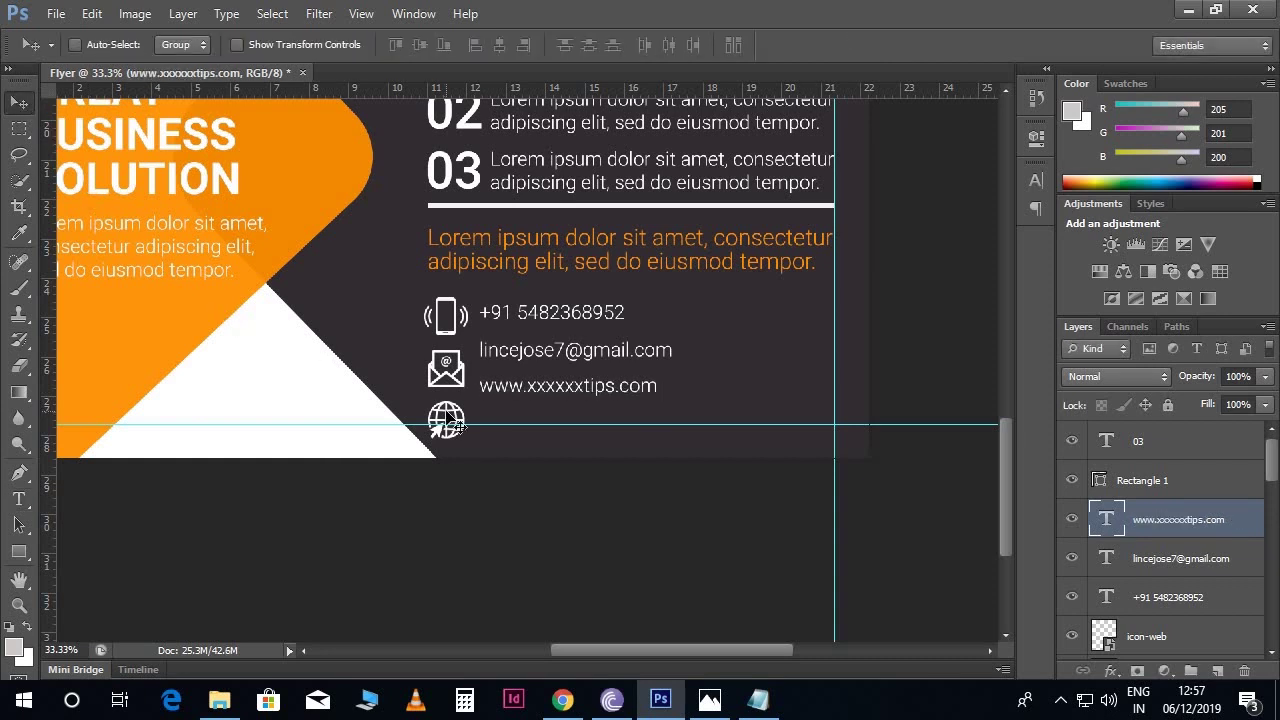
# - Select the three contact icon layers together
pyautogui.rightClick(447, 421)
pyautogui.click(485, 424)
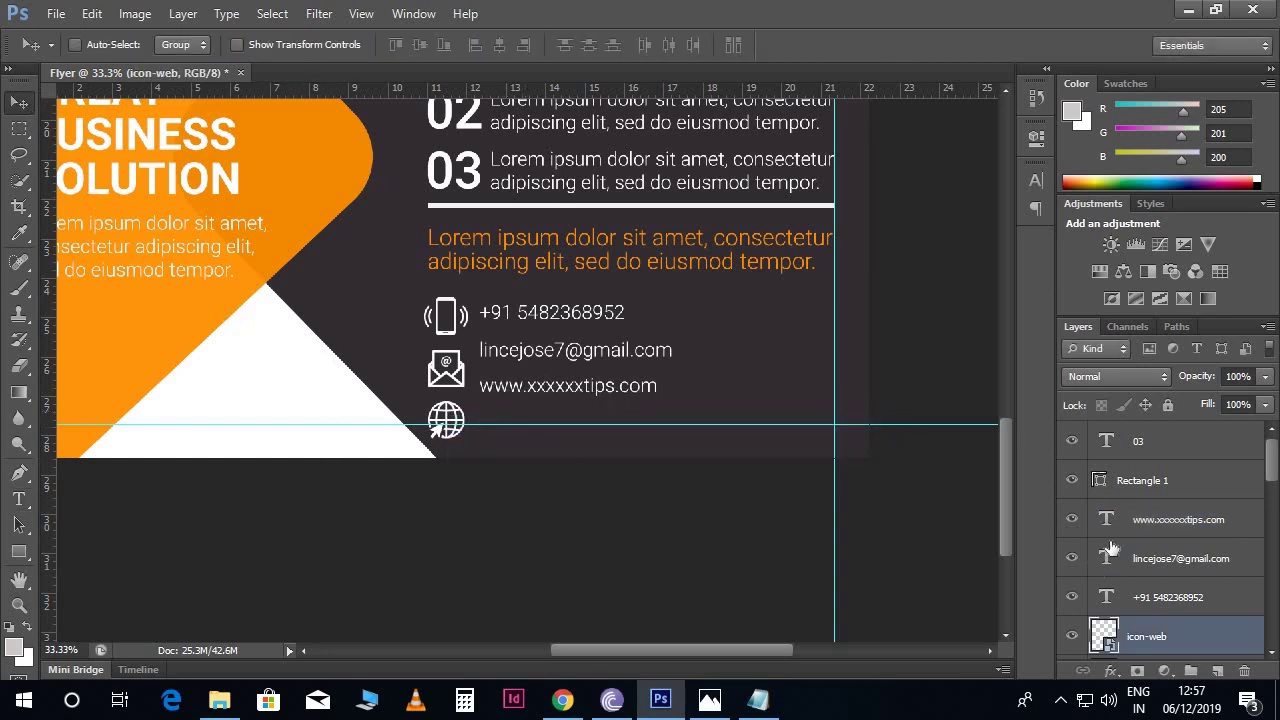
pyautogui.scroll(-2, 1112, 548)
pyautogui.keyDown('shift'); pyautogui.click(1163, 600); pyautogui.keyUp('shift')
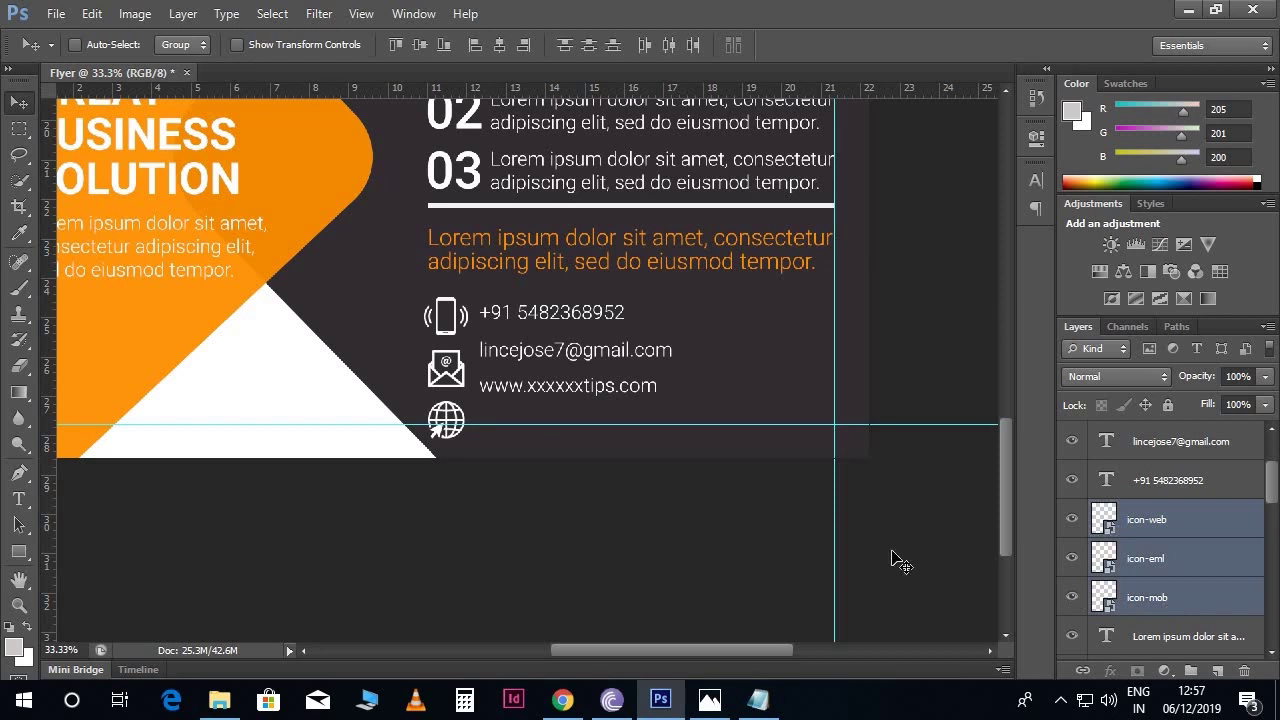
# - Scale the three contact icons down to about 77%
pyautogui.hotkey('ctrl', 't')
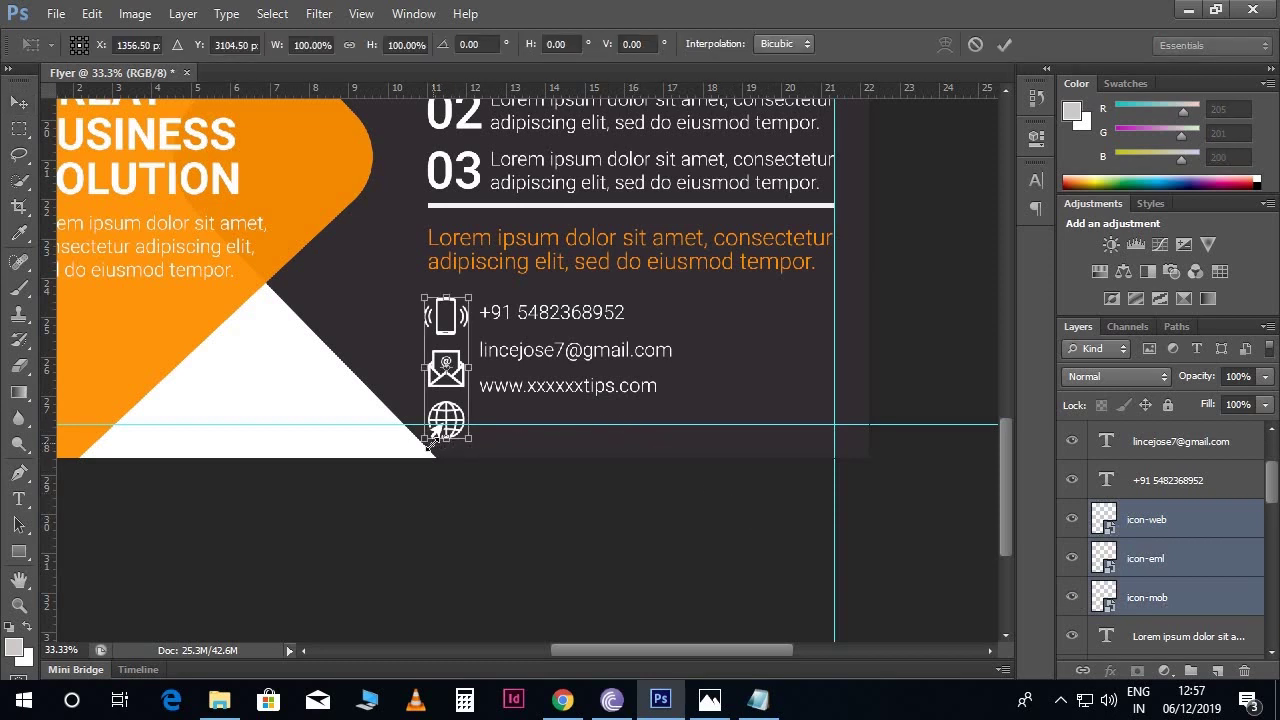
pyautogui.moveTo(432, 440); pyautogui.dragTo(438, 391)
pyautogui.press('Return')
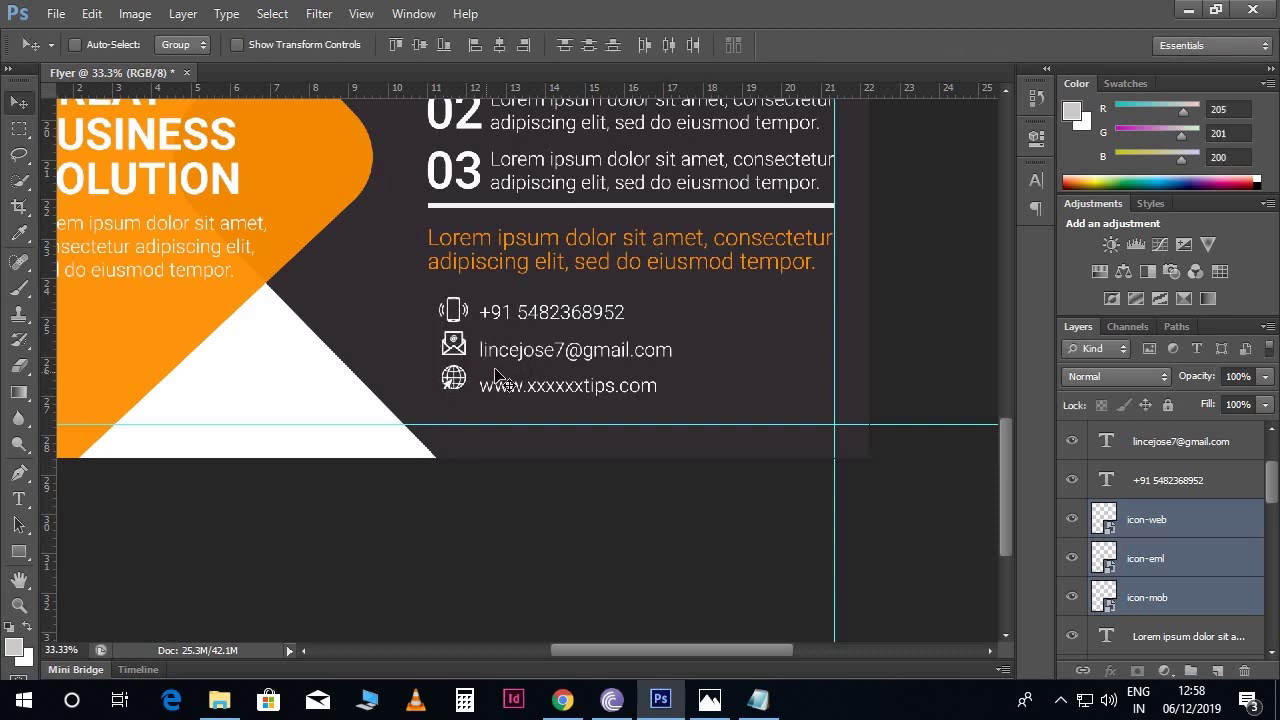
# - Nudge the phone, e-mail and website lines up slightly
pyautogui.rightClick(468, 360)
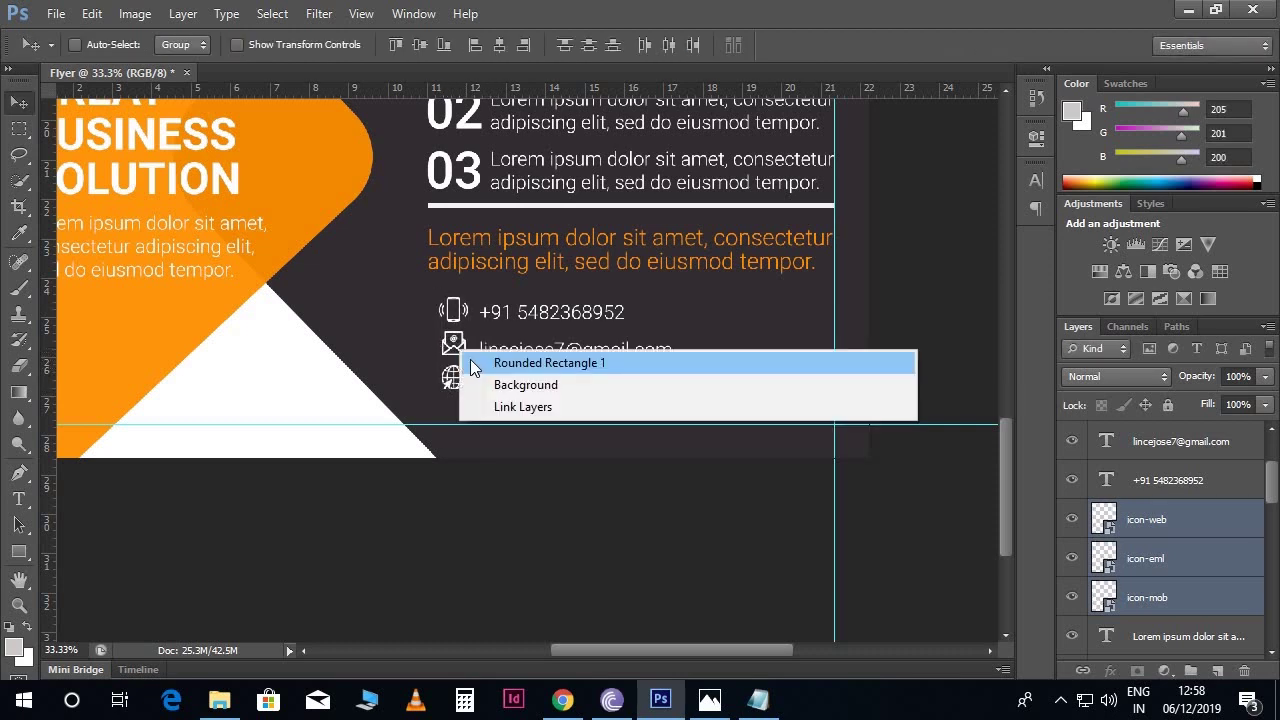
pyautogui.click(480, 363)
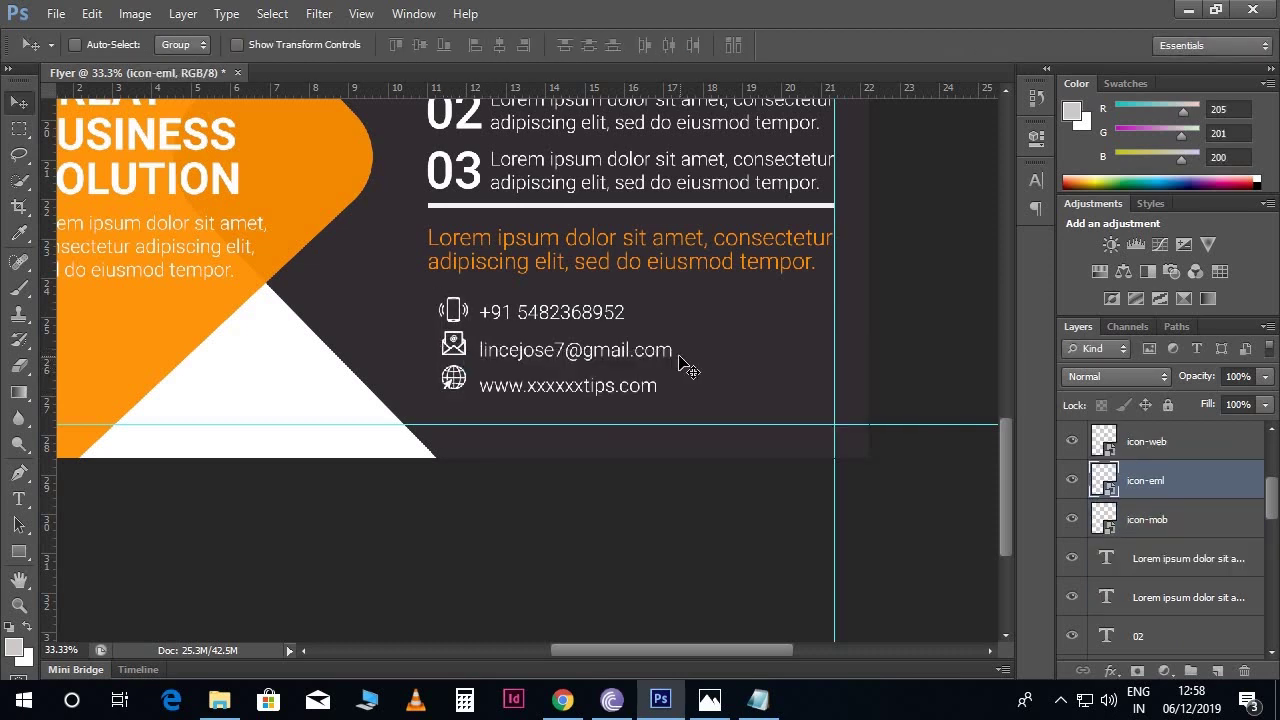
pyautogui.rightClick(528, 318)
pyautogui.click(560, 329)
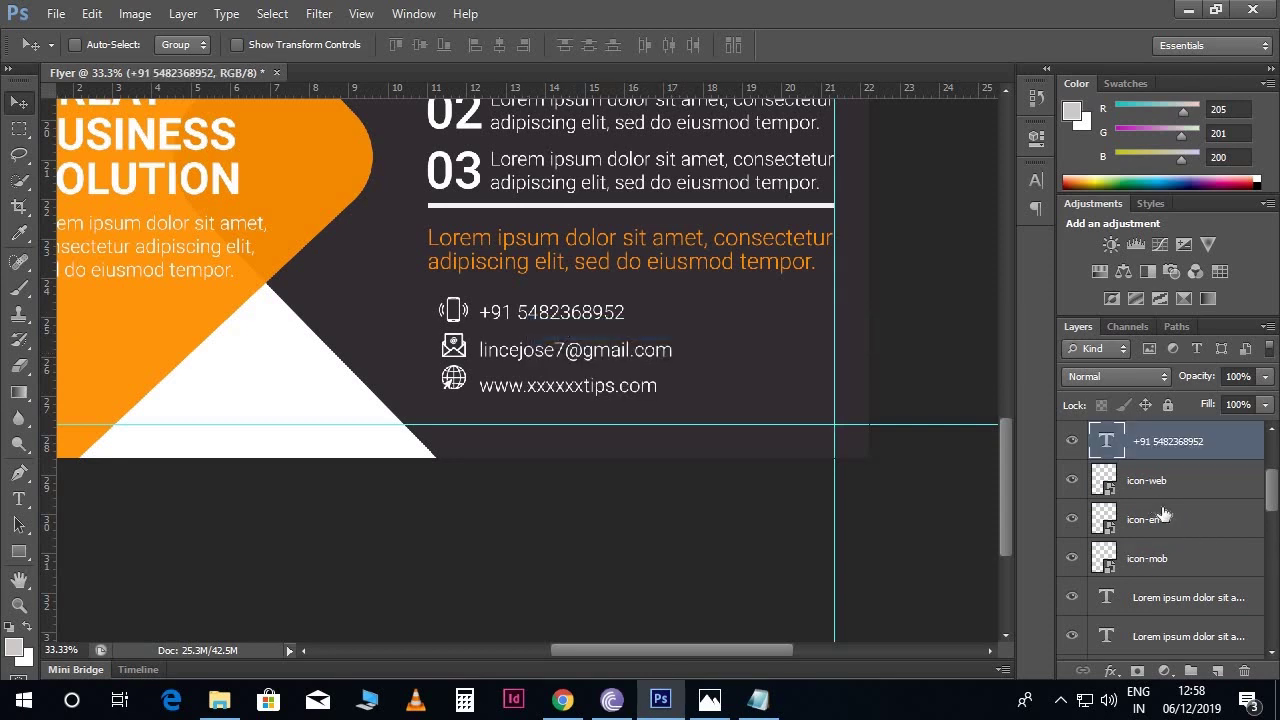
pyautogui.scroll(1, 1165, 517)
pyautogui.hotkey('shift', 'Up')
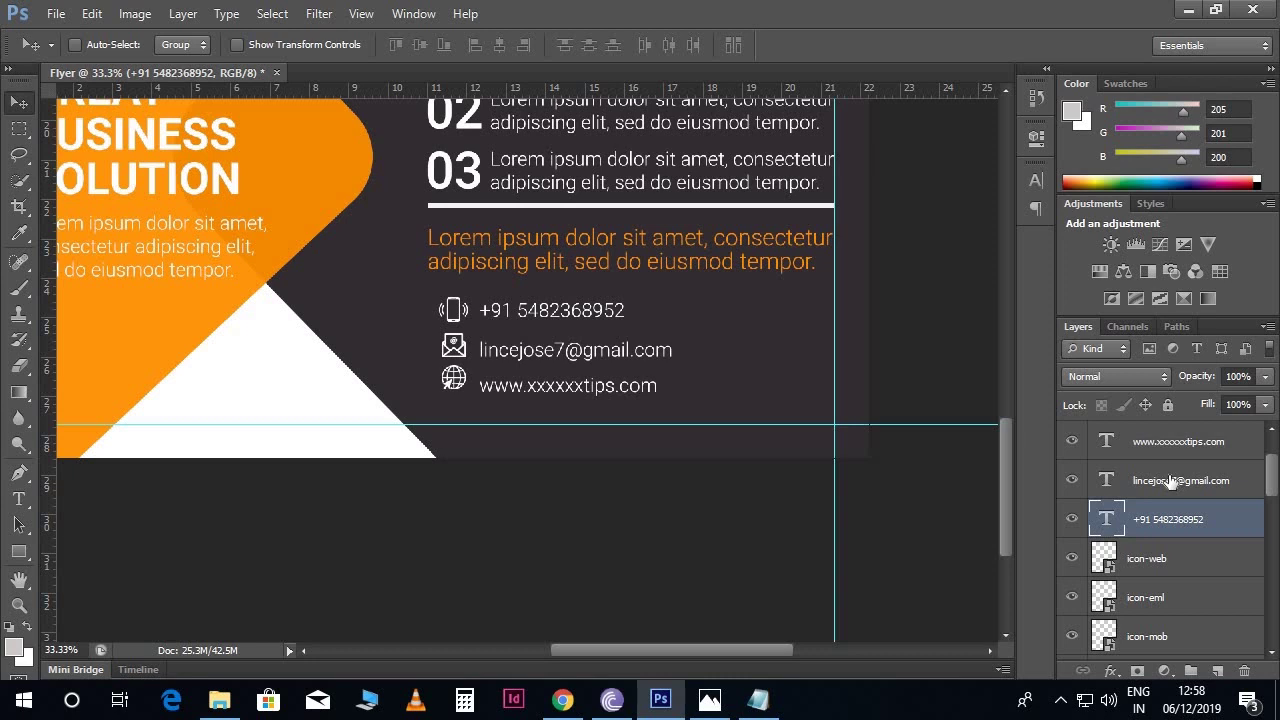
pyautogui.click(1170, 482)
pyautogui.hotkey('shift', 'Up')
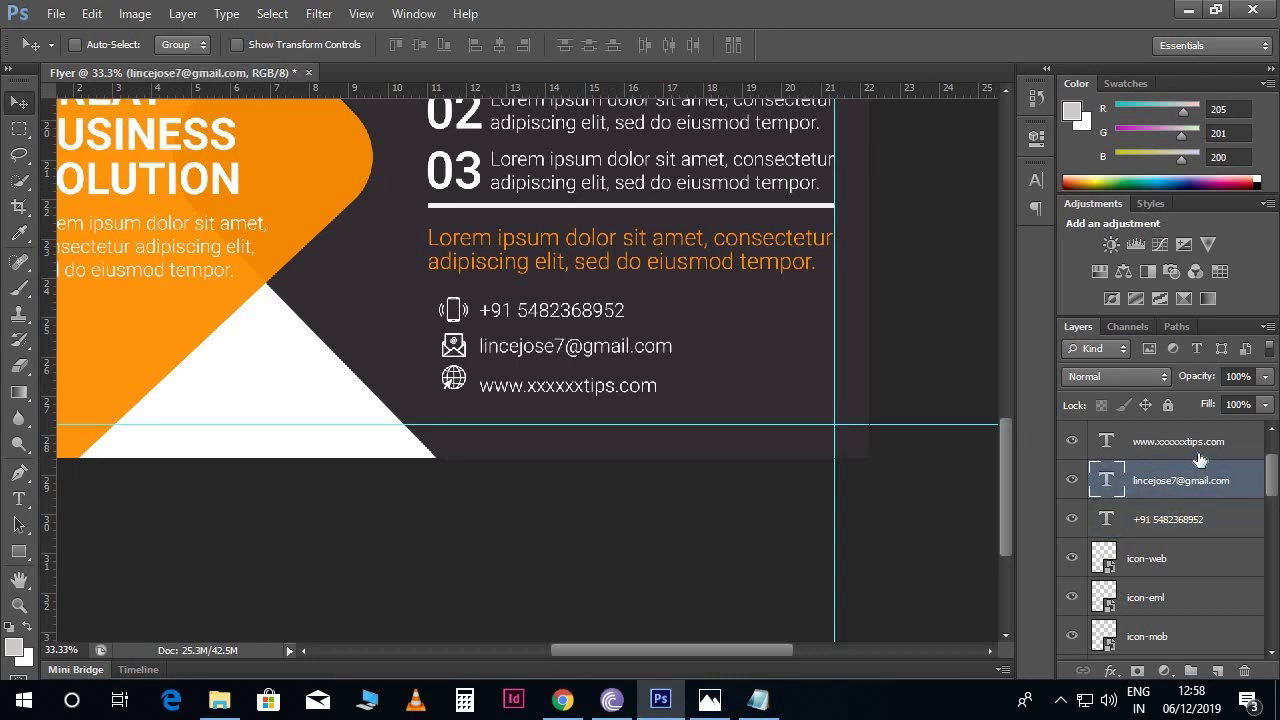
pyautogui.click(1190, 450)
pyautogui.hotkey('shift', 'Up')
pyautogui.hotkey('shift', 'Up')
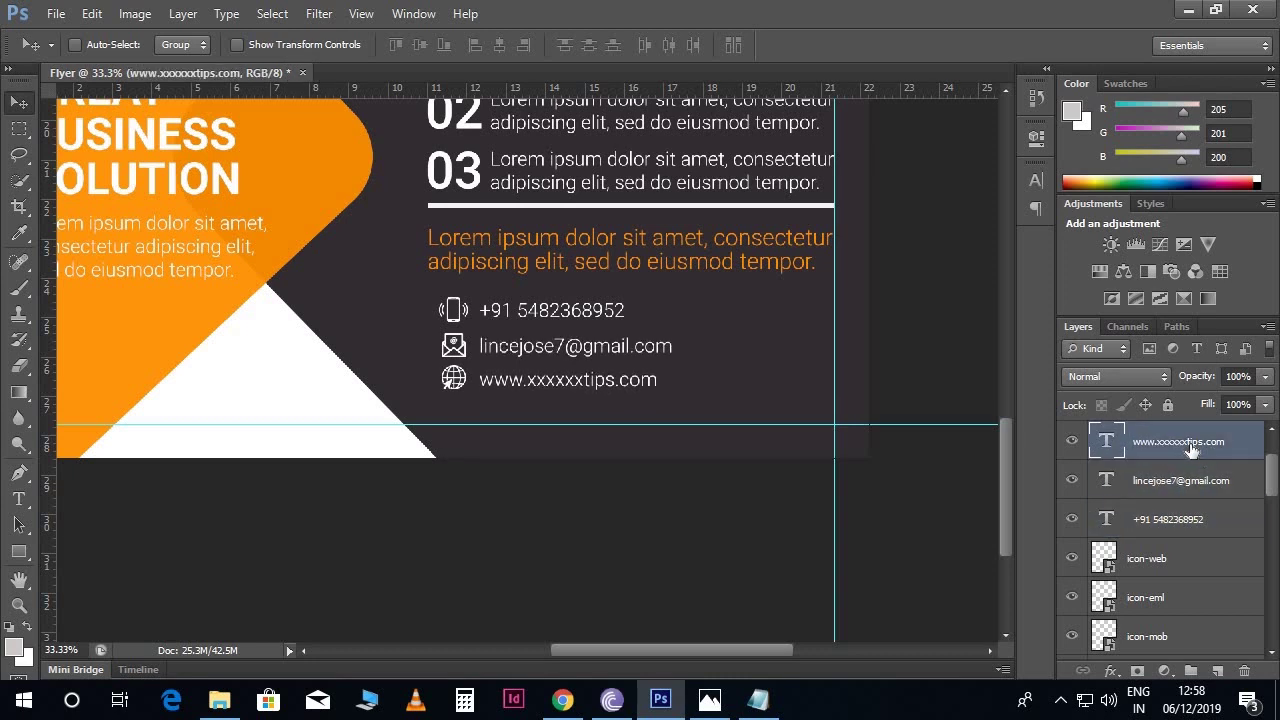
# - Shift the three contact lines left and select the whole contact block
pyautogui.keyDown('shift'); pyautogui.click(1200, 522); pyautogui.keyUp('shift')
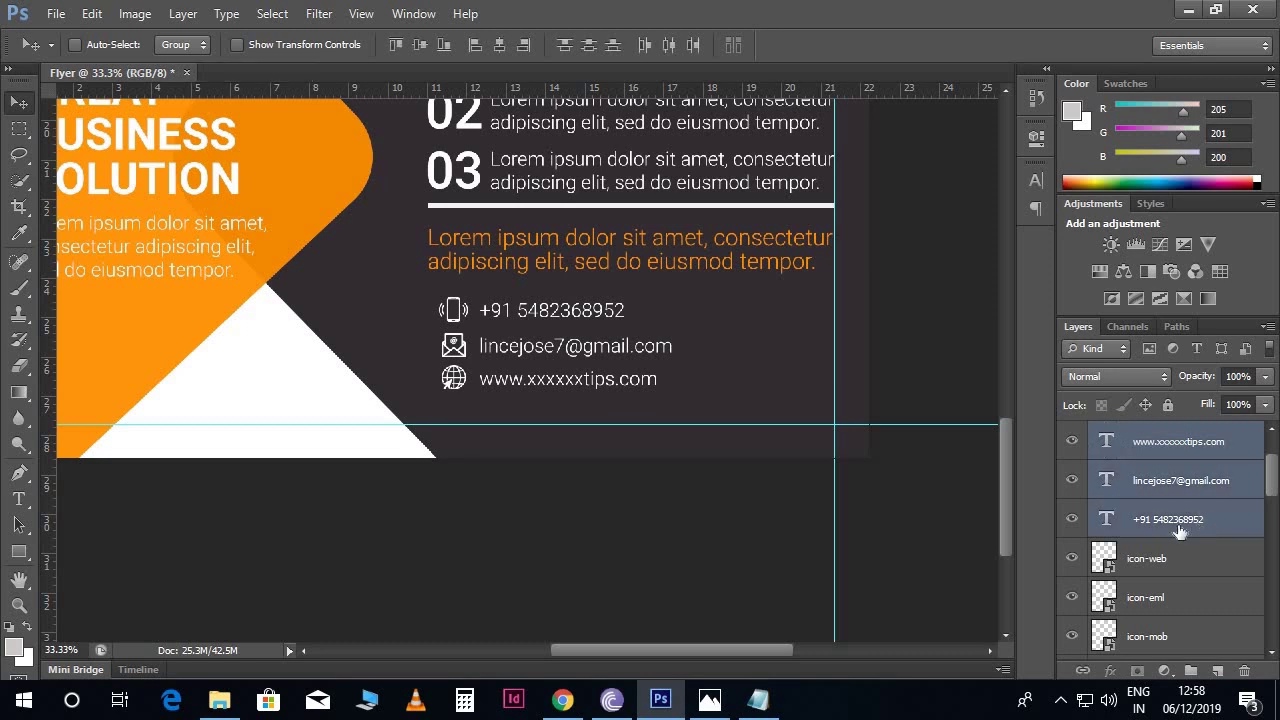
pyautogui.hotkey('shift', 'Left')
pyautogui.hotkey('shift', 'Left')
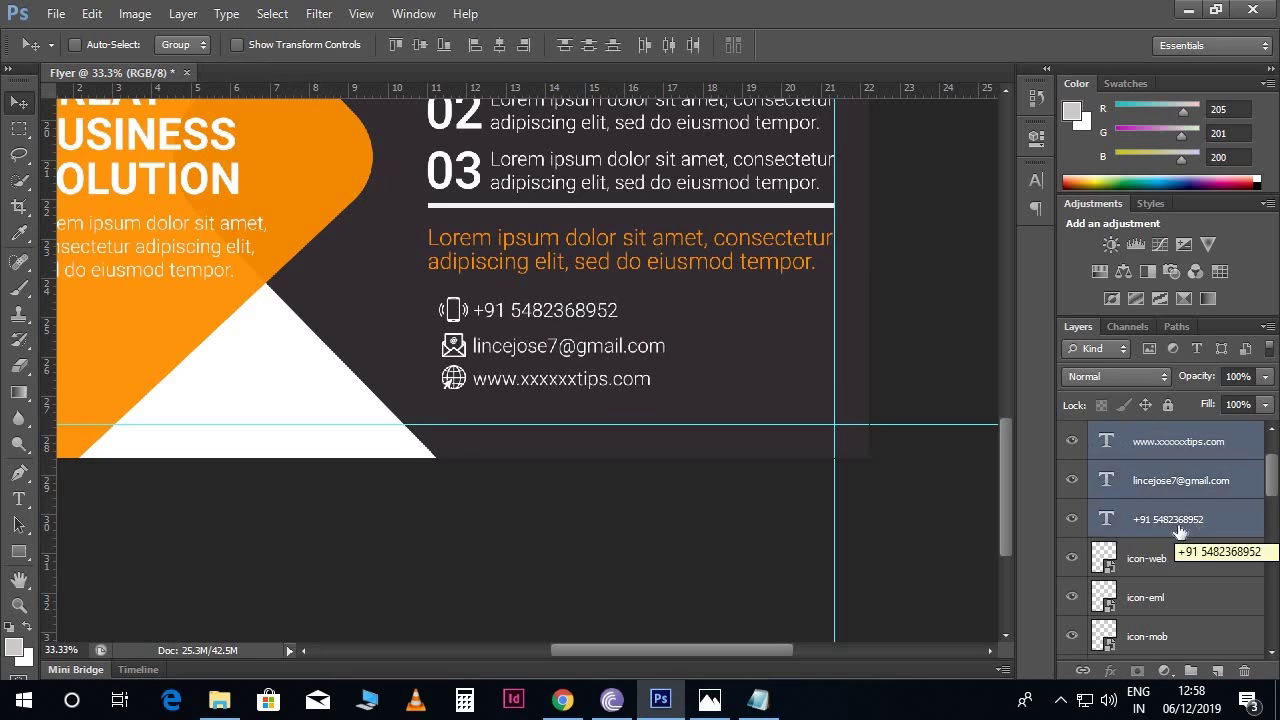
pyautogui.click(1211, 446)
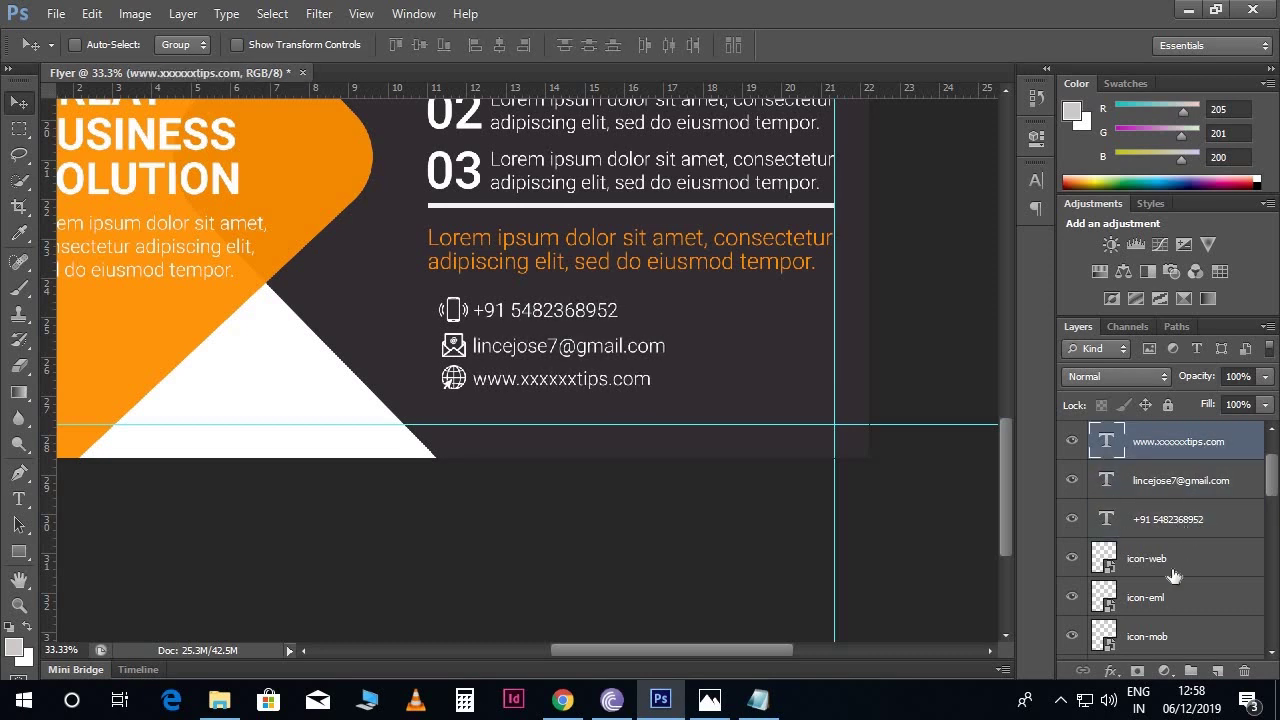
pyautogui.keyDown('shift'); pyautogui.click(1173, 638); pyautogui.keyUp('shift')
# - Move the contact block to the lower right and the orange paragraph down about 0.52 cm
pyautogui.moveTo(678, 370); pyautogui.dragTo(838, 410)
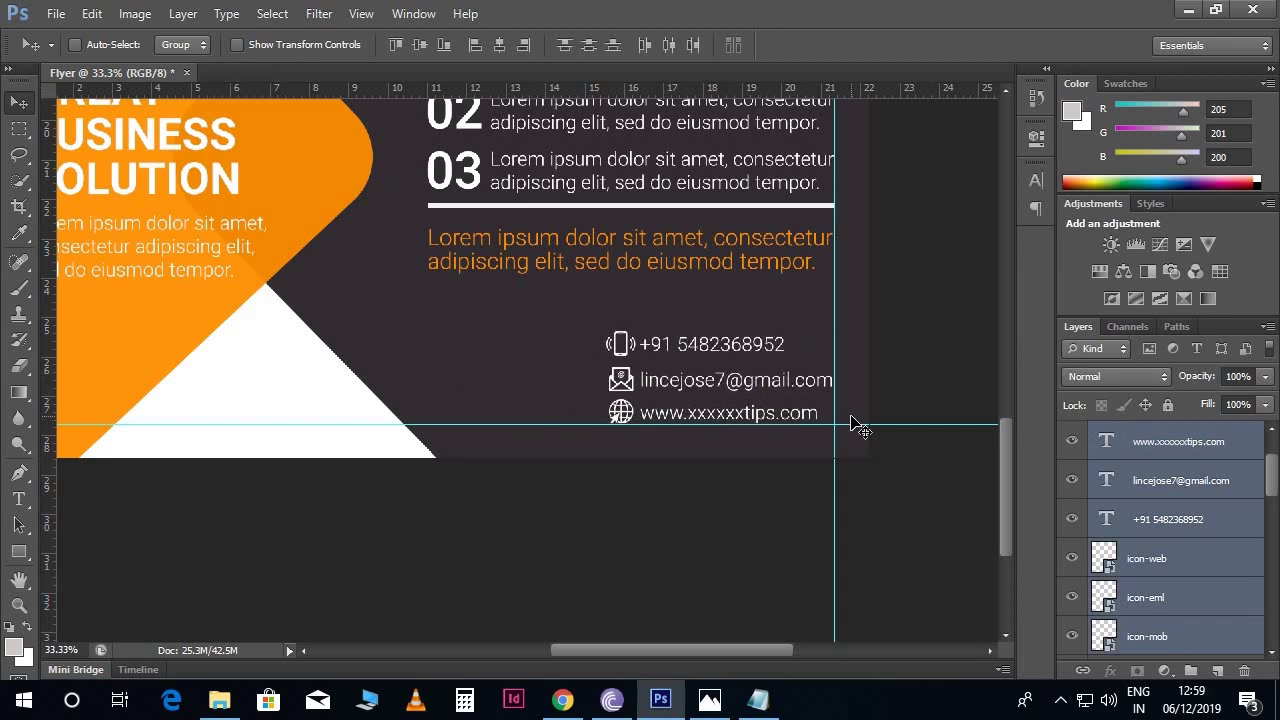
pyautogui.scroll(2, 830, 420)
pyautogui.scroll(2, 806, 407)
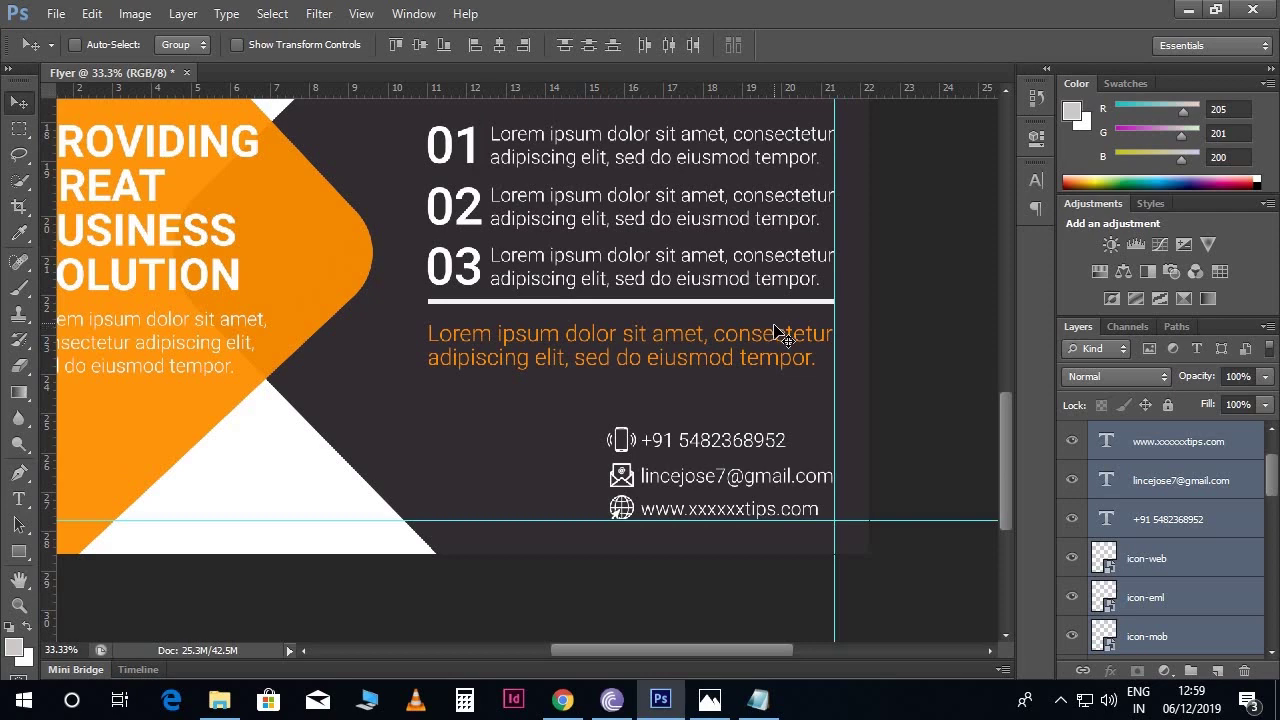
pyautogui.rightClick(774, 330)
pyautogui.click(786, 340)
pyautogui.moveTo(794, 350); pyautogui.dragTo(796, 369)
# - Move the white rule line (Rectangle 1) slightly lower
pyautogui.rightClick(756, 310)
pyautogui.click(790, 316)
pyautogui.moveTo(797, 322); pyautogui.dragTo(797, 330)
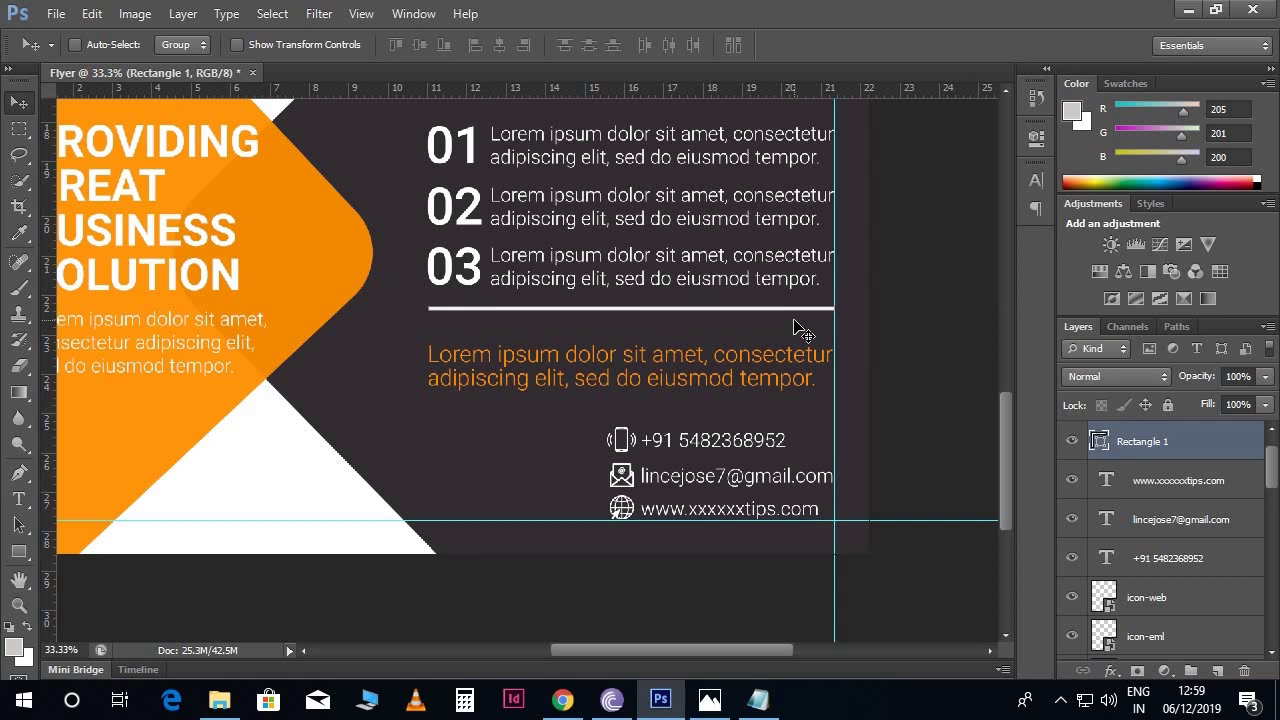
pyautogui.press('Down')
pyautogui.press('Down')
pyautogui.press('Down')
pyautogui.press('Down')
pyautogui.press('Down')
pyautogui.press('Down')
pyautogui.press('Down')
pyautogui.press('Down')
pyautogui.press('Down')
pyautogui.press('Down')
pyautogui.press('Down')
pyautogui.press('Down')
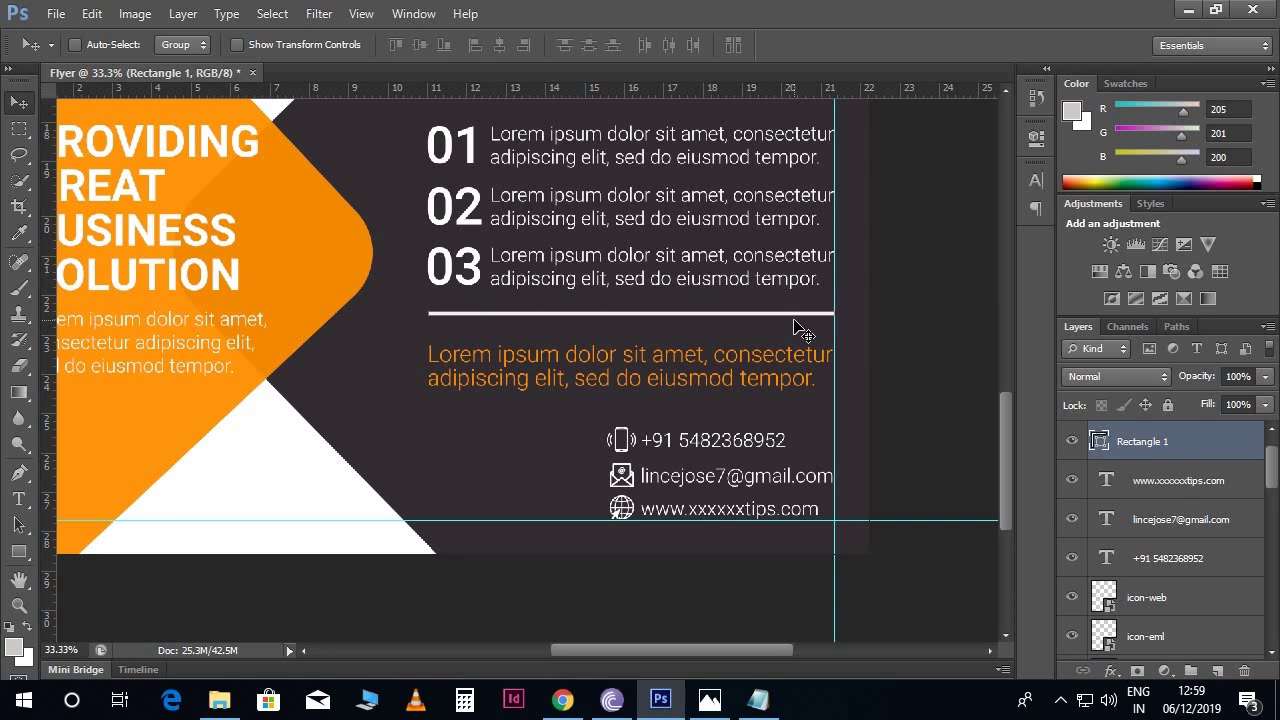
# - Zoom out to view the whole flyer with the guides hidden
pyautogui.scroll(5, 796, 322)
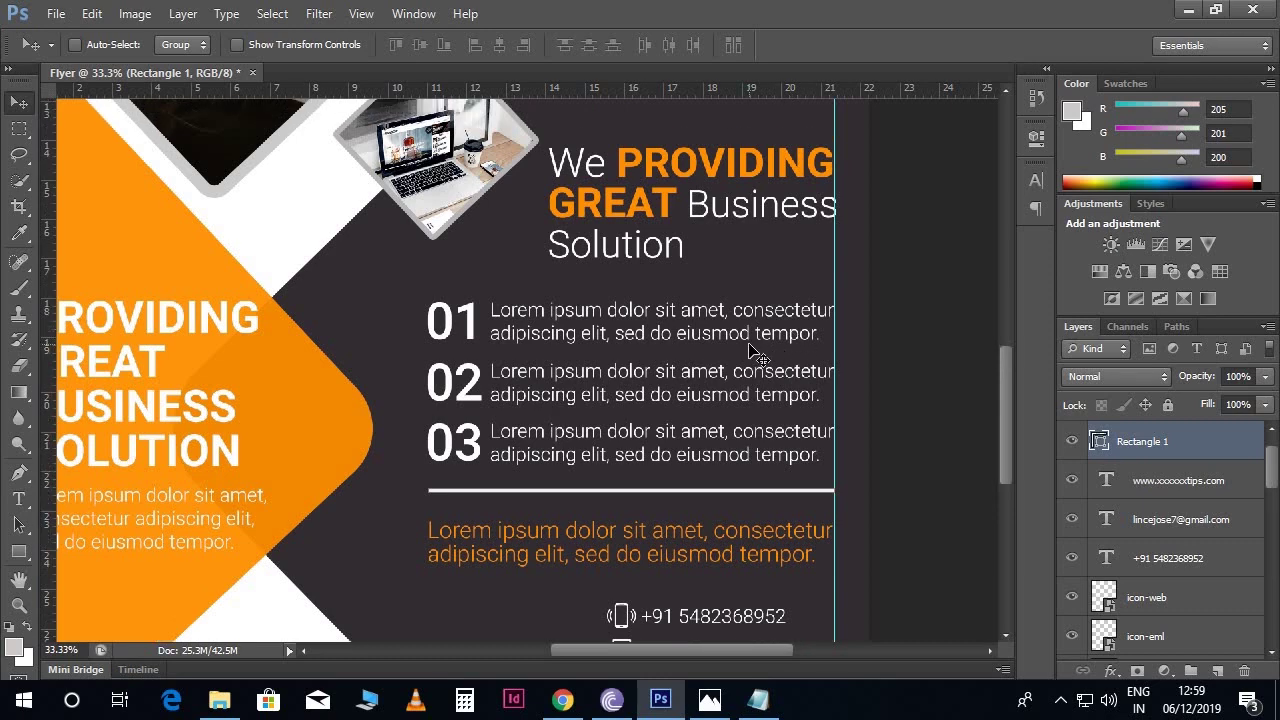
pyautogui.hotkey('ctrl', '-')
pyautogui.hotkey('ctrl', '-')
pyautogui.hotkey('ctrl', ';')
pyautogui.hotkey('ctrl', '-')
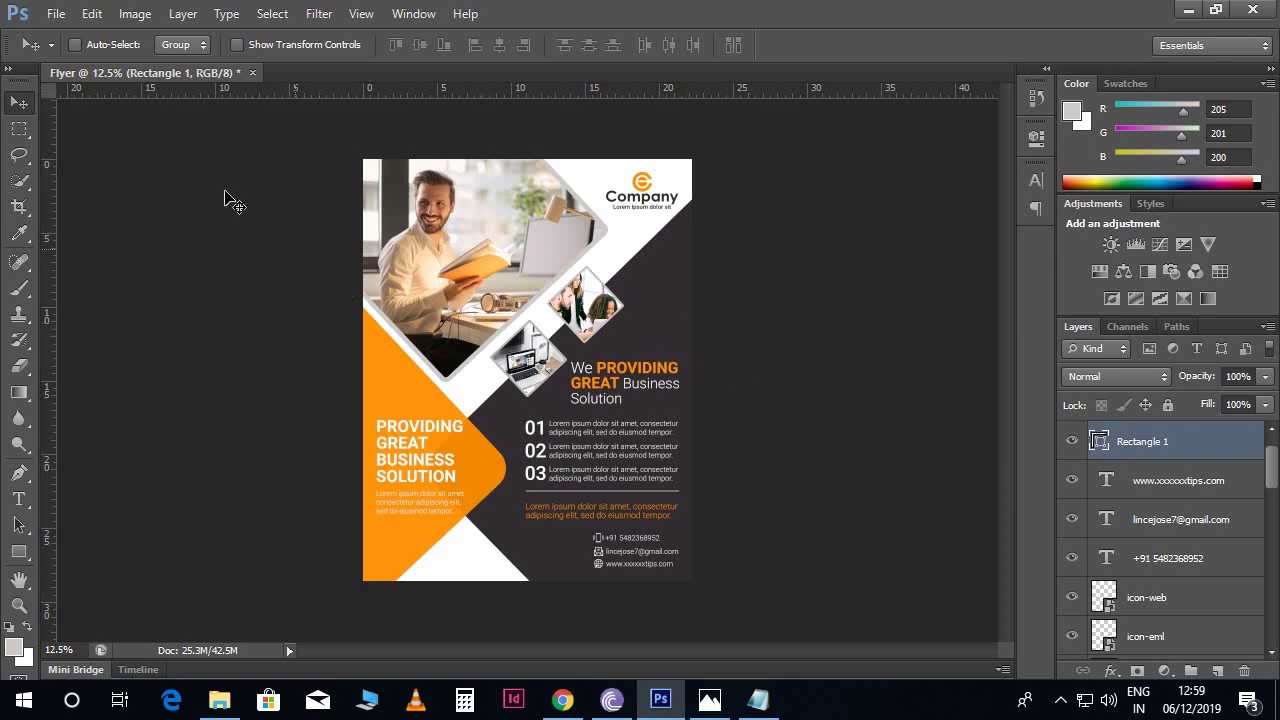
# - Save the flyer as Flyer.jpg at quality 12 (Maximum), then locate it in the Flyer folder
pyautogui.click(56, 14)
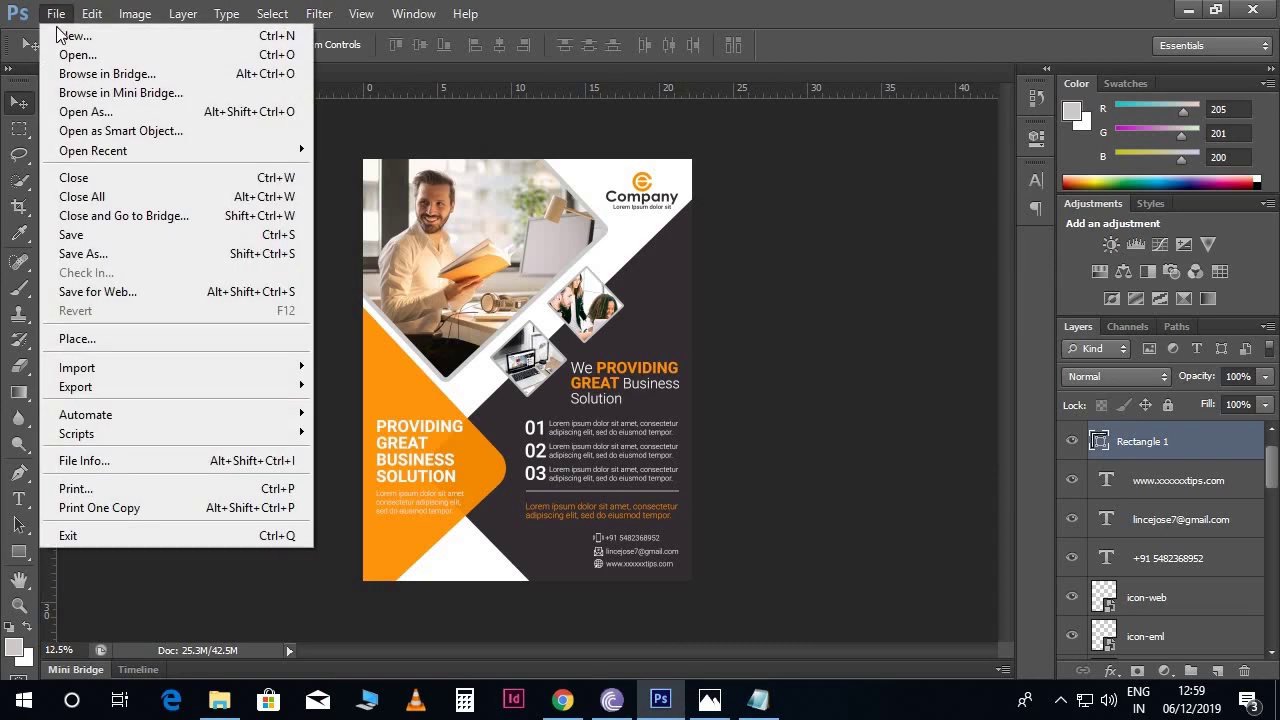
pyautogui.click(115, 254)
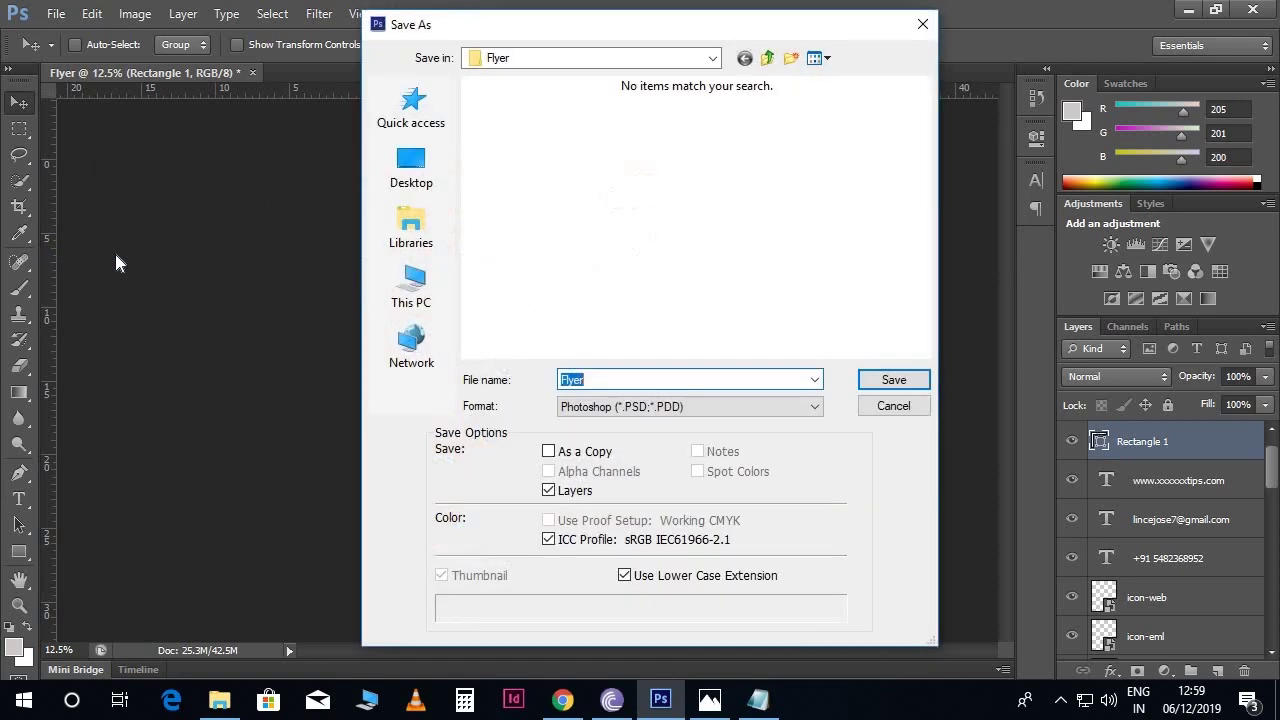
pyautogui.click(625, 407)
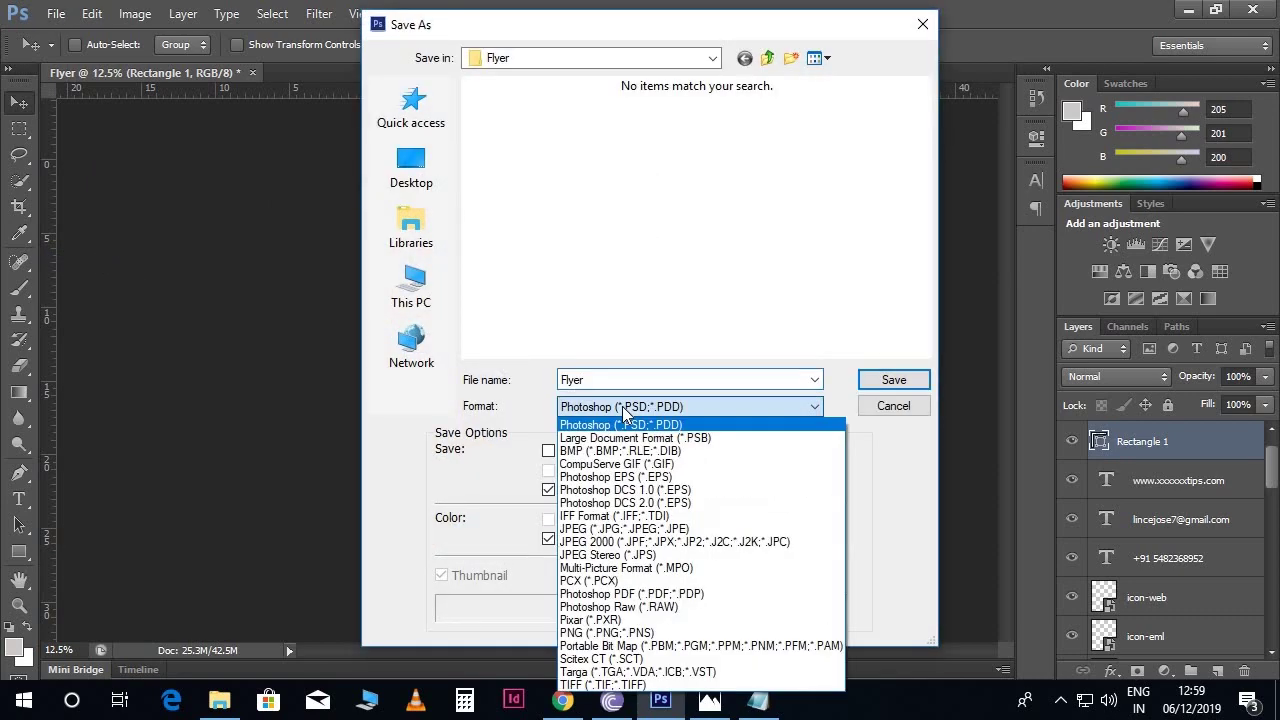
pyautogui.click(619, 530)
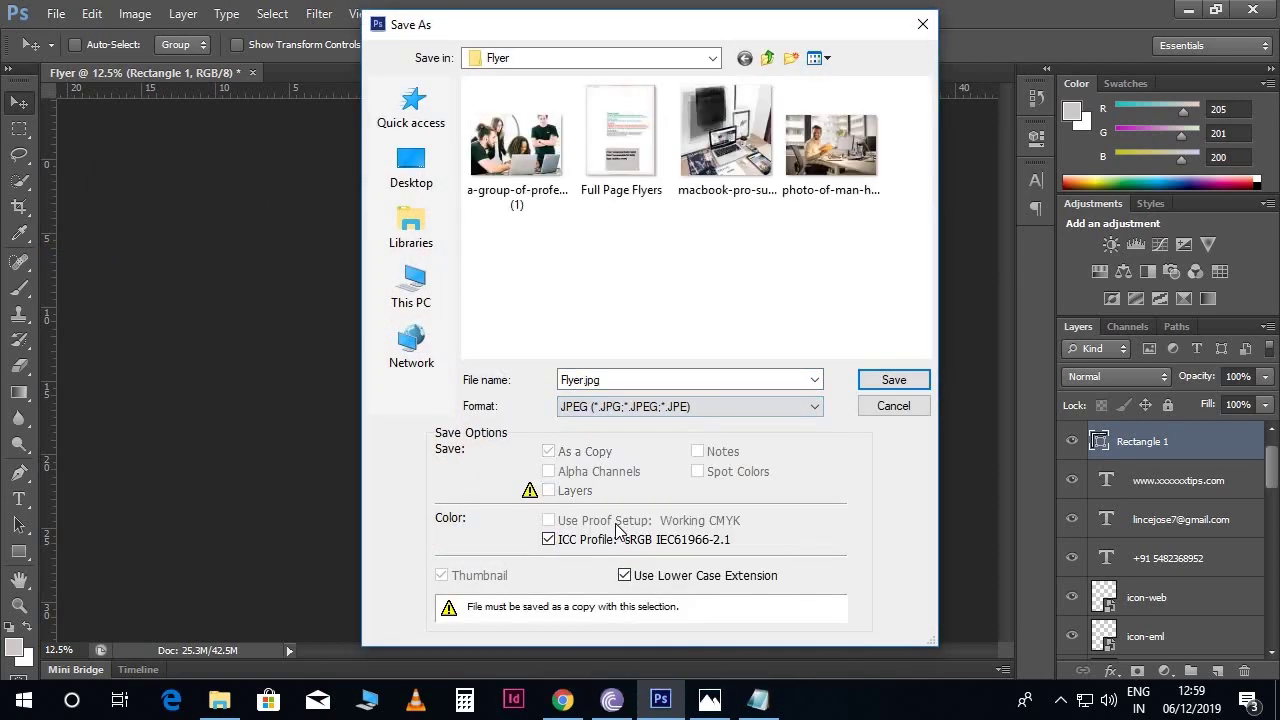
pyautogui.click(894, 380)
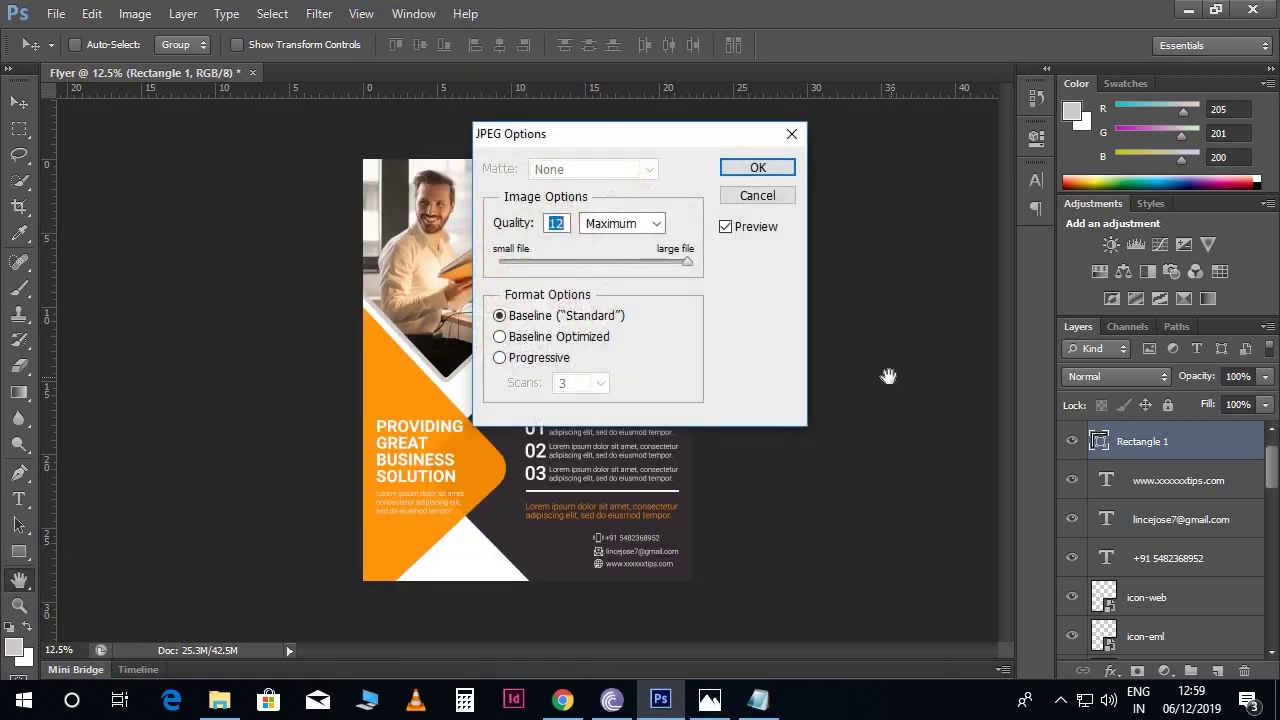
pyautogui.click(752, 167)
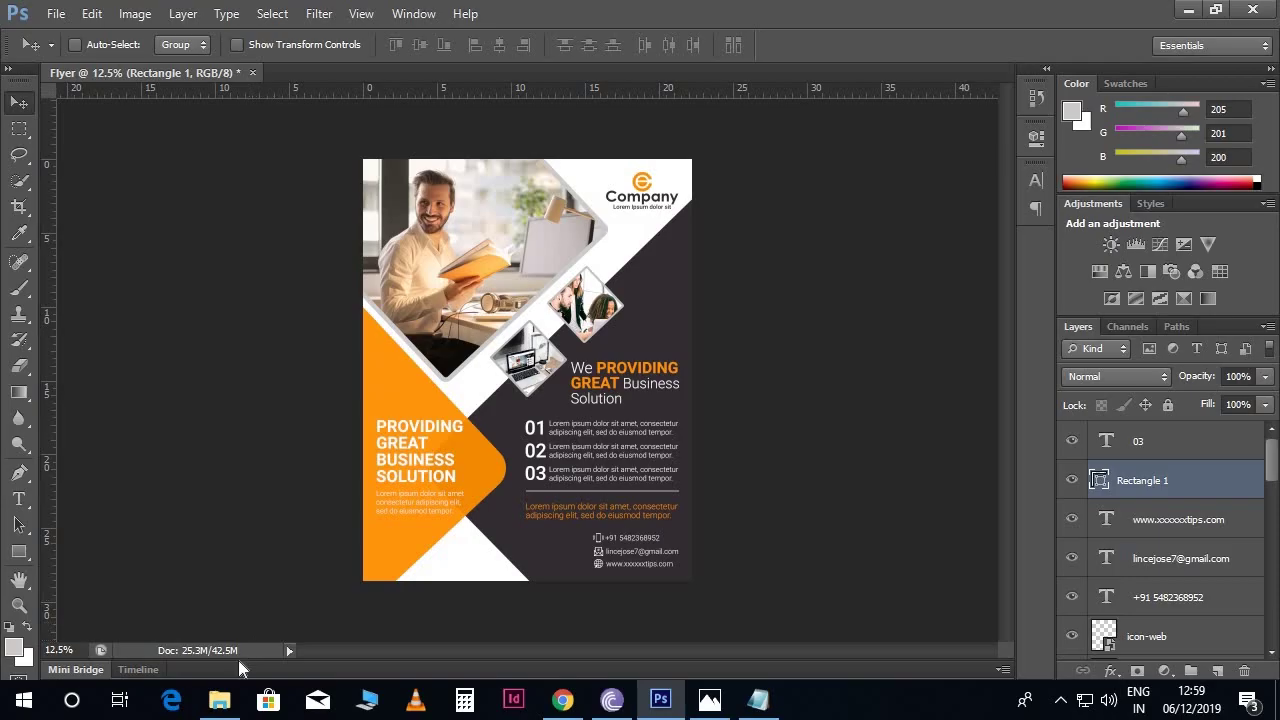
pyautogui.click(219, 700)
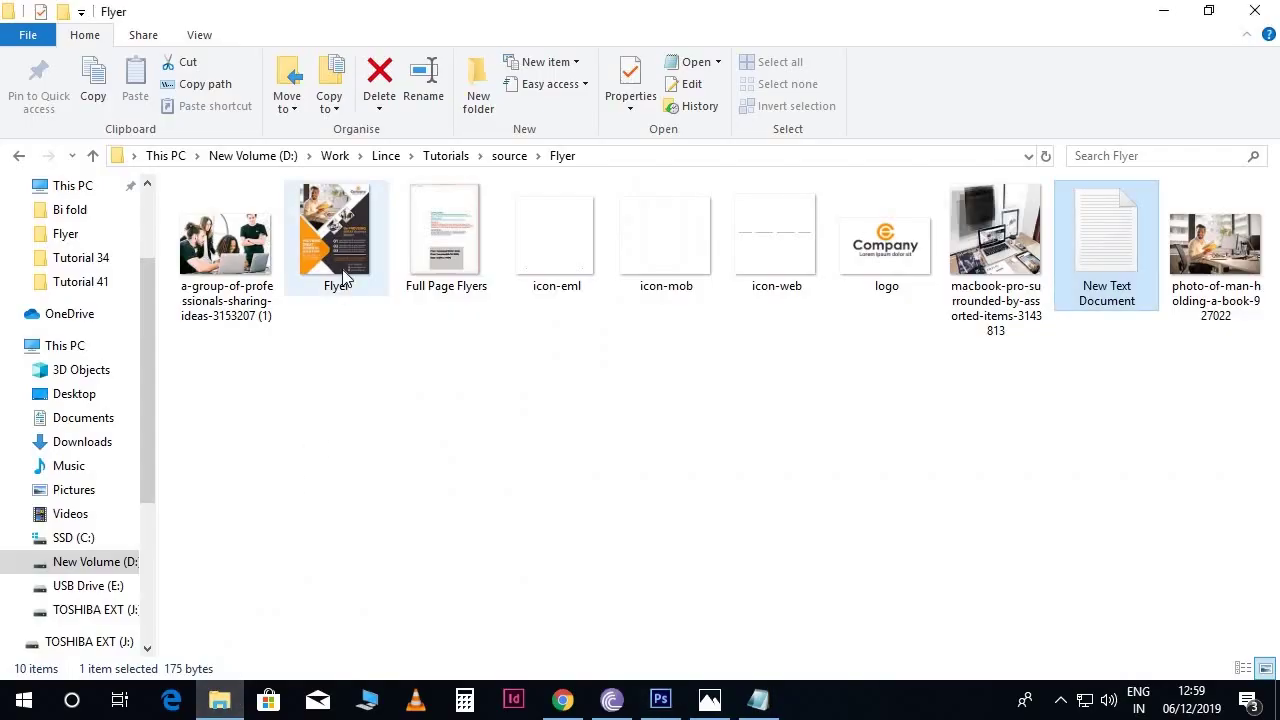
pyautogui.click(335, 240)
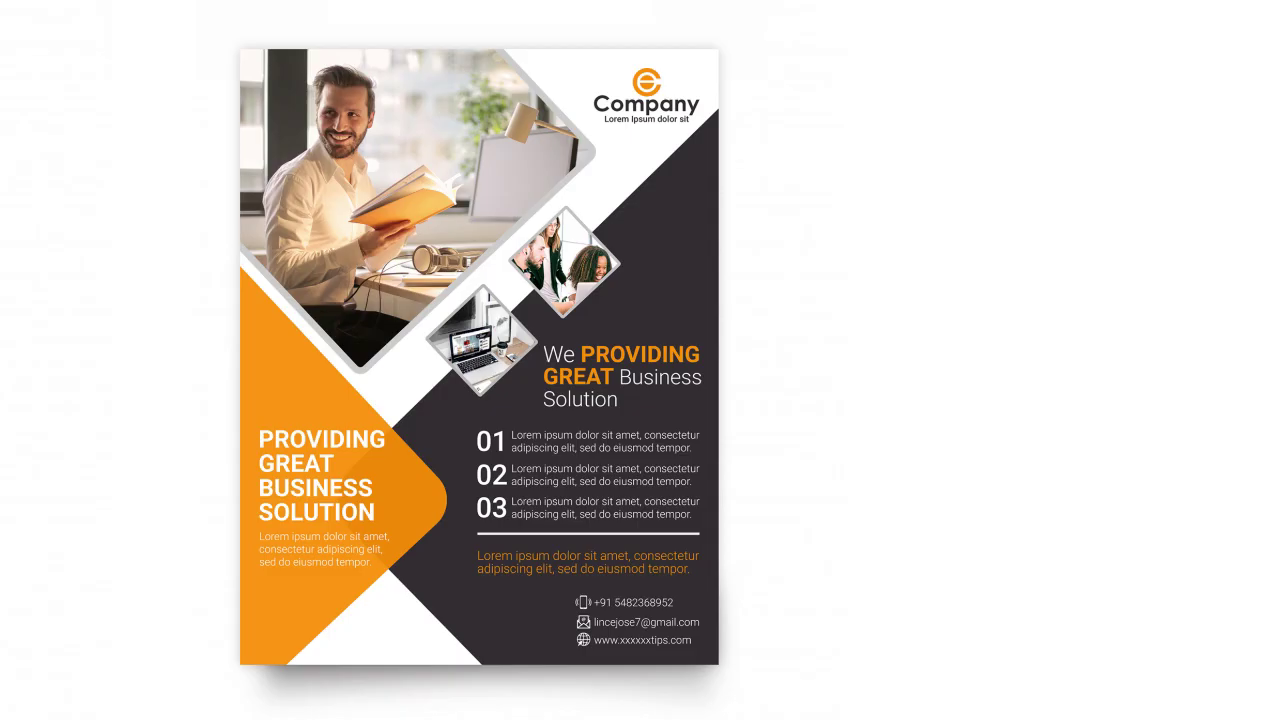